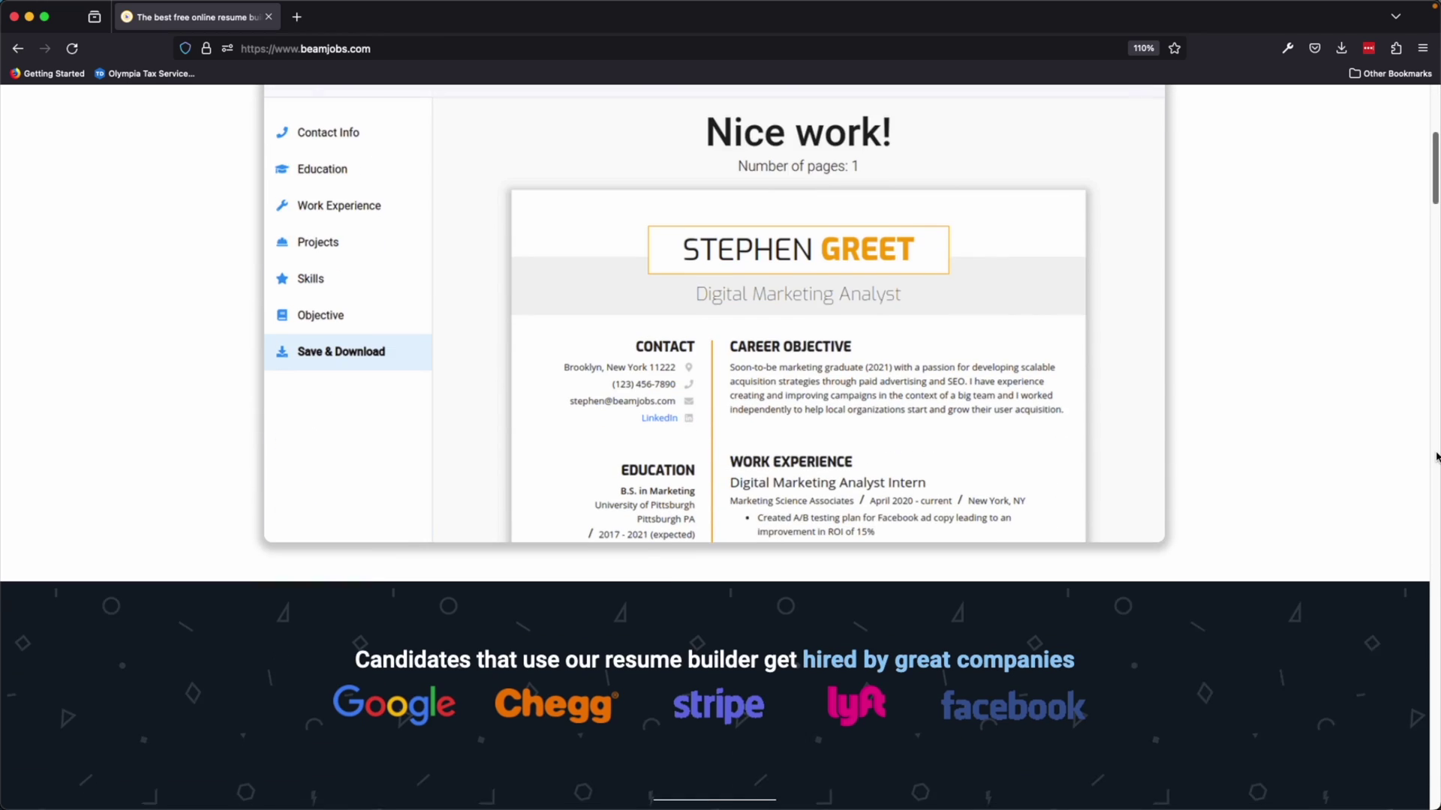
# Scroll down BeamJobs' Trustpilot reviews page, rated 4.9 from 469 reviews.
pyautogui.scroll(-20, 1436, 456)
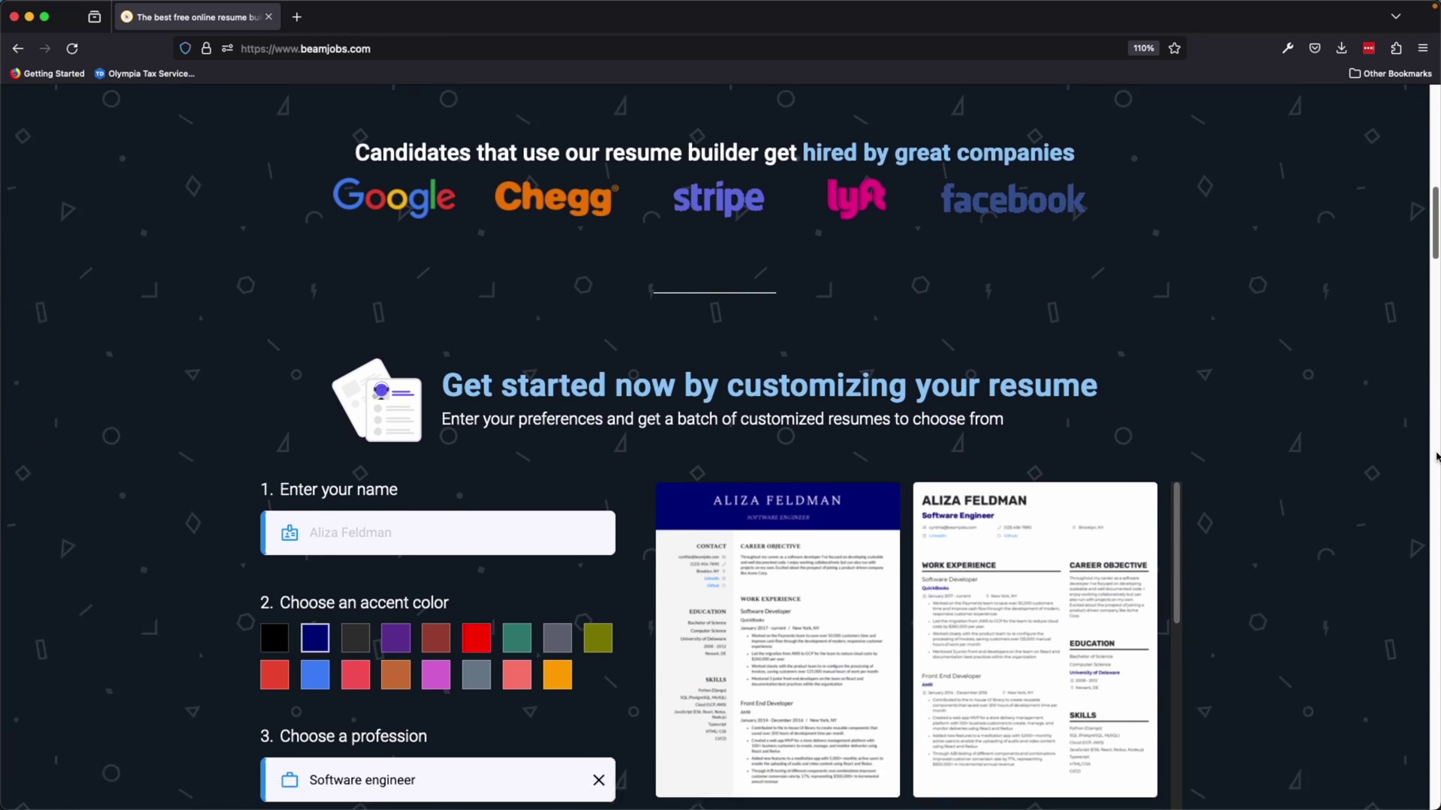
pyautogui.scroll(-15, 1436, 456)
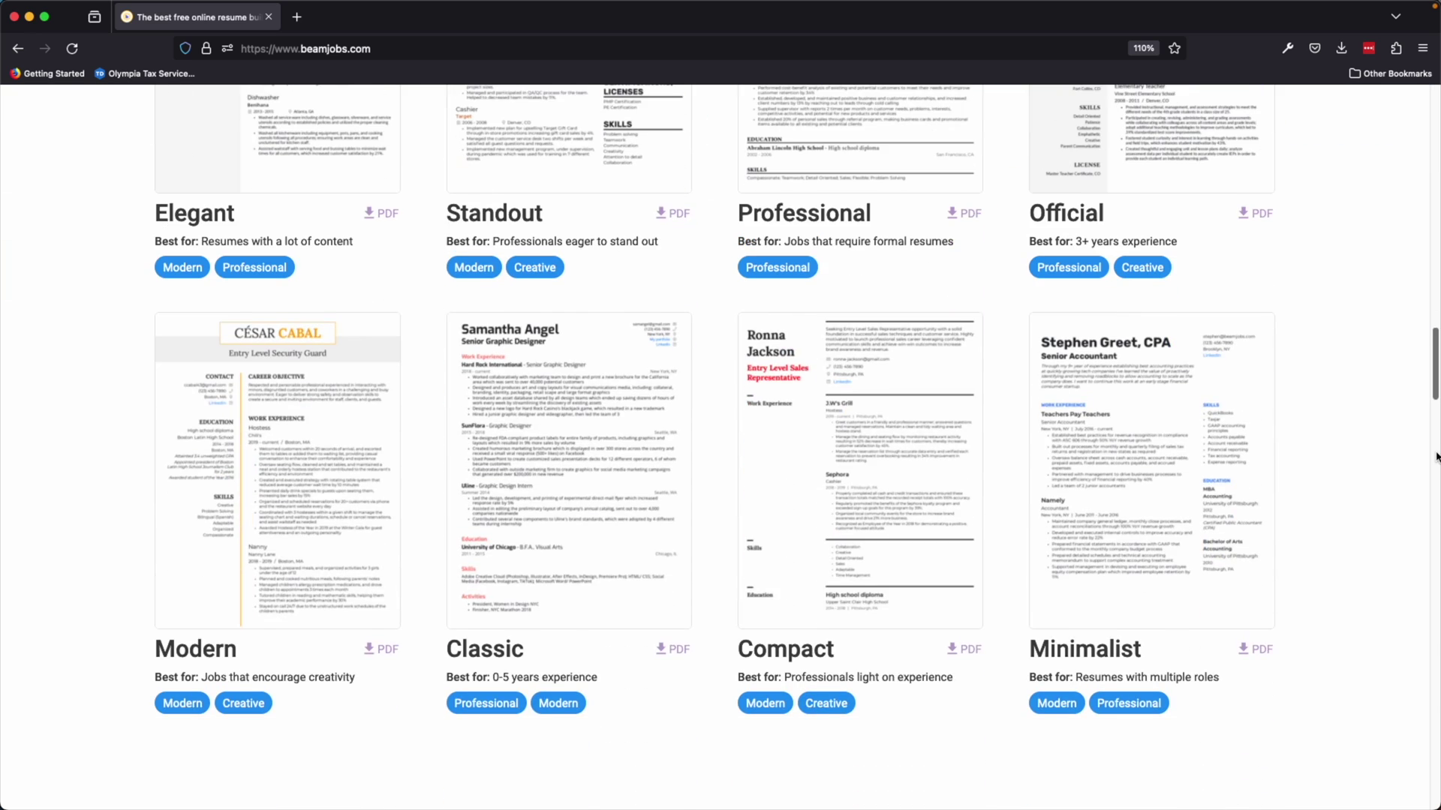
pyautogui.scroll(-20, 1435, 456)
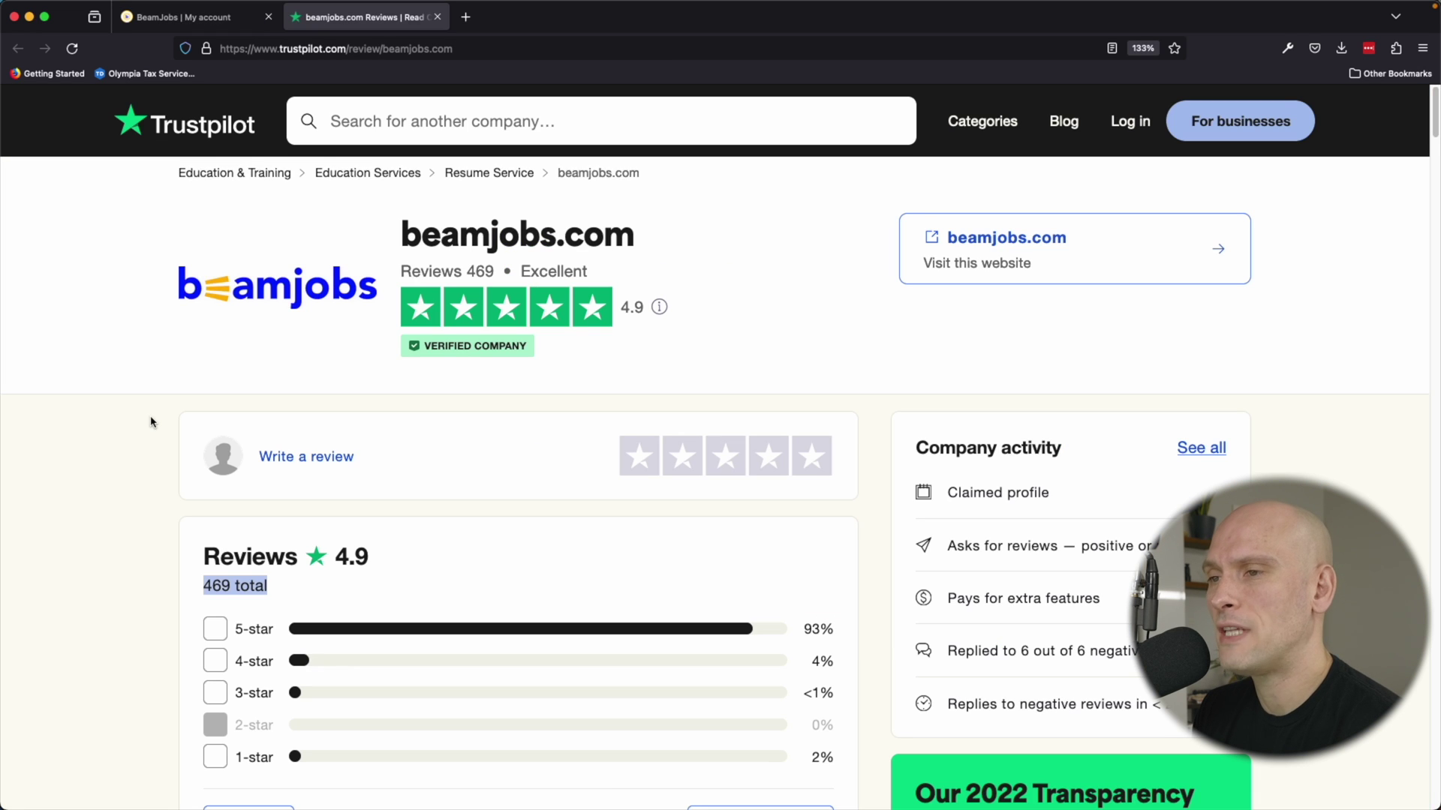
# Glance over the Trustpilot reviews, then return to the BeamJobs homepage tab.
pyautogui.scroll(-2, 161, 451)
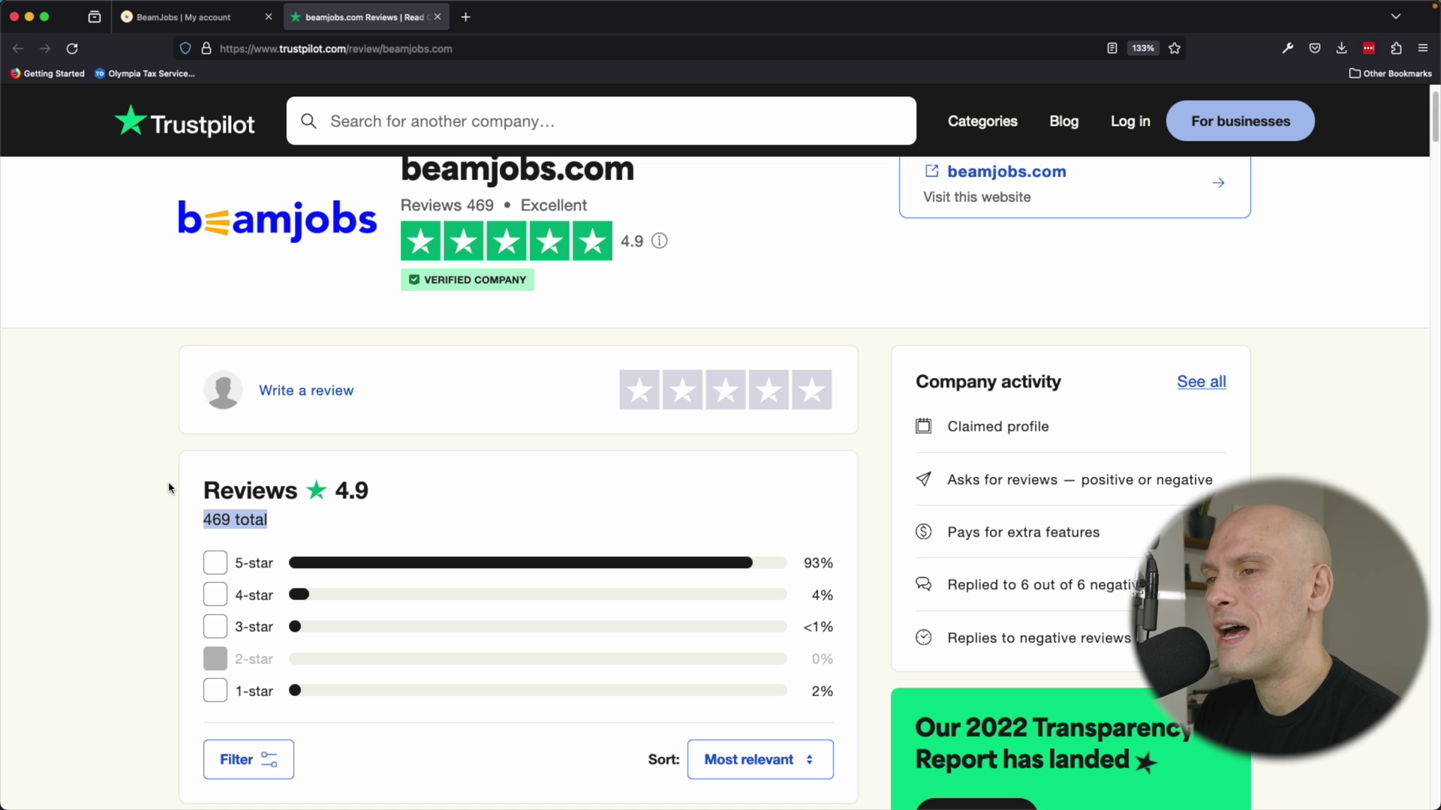
pyautogui.scroll(2, 170, 488)
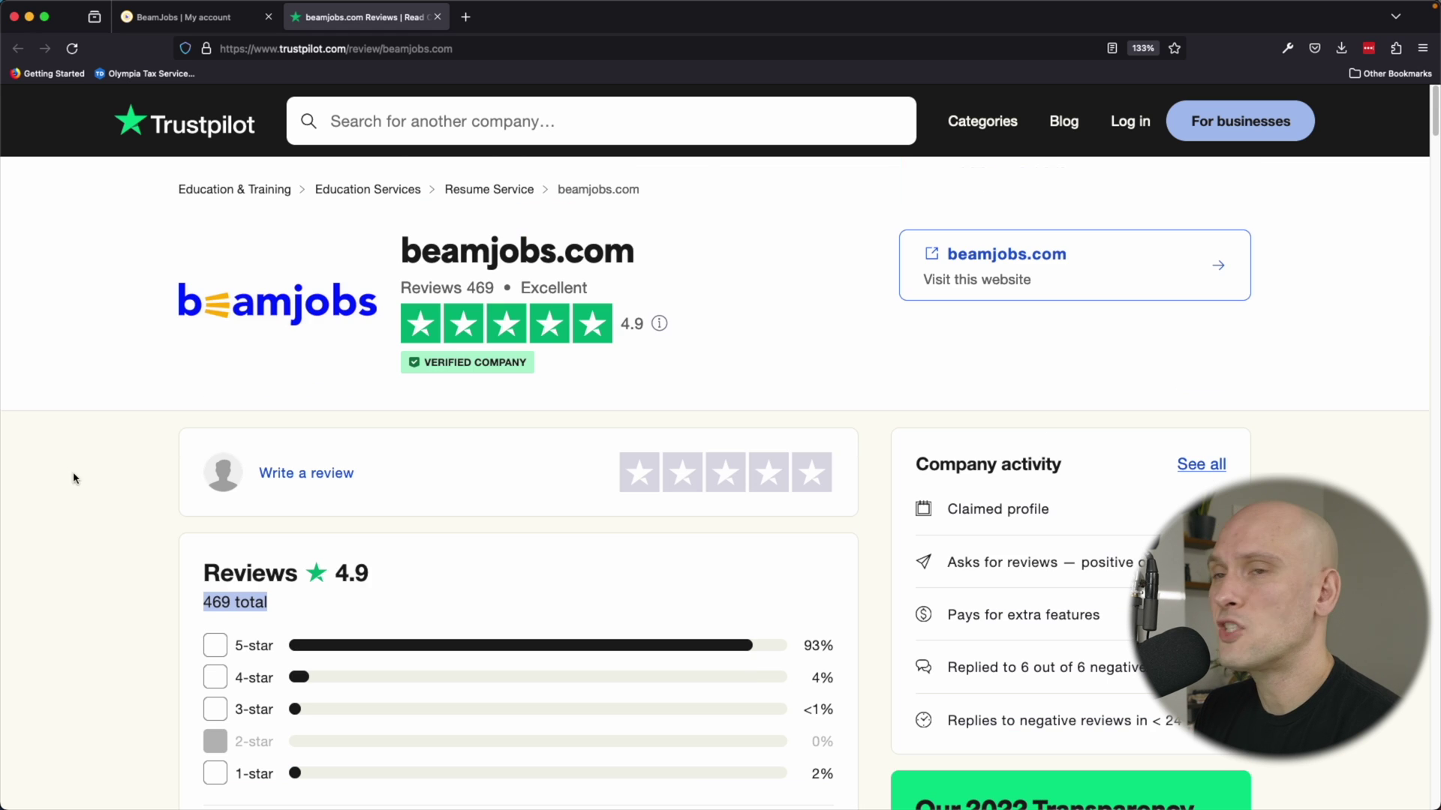
pyautogui.hotkey('ctrl', 'shift', 'Tab')
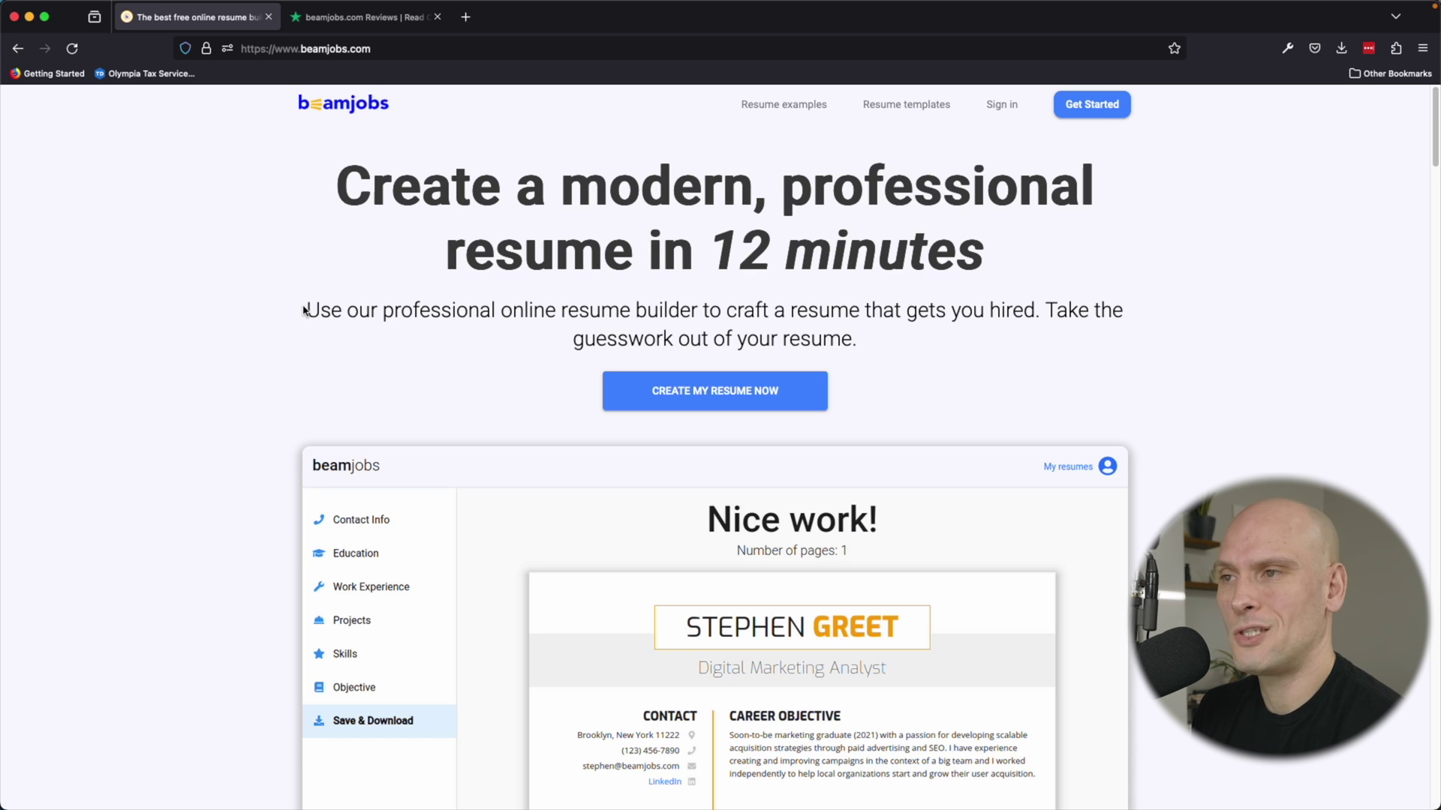
pyautogui.scroll(-1, 297, 301)
pyautogui.scroll(-10, 435, 354)
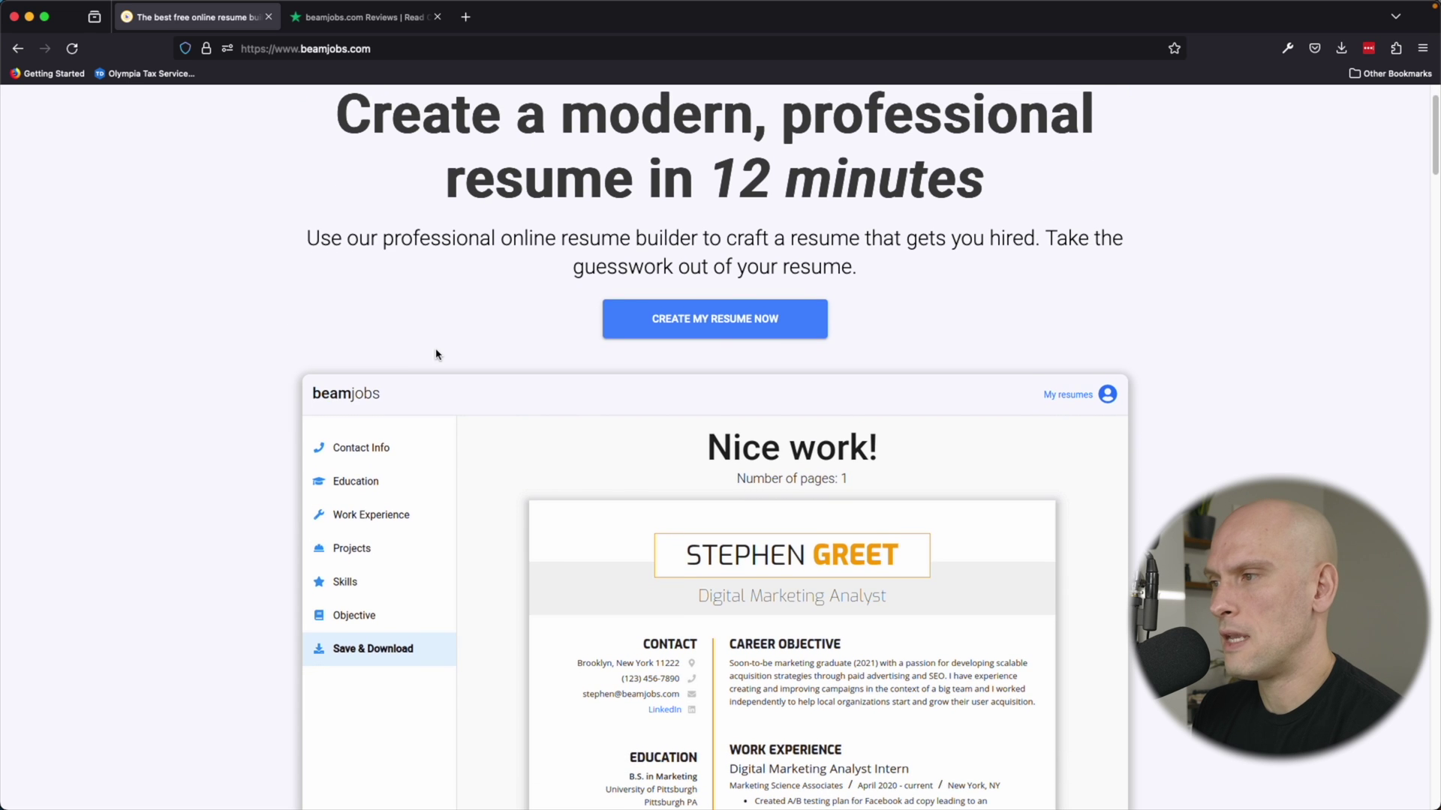
pyautogui.scroll(-10, 474, 301)
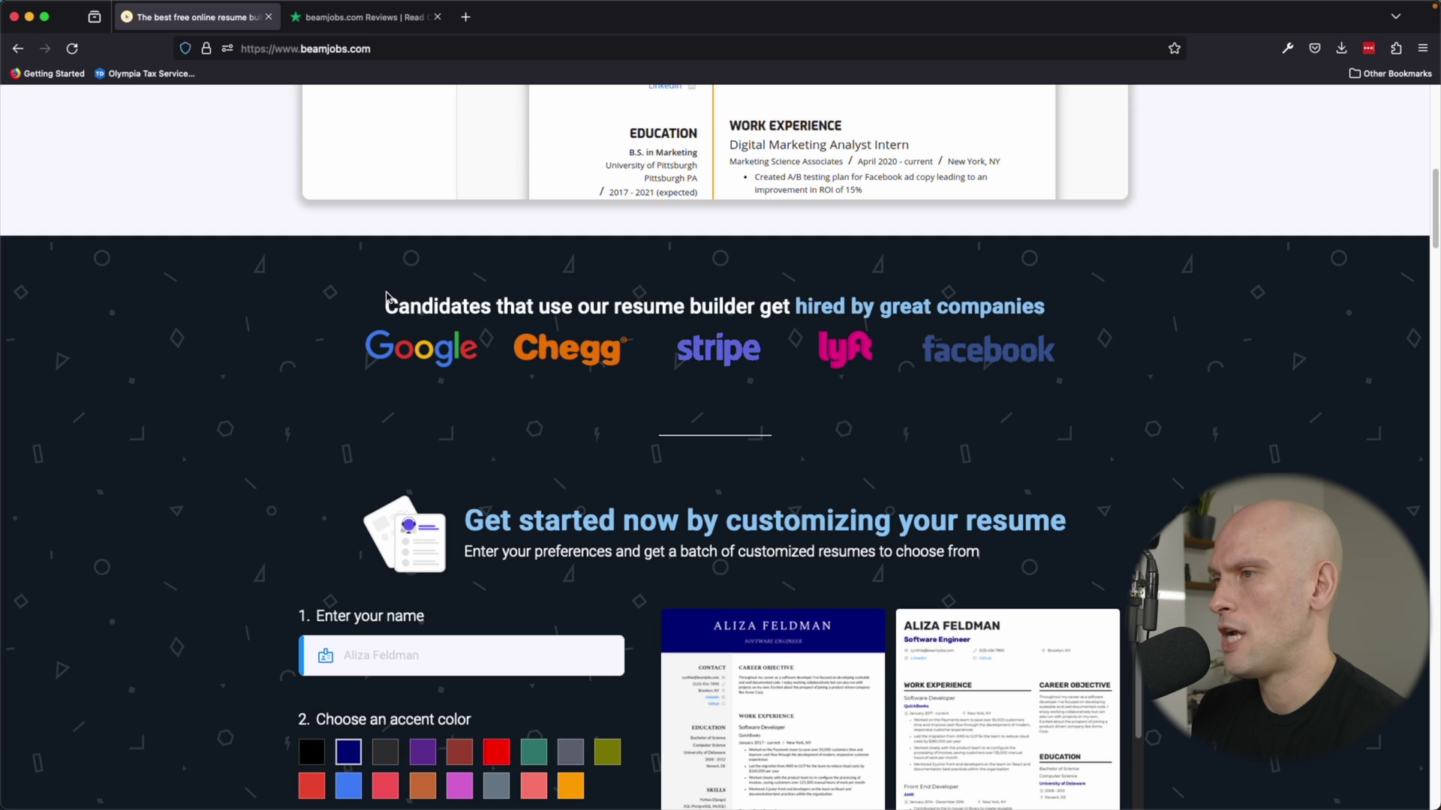
pyautogui.scroll(-6, 278, 274)
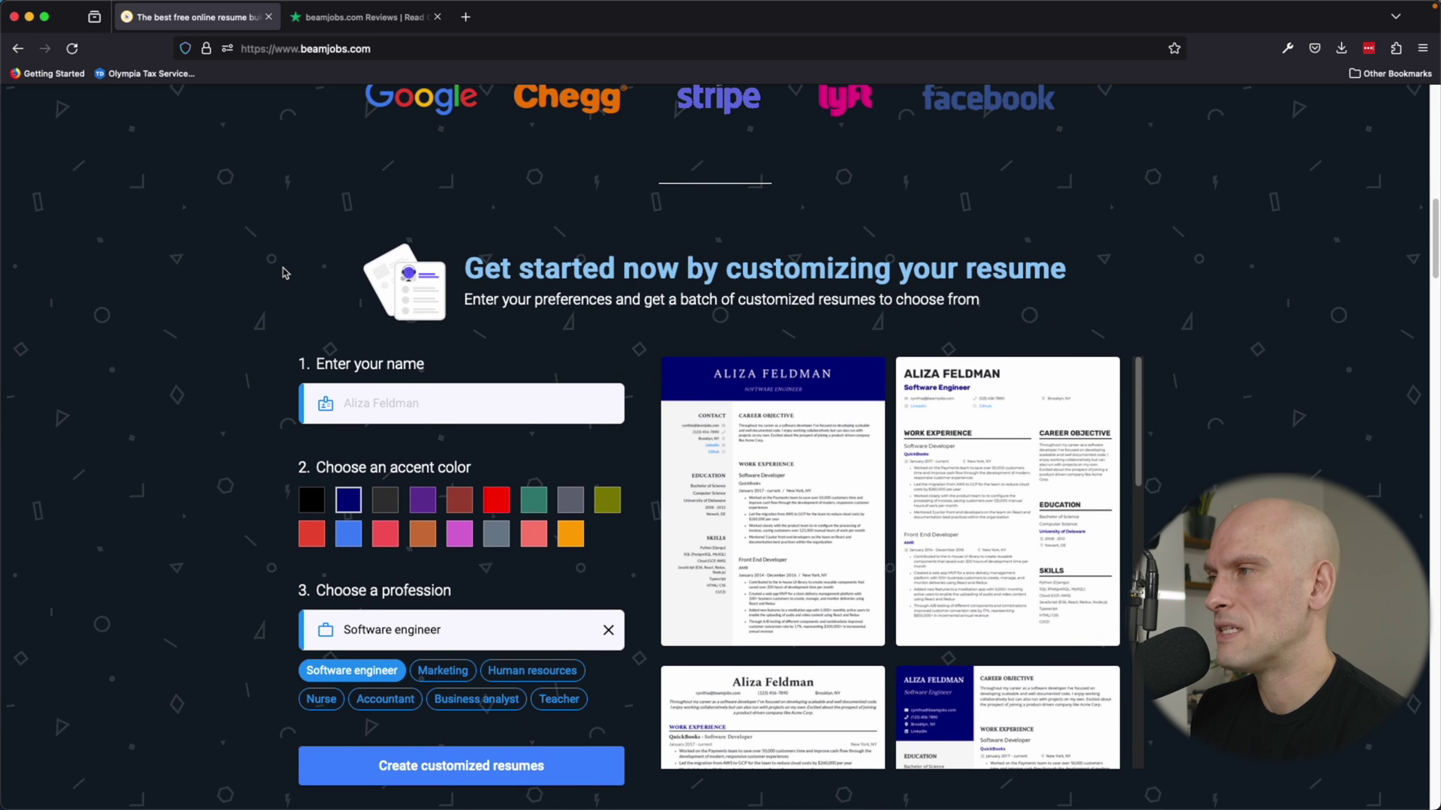
pyautogui.scroll(-1, 282, 273)
pyautogui.scroll(-2, 285, 353)
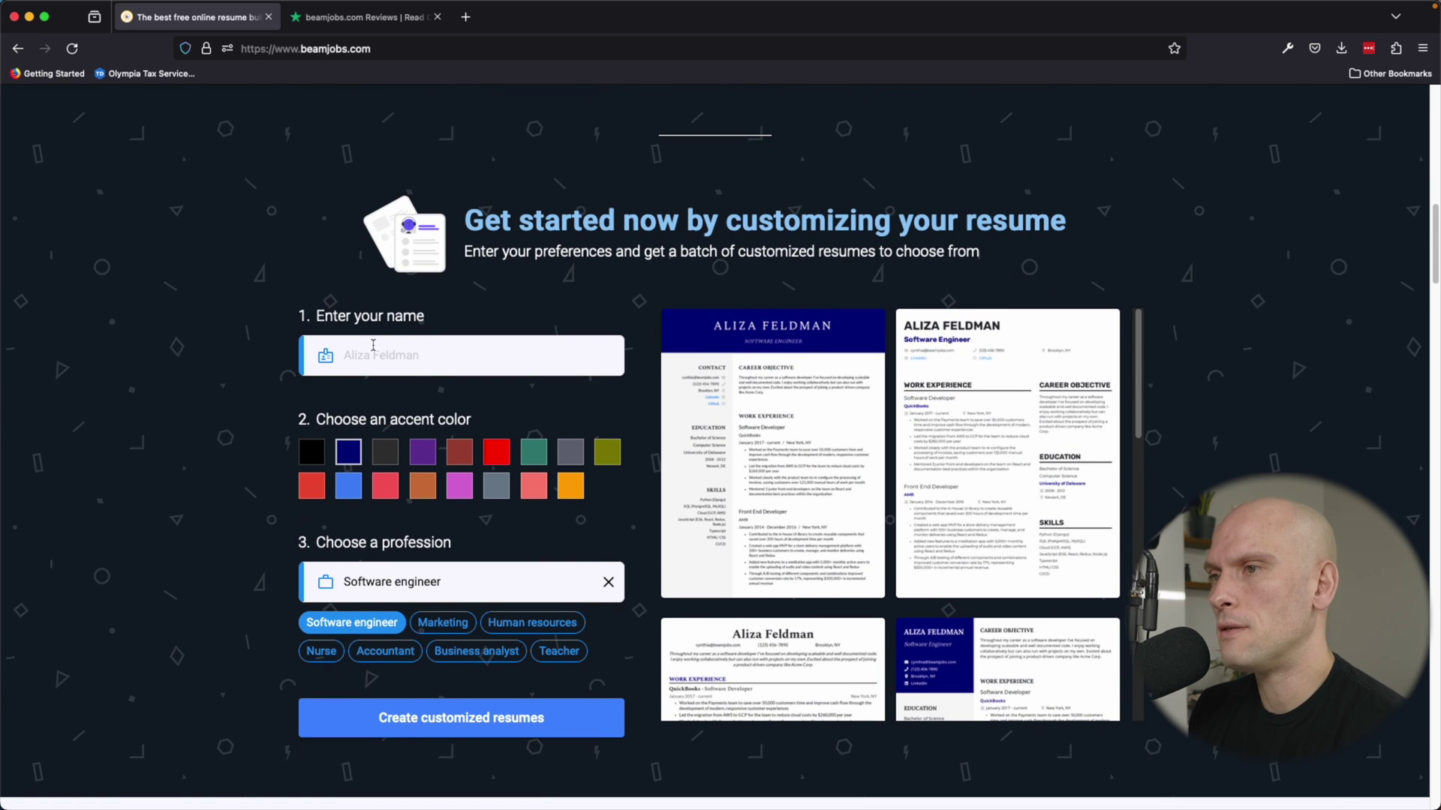
pyautogui.scroll(-1, 353, 370)
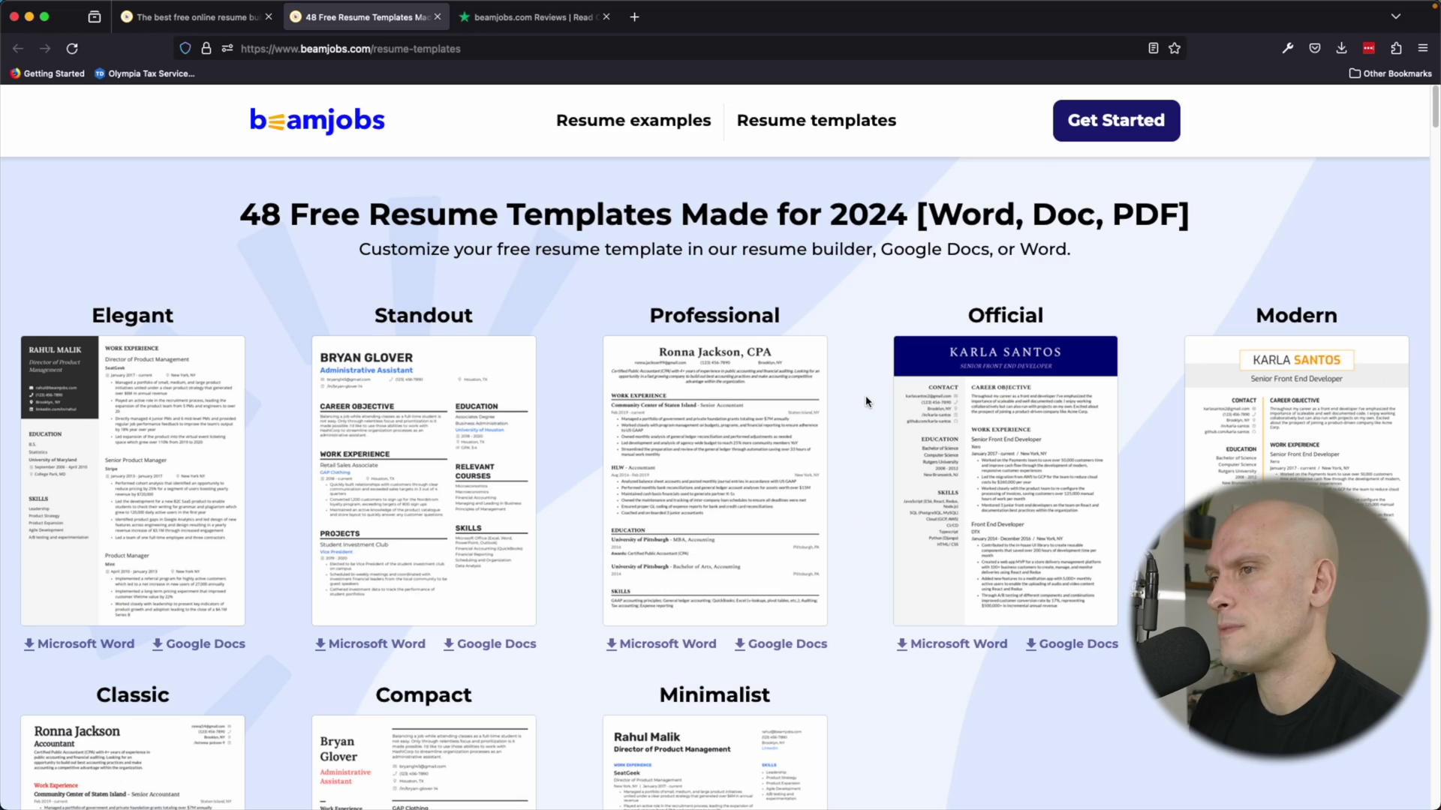
# Scroll the 48 free resume templates page down to the experience-level template sections.
pyautogui.scroll(-8, 865, 401)
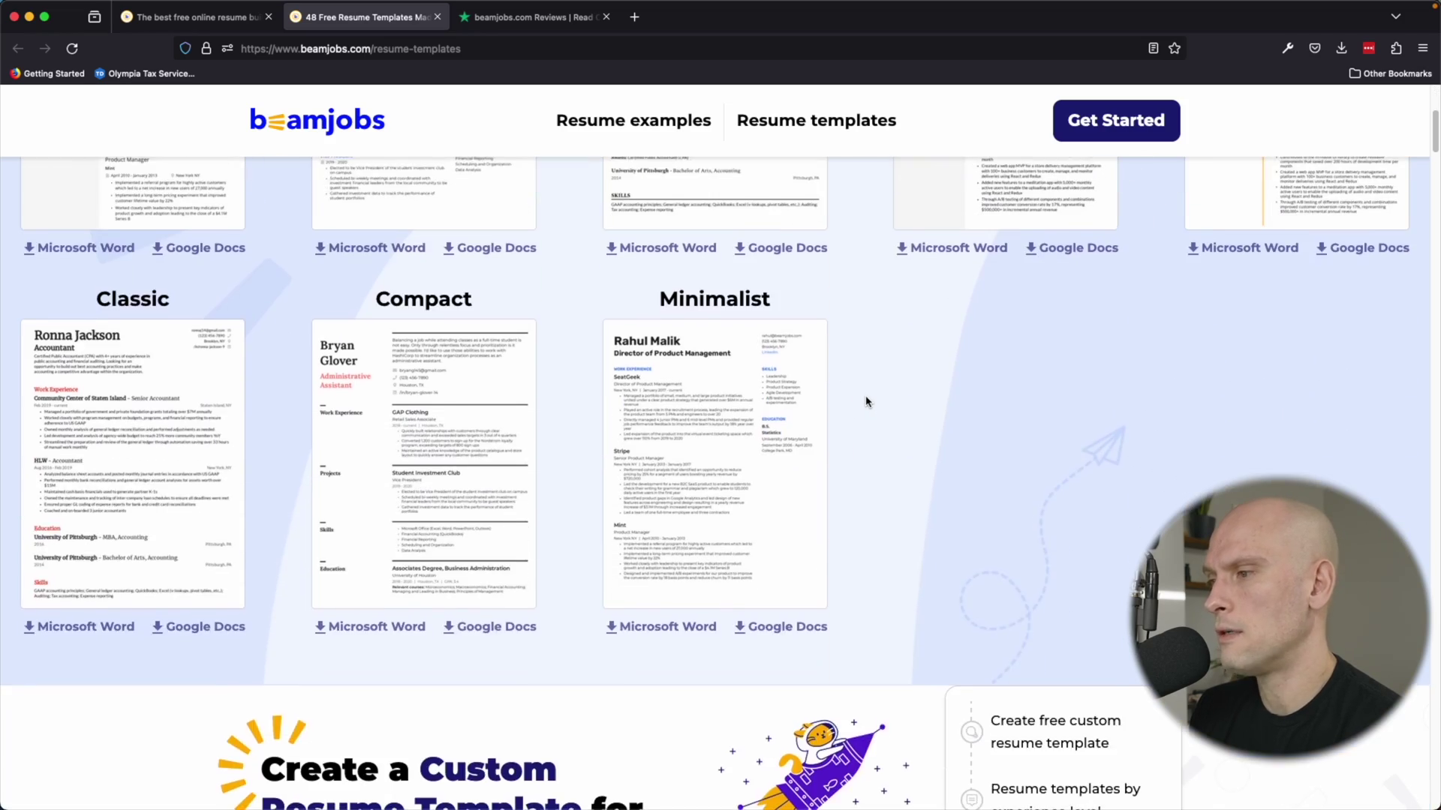
pyautogui.scroll(-5, 865, 402)
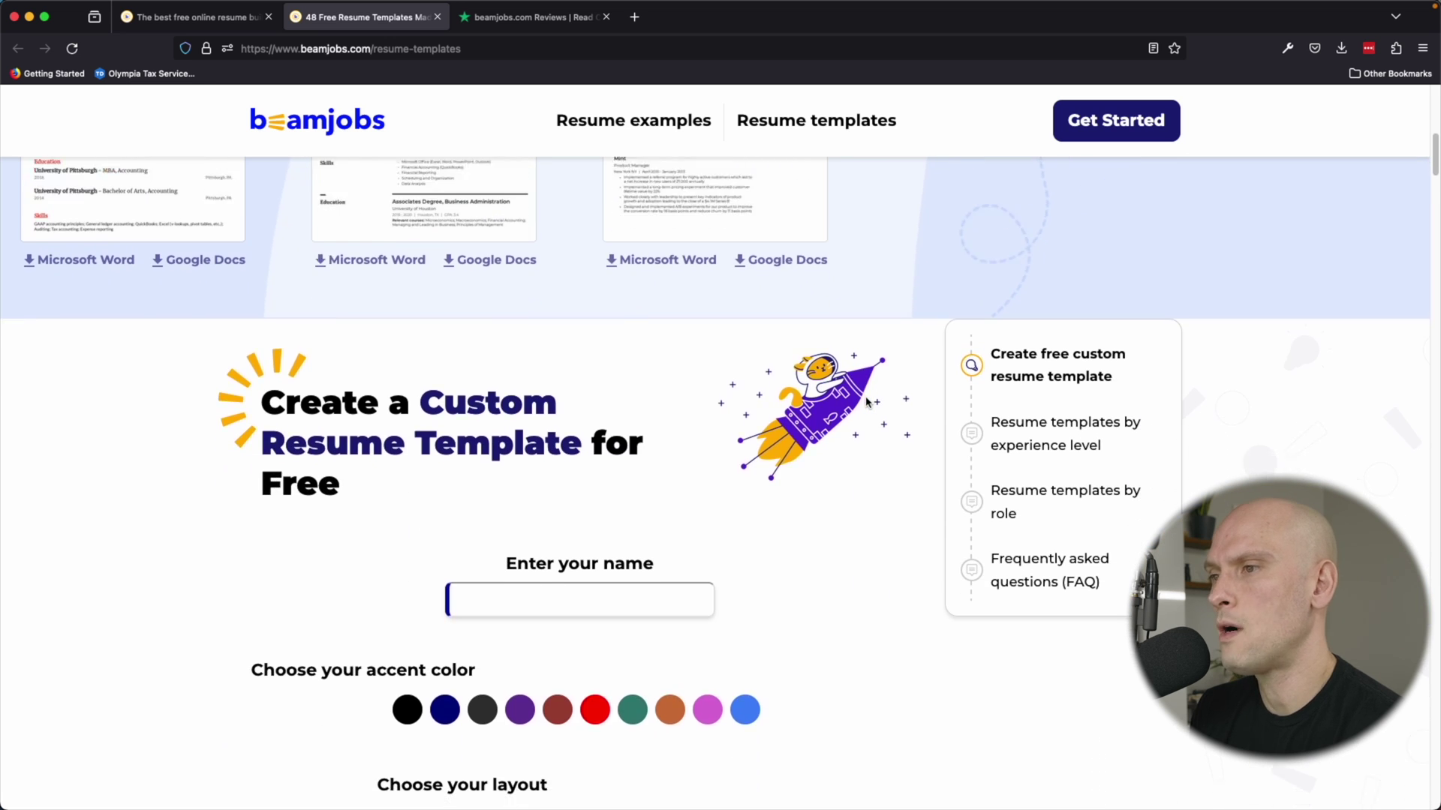
pyautogui.scroll(-1, 866, 403)
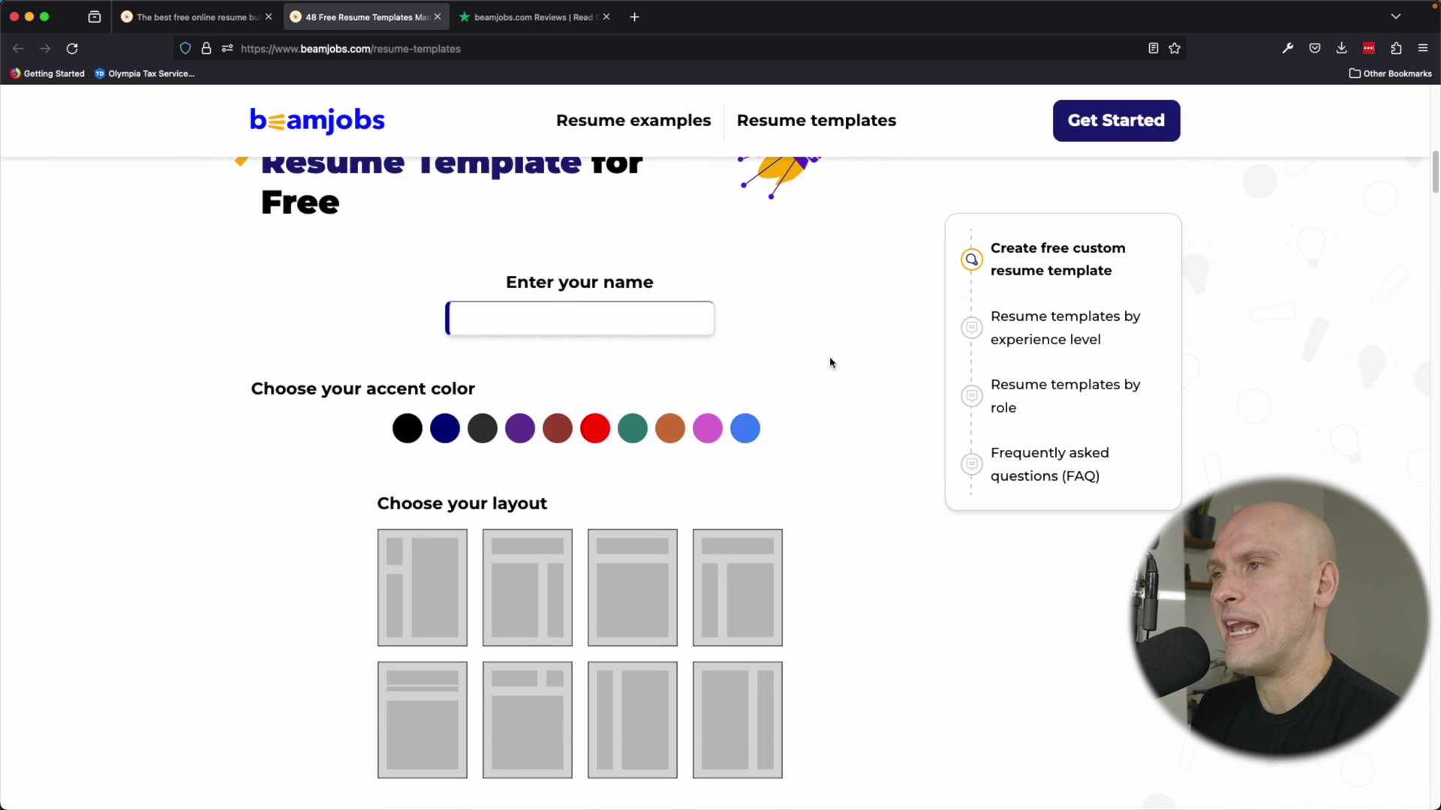
pyautogui.scroll(-3, 834, 363)
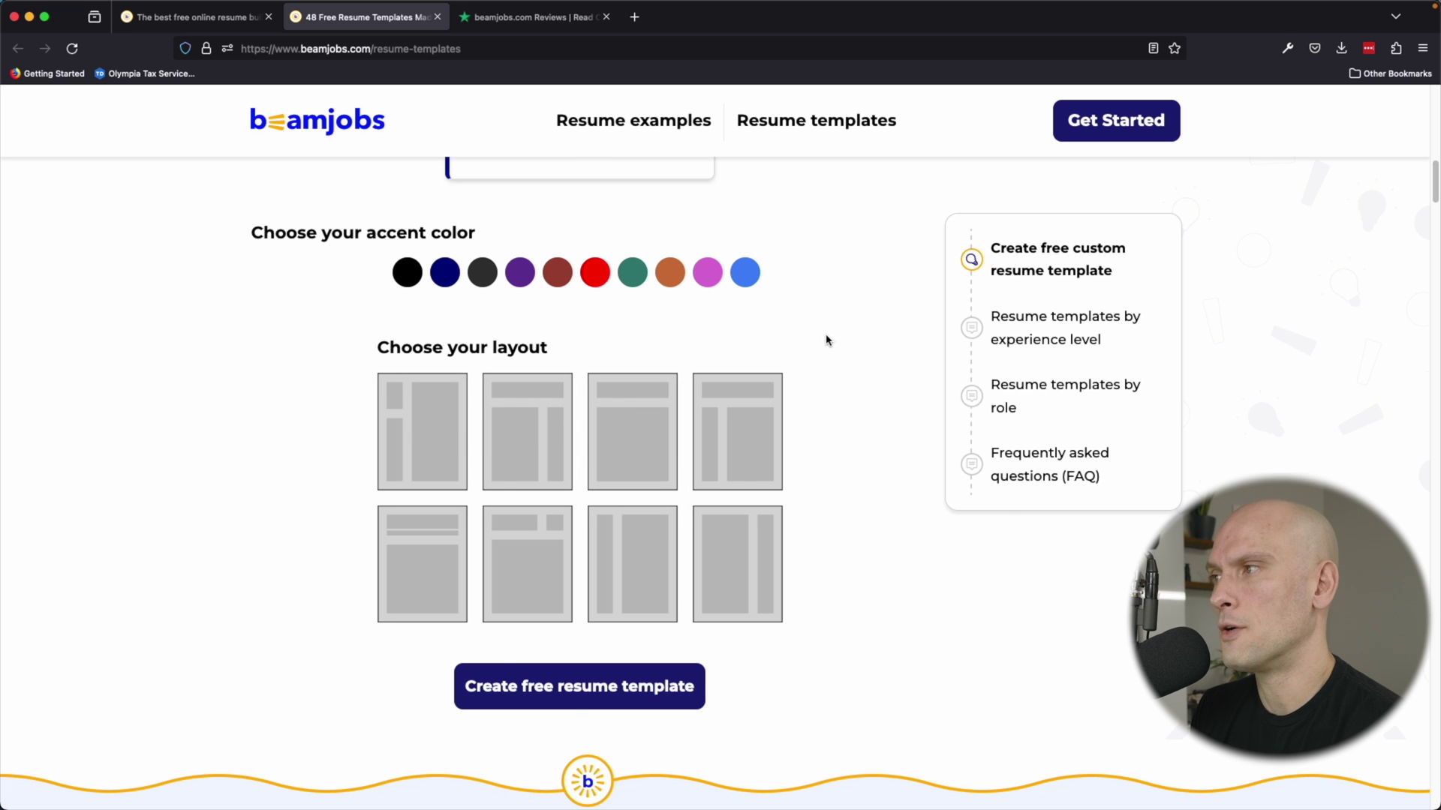
pyautogui.scroll(-10, 870, 330)
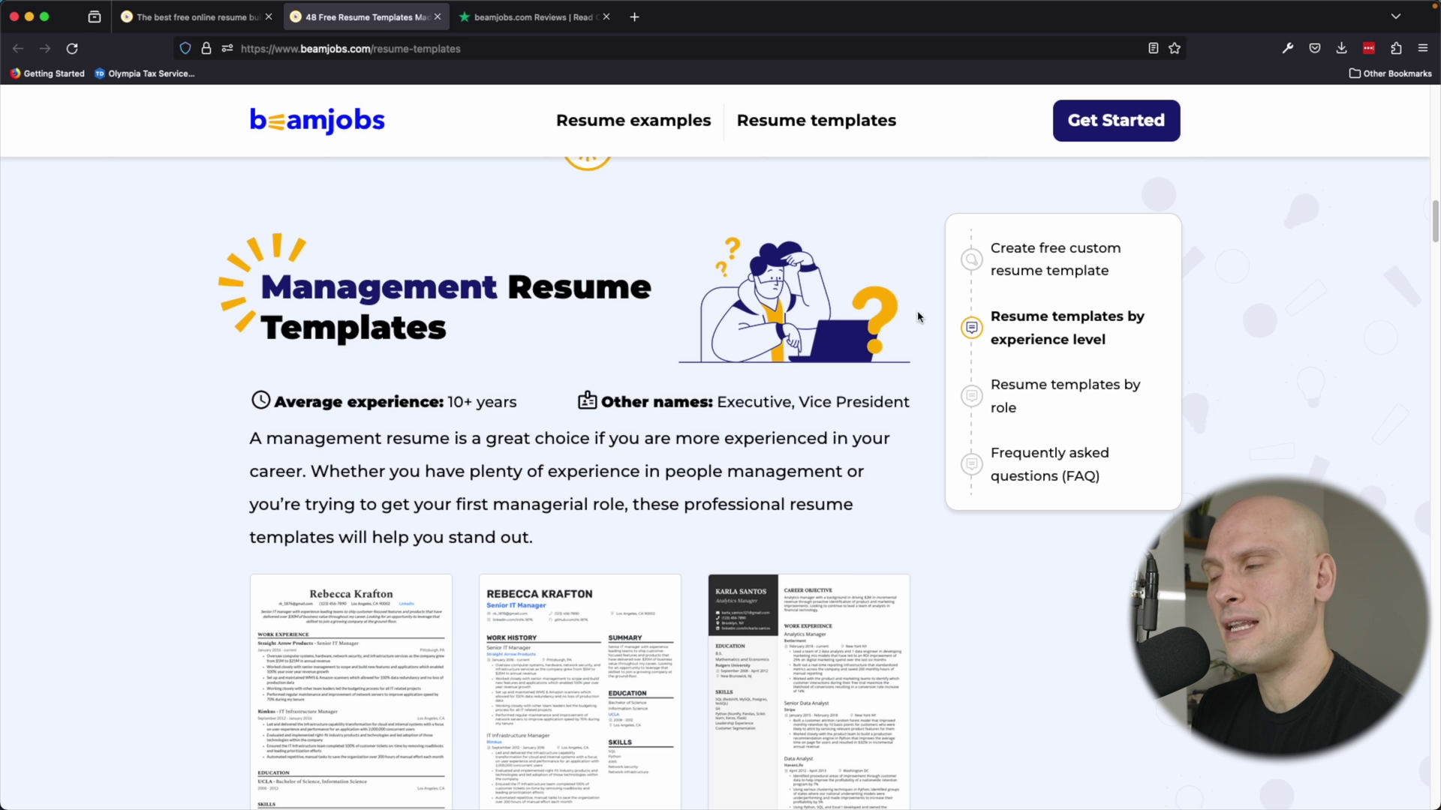
pyautogui.scroll(-15, 923, 361)
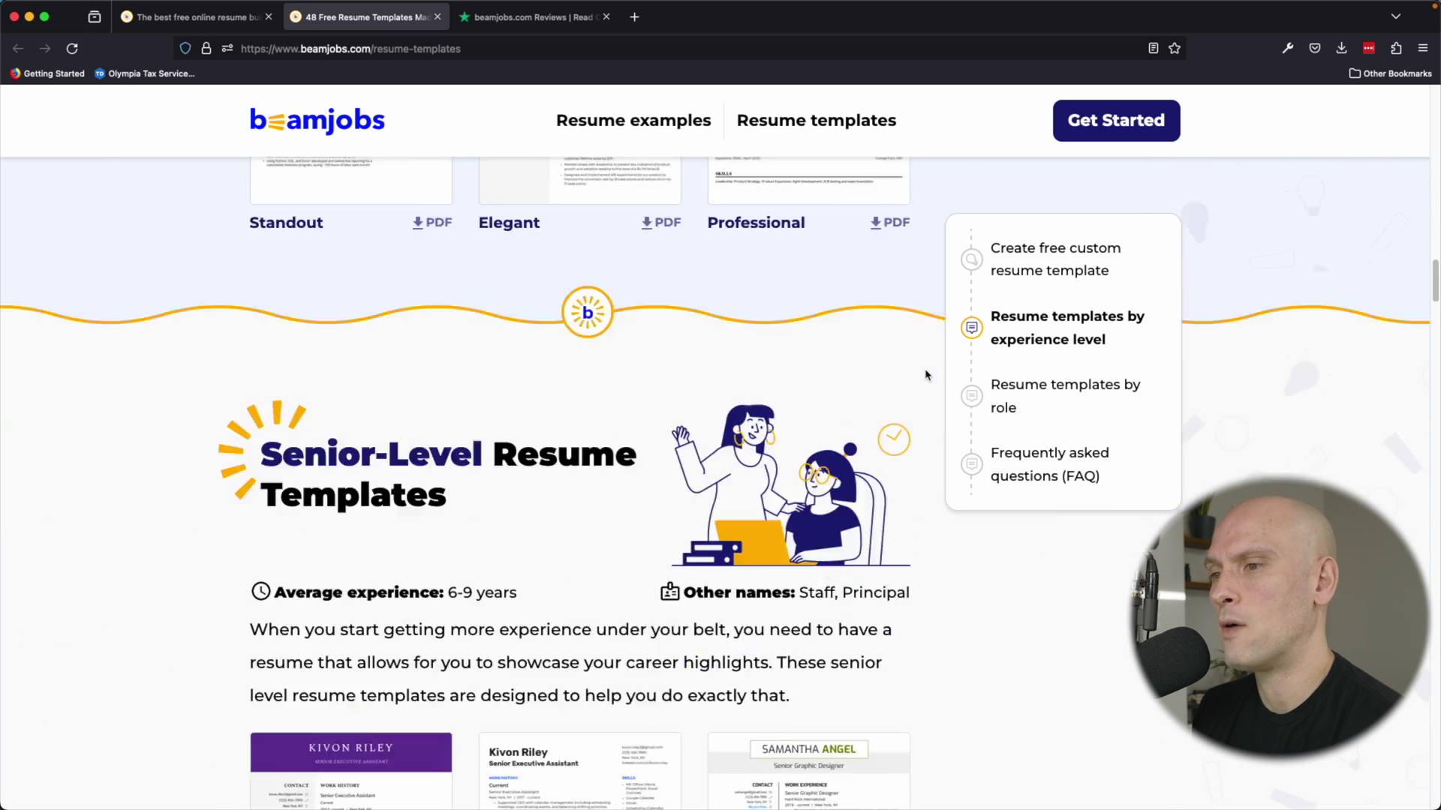
pyautogui.scroll(15, 929, 368)
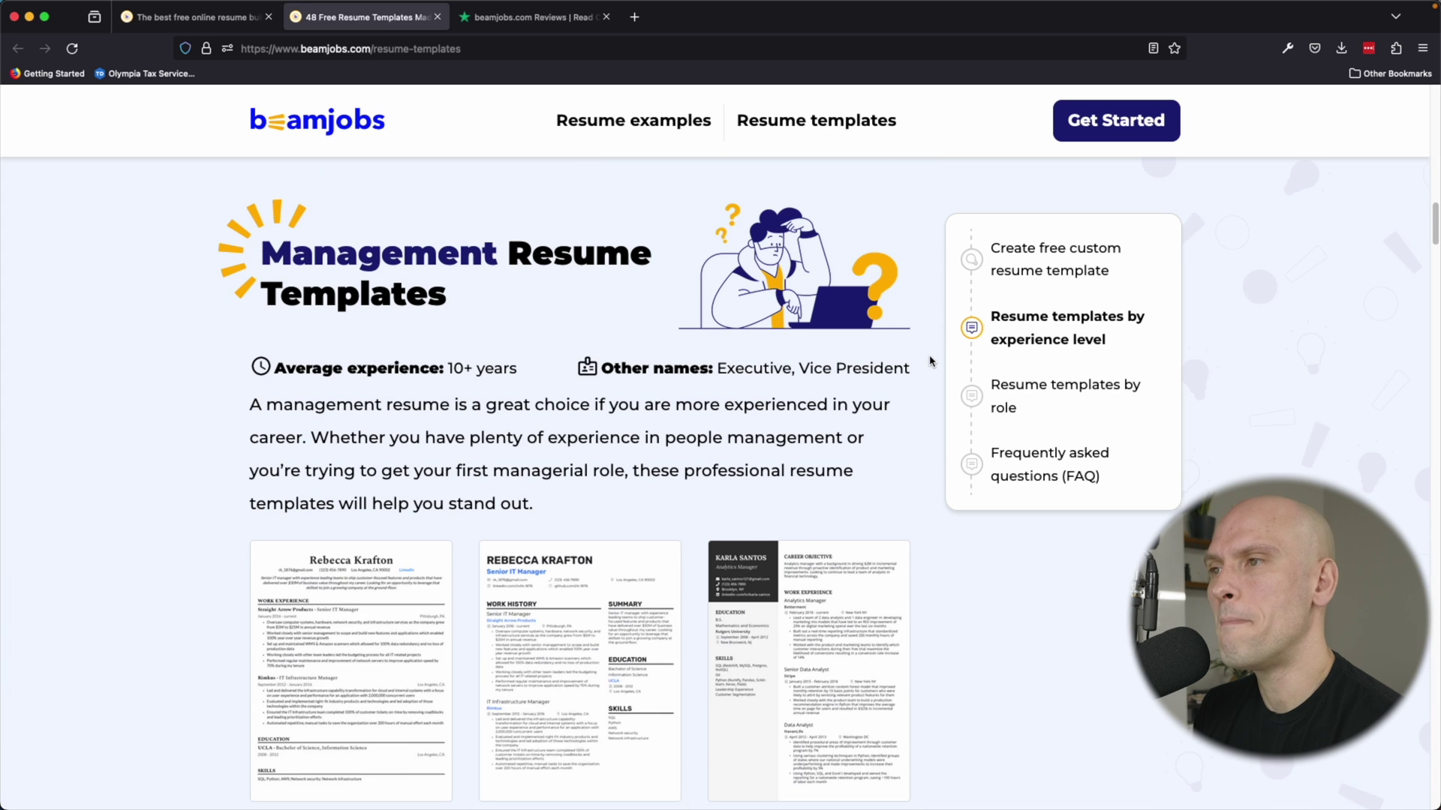
pyautogui.scroll(-12, 931, 362)
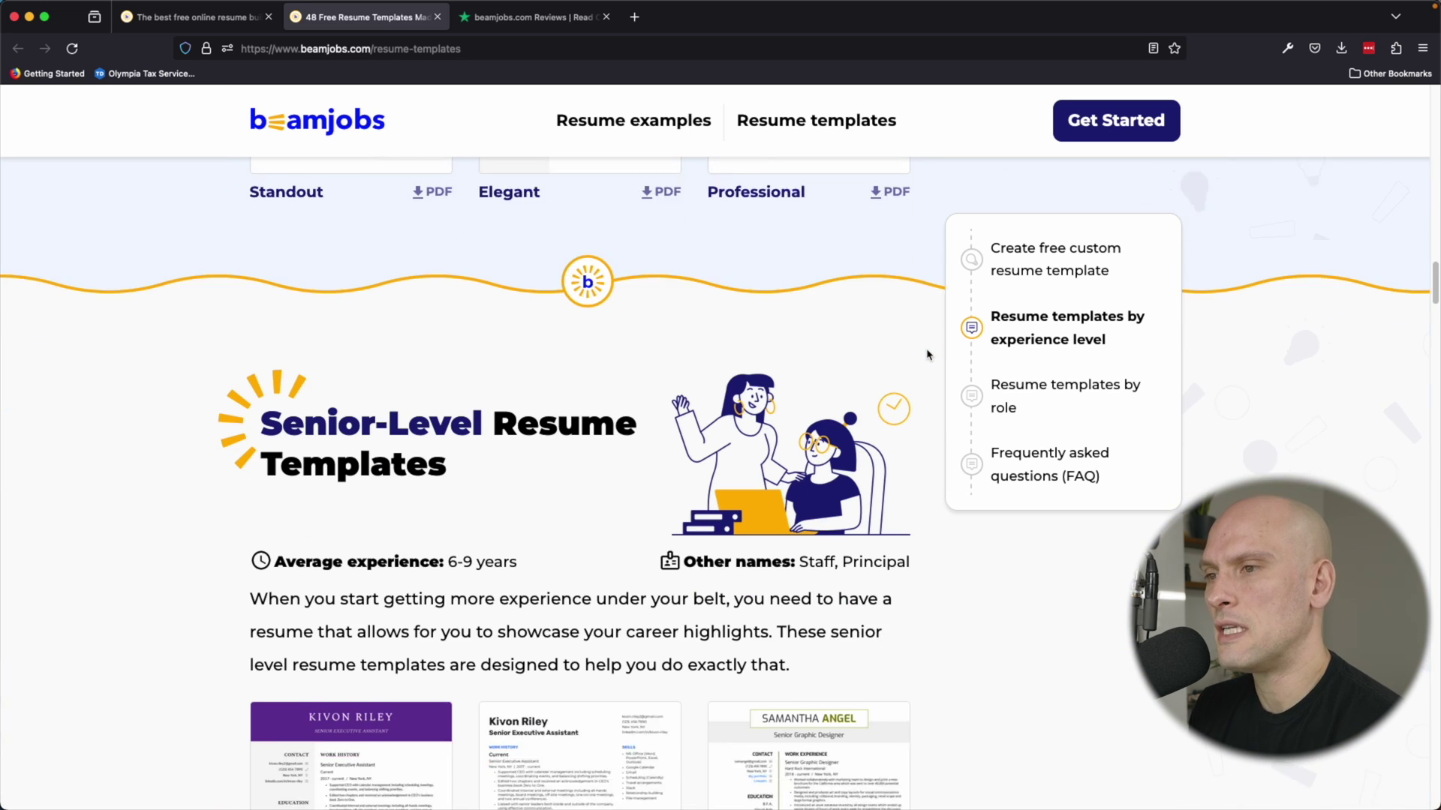
pyautogui.scroll(-10, 928, 355)
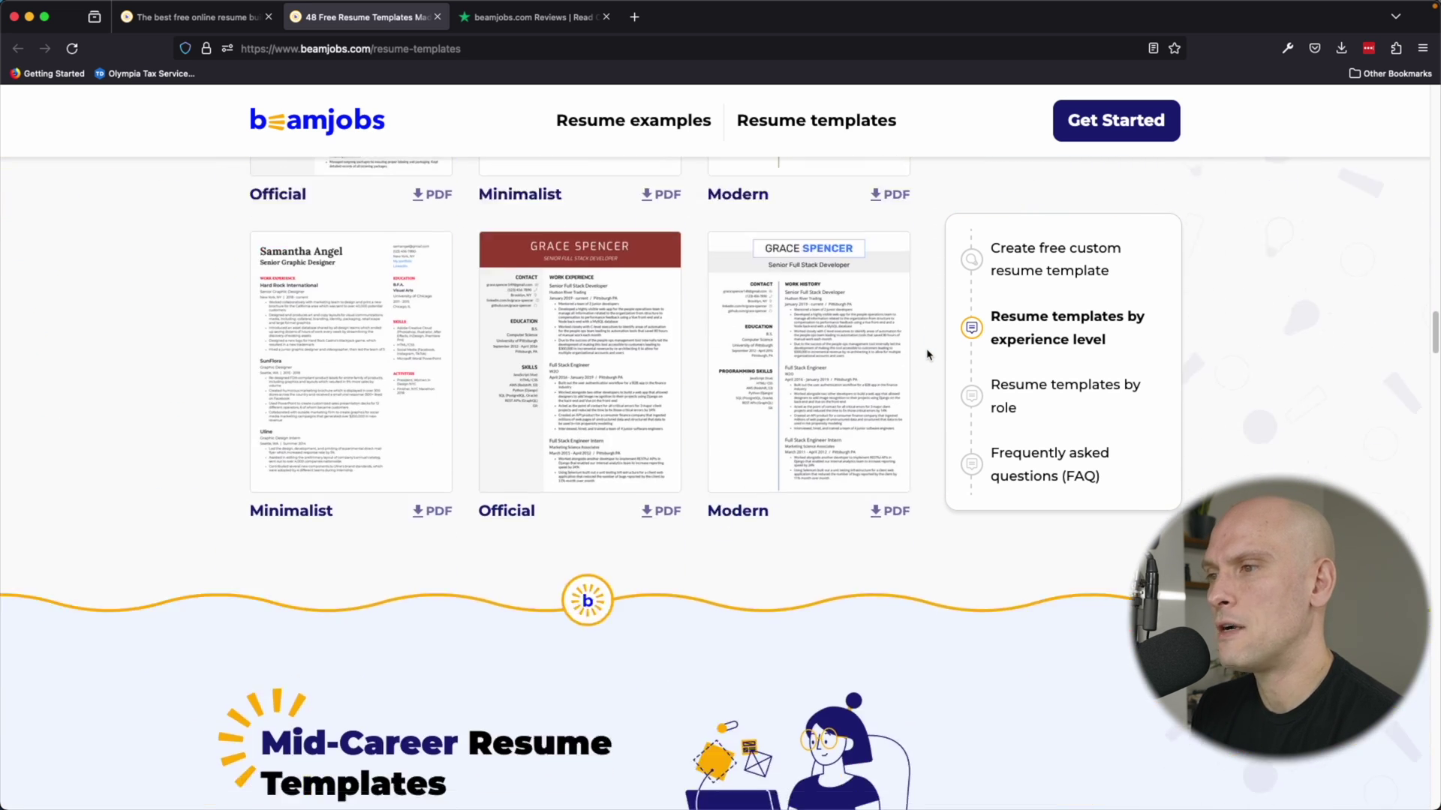
pyautogui.scroll(-6, 928, 355)
pyautogui.scroll(-10, 934, 353)
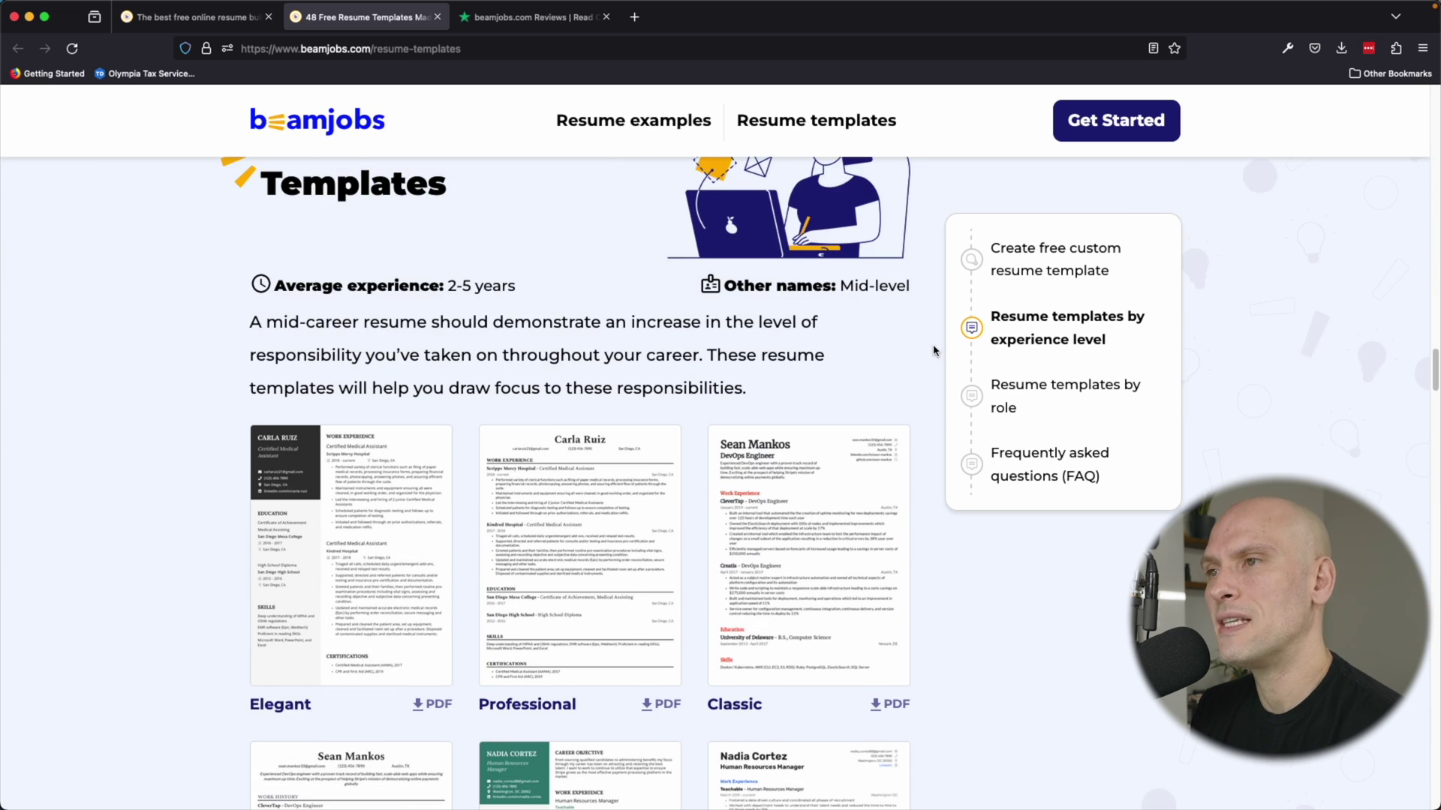
pyautogui.scroll(-2, 934, 350)
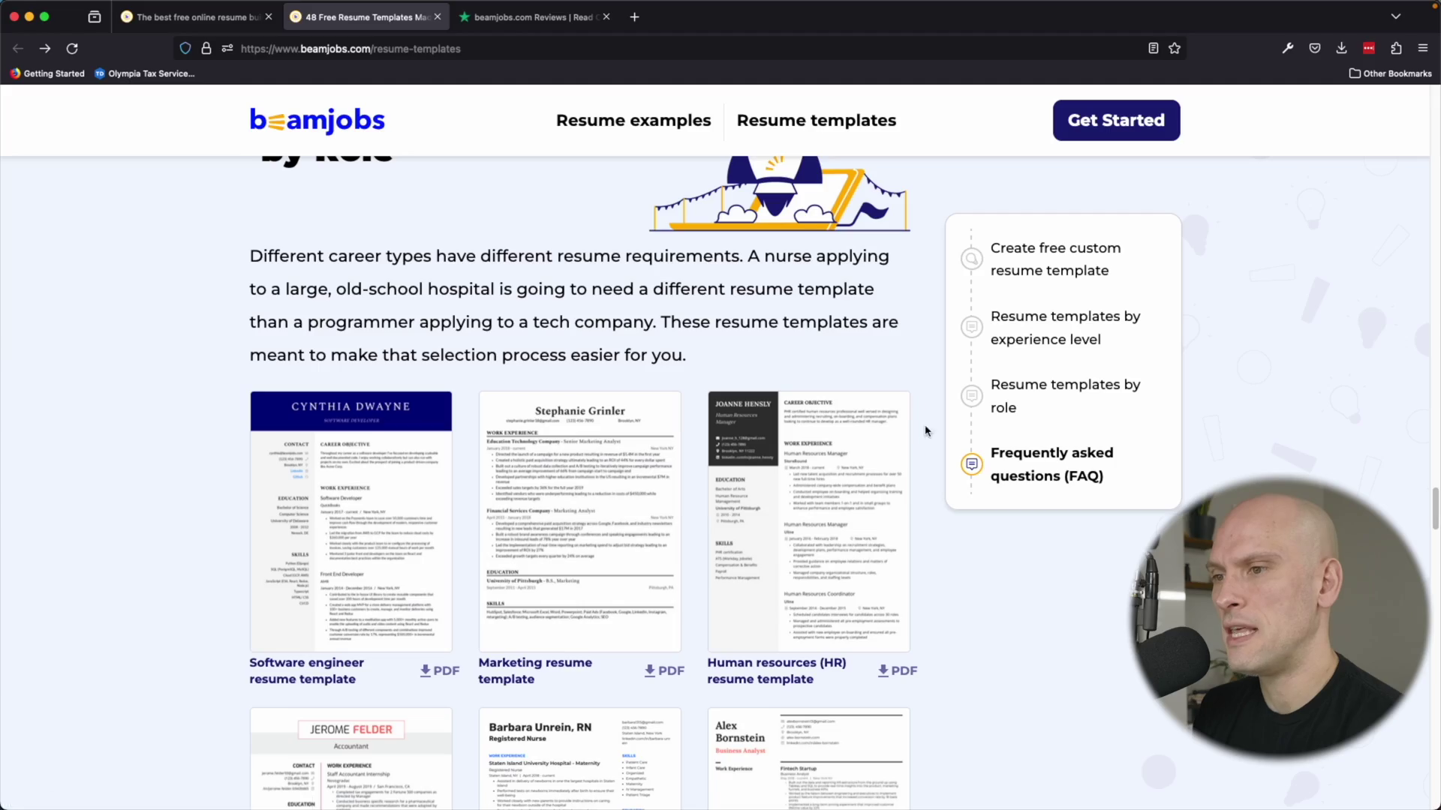
pyautogui.scroll(-2, 177, 483)
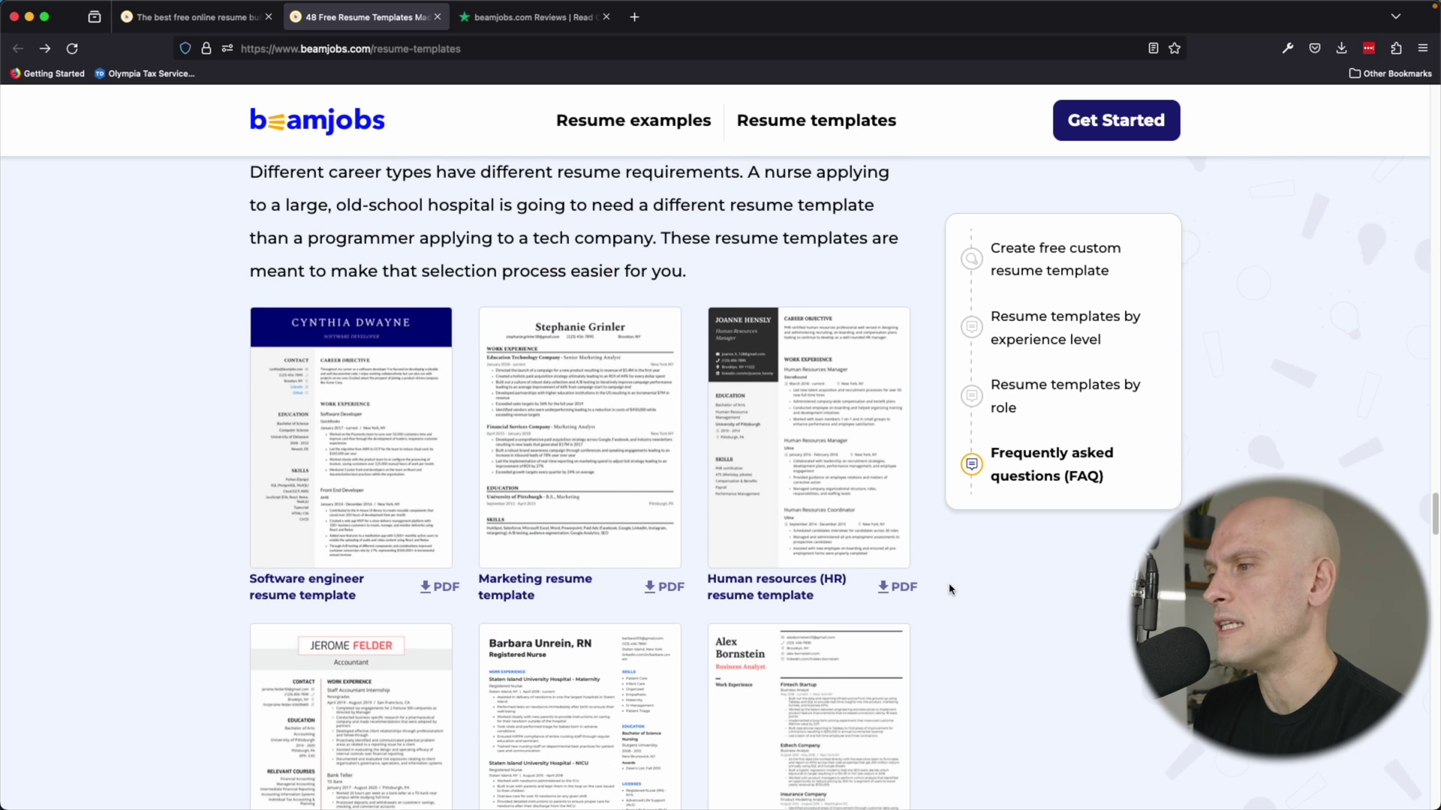
pyautogui.scroll(-5, 950, 589)
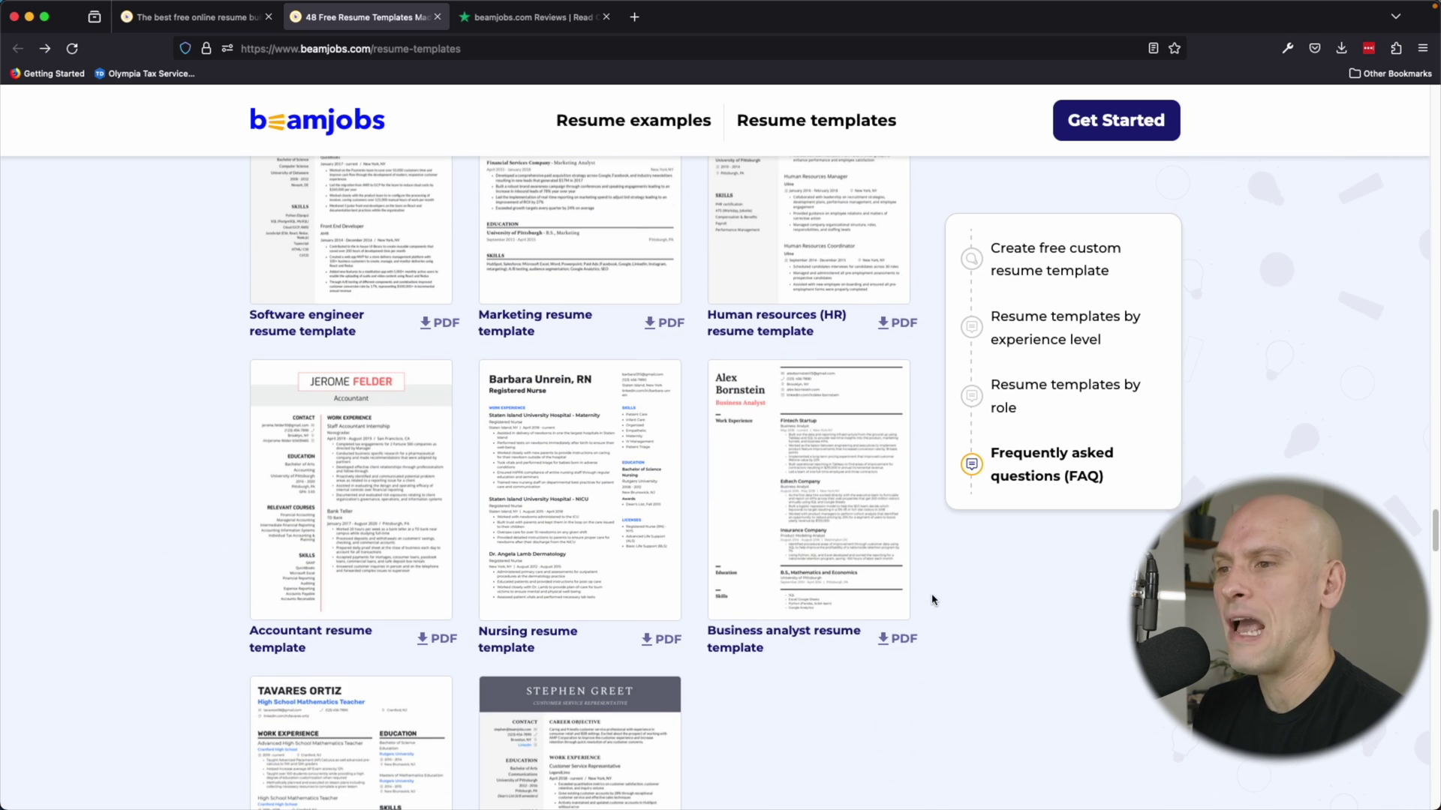
pyautogui.scroll(-2, 967, 628)
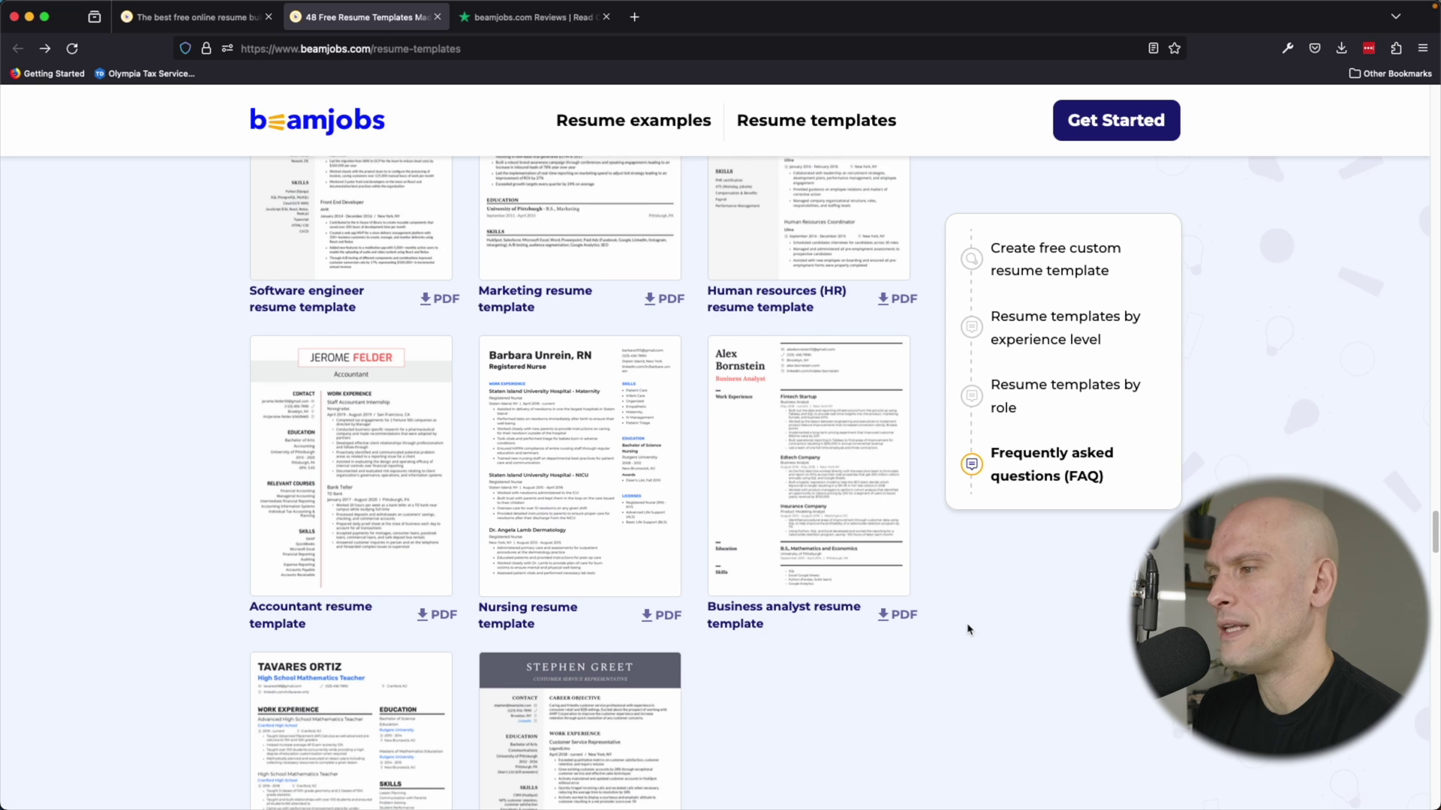
# Go forward to the 1,001 resume samples page and scroll down through it.
pyautogui.press('super+bracketright')
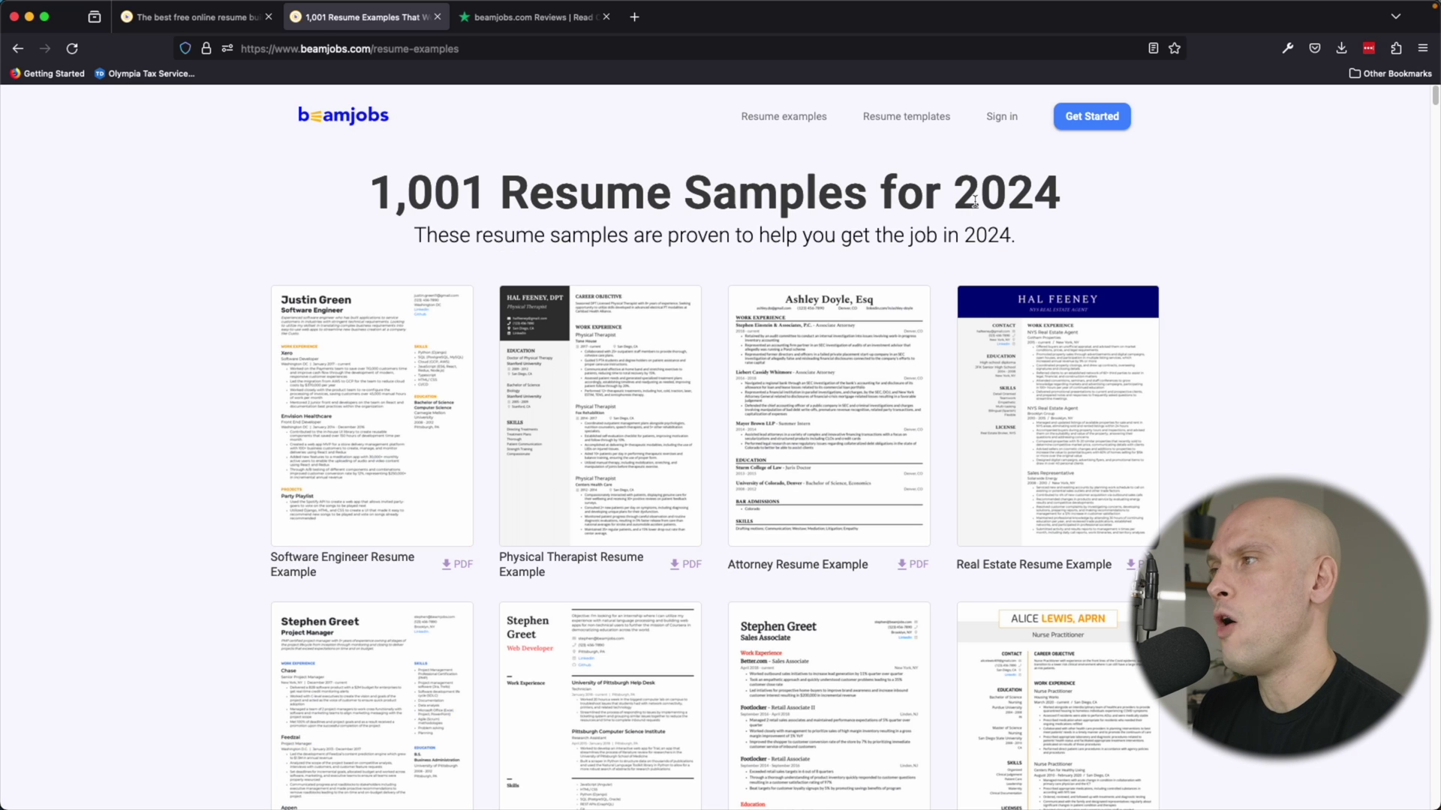
pyautogui.scroll(-1, 1103, 200)
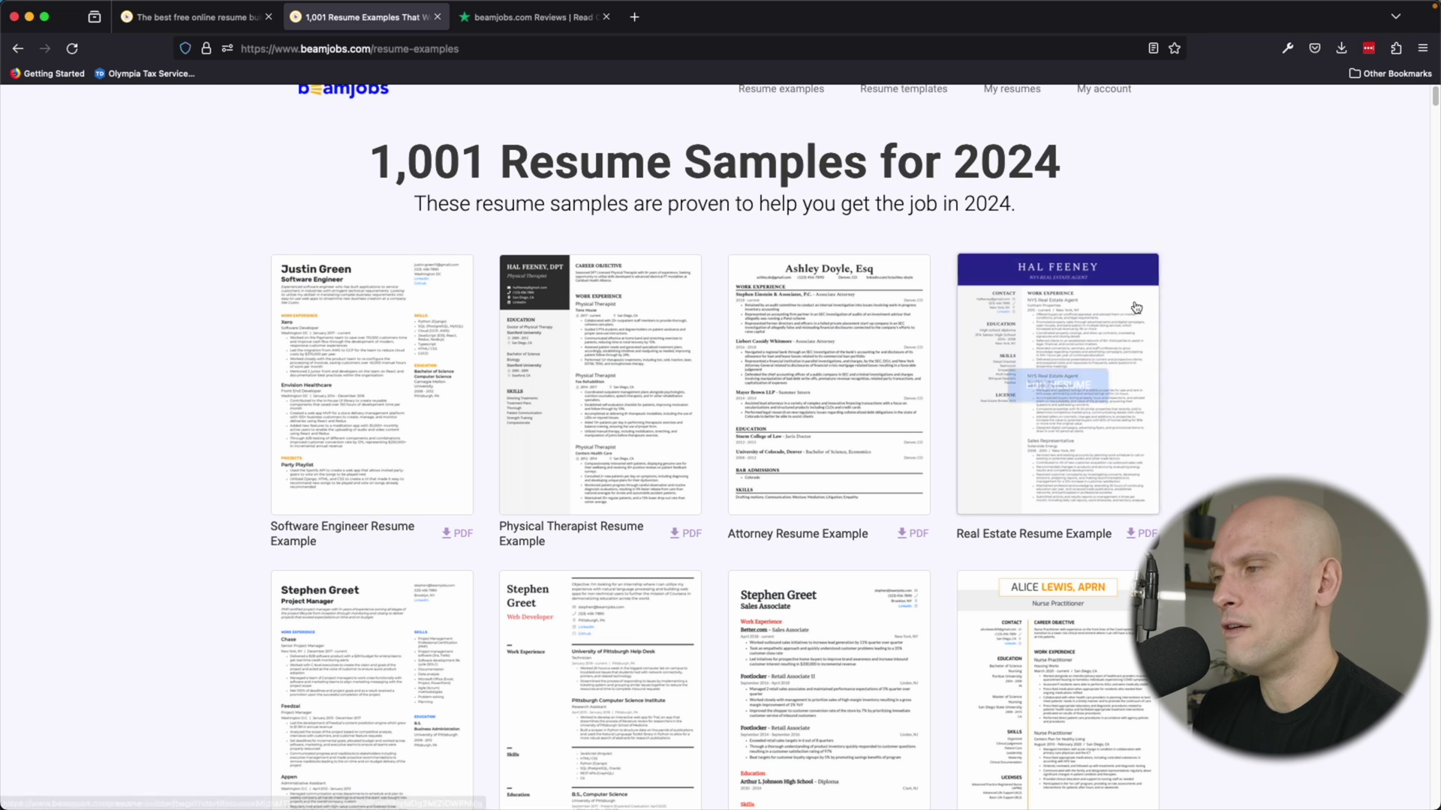
pyautogui.scroll(-1, 1182, 211)
pyautogui.scroll(-2, 1181, 211)
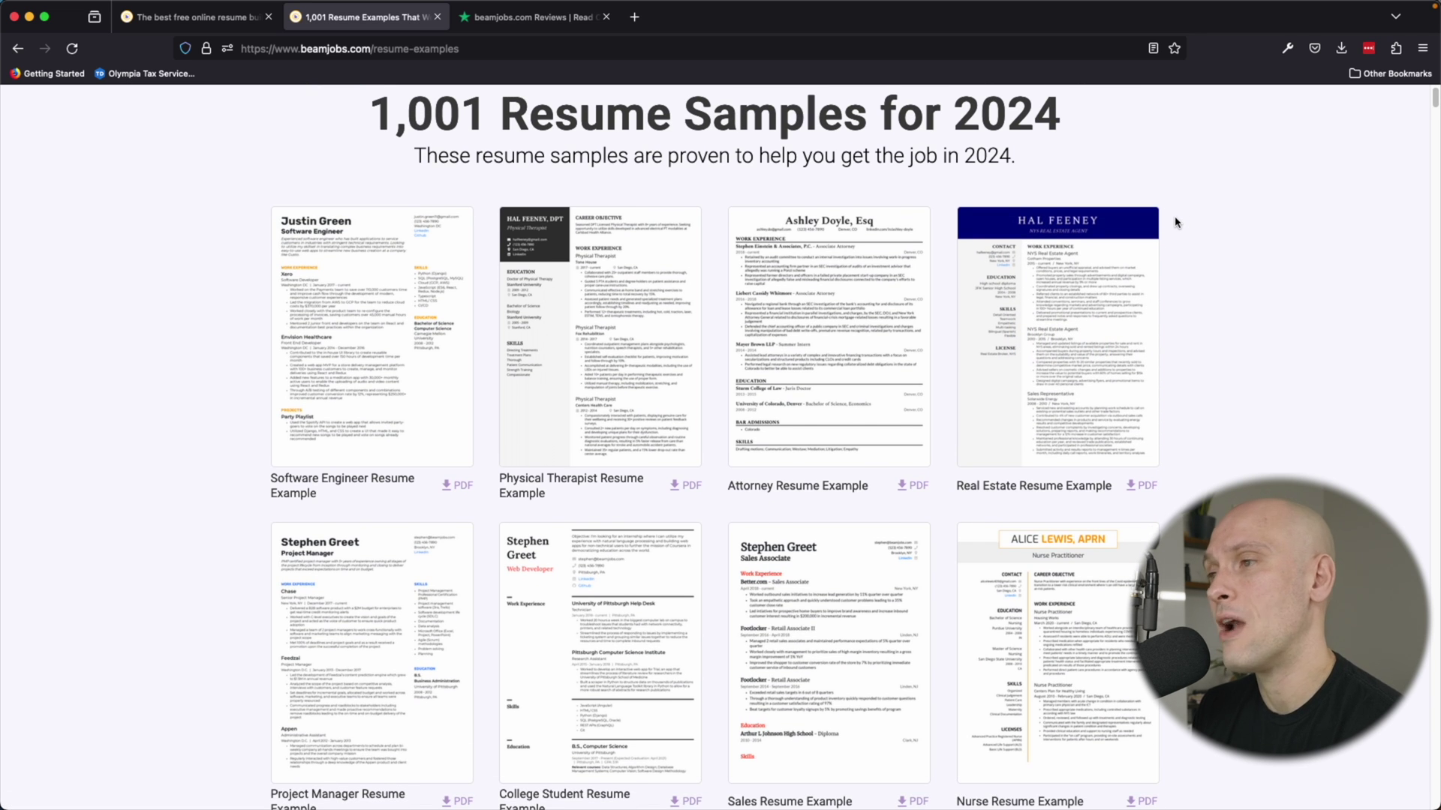
pyautogui.scroll(-14, 1193, 379)
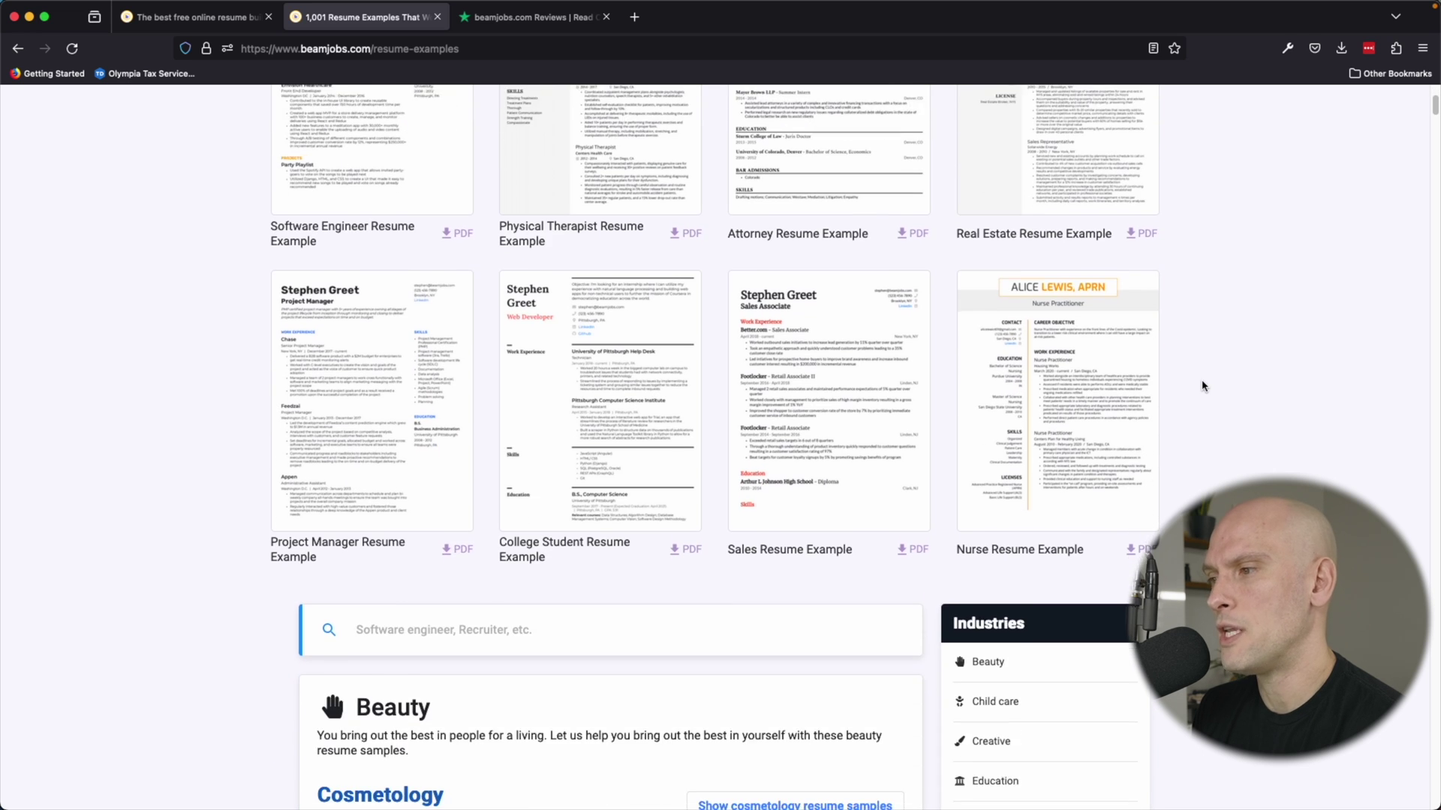
pyautogui.scroll(-5, 1202, 386)
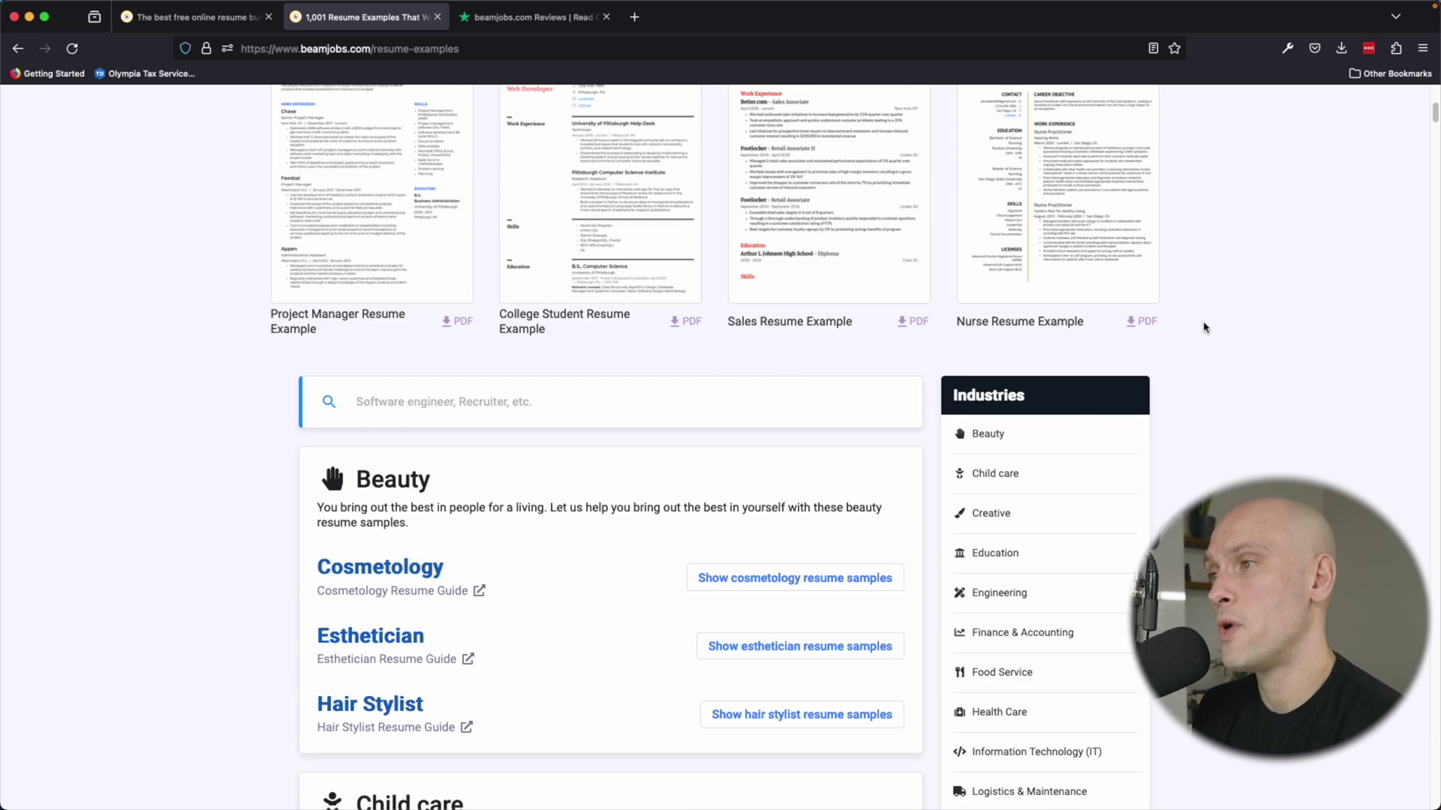
pyautogui.scroll(-14, 1208, 367)
pyautogui.scroll(3, 1208, 369)
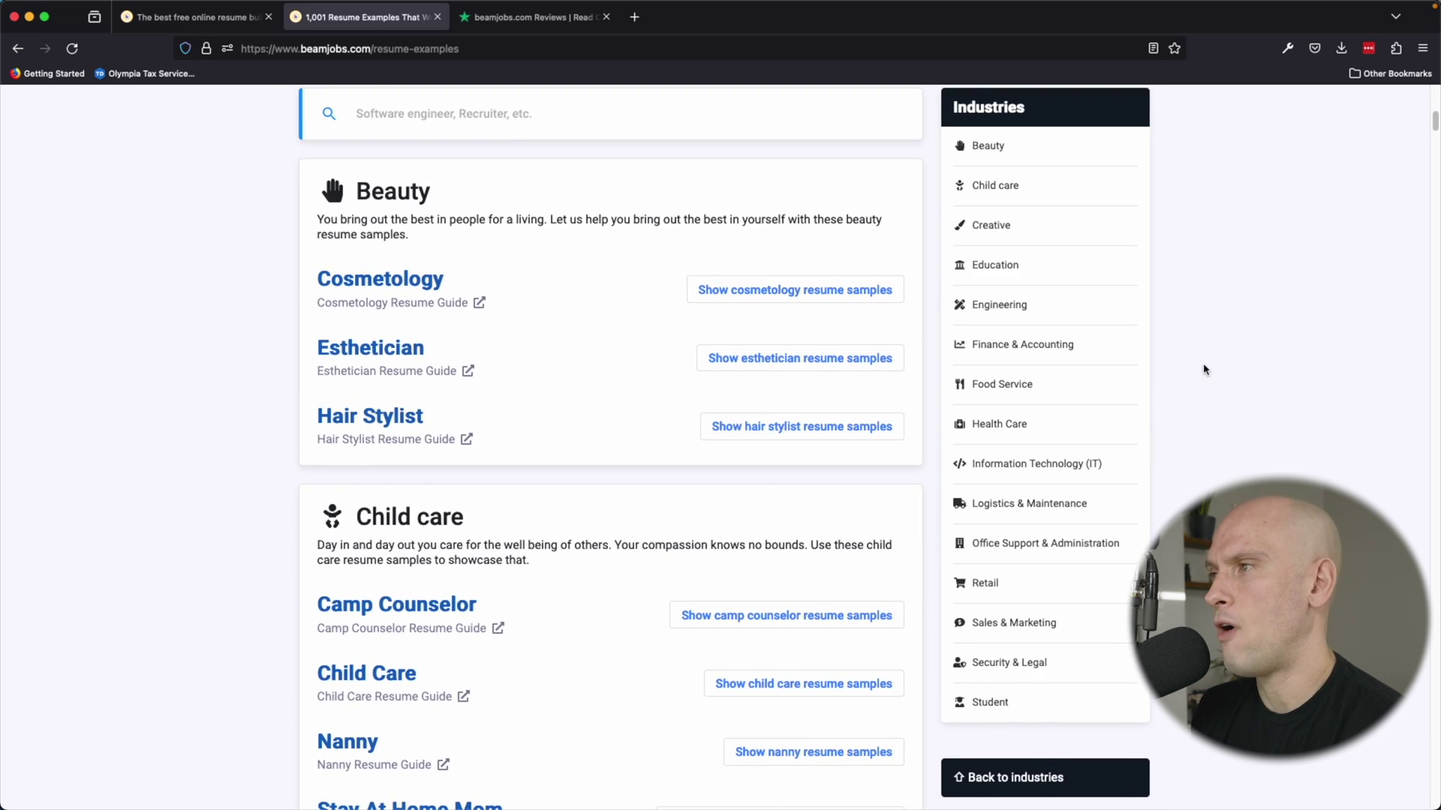
pyautogui.scroll(-7, 1202, 367)
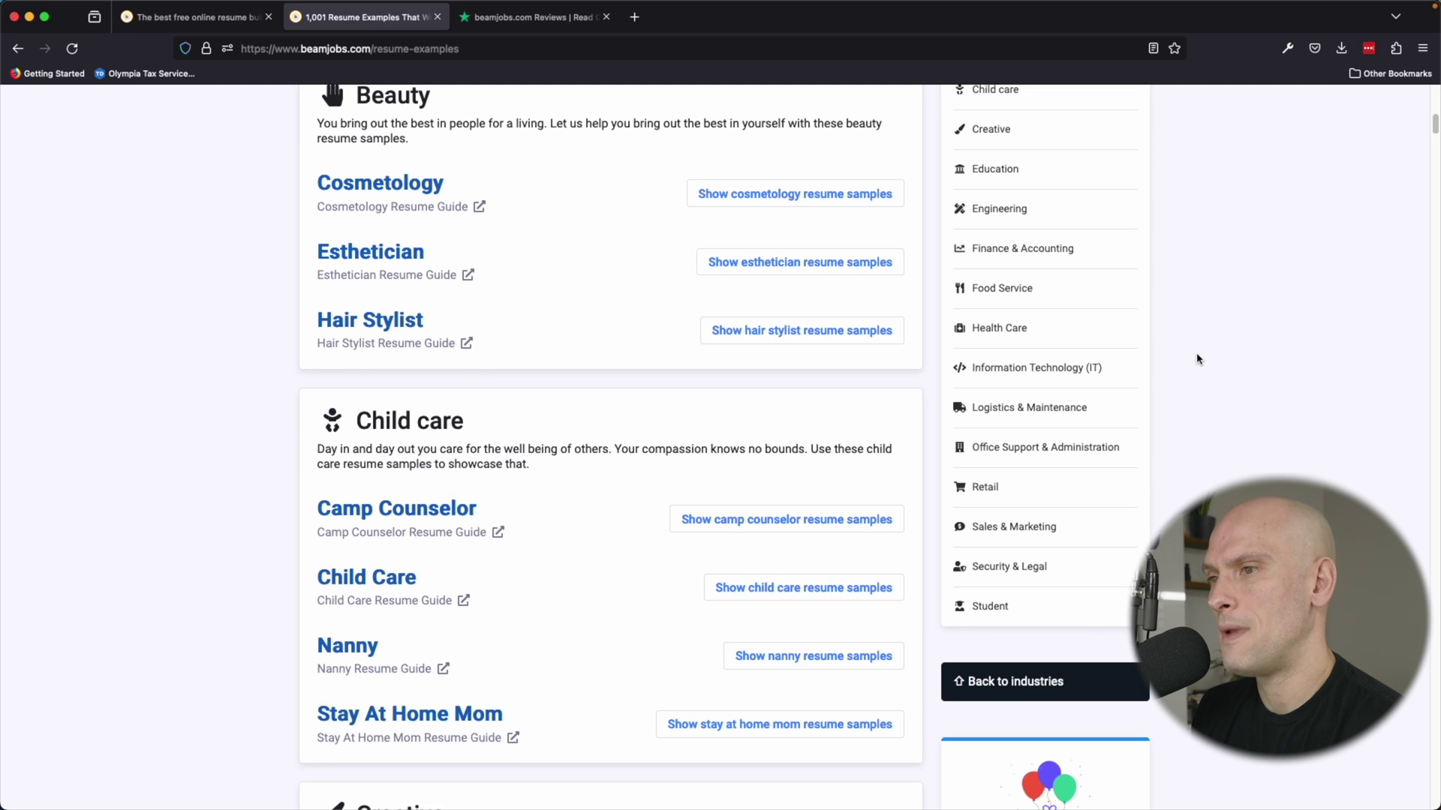
# Expand the Web Developer resume samples under Information Technology (IT).
pyautogui.click(1058, 296)
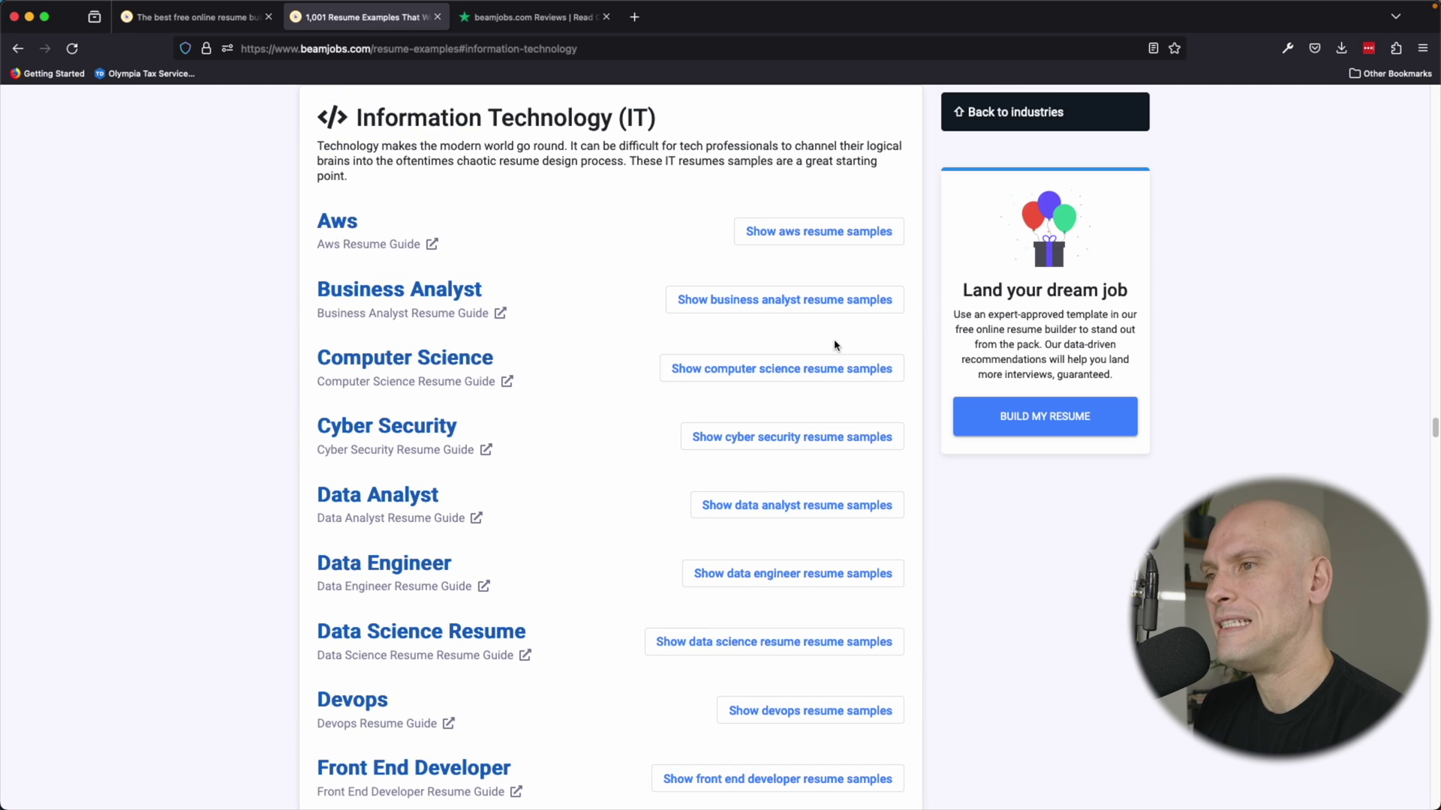
pyautogui.scroll(-10, 697, 389)
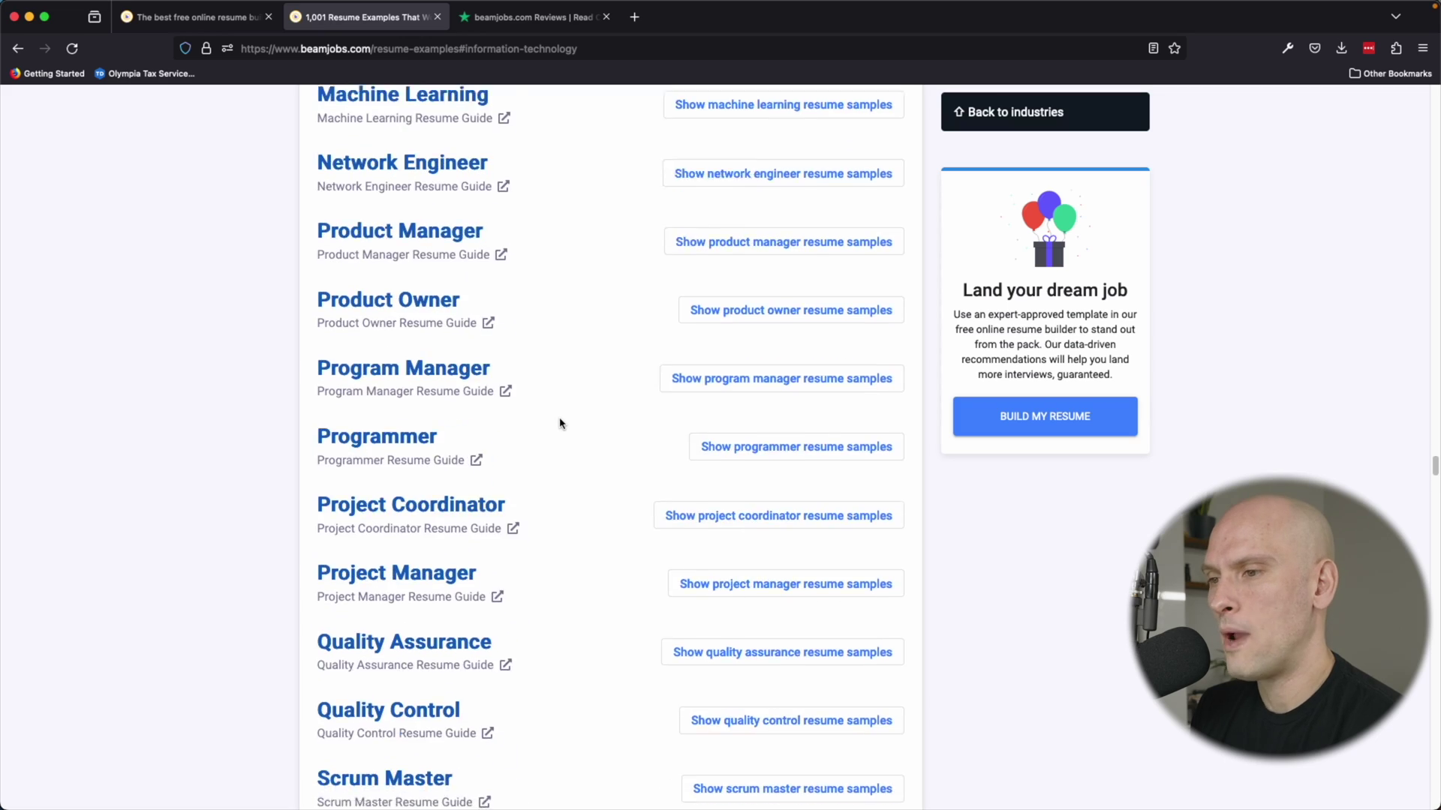
pyautogui.scroll(-5, 560, 433)
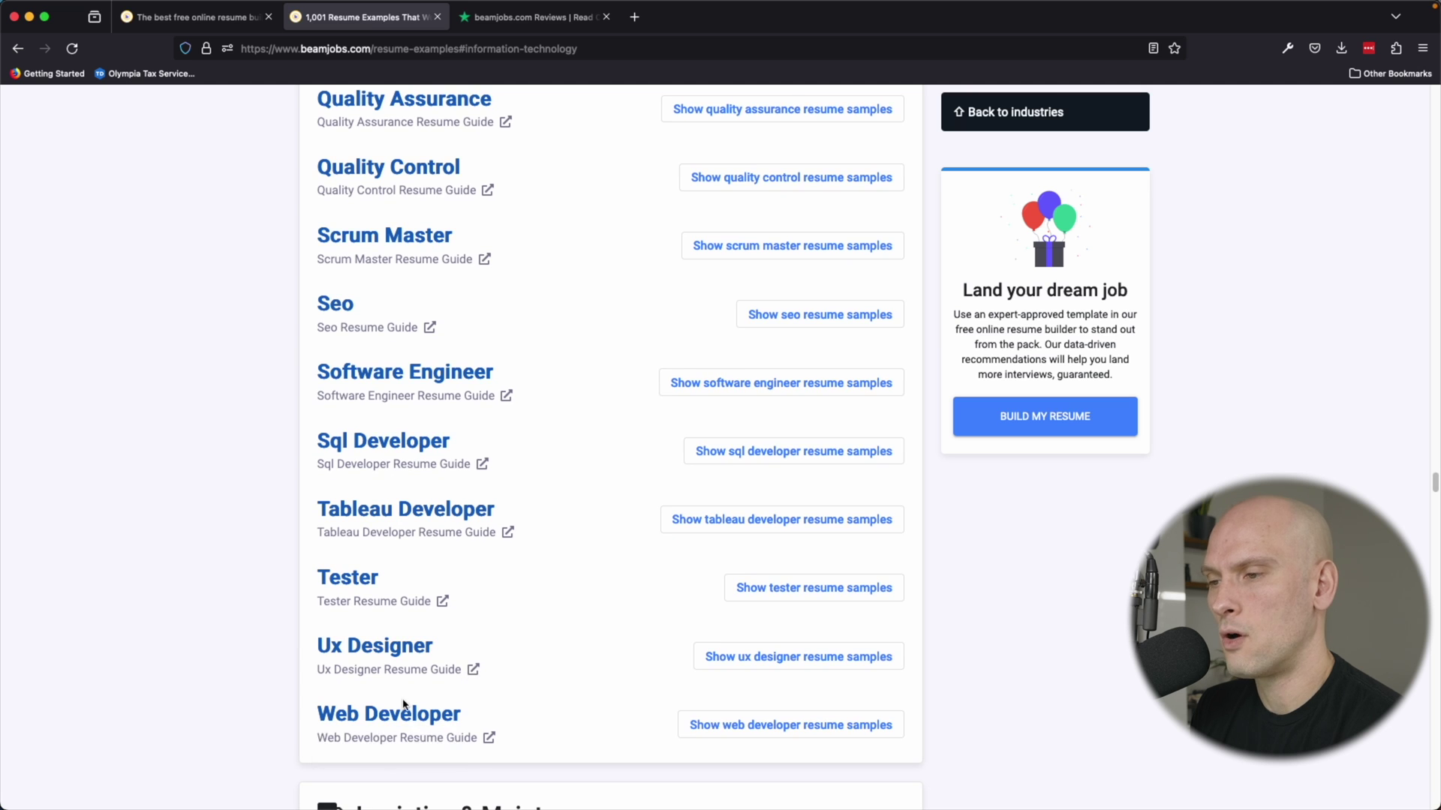
pyautogui.click(414, 716)
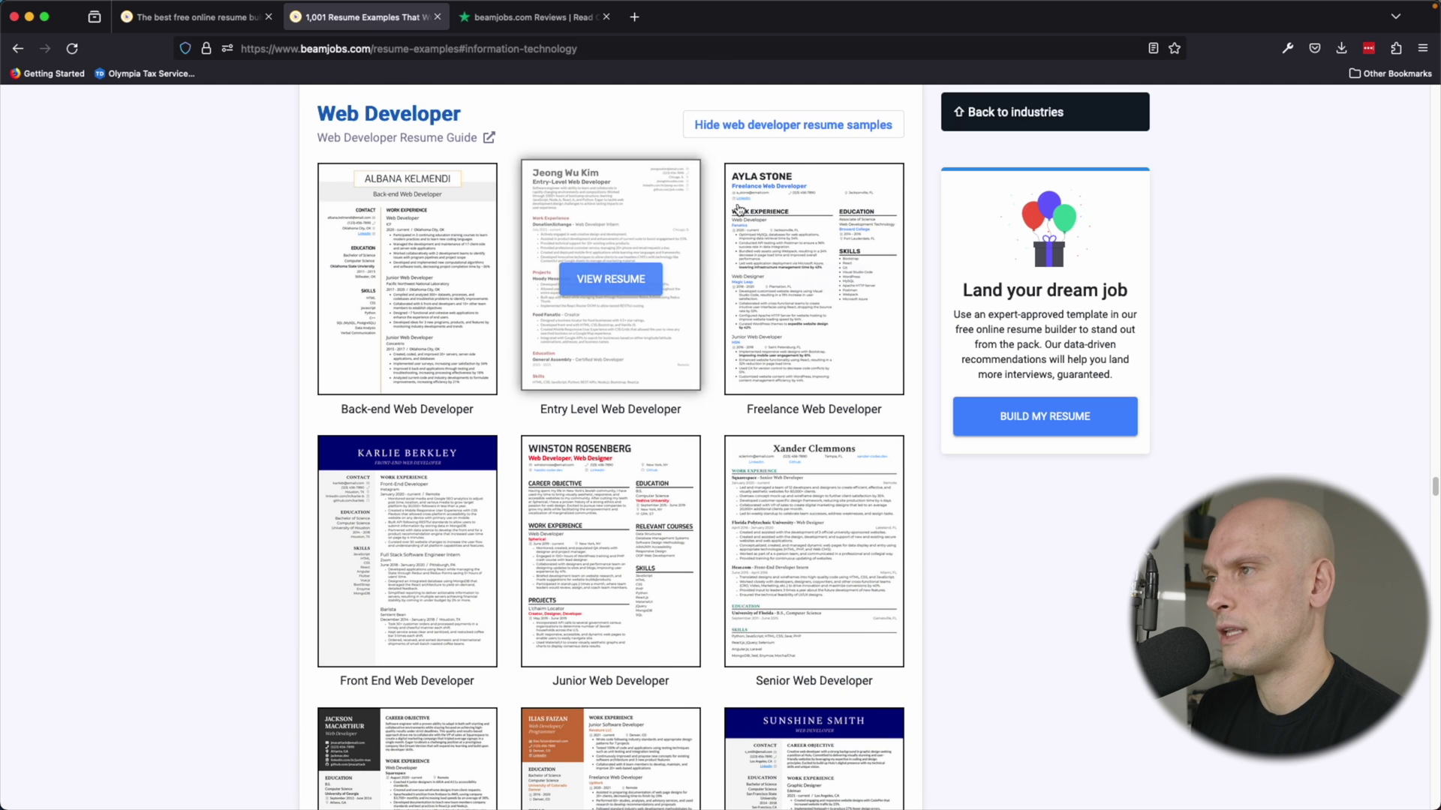
# Read through the Entry Level Web Developer resume preview at full size, then close it.
pyautogui.click(614, 233)
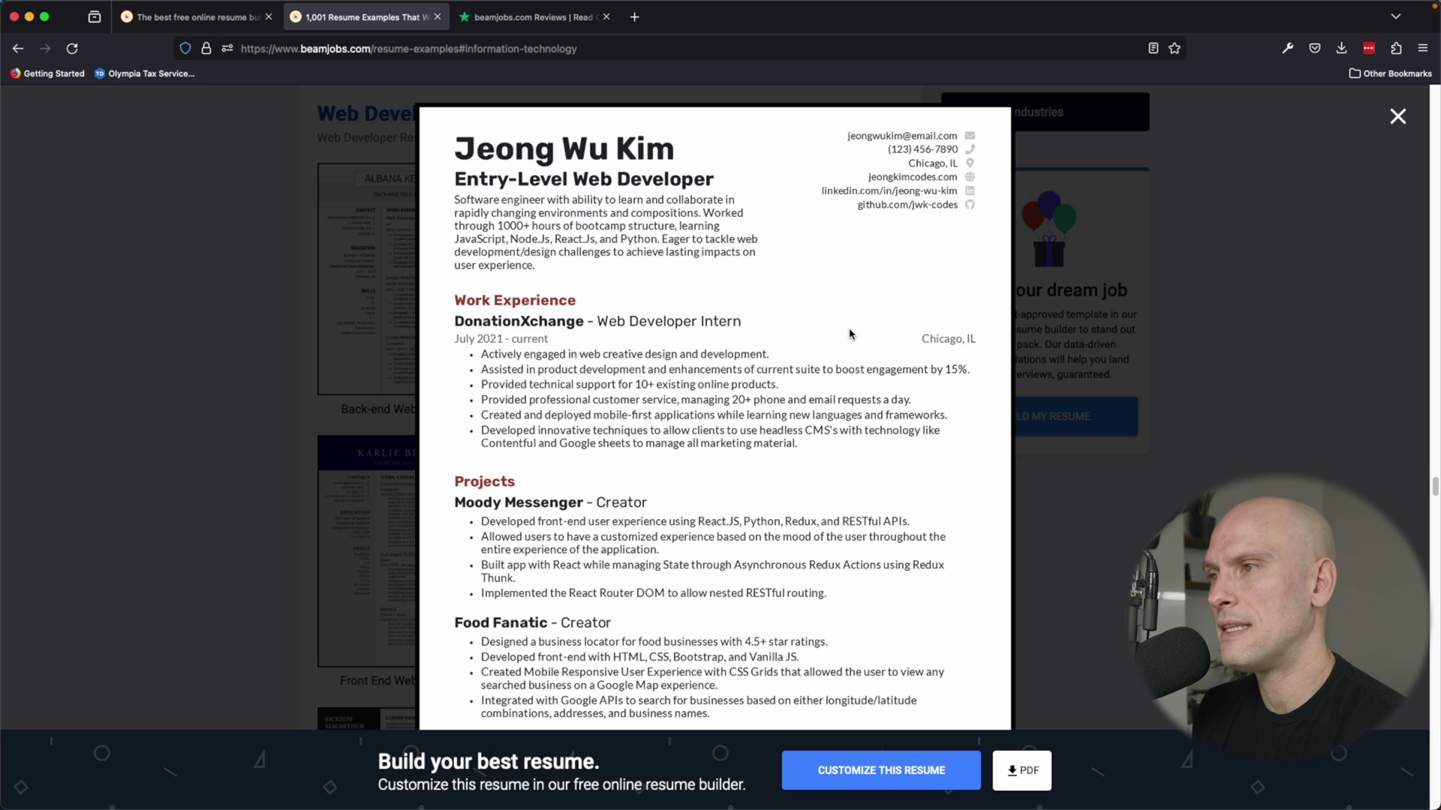
pyautogui.scroll(-1, 799, 361)
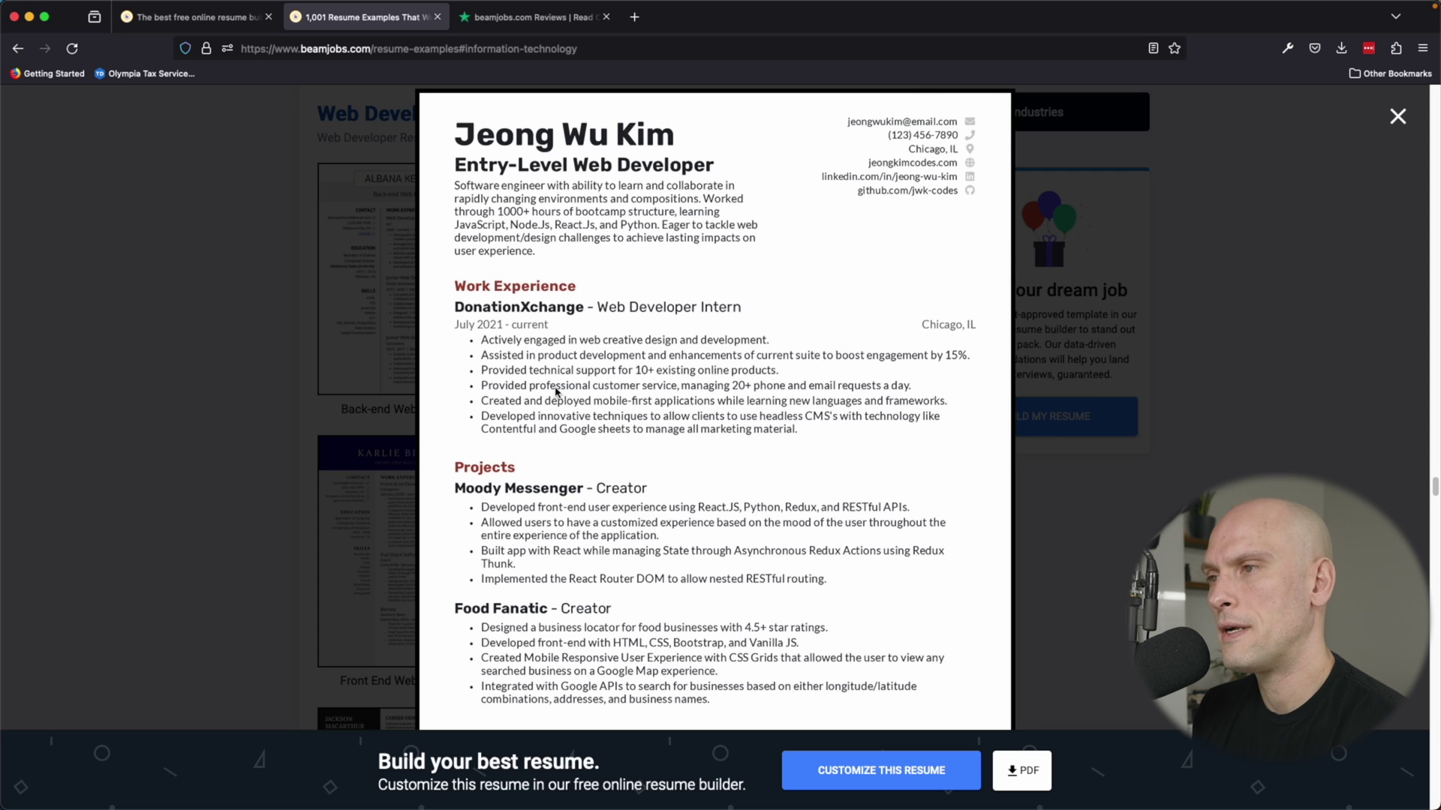
pyautogui.scroll(-4, 486, 454)
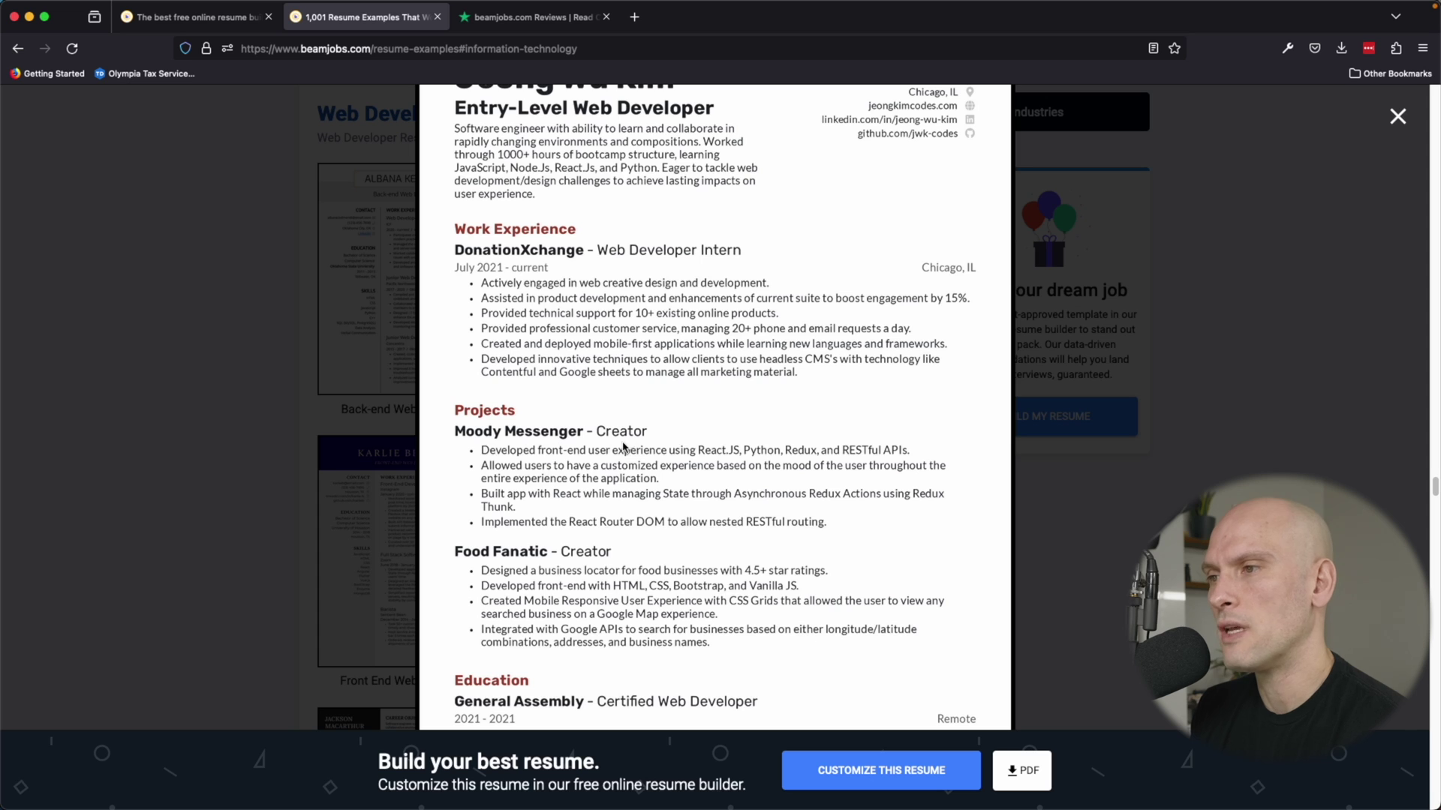
pyautogui.scroll(-3, 592, 502)
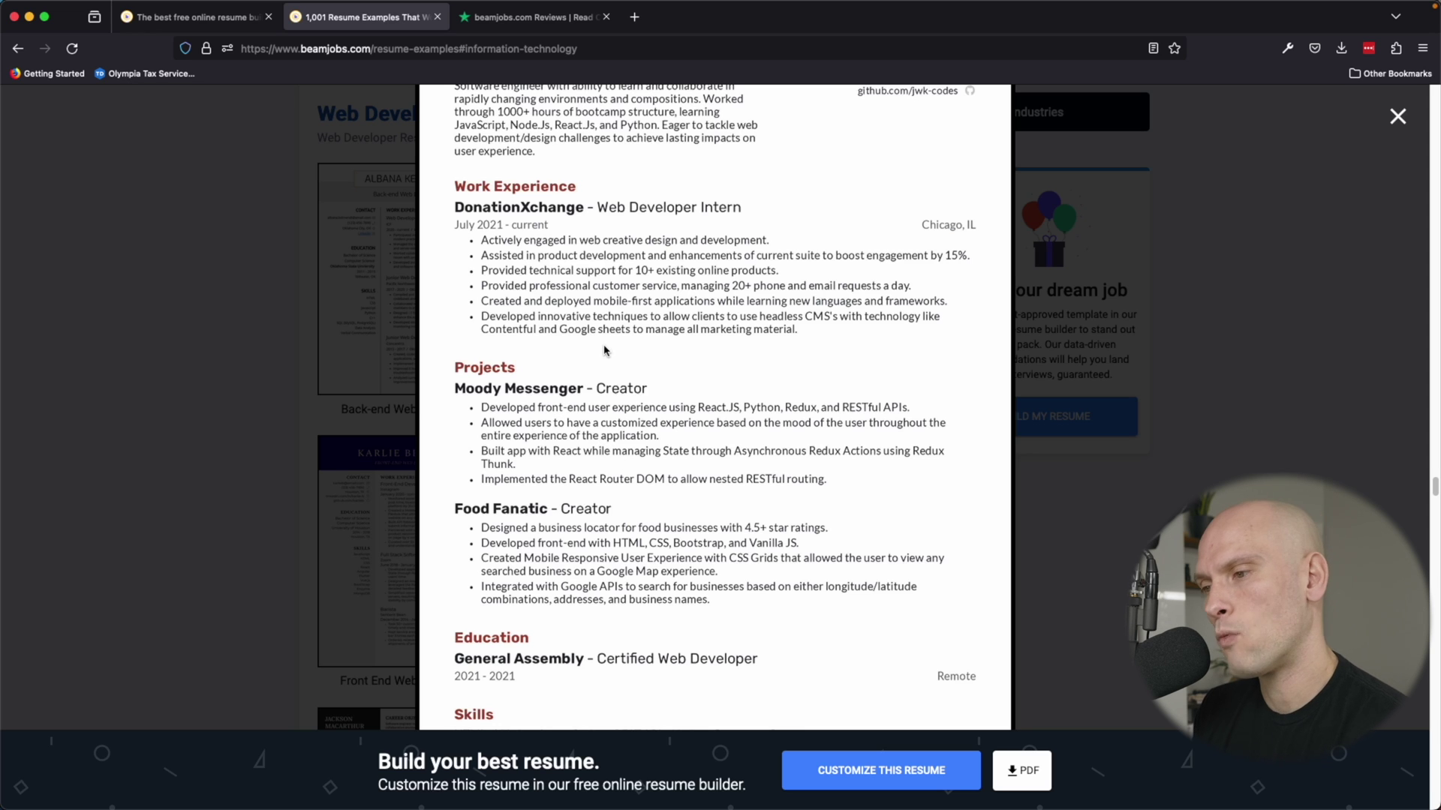
pyautogui.scroll(-2, 602, 358)
pyautogui.scroll(-1, 605, 368)
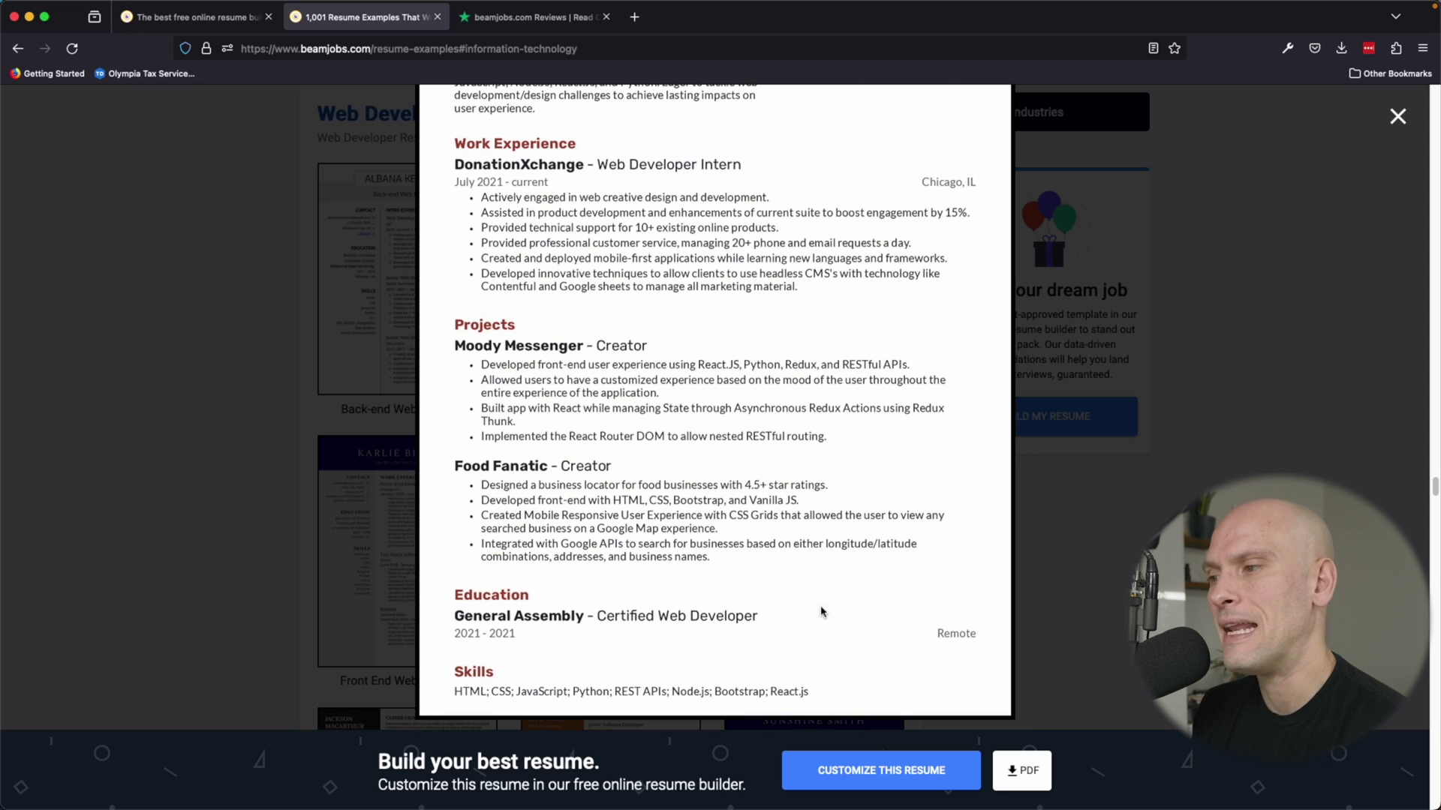
pyautogui.scroll(1, 636, 436)
pyautogui.scroll(-1, 644, 454)
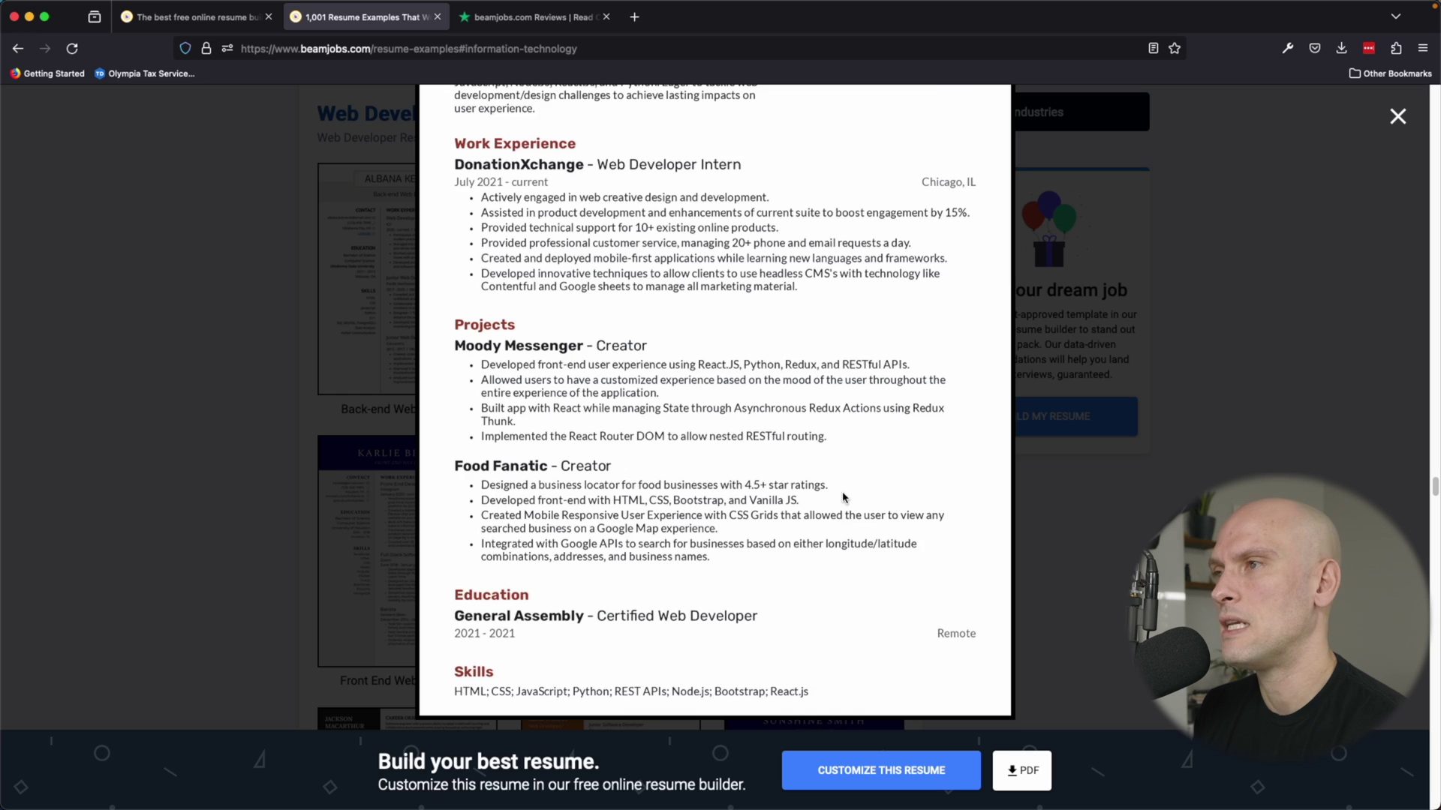
pyautogui.scroll(3, 845, 499)
pyautogui.scroll(1, 820, 470)
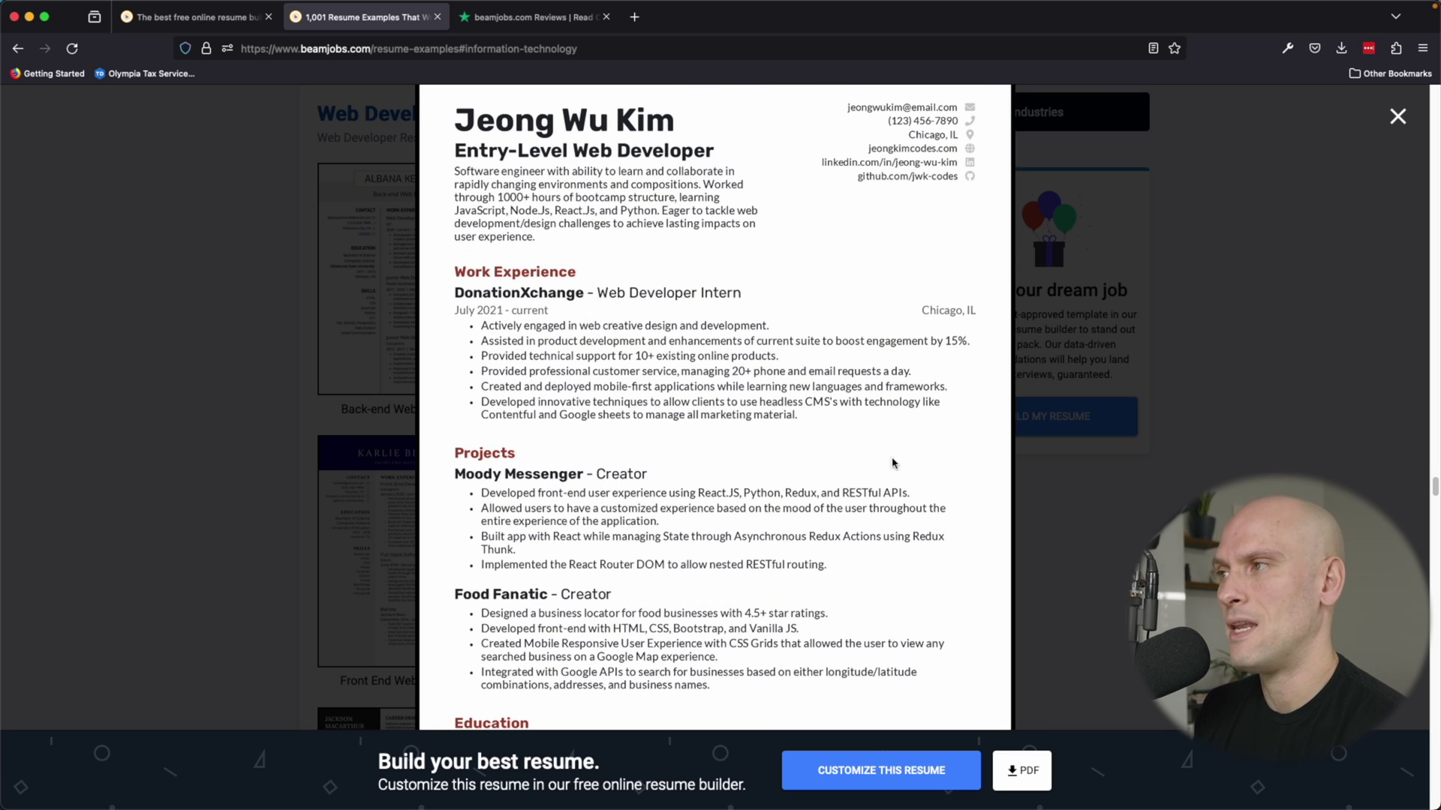
pyautogui.scroll(1, 956, 363)
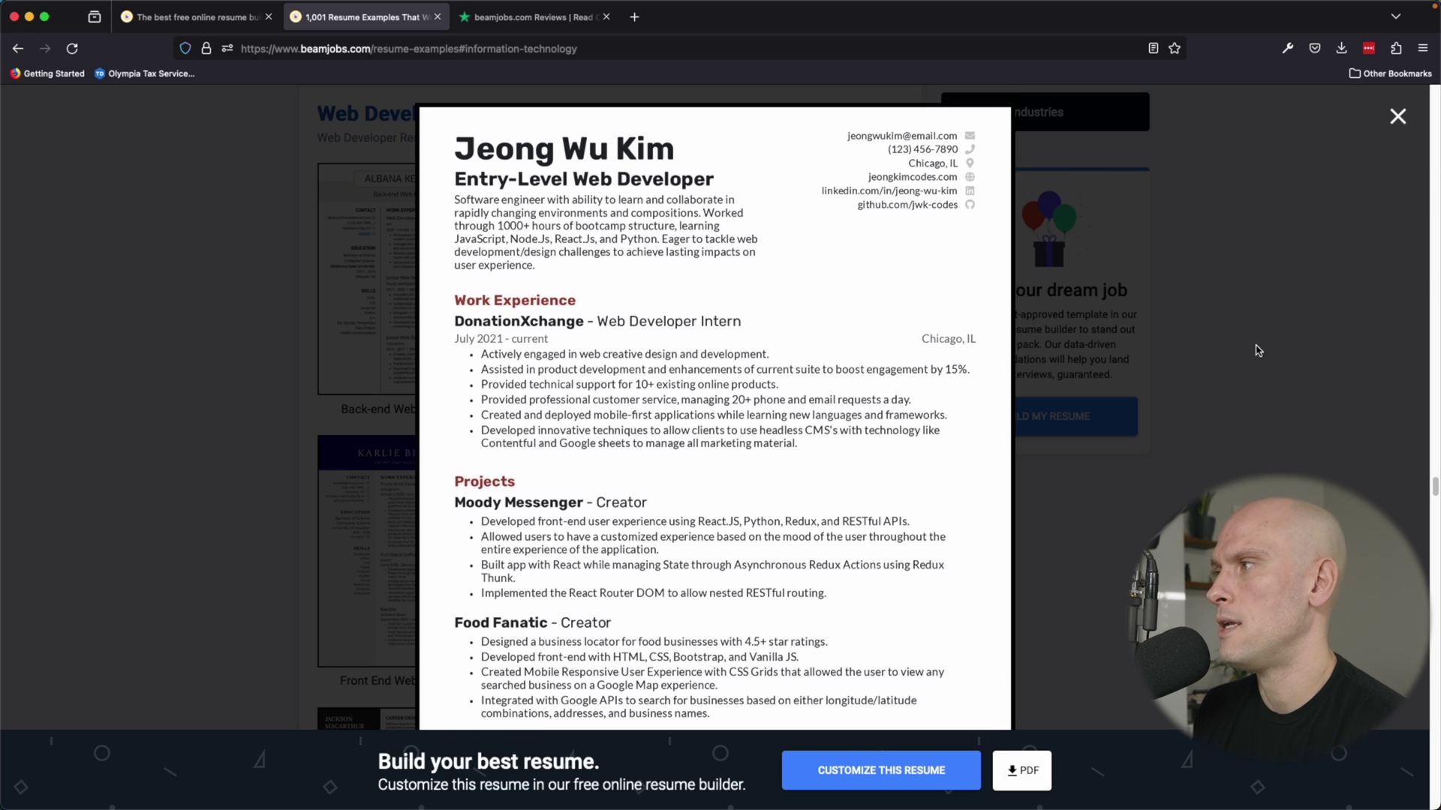
pyautogui.click(1254, 348)
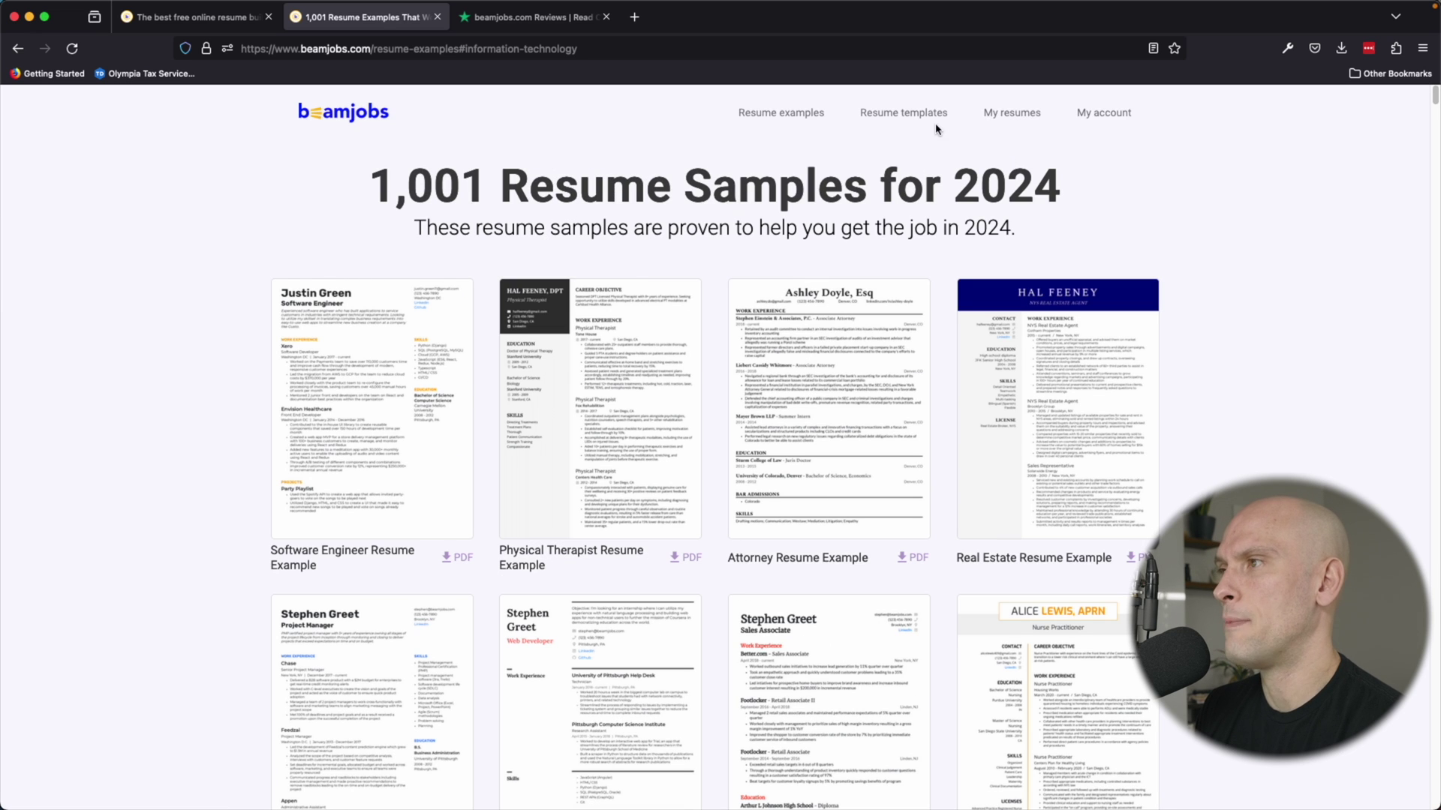
# From My resumes, start a new resume and browse the template gallery.
pyautogui.click(1000, 120)
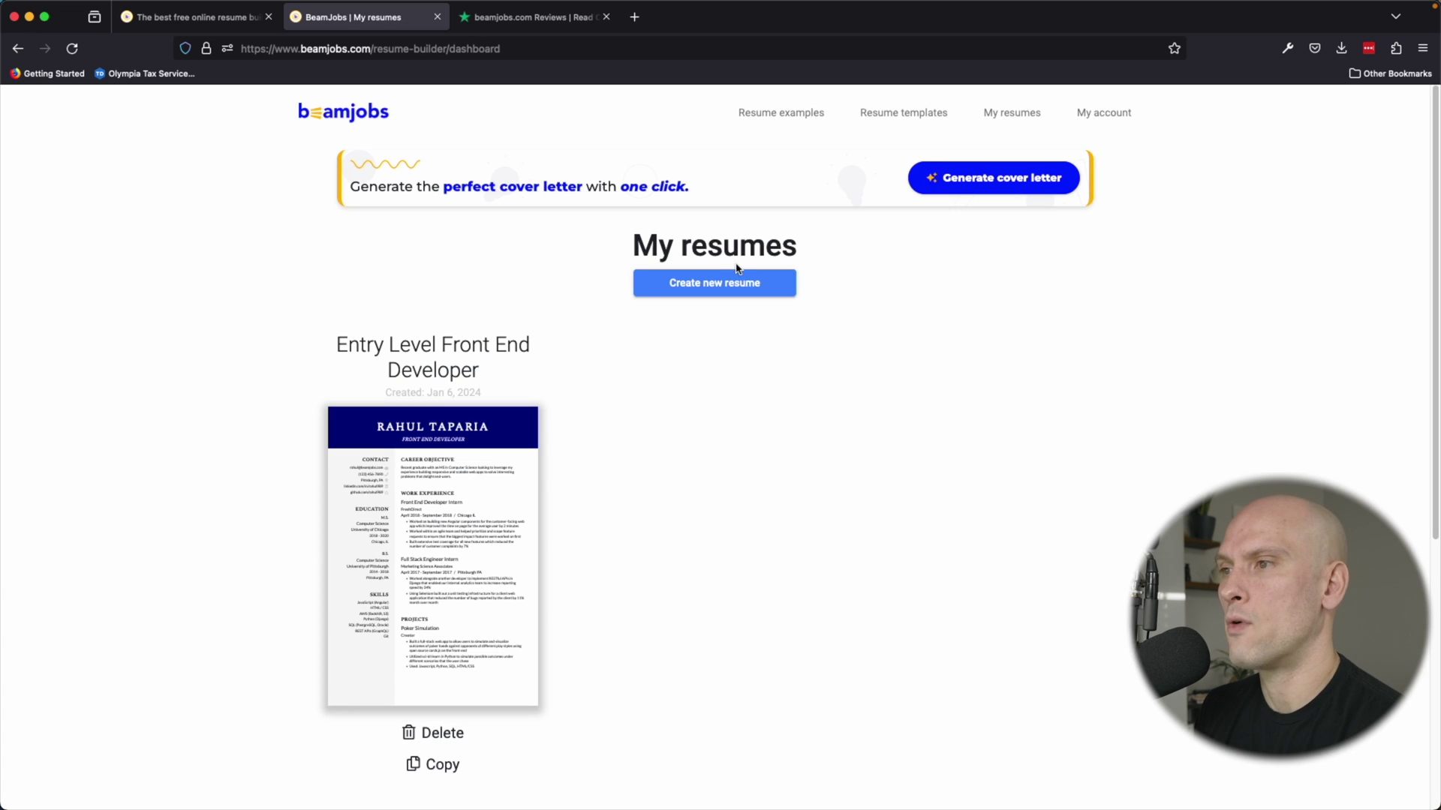
pyautogui.click(735, 281)
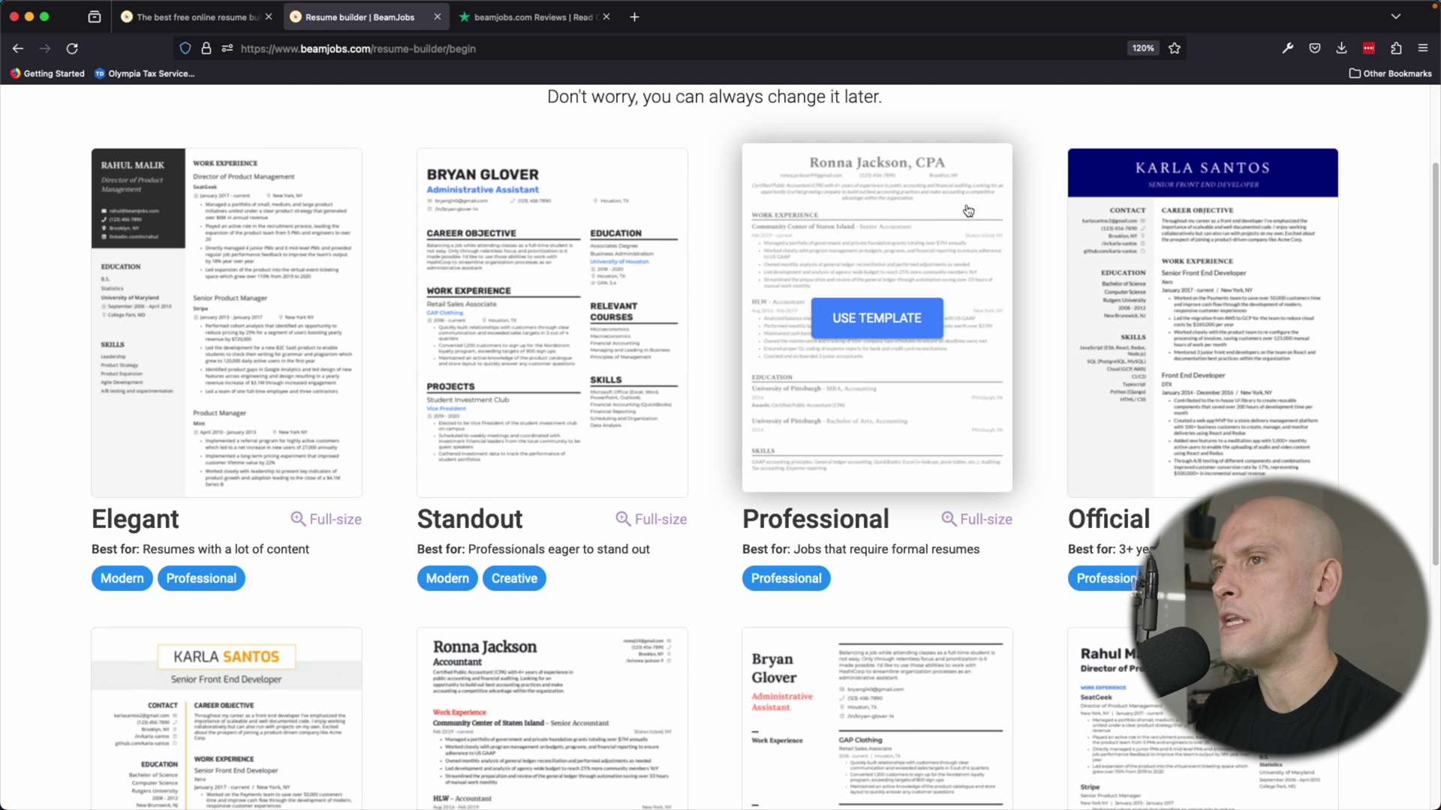
pyautogui.scroll(-1, 976, 209)
pyautogui.scroll(-1, 953, 259)
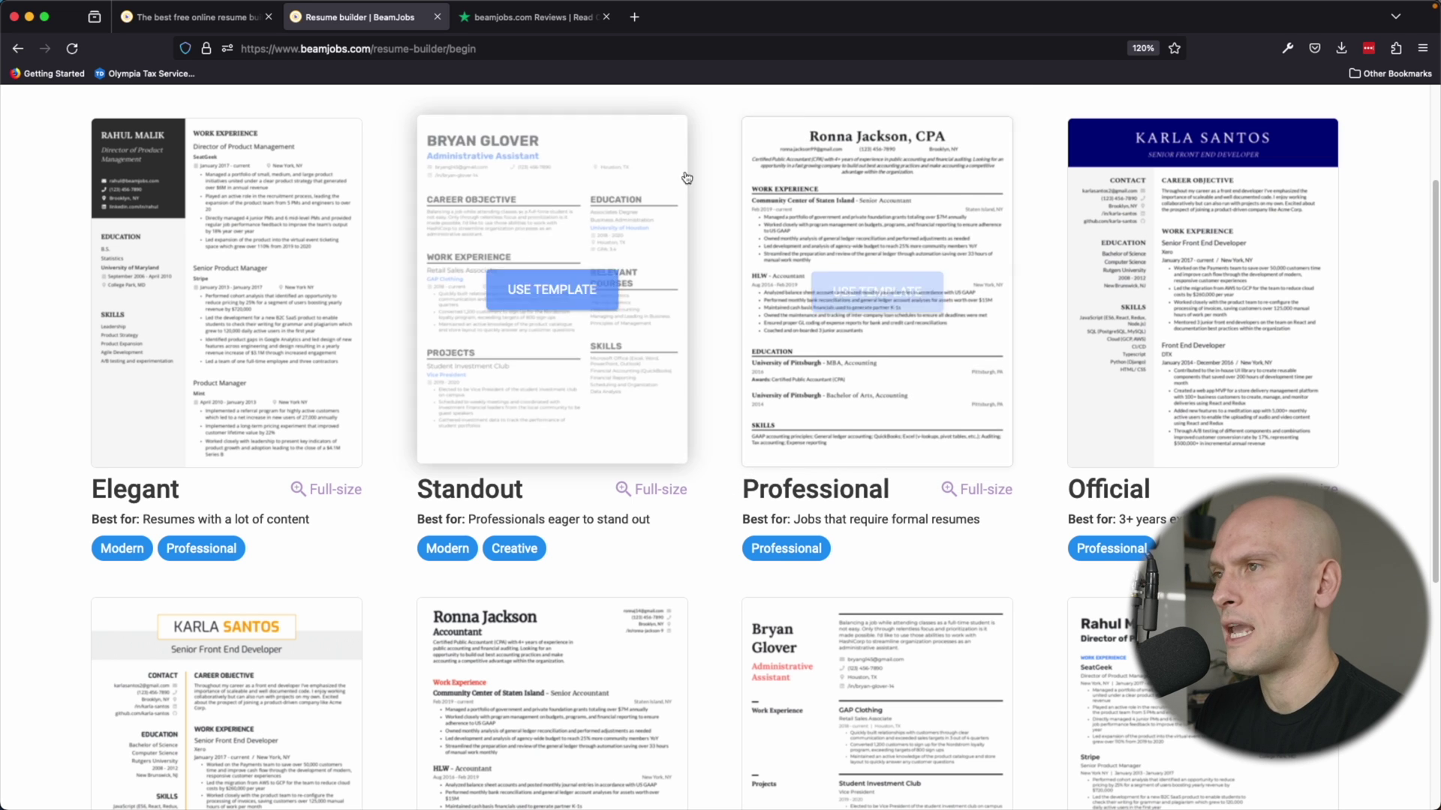
pyautogui.scroll(-2, 713, 219)
pyautogui.scroll(-7, 711, 223)
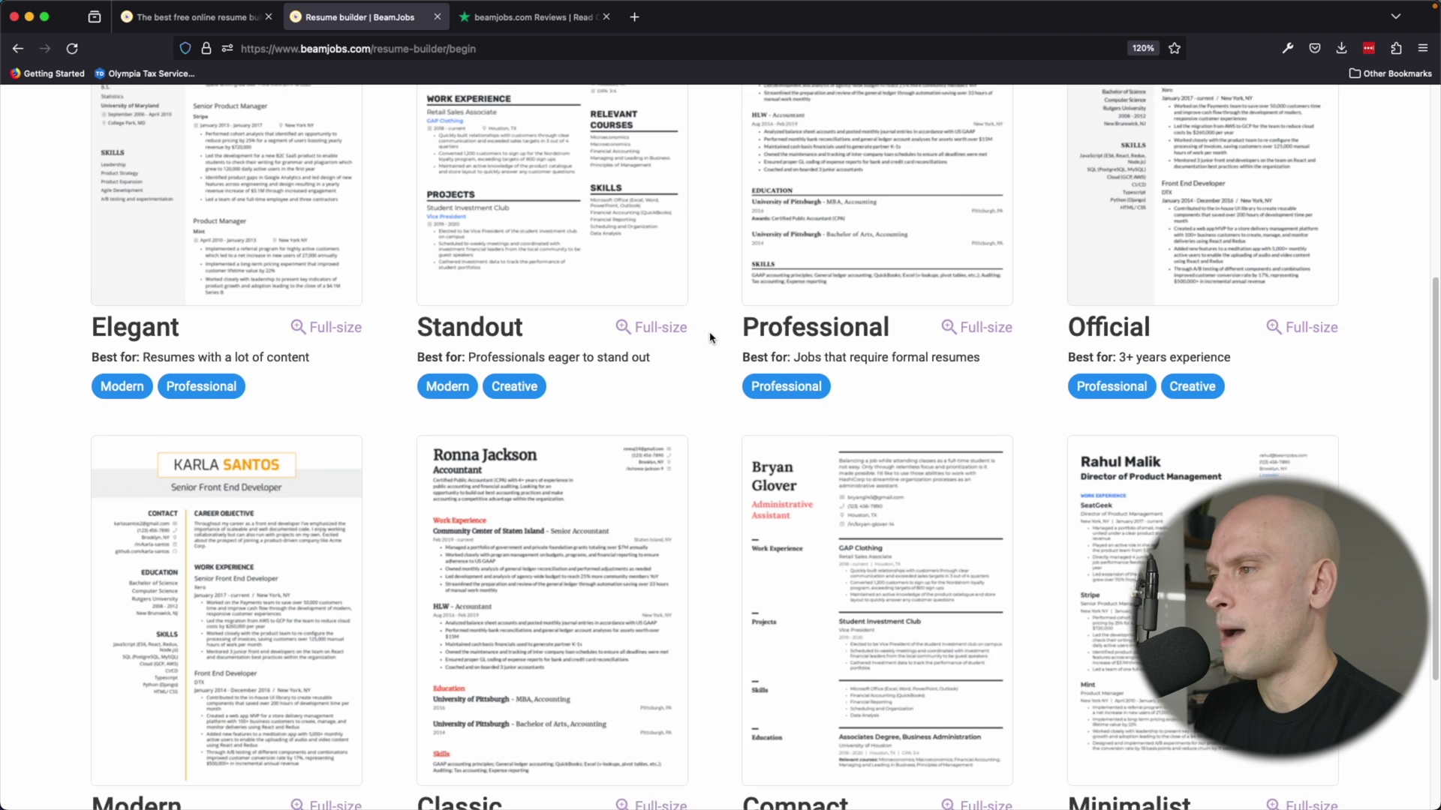
pyautogui.scroll(-2, 710, 341)
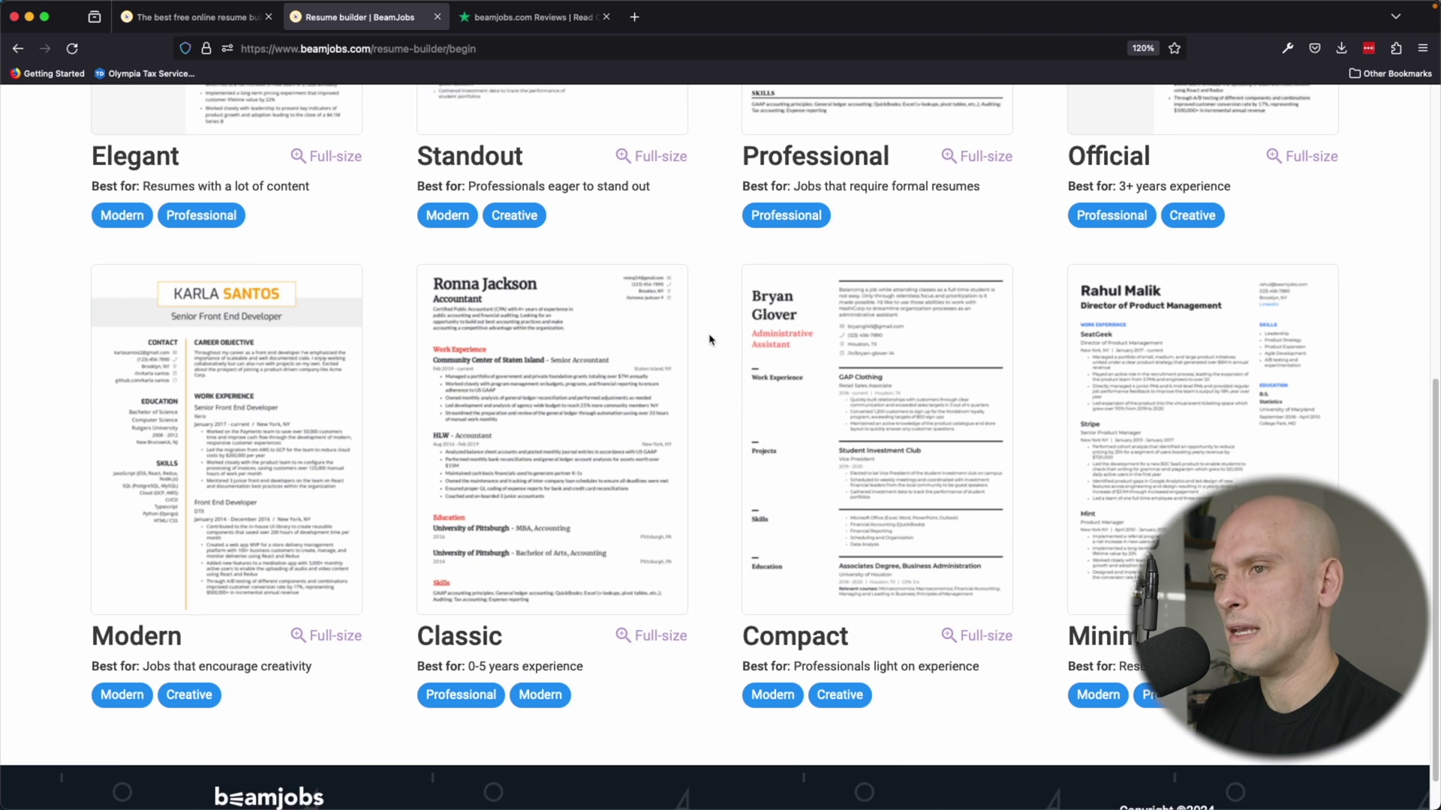
pyautogui.scroll(15, 710, 341)
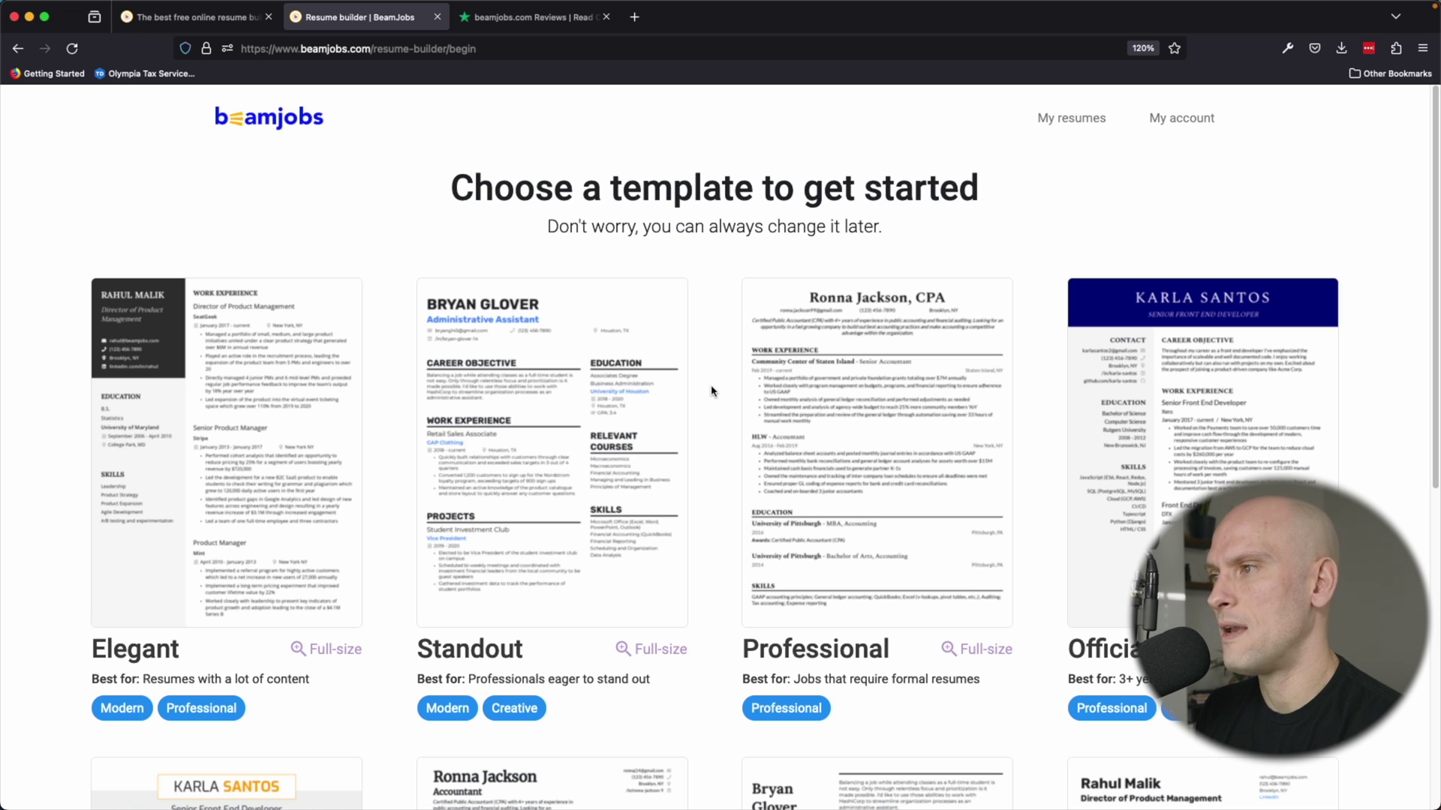
pyautogui.scroll(-2, 711, 390)
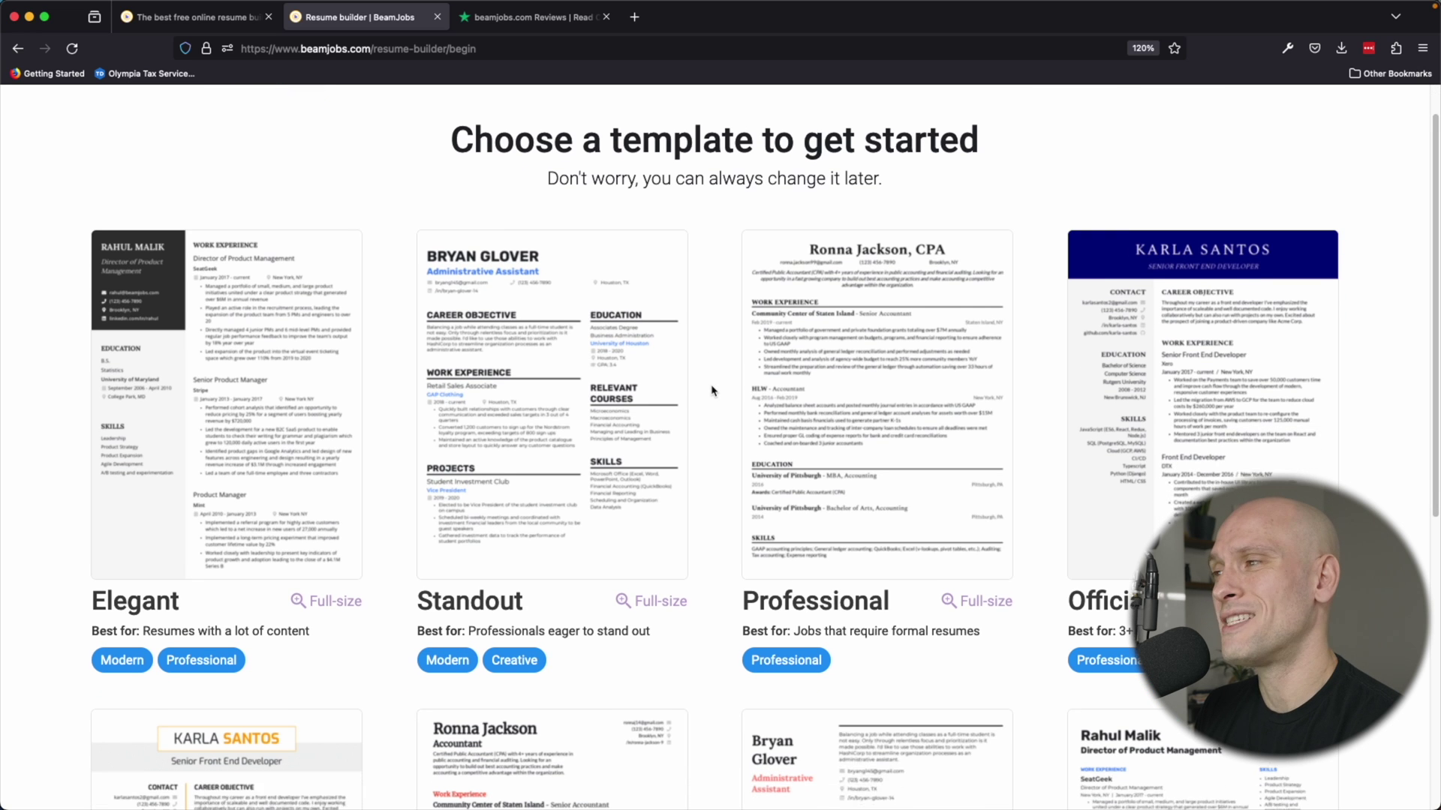
pyautogui.scroll(-1, 711, 390)
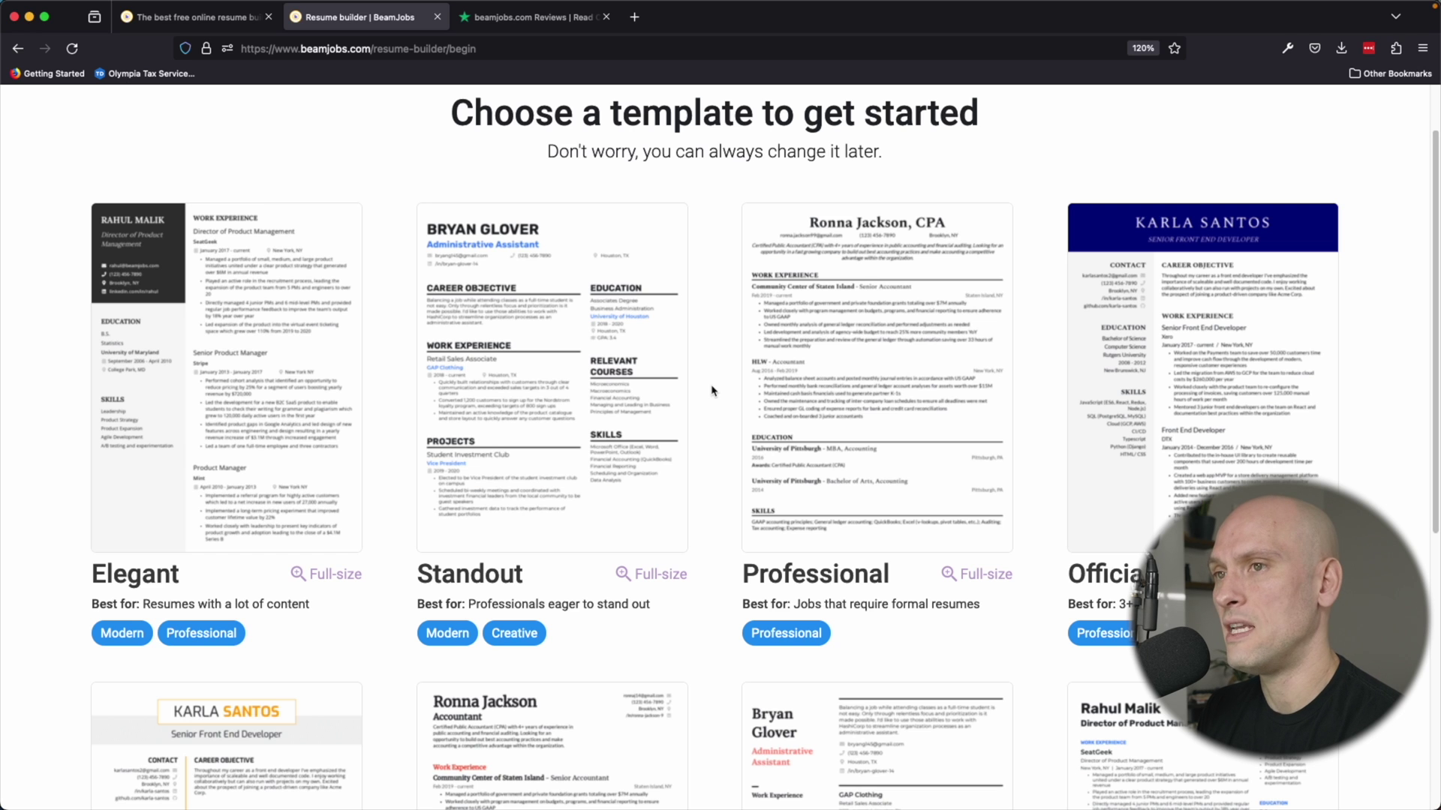
pyautogui.scroll(2, 711, 390)
pyautogui.scroll(-3, 726, 330)
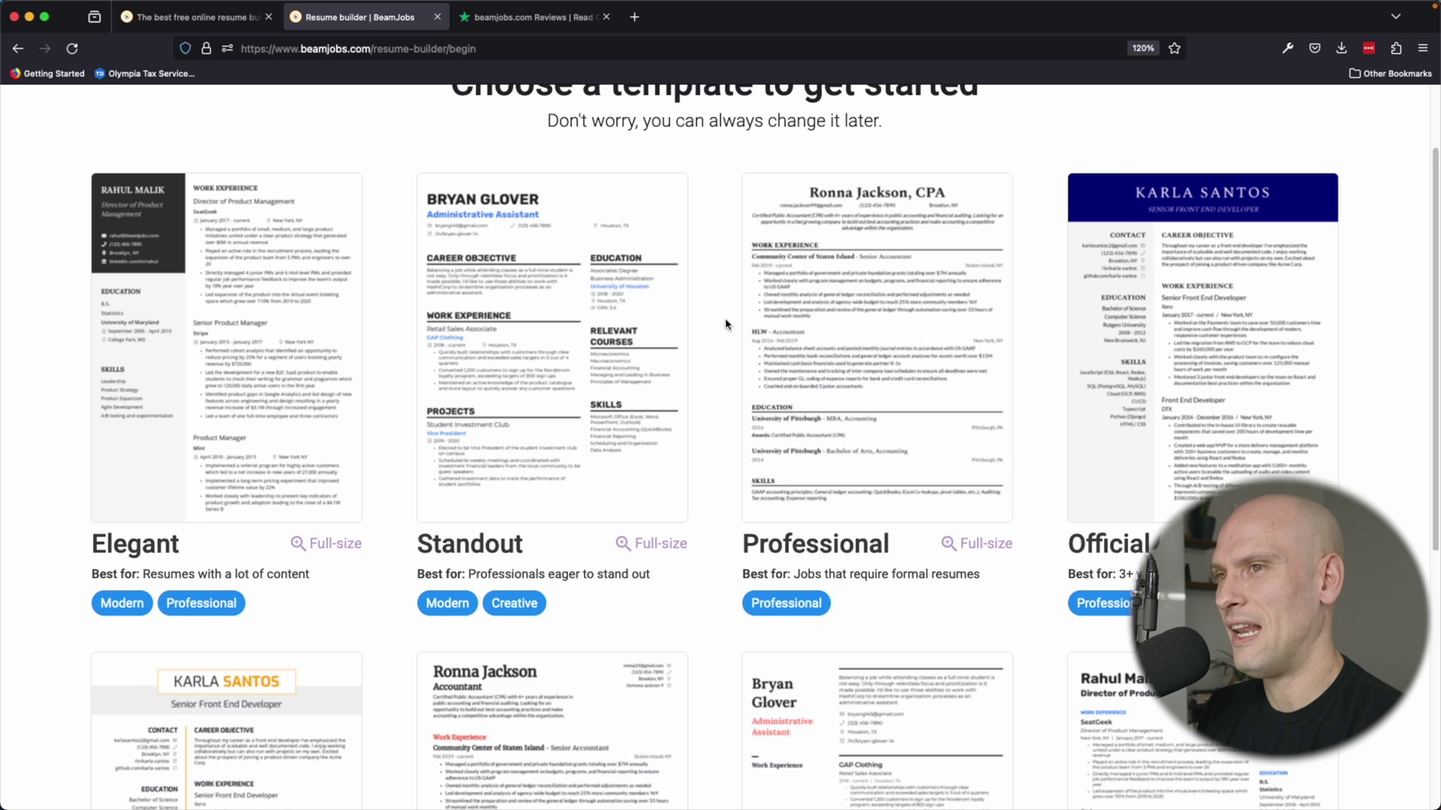
pyautogui.scroll(-1, 726, 324)
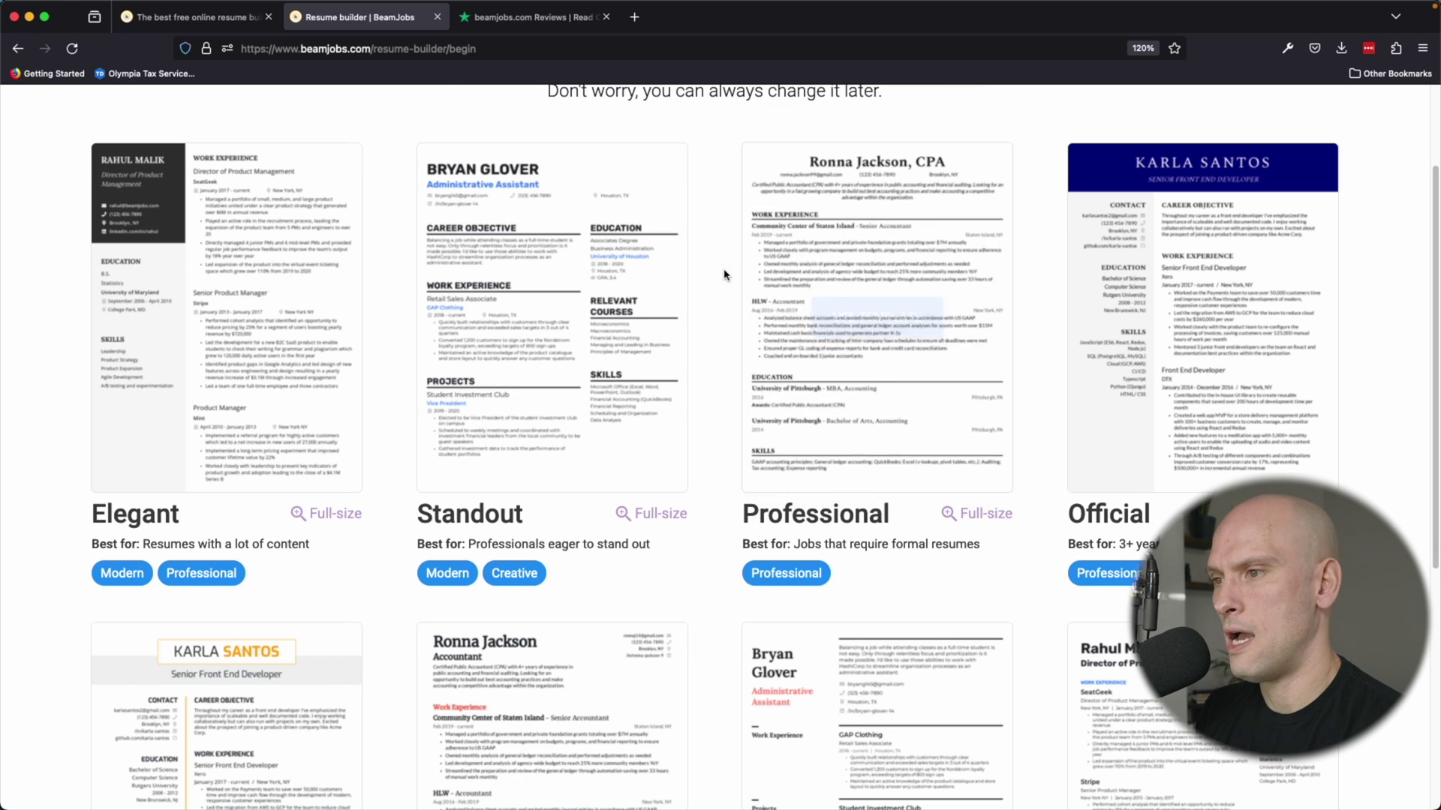
# Use the Professional template and choose to start from a LinkedIn profile import.
pyautogui.moveTo(858, 212)
pyautogui.click(872, 203)
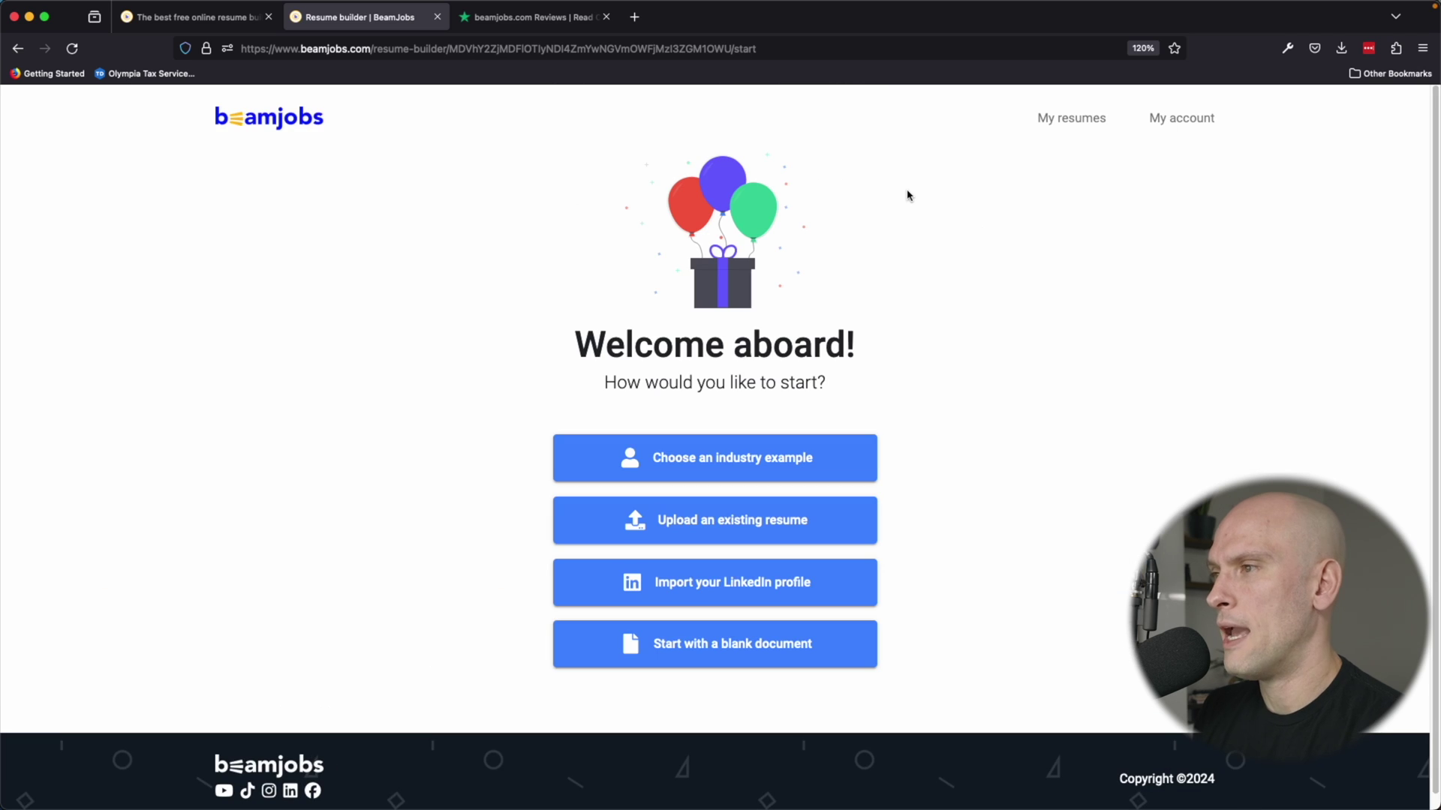
pyautogui.scroll(-1, 1006, 433)
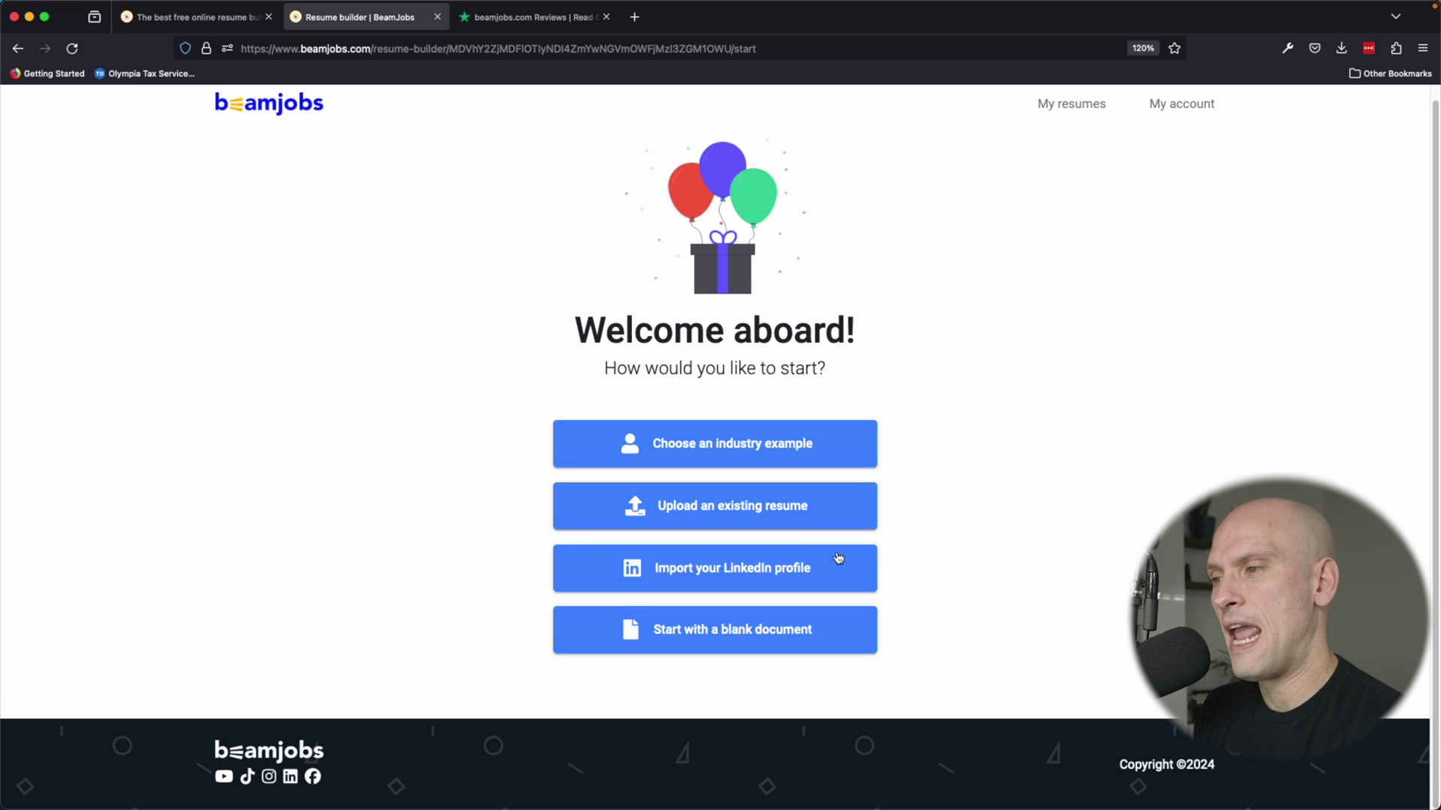
pyautogui.click(844, 575)
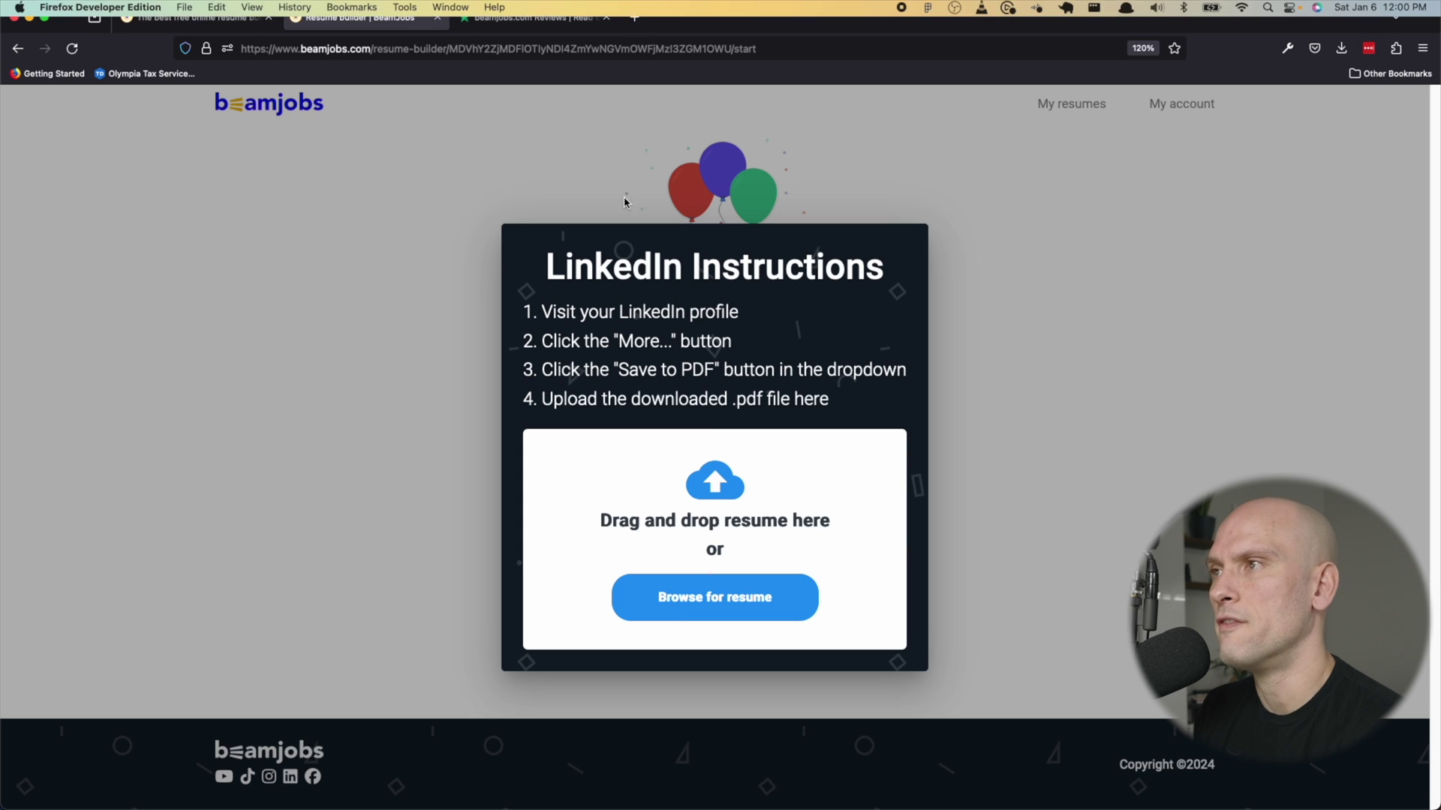
# Save your LinkedIn profile as Profile.pdf via More > Save to PDF, then return to BeamJobs.
pyautogui.click(635, 17)
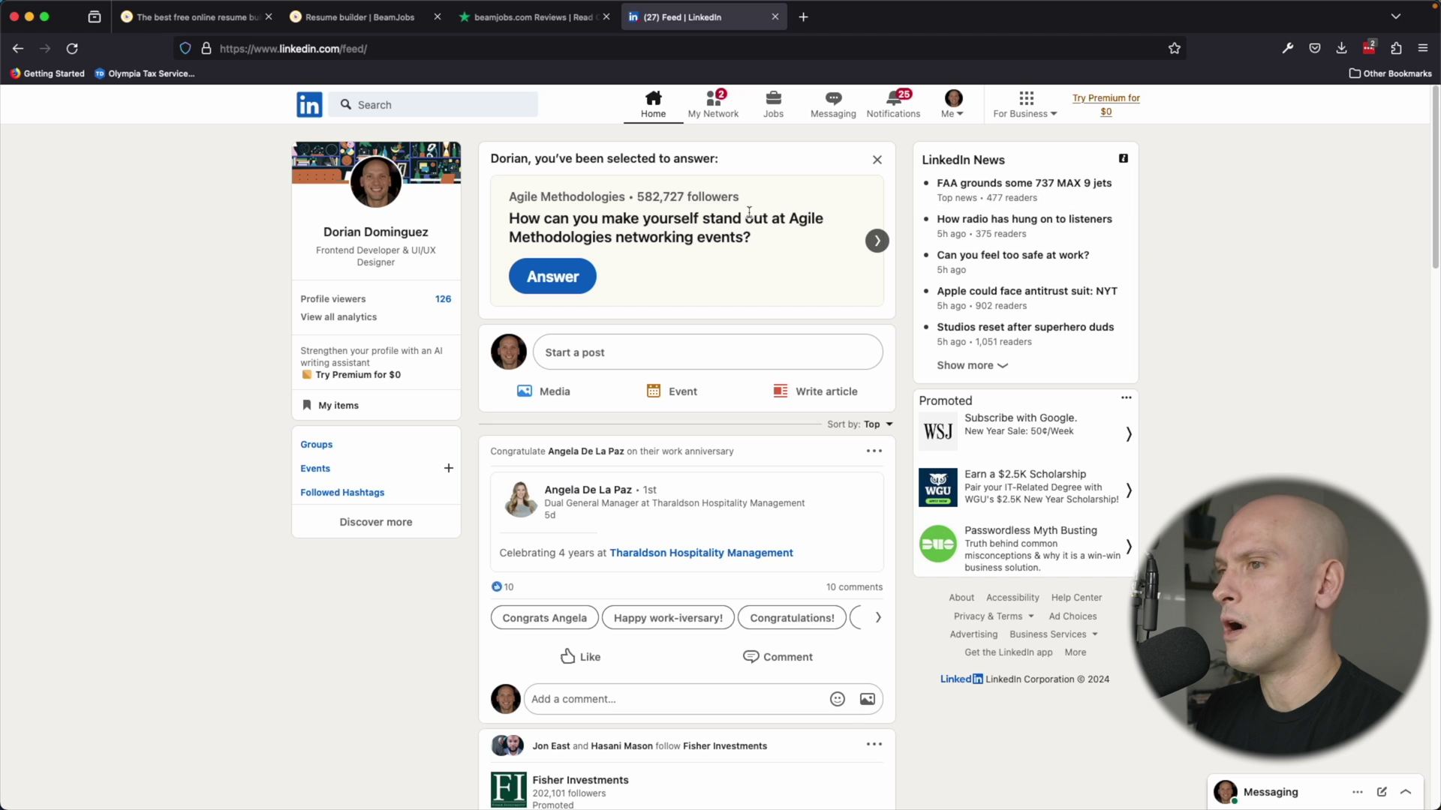
pyautogui.click(368, 232)
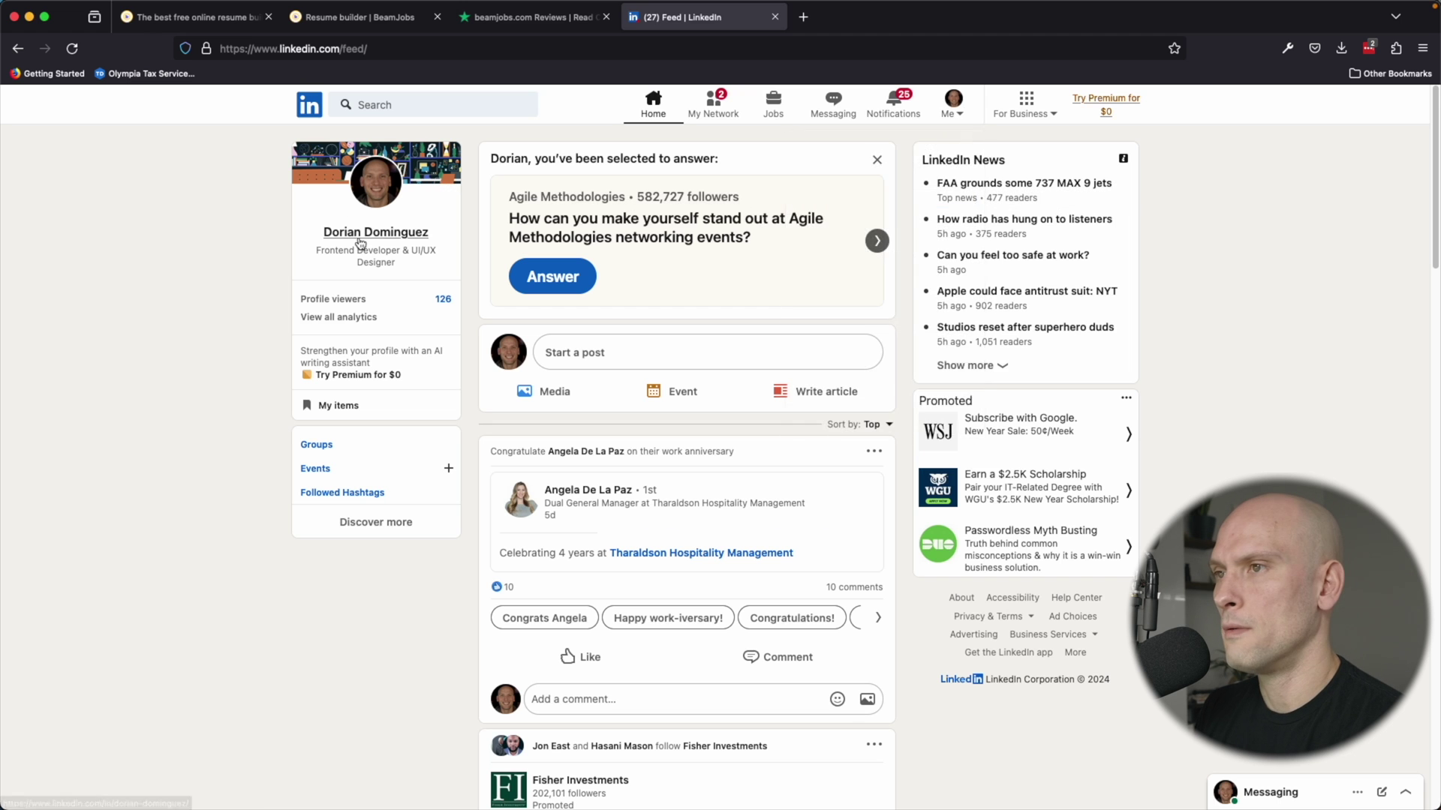
pyautogui.click(549, 434)
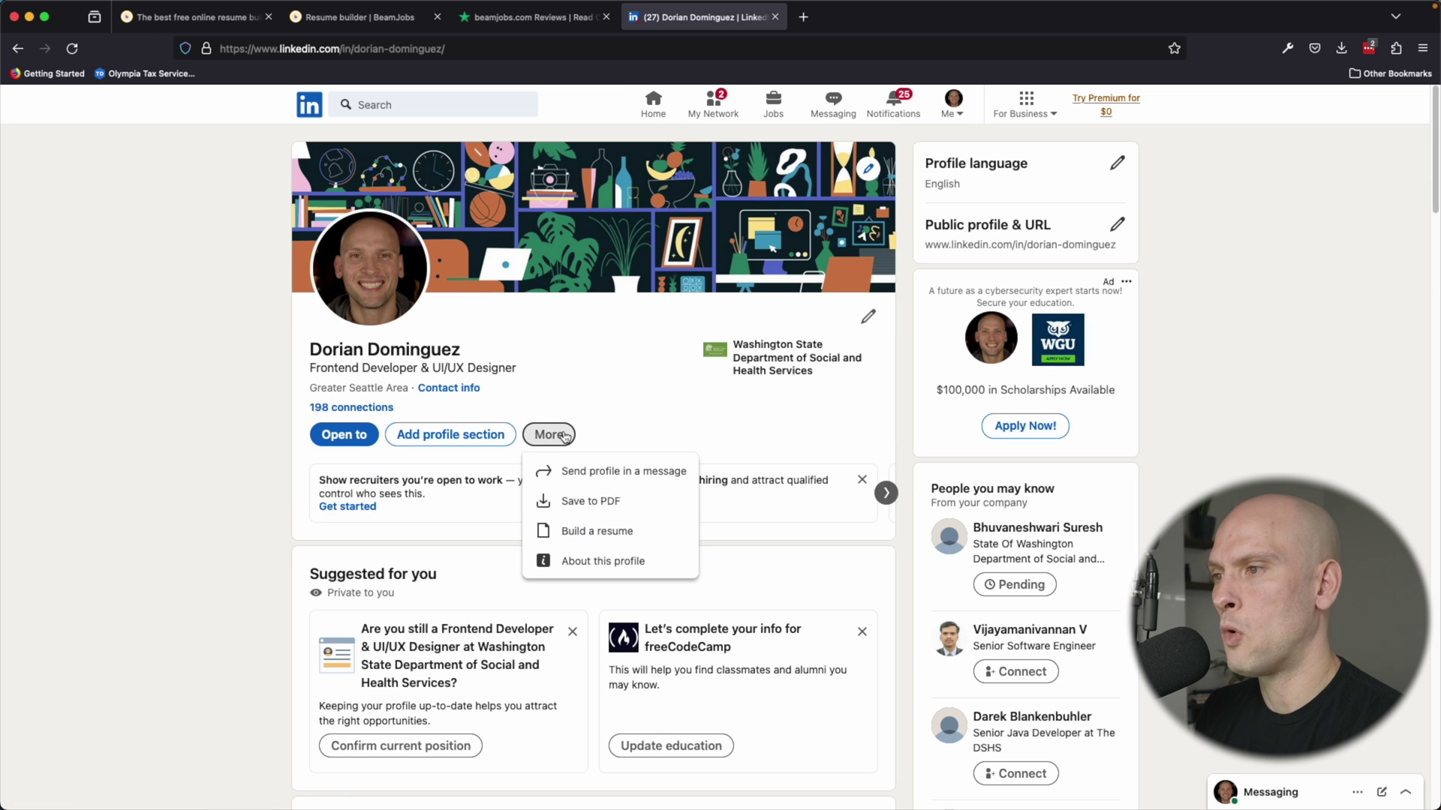
pyautogui.click(593, 502)
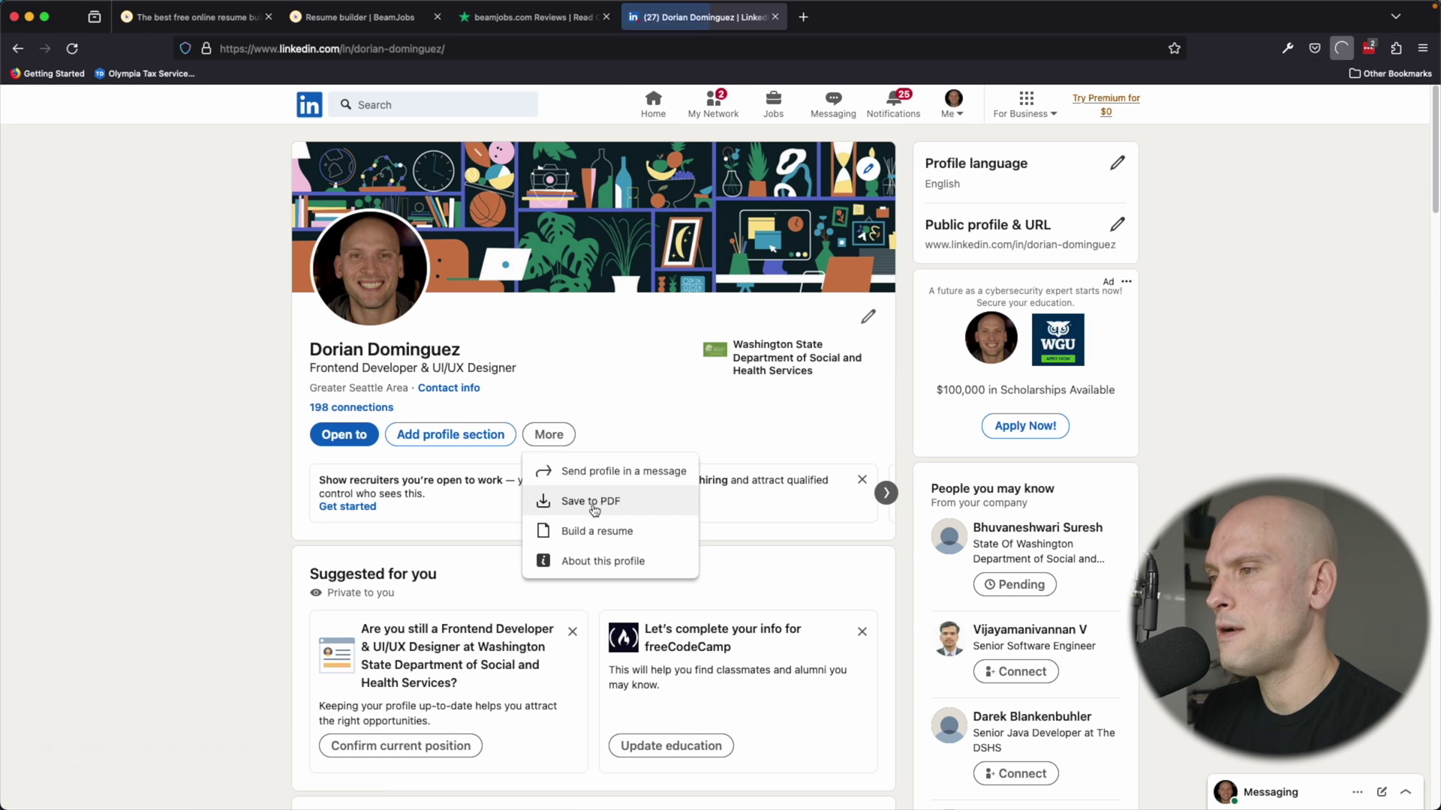
pyautogui.scroll(-15, 1013, 426)
pyautogui.scroll(15, 1014, 427)
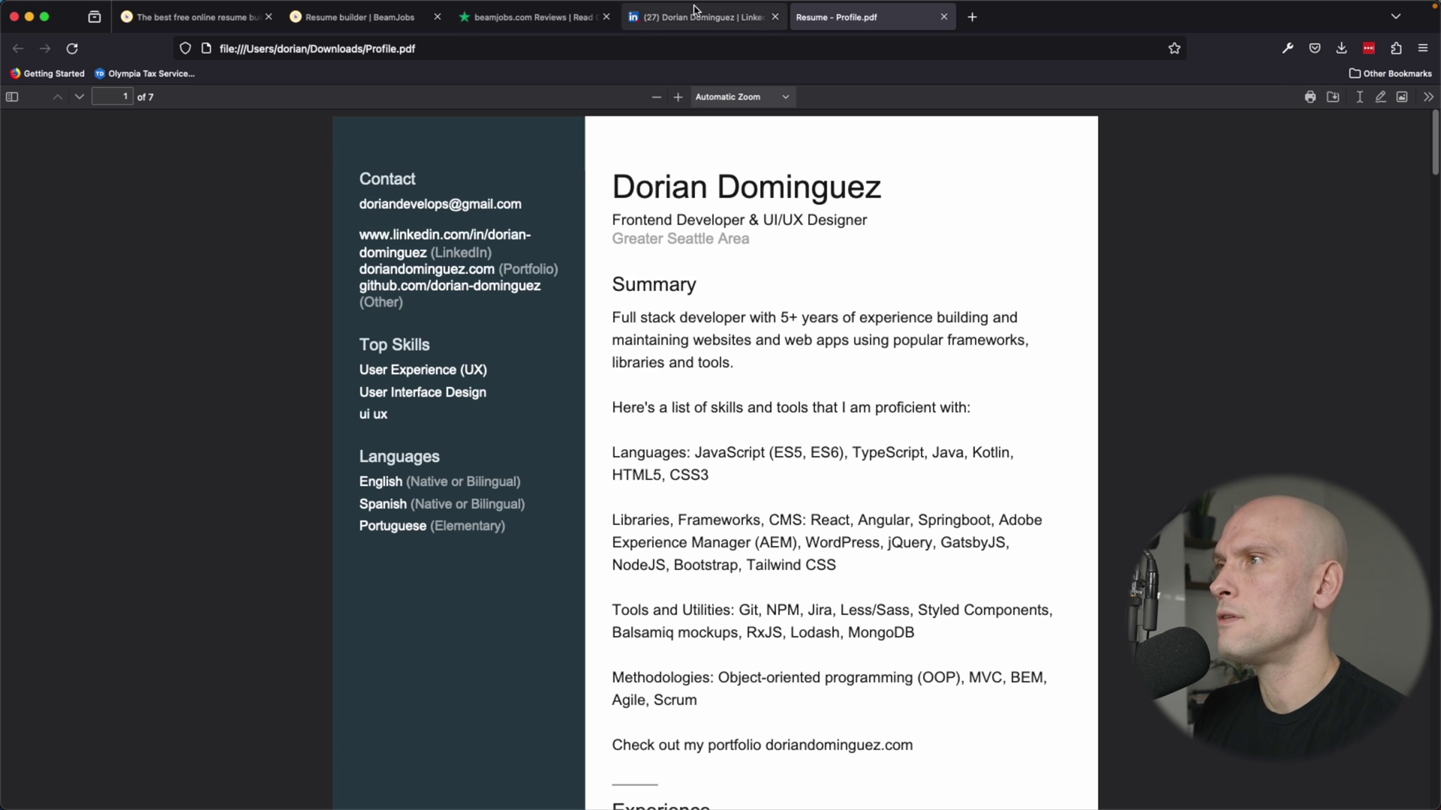
pyautogui.click(391, 27)
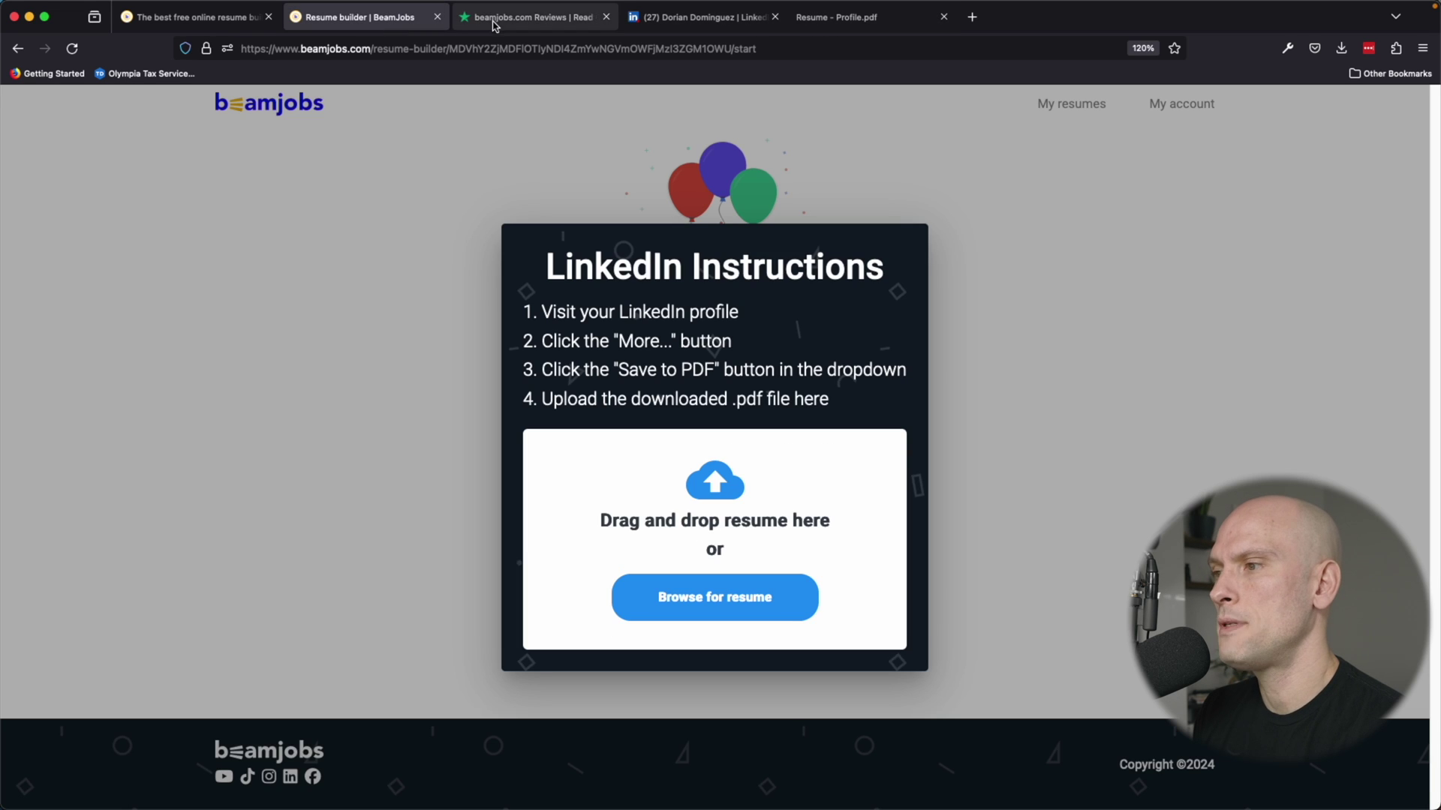
# Drop Profile.pdf from Finder into BeamJobs' resume upload area.
pyautogui.press('super+Tab')
pyautogui.press('super+Tab')
pyautogui.press('super+Tab')
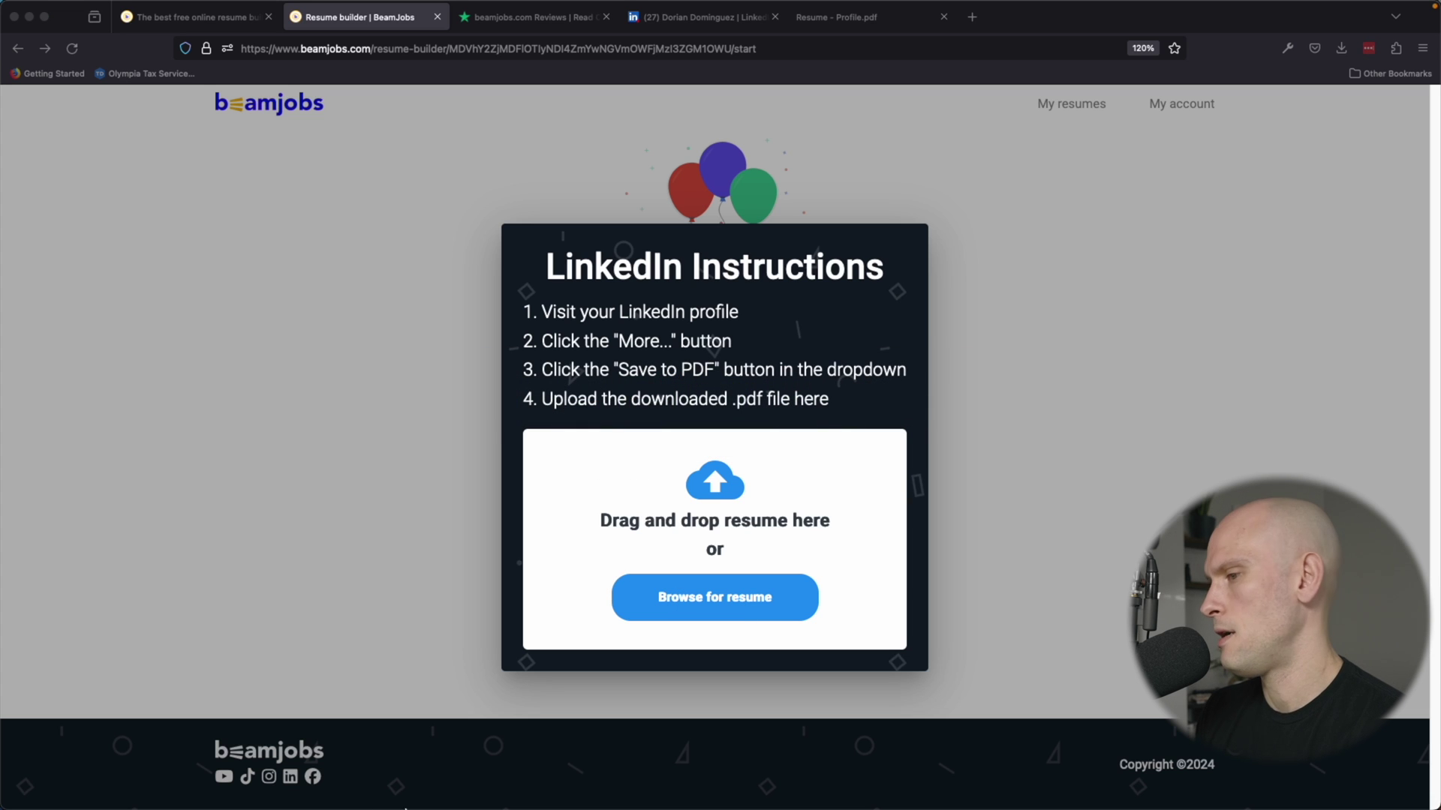
pyautogui.moveTo(392, 775); pyautogui.dragTo(542, 461)
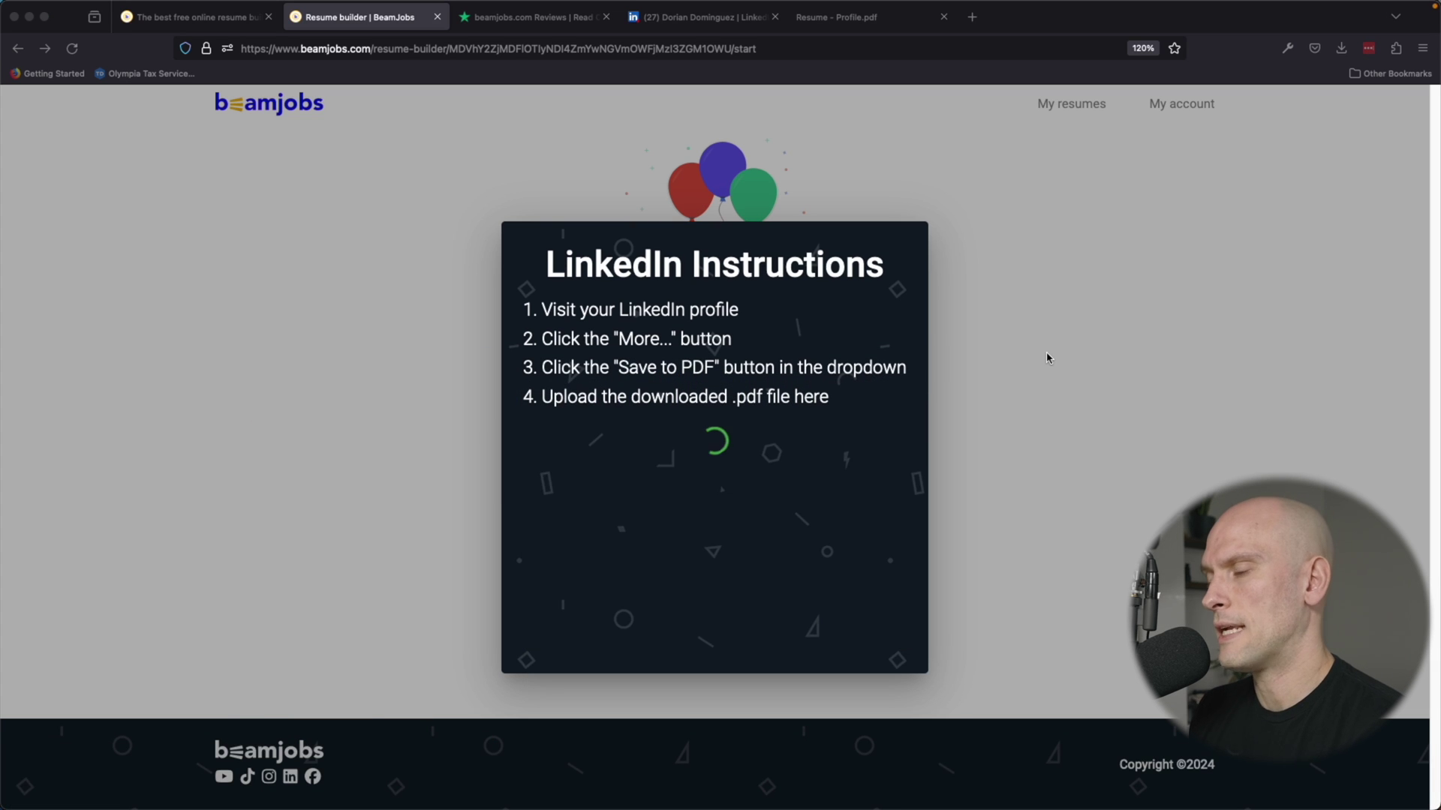
pyautogui.scroll(-10, 938, 481)
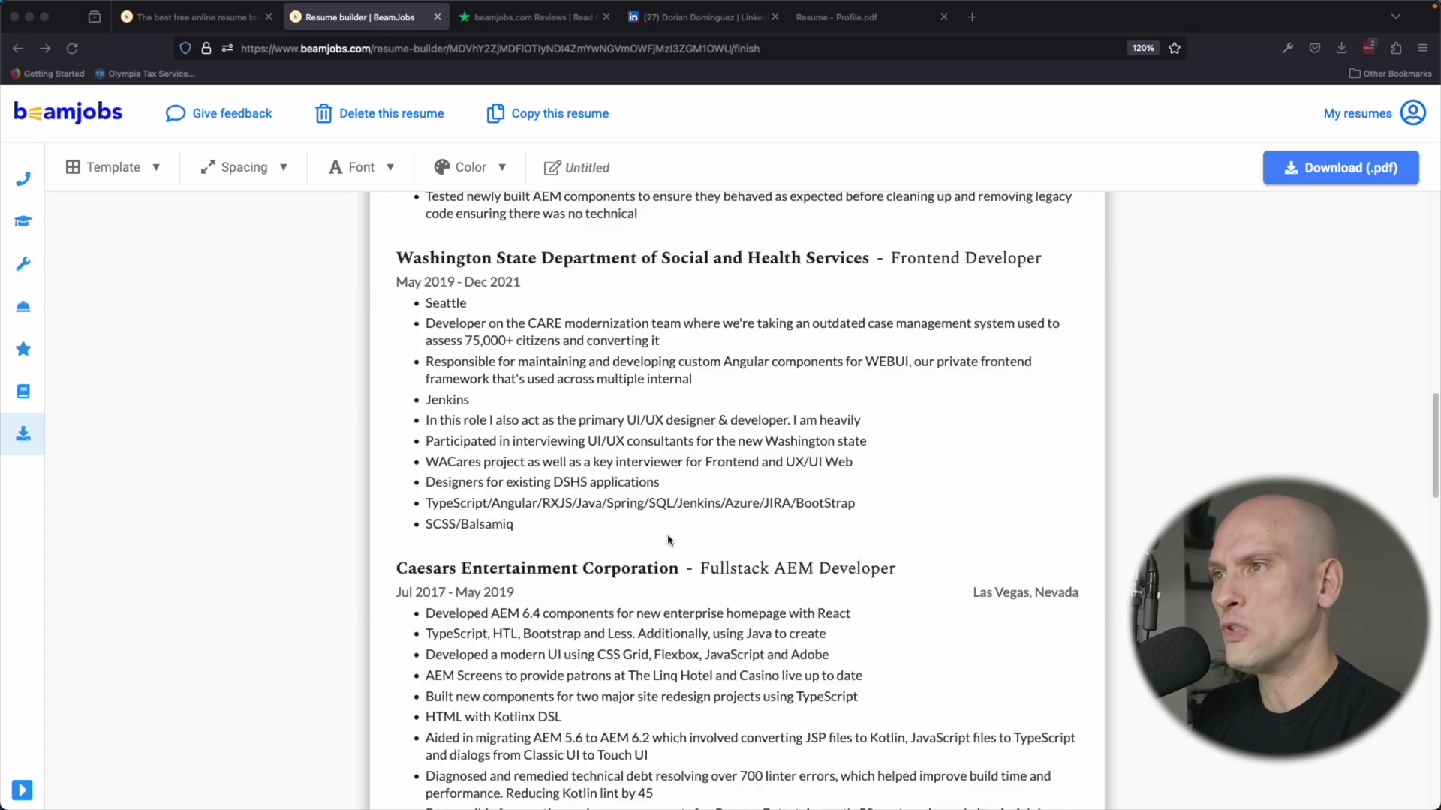
pyautogui.scroll(10, 938, 495)
pyautogui.scroll(-5, 1000, 526)
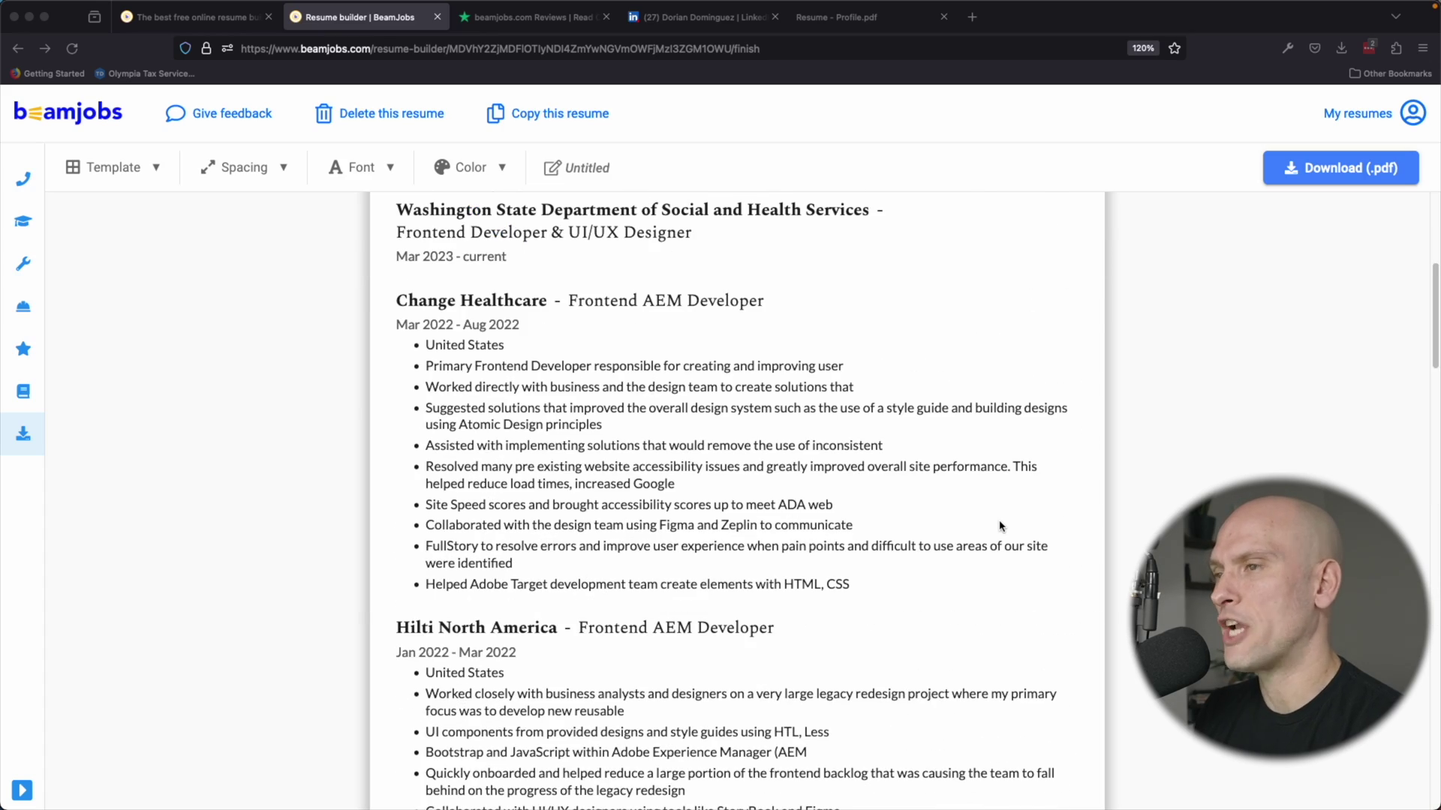
pyautogui.scroll(-20, 1000, 526)
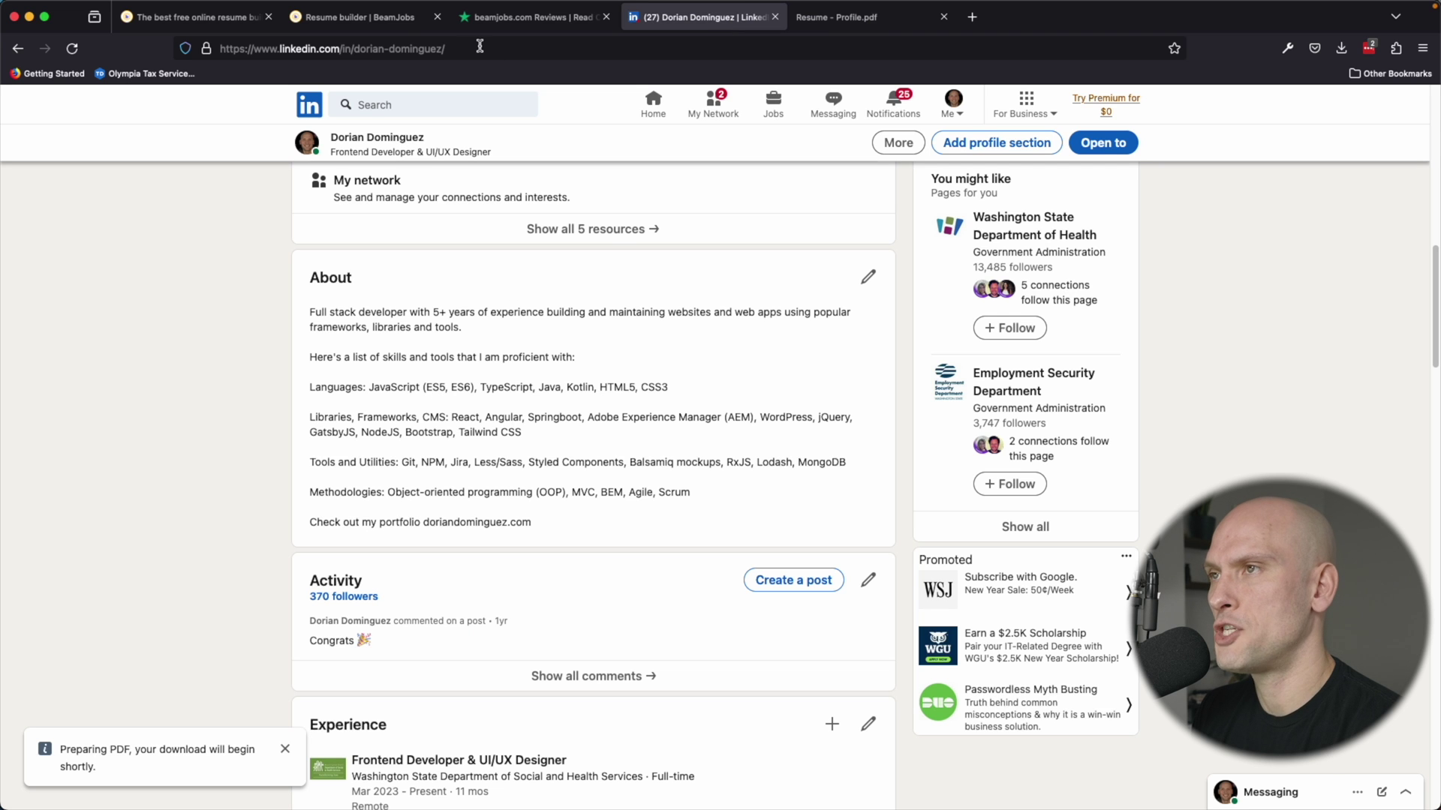
# Review the imported resume's summary paragraph and work experience entries.
pyautogui.click(391, 15)
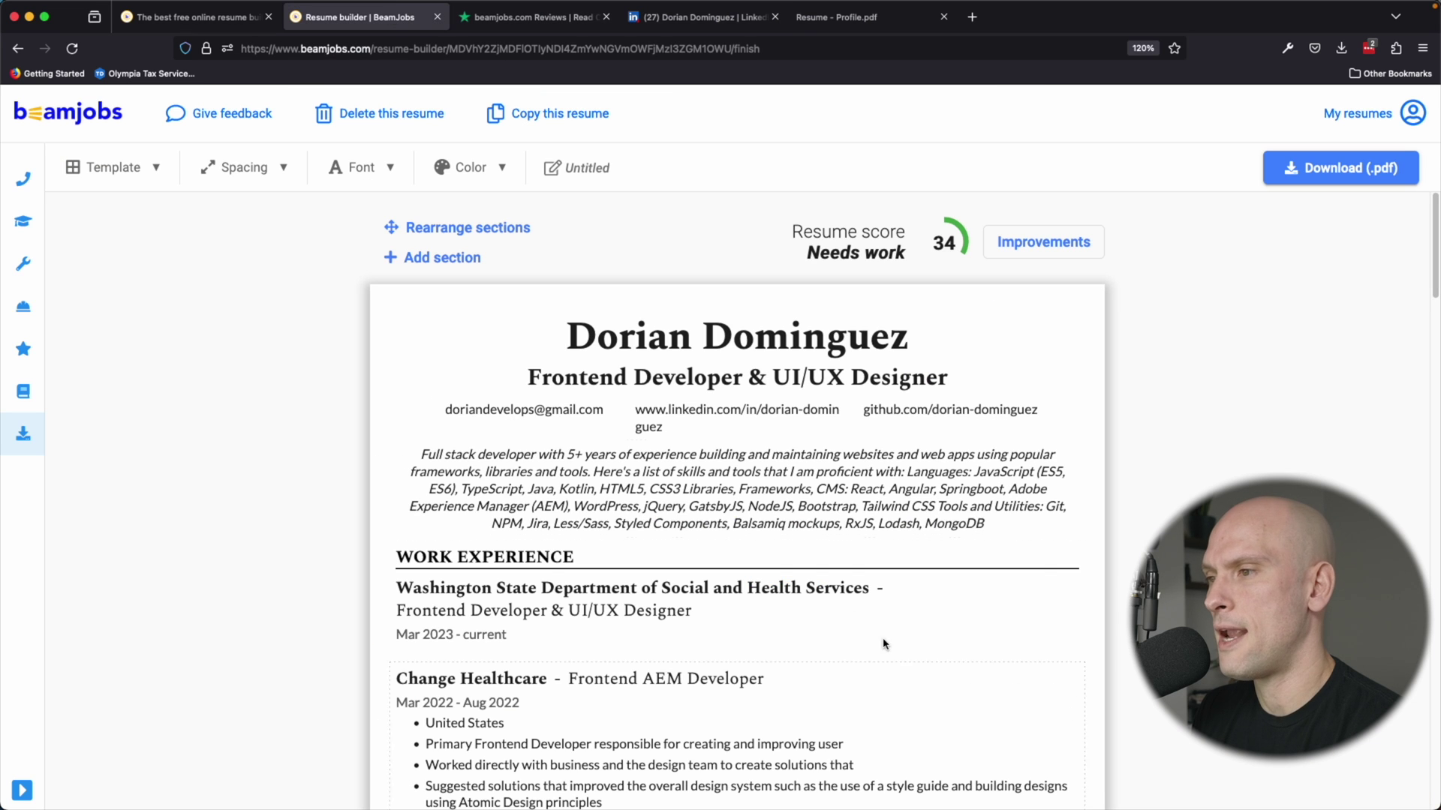
pyautogui.moveTo(985, 523); pyautogui.dragTo(416, 448)
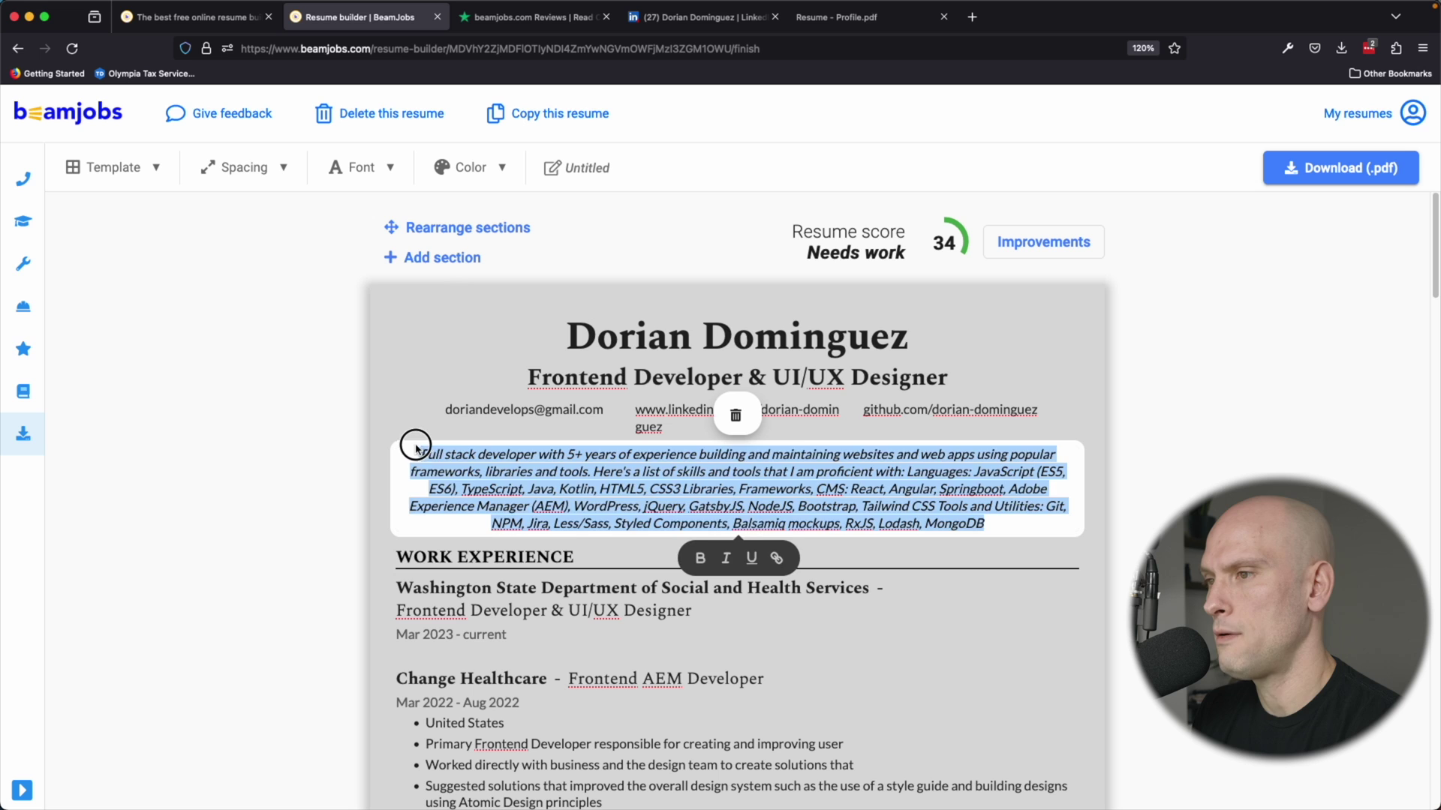
pyautogui.click(984, 523)
pyautogui.click(1024, 518)
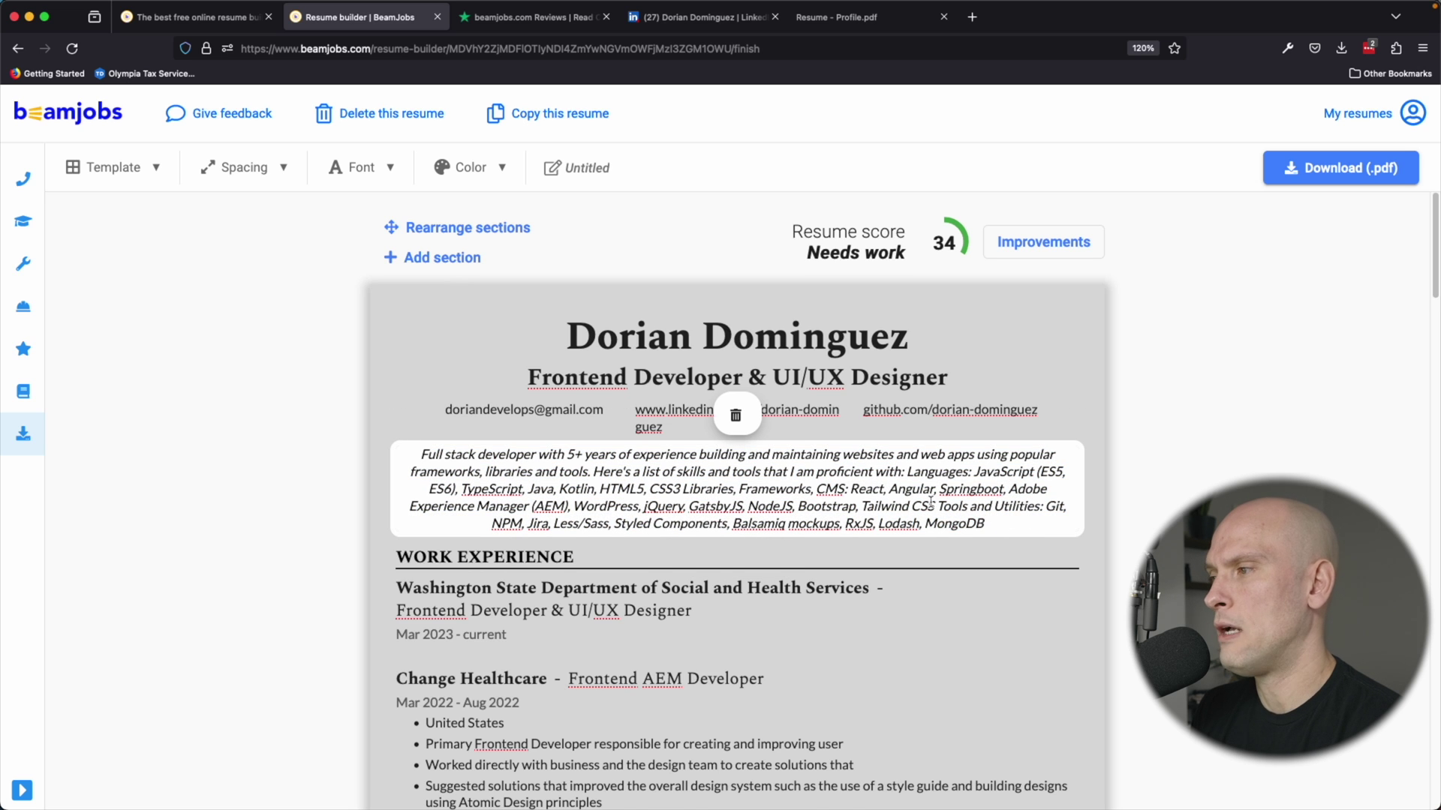
pyautogui.scroll(-1, 930, 503)
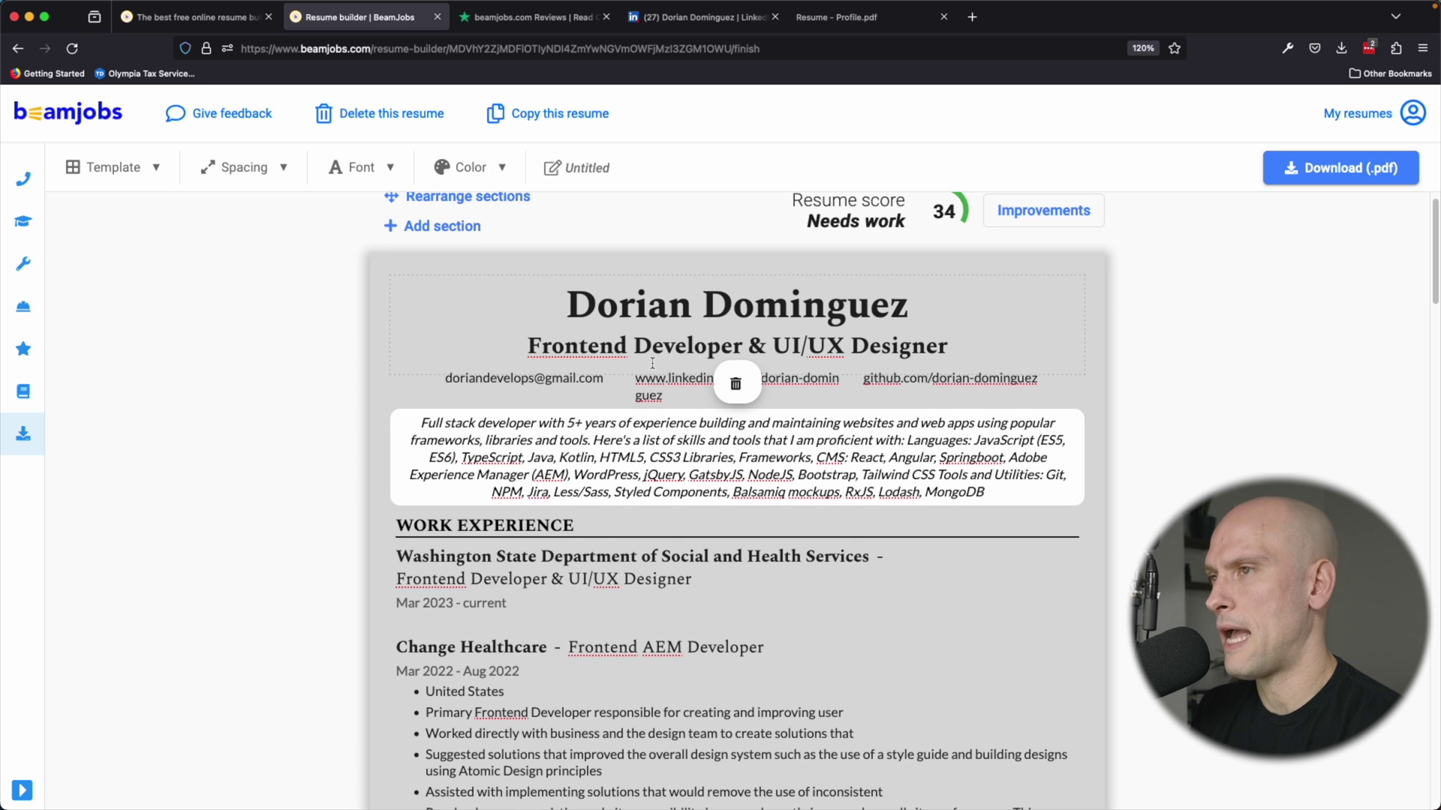
pyautogui.scroll(-1, 652, 363)
pyautogui.scroll(2, 525, 300)
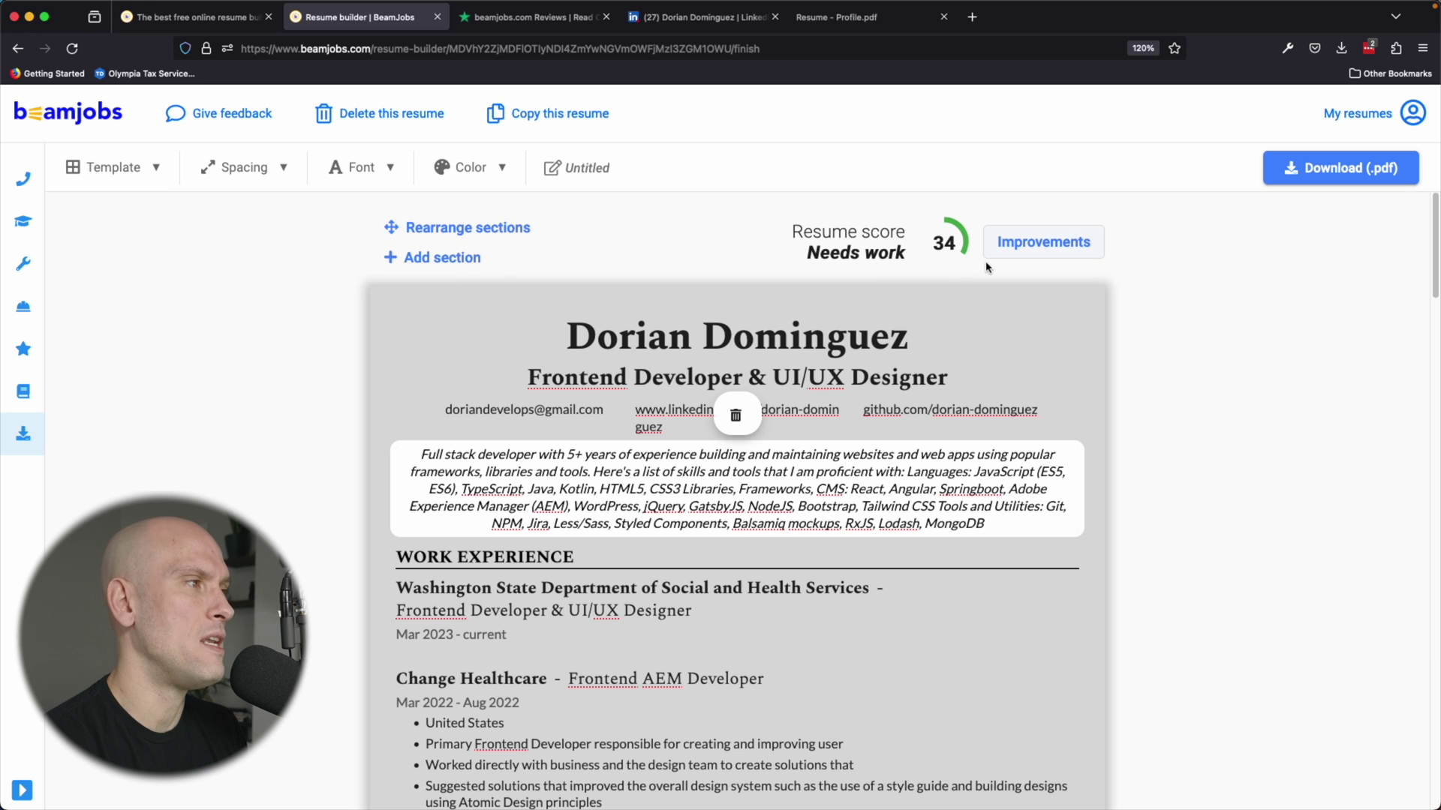
pyautogui.click(1028, 258)
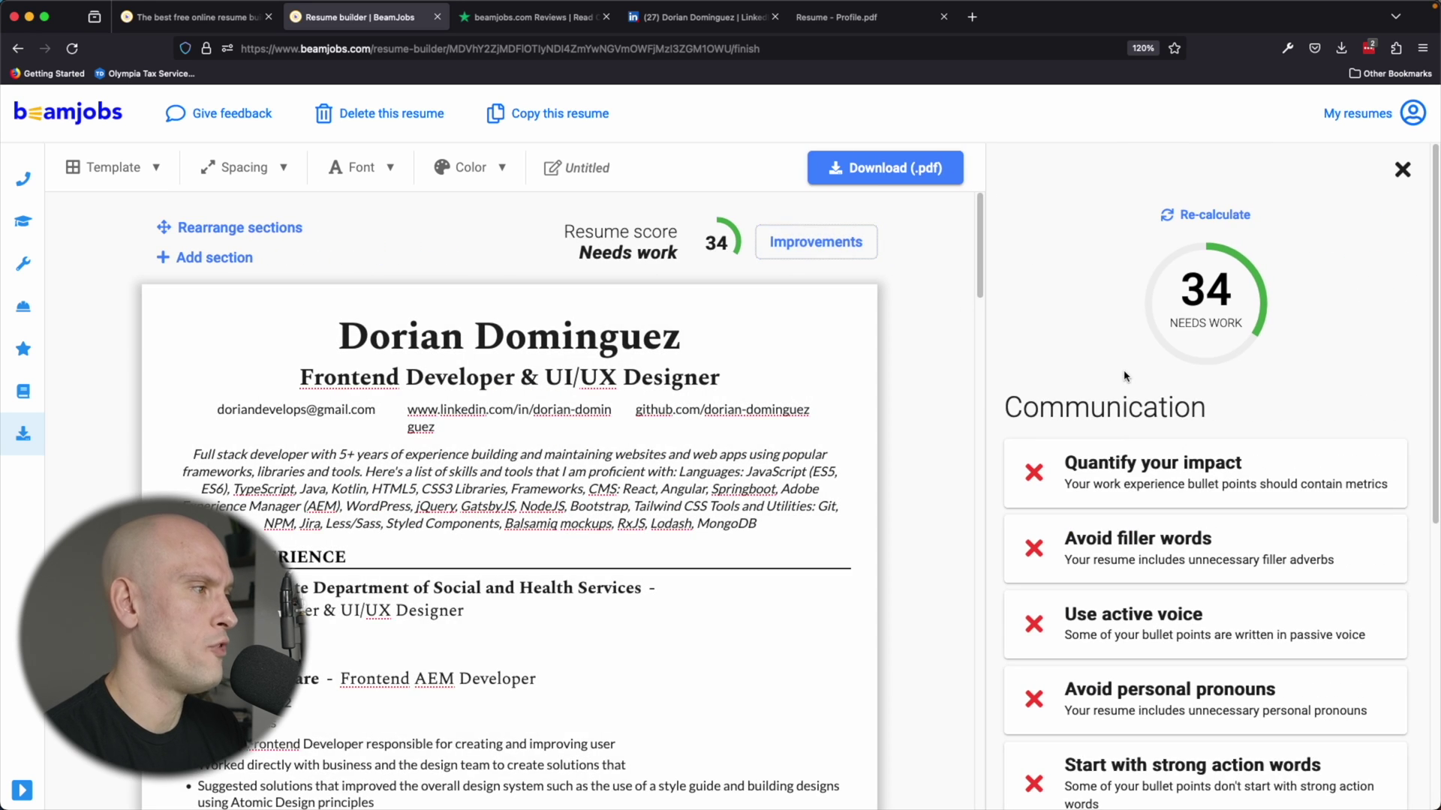
pyautogui.scroll(-3, 1201, 443)
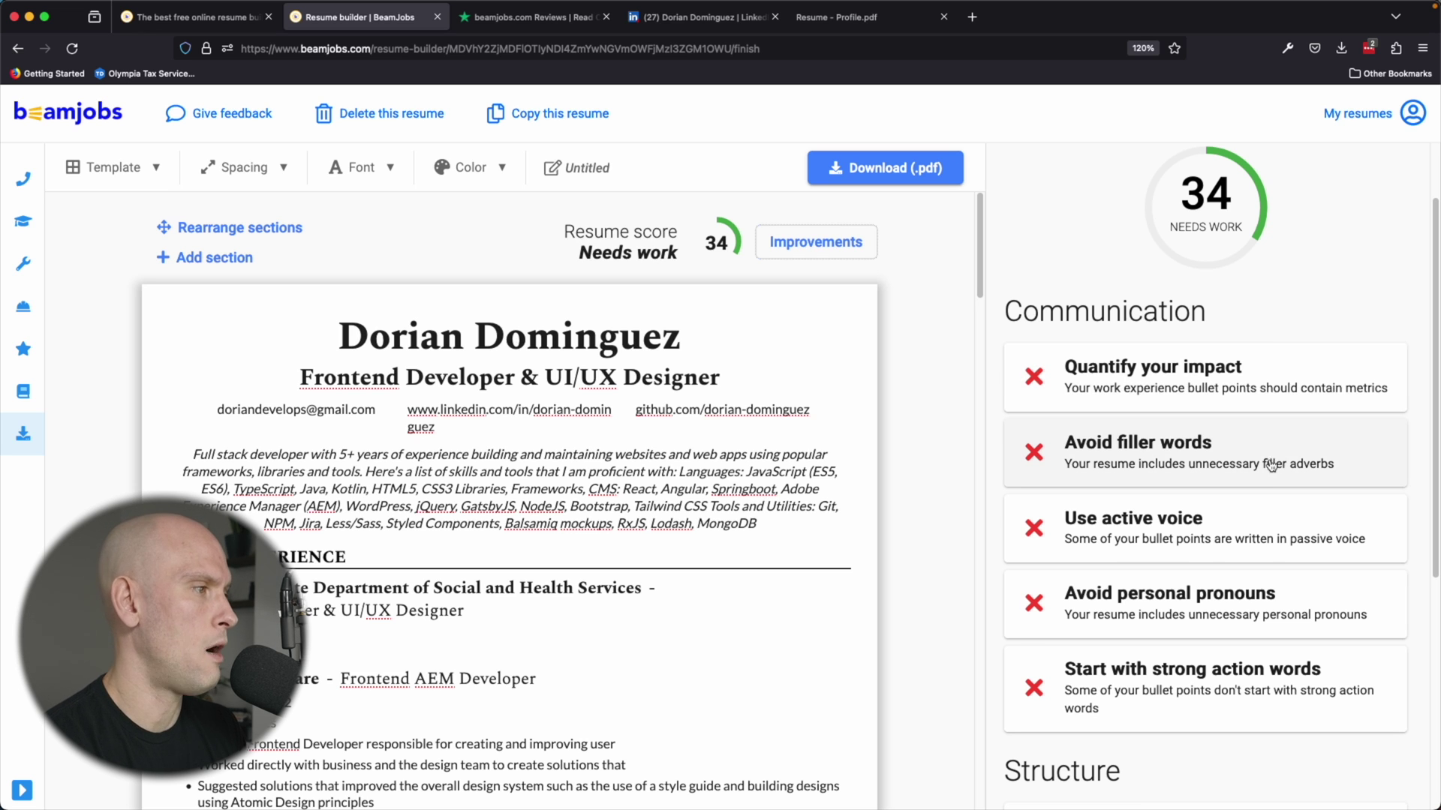
pyautogui.scroll(-3, 1271, 465)
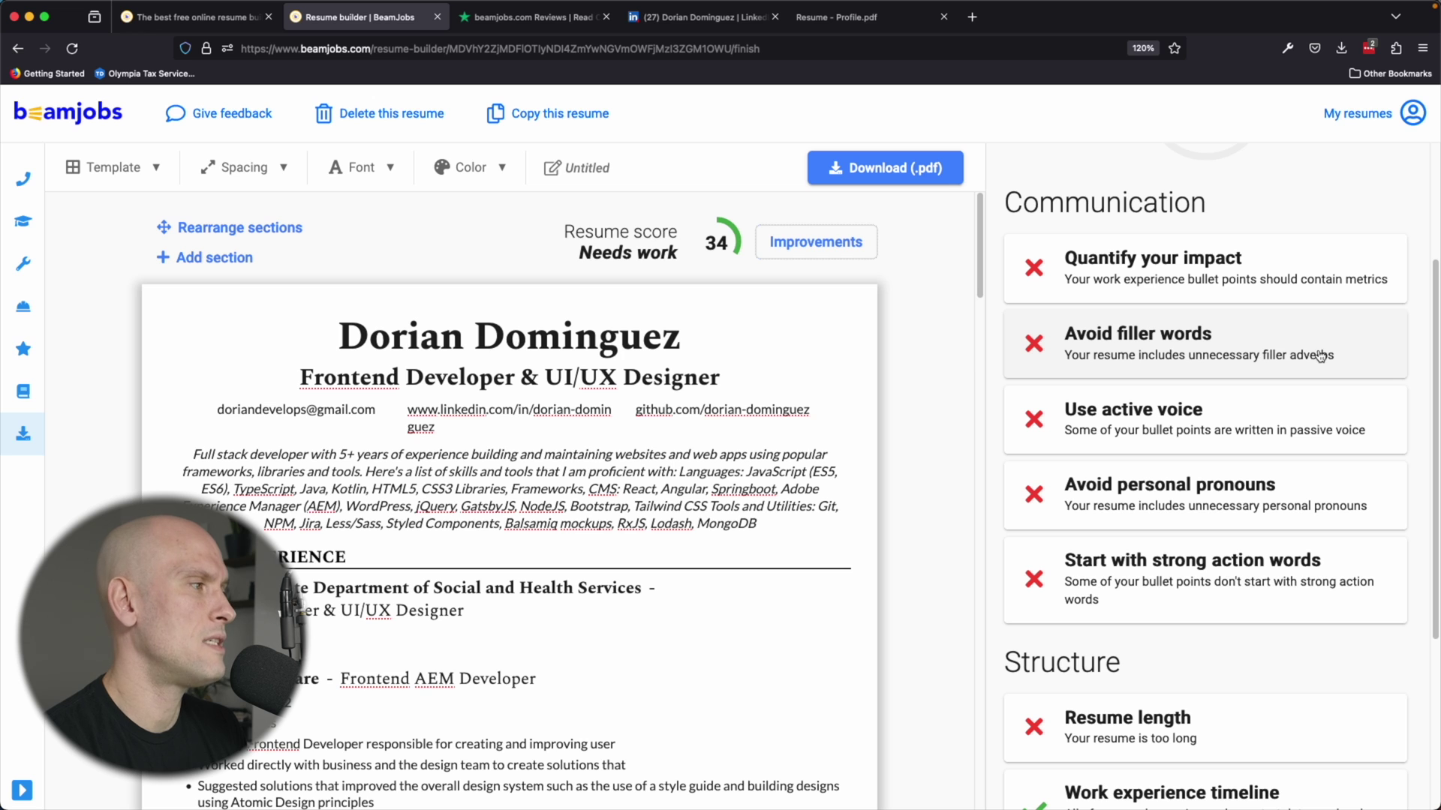
pyautogui.scroll(-1, 1325, 346)
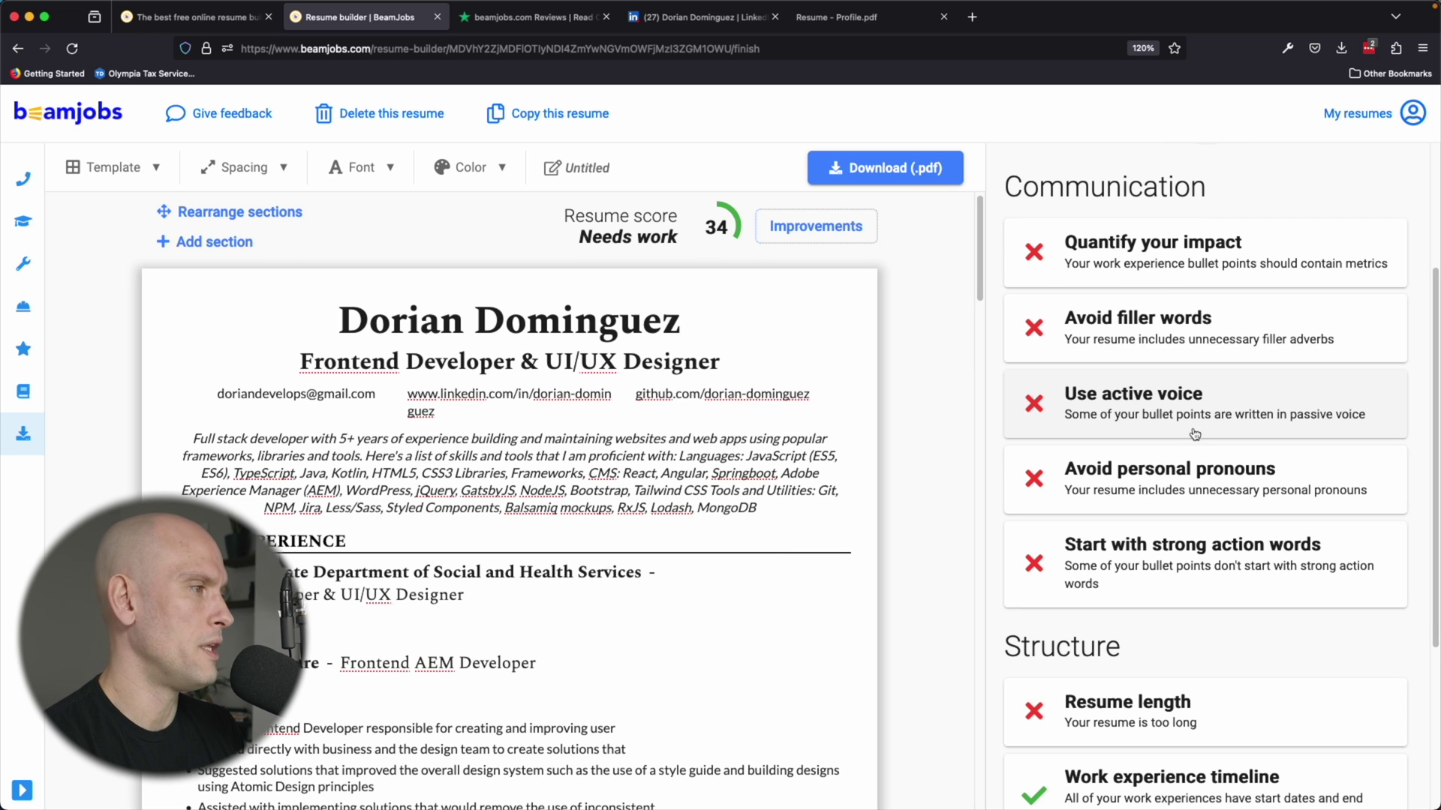
pyautogui.scroll(-1, 1223, 428)
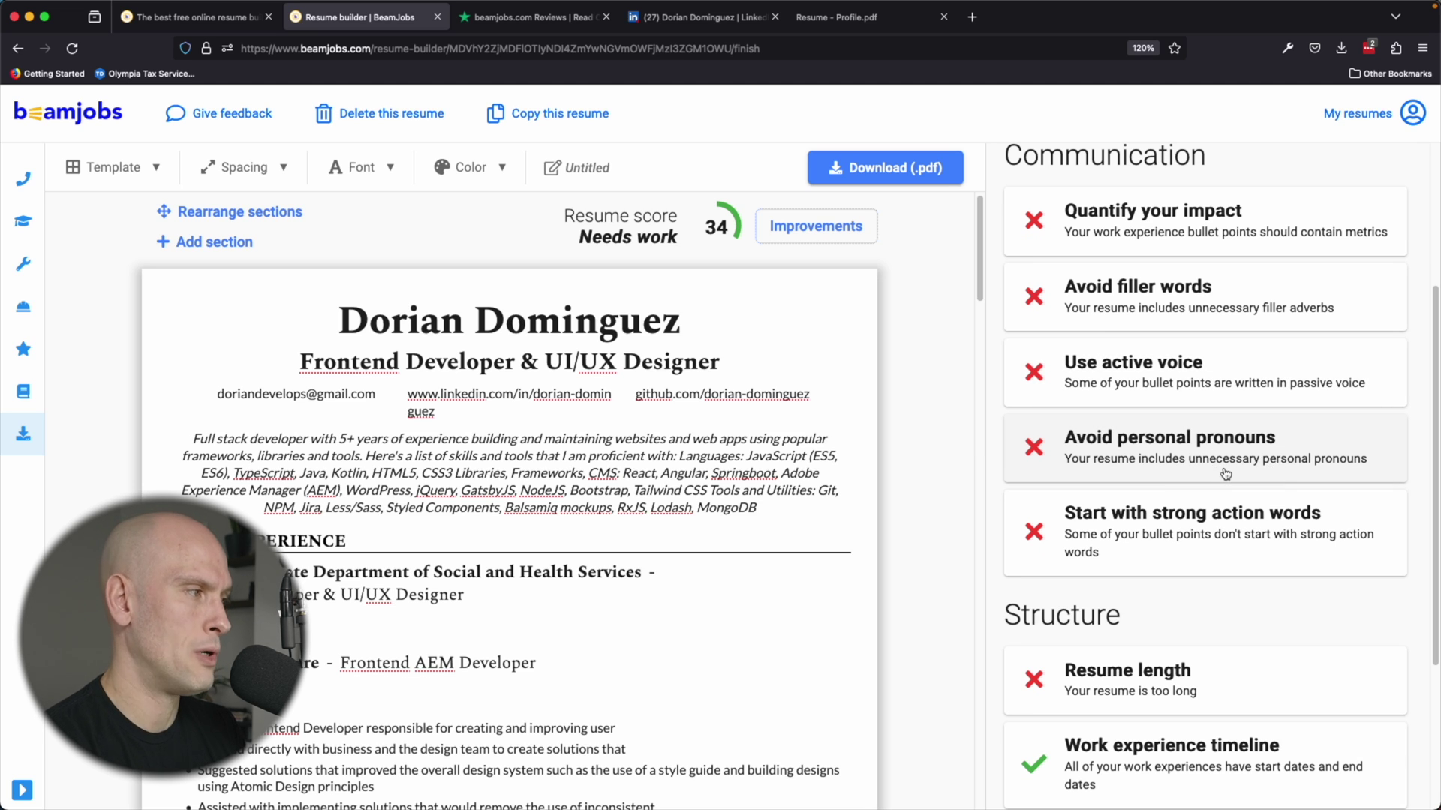
pyautogui.scroll(-3, 1225, 474)
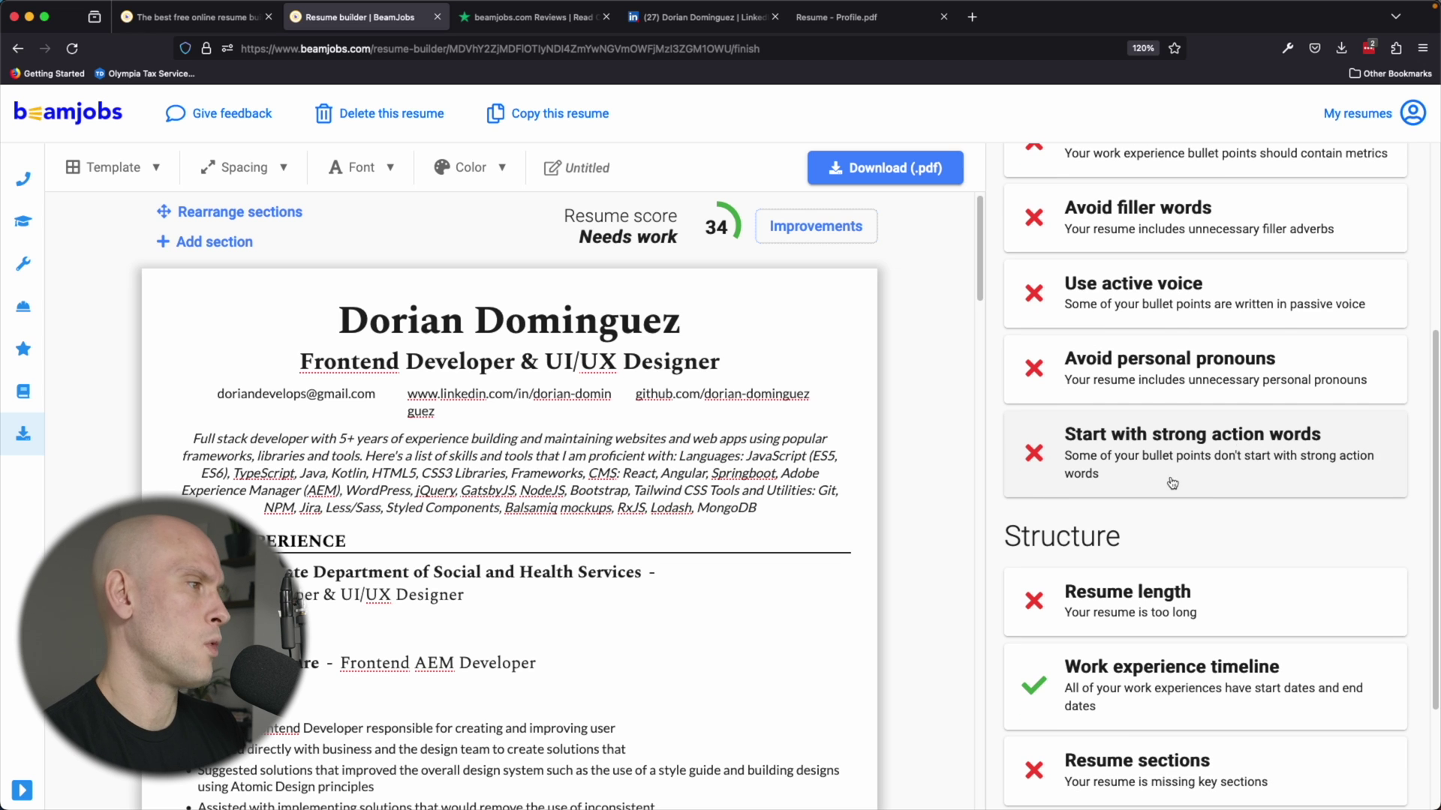
pyautogui.scroll(-2, 1167, 462)
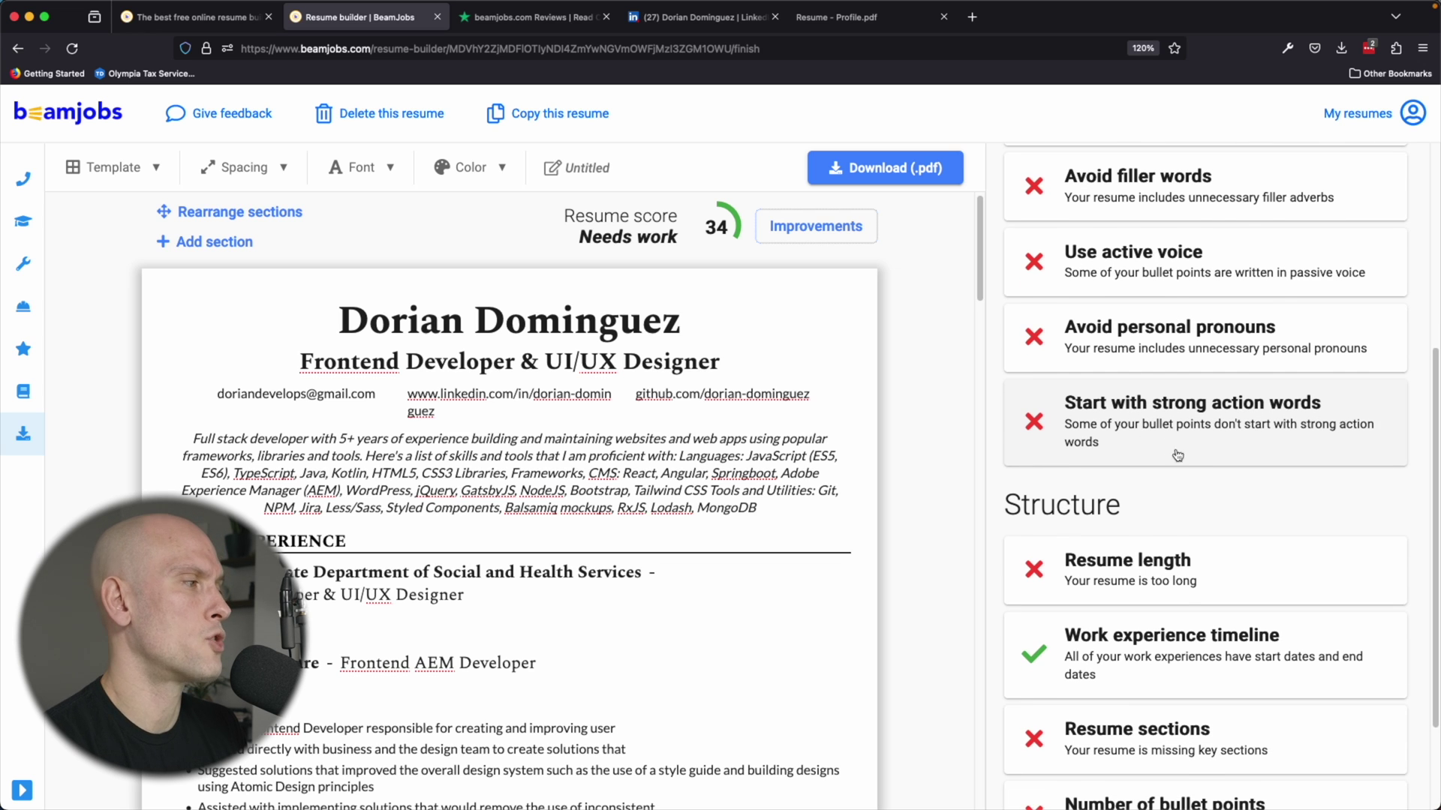
pyautogui.scroll(-2, 1170, 492)
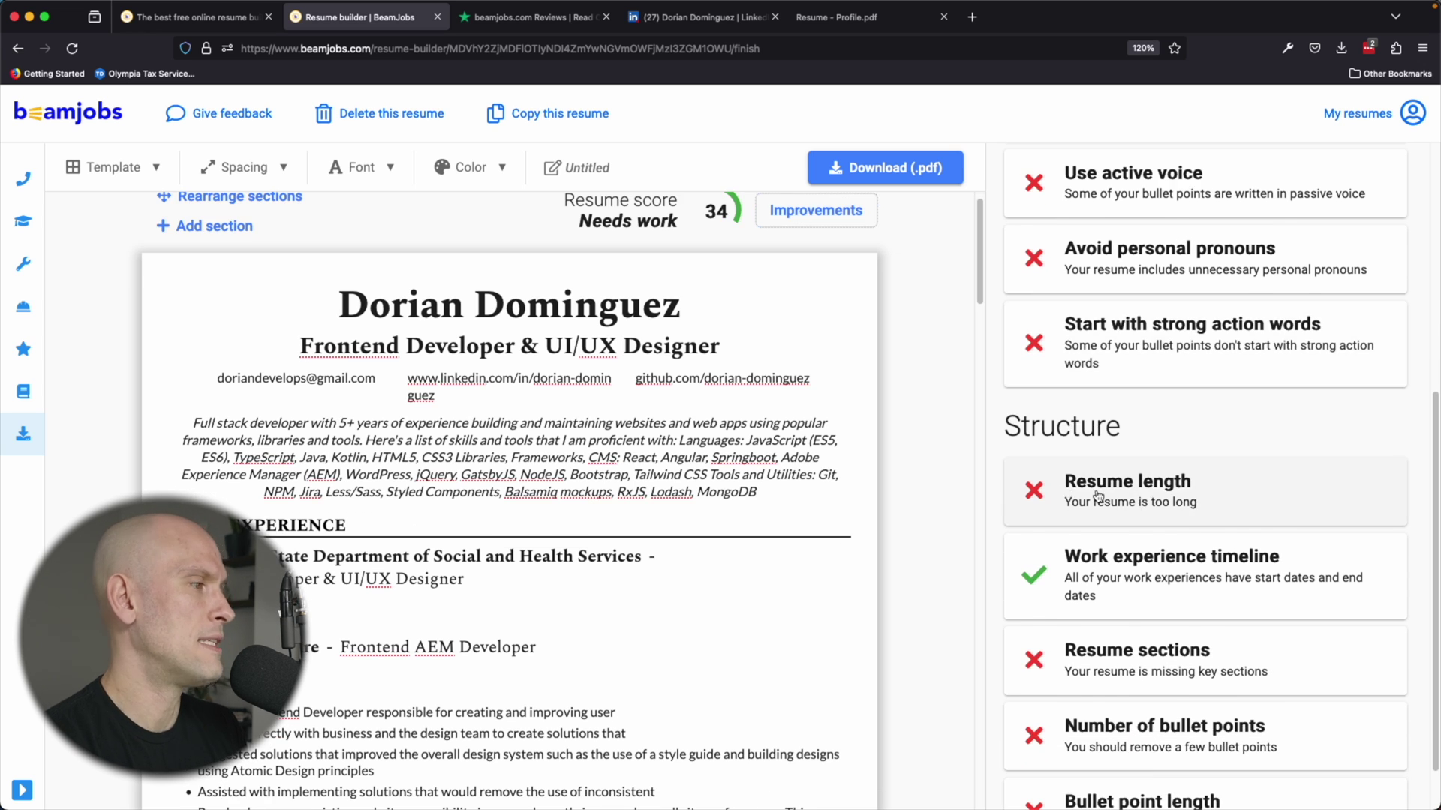
pyautogui.scroll(-7, 601, 492)
pyautogui.scroll(-15, 607, 489)
pyautogui.scroll(18, 490, 436)
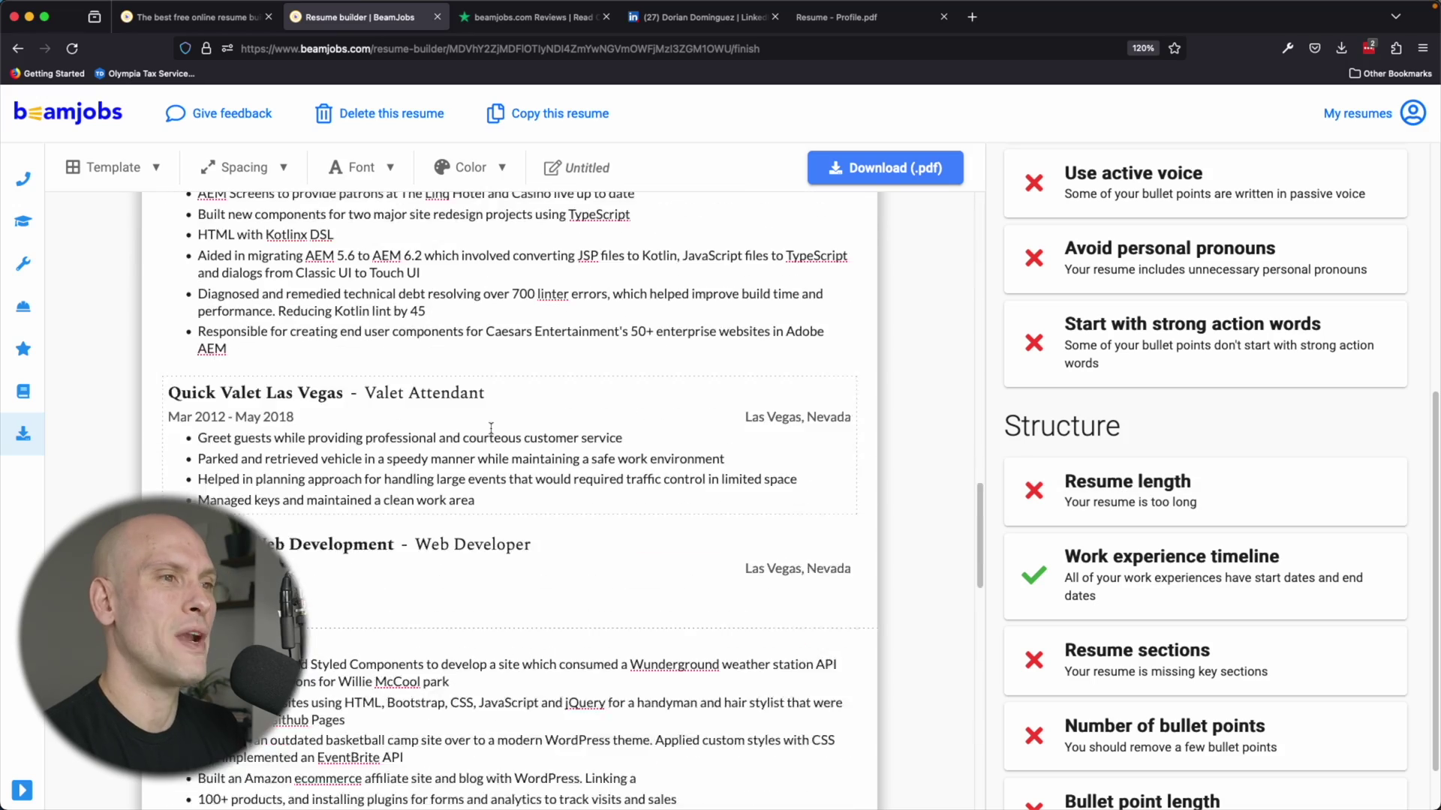
pyautogui.scroll(6, 490, 436)
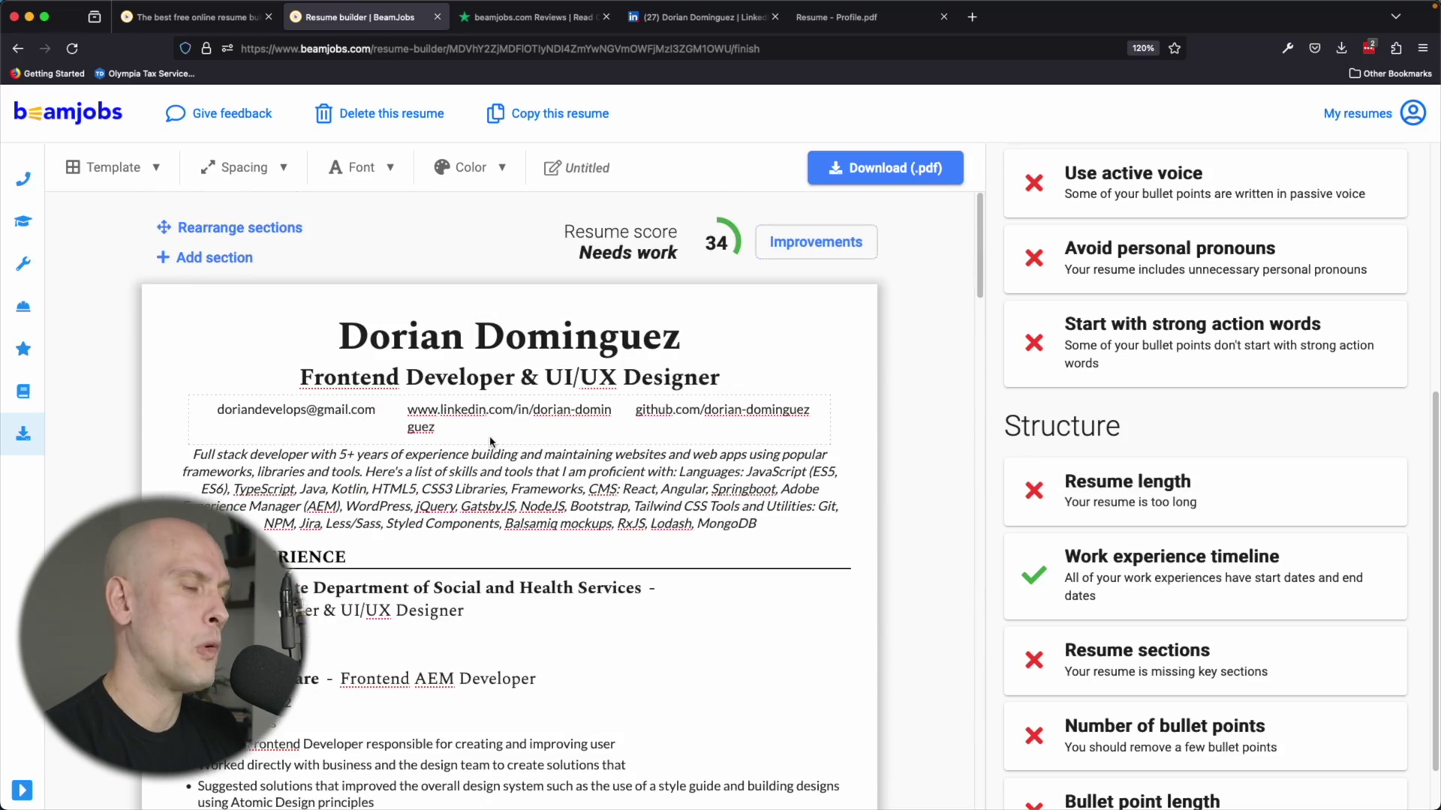
pyautogui.scroll(-4, 525, 484)
pyautogui.scroll(-6, 542, 483)
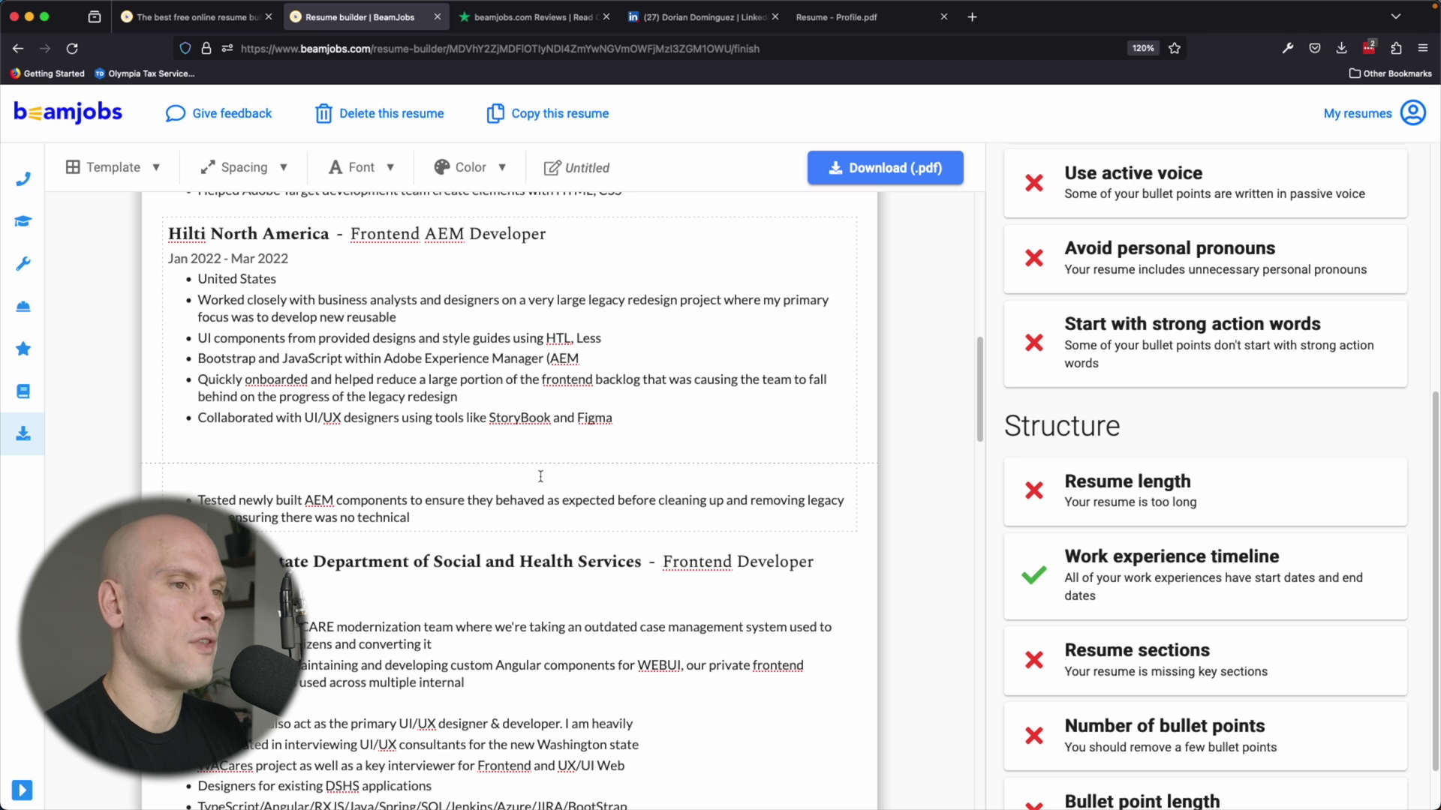
pyautogui.scroll(-4, 540, 477)
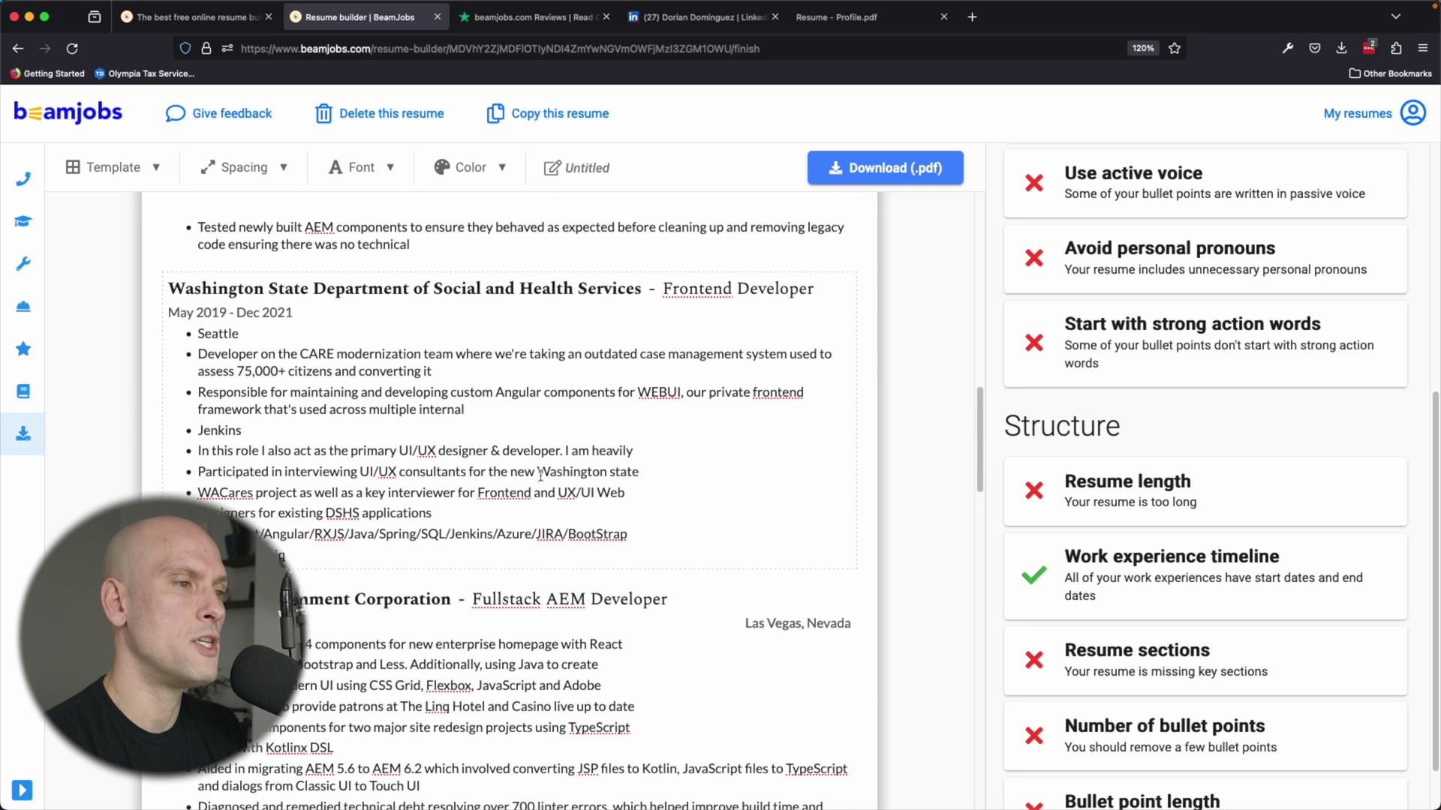
pyautogui.scroll(-1, 540, 475)
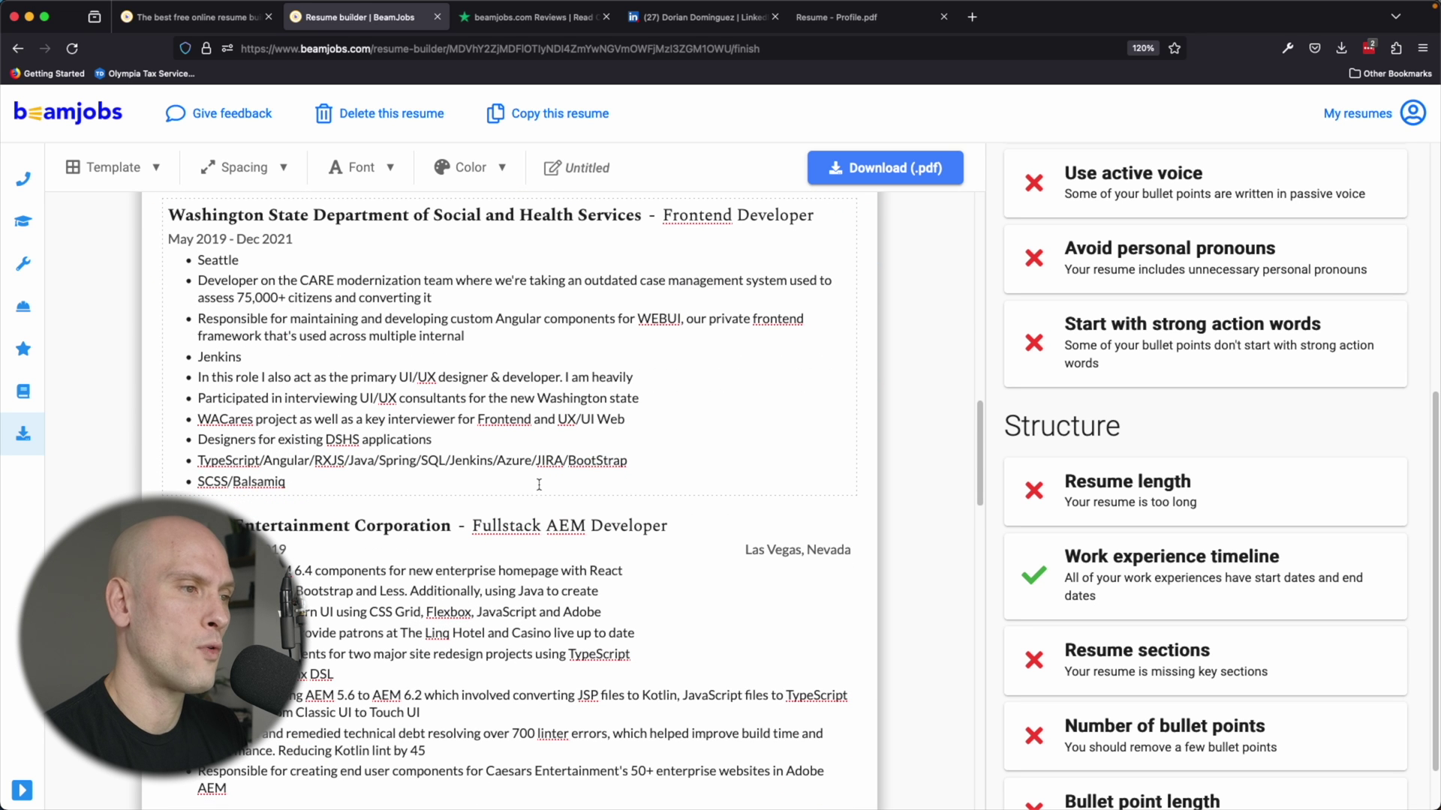
pyautogui.scroll(-3, 496, 464)
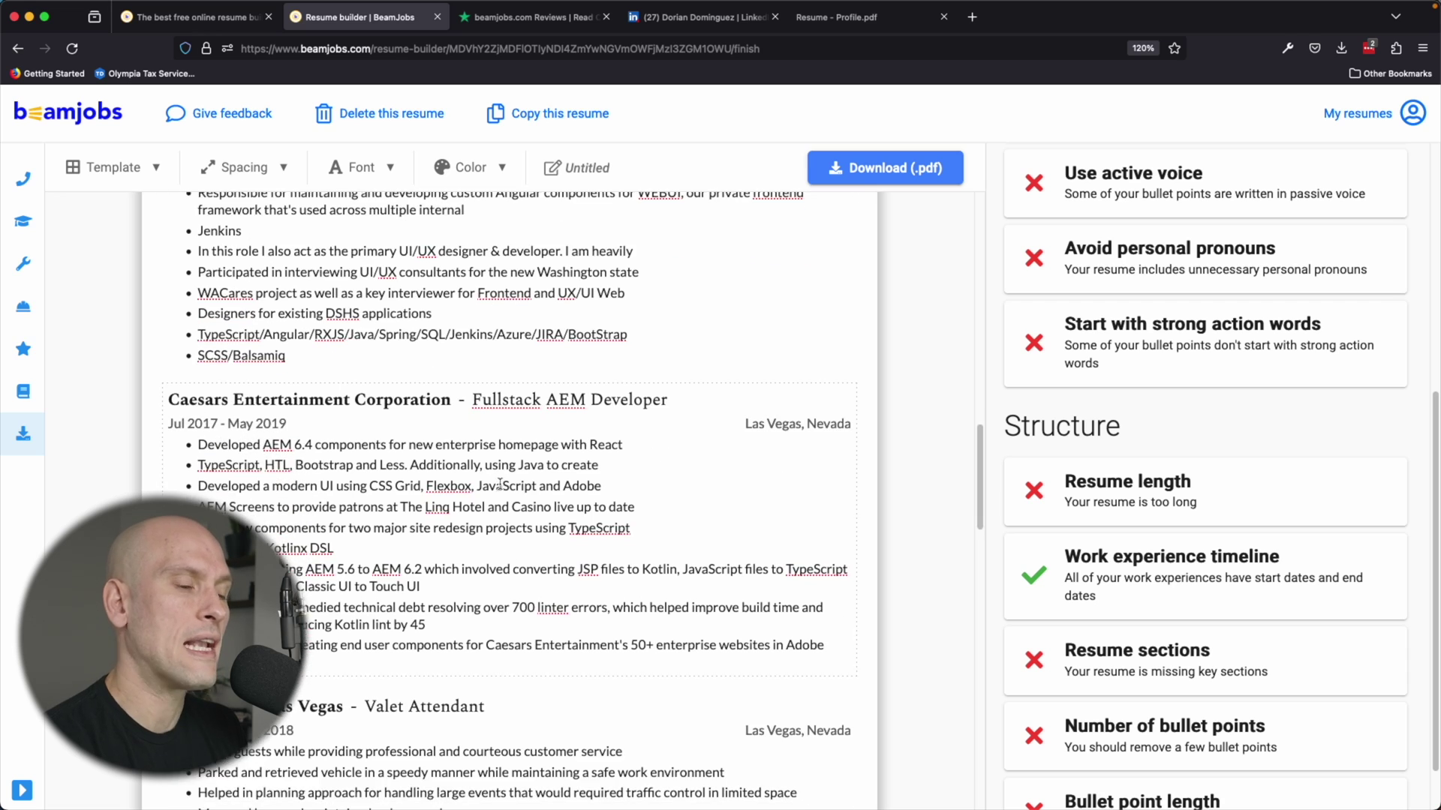
pyautogui.scroll(-8, 499, 488)
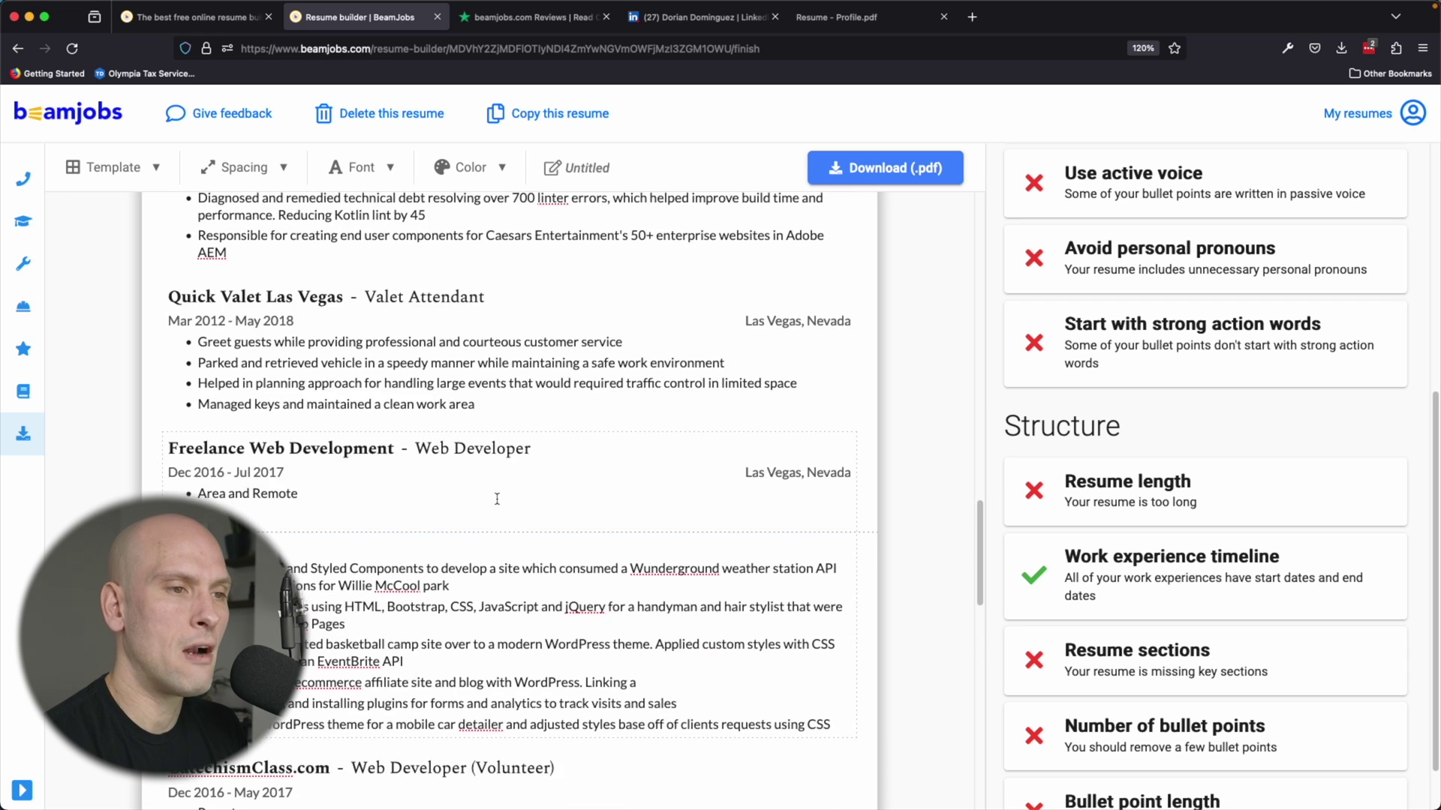
pyautogui.scroll(-1, 380, 449)
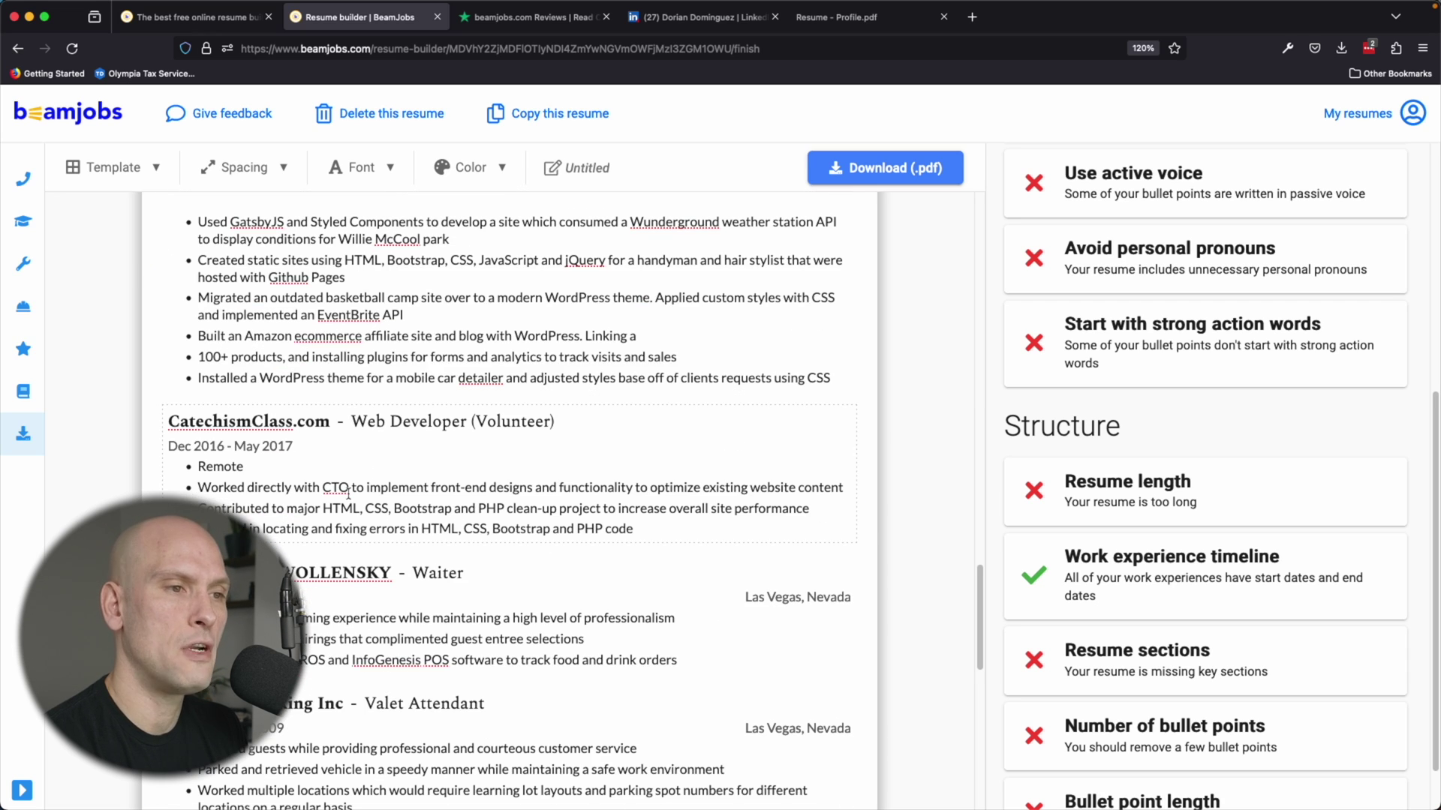
pyautogui.scroll(-1, 451, 525)
pyautogui.scroll(-2, 475, 568)
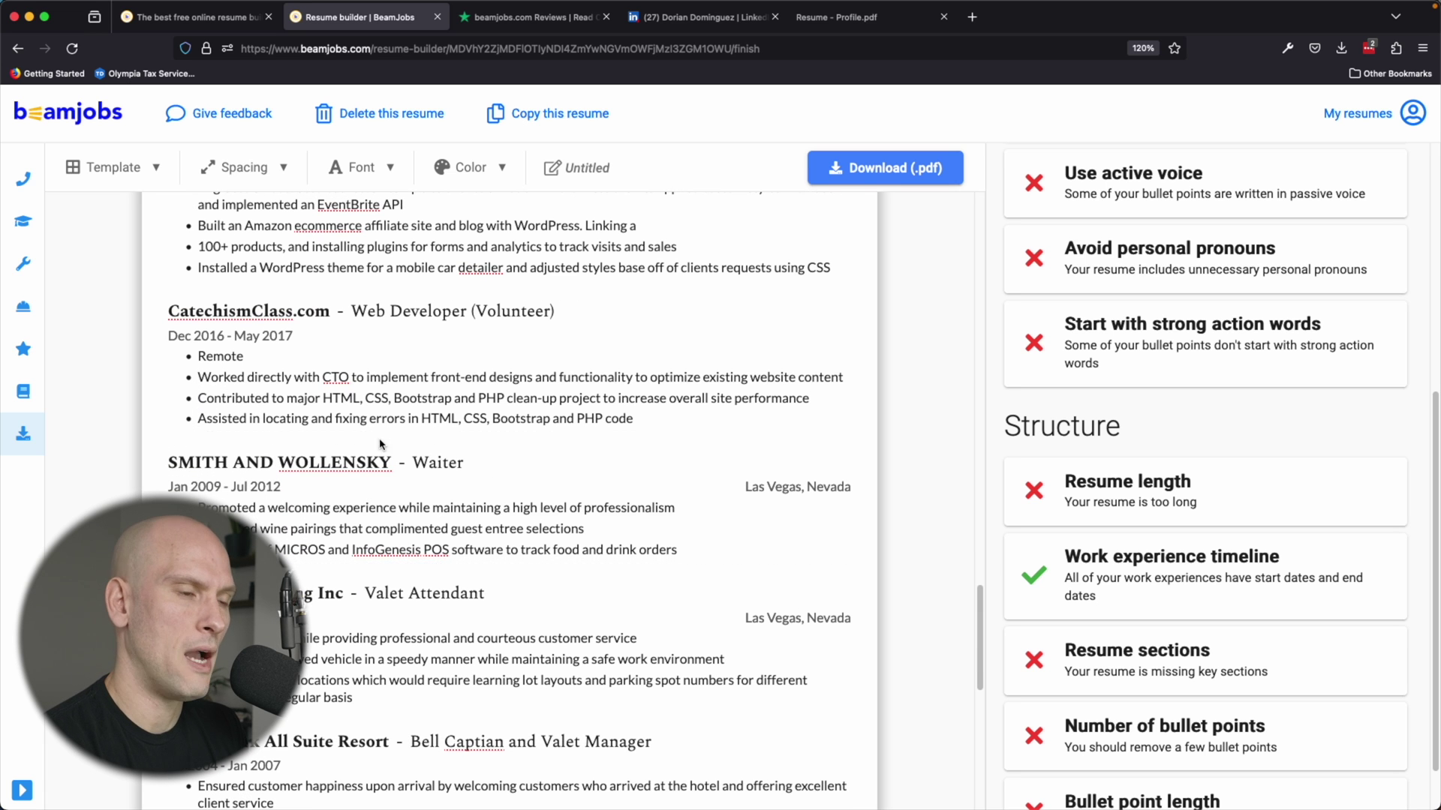
pyautogui.scroll(-5, 380, 445)
pyautogui.scroll(-5, 323, 435)
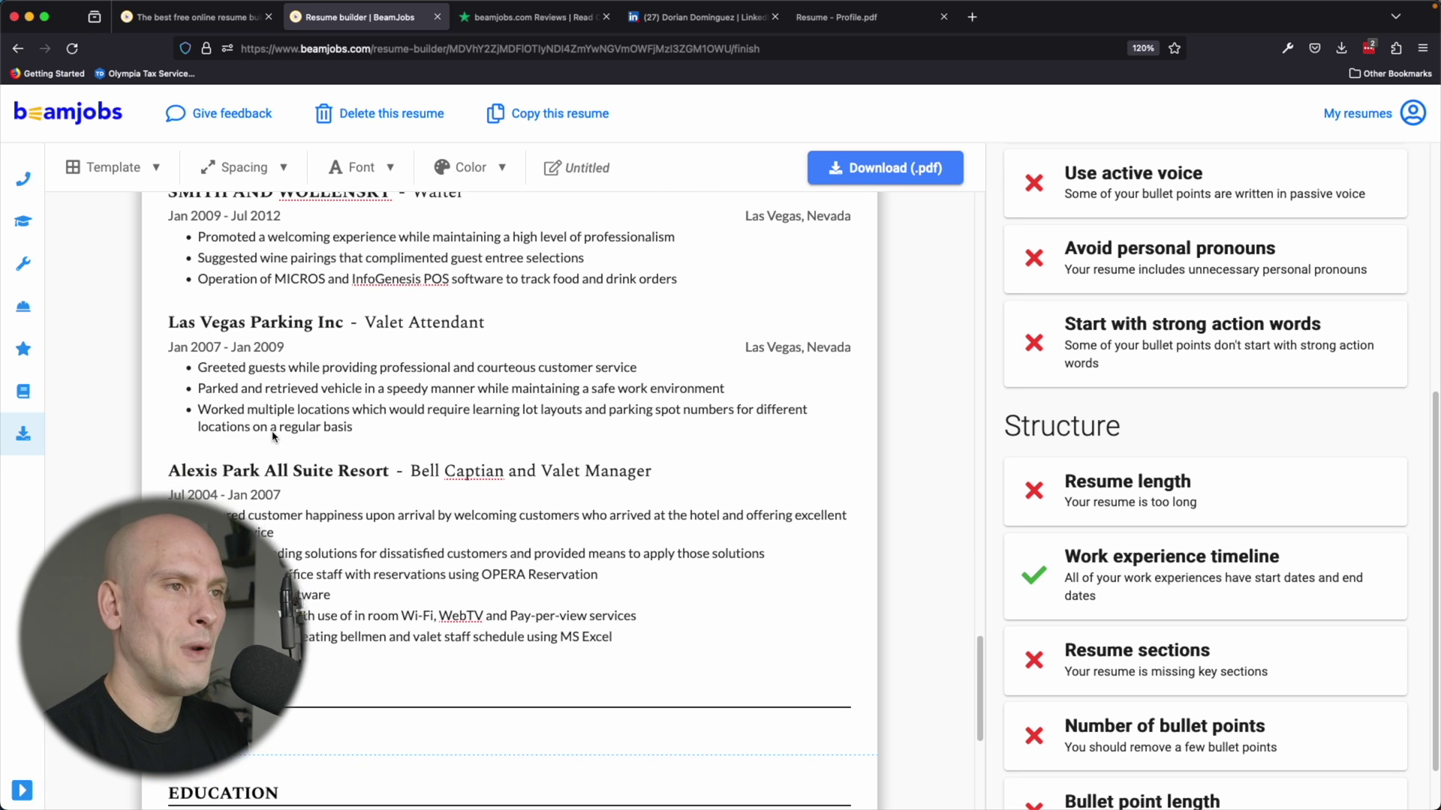
pyautogui.scroll(-2, 330, 435)
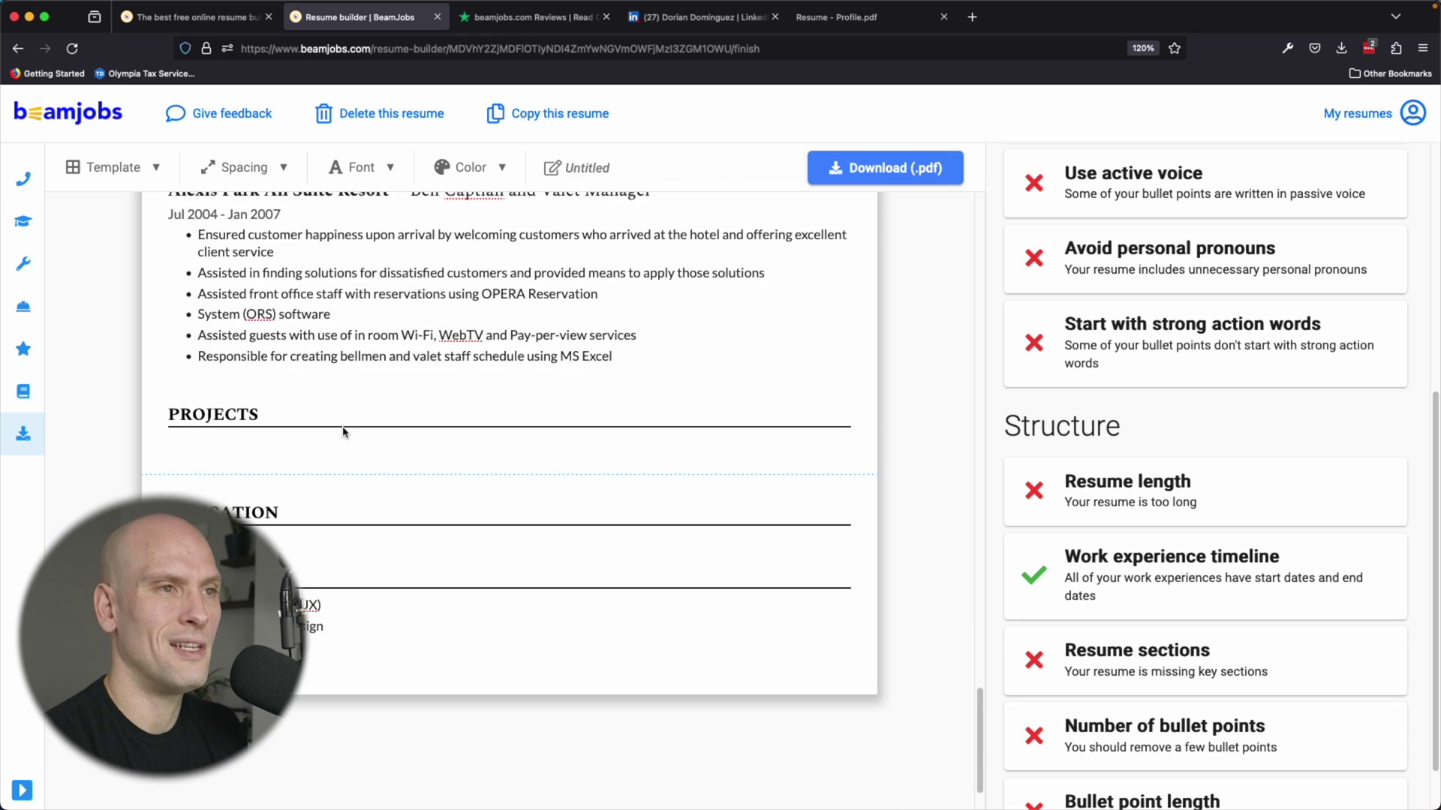
pyautogui.scroll(17, 316, 405)
pyautogui.scroll(14, 403, 456)
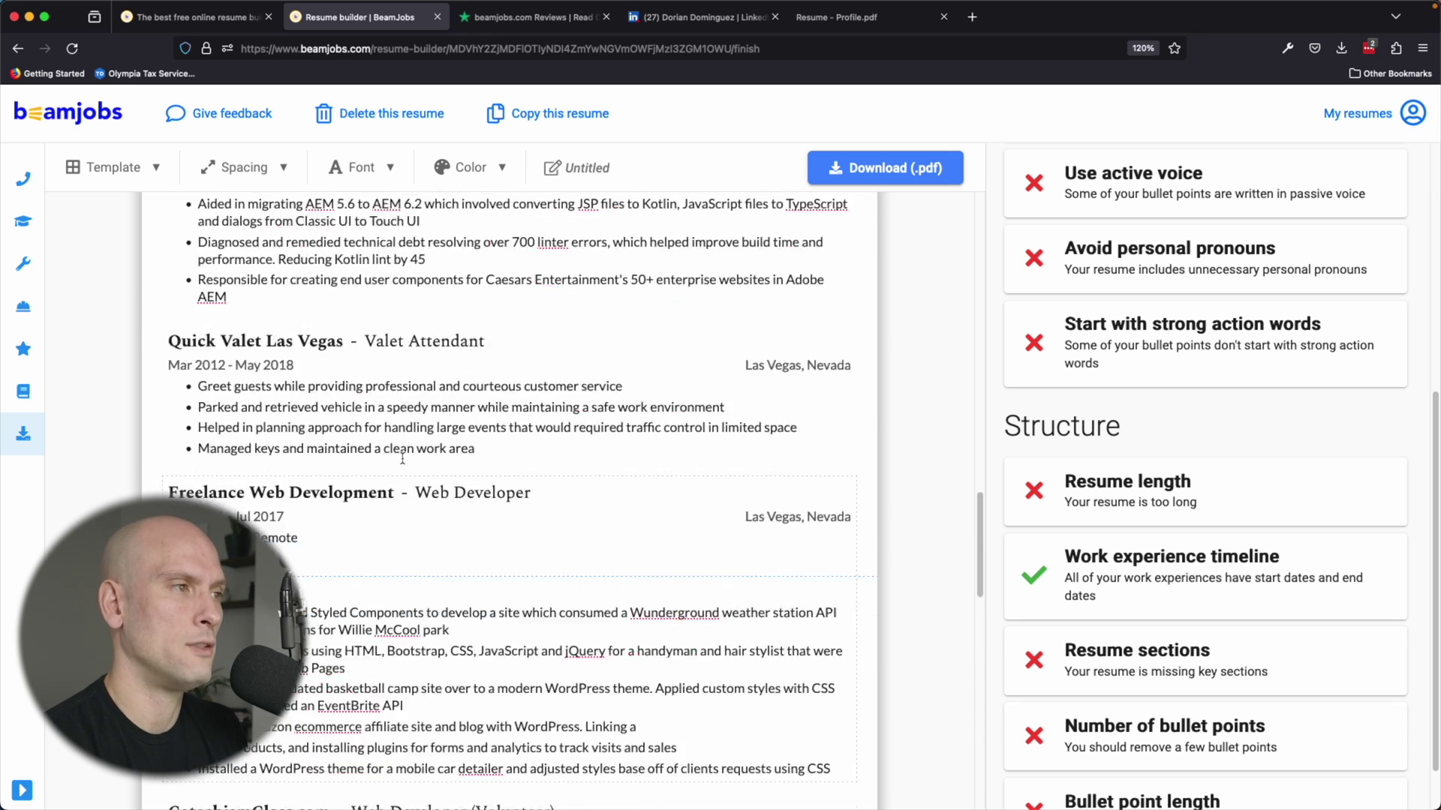
pyautogui.scroll(7, 402, 457)
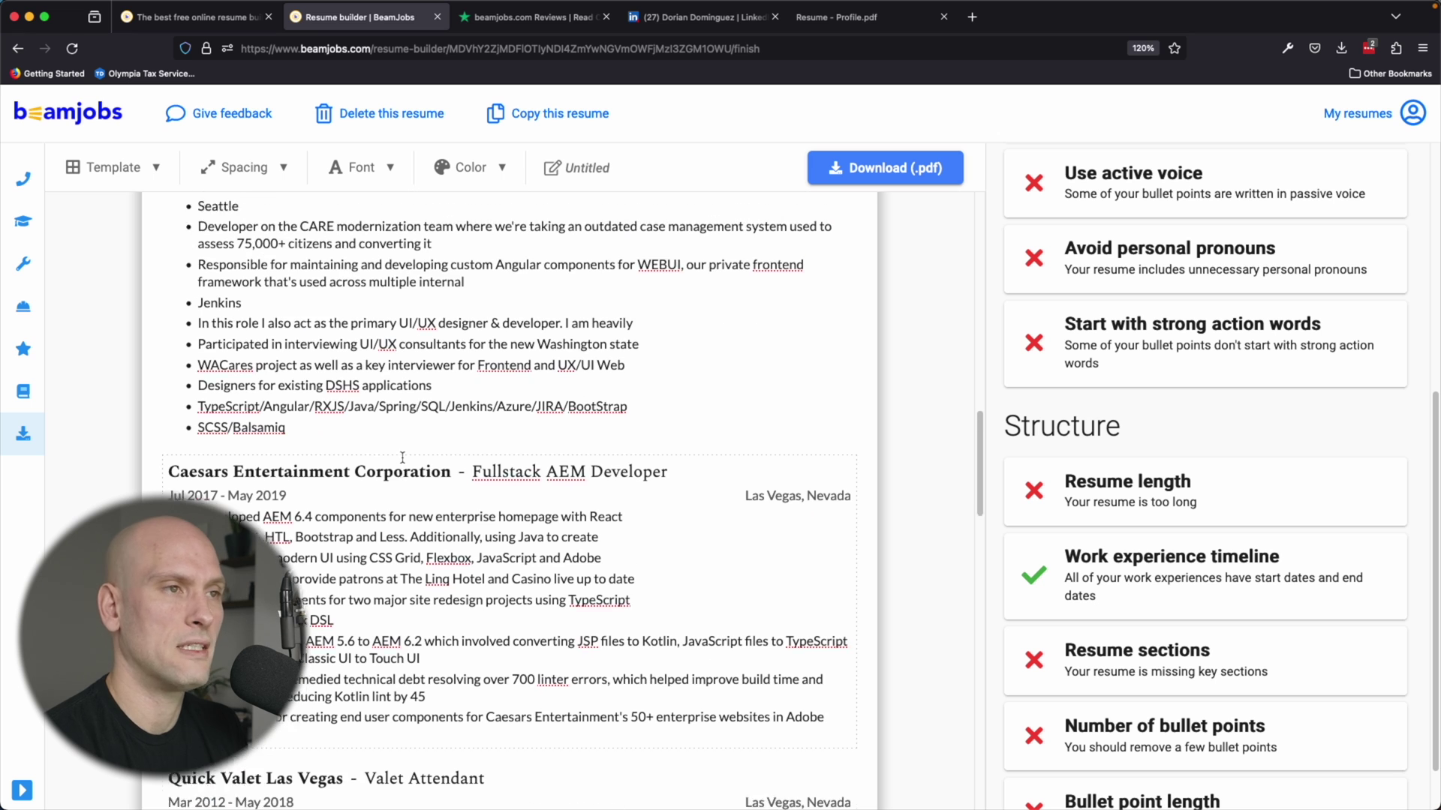
pyautogui.scroll(13, 403, 517)
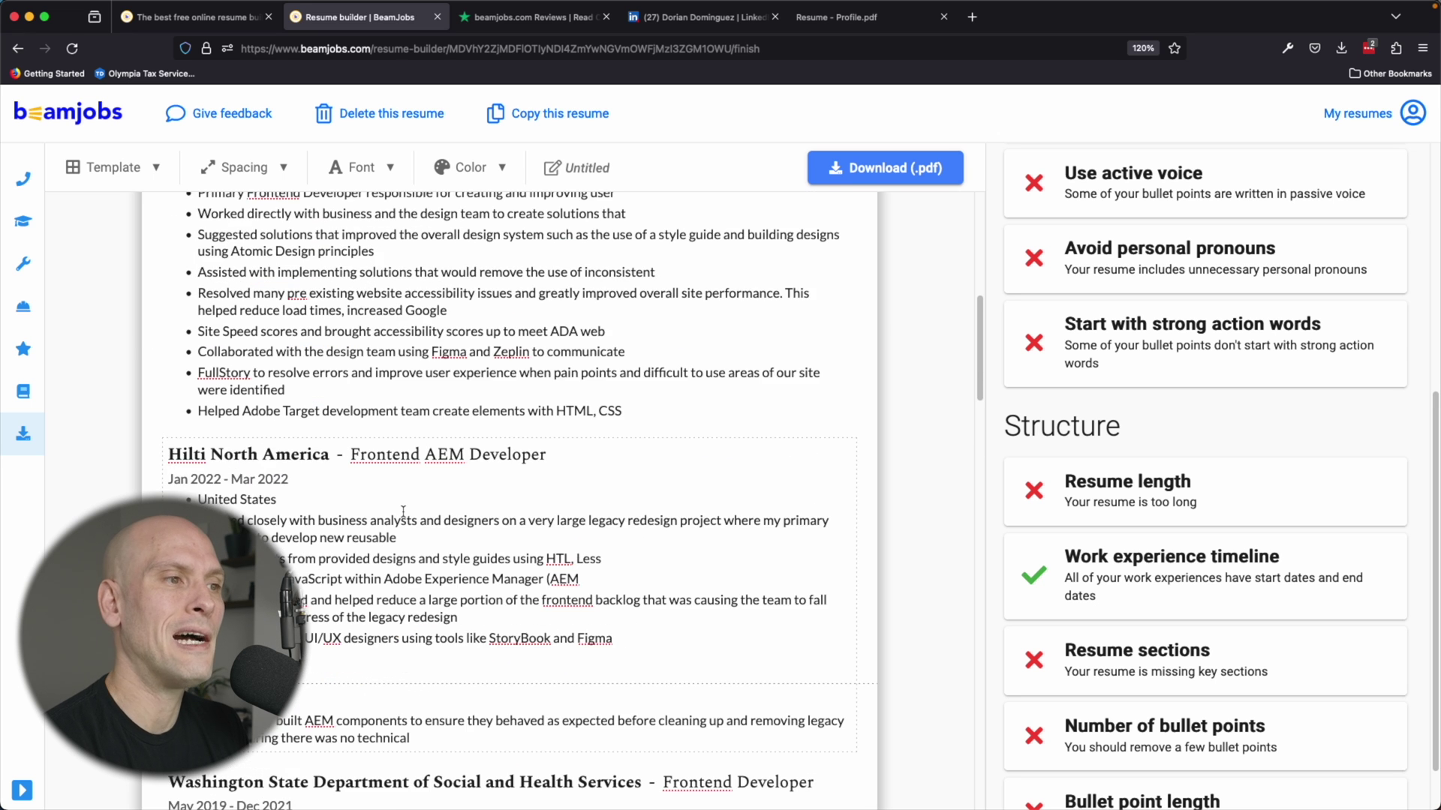
pyautogui.scroll(1, 398, 484)
pyautogui.scroll(-2, 1152, 524)
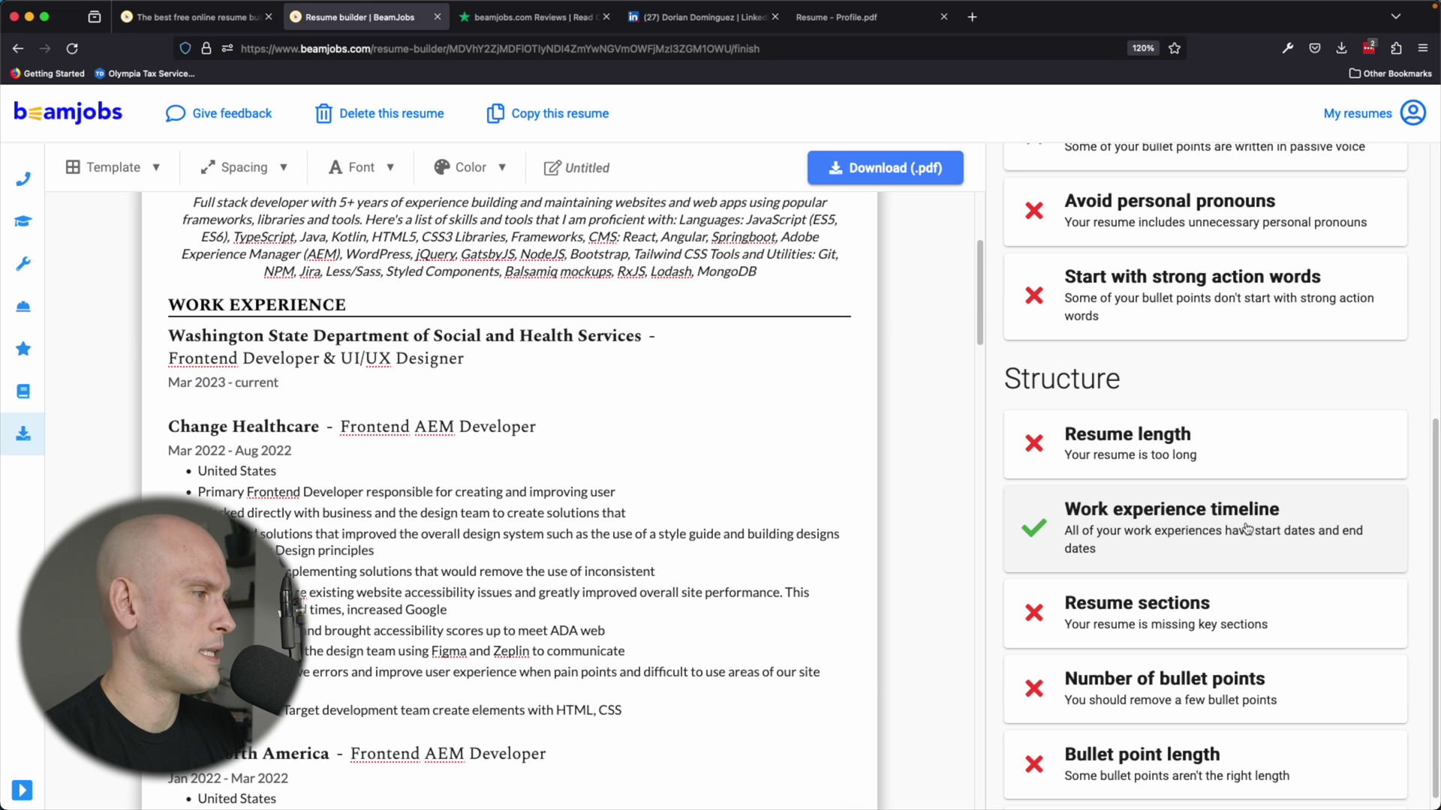
pyautogui.scroll(-3, 1153, 525)
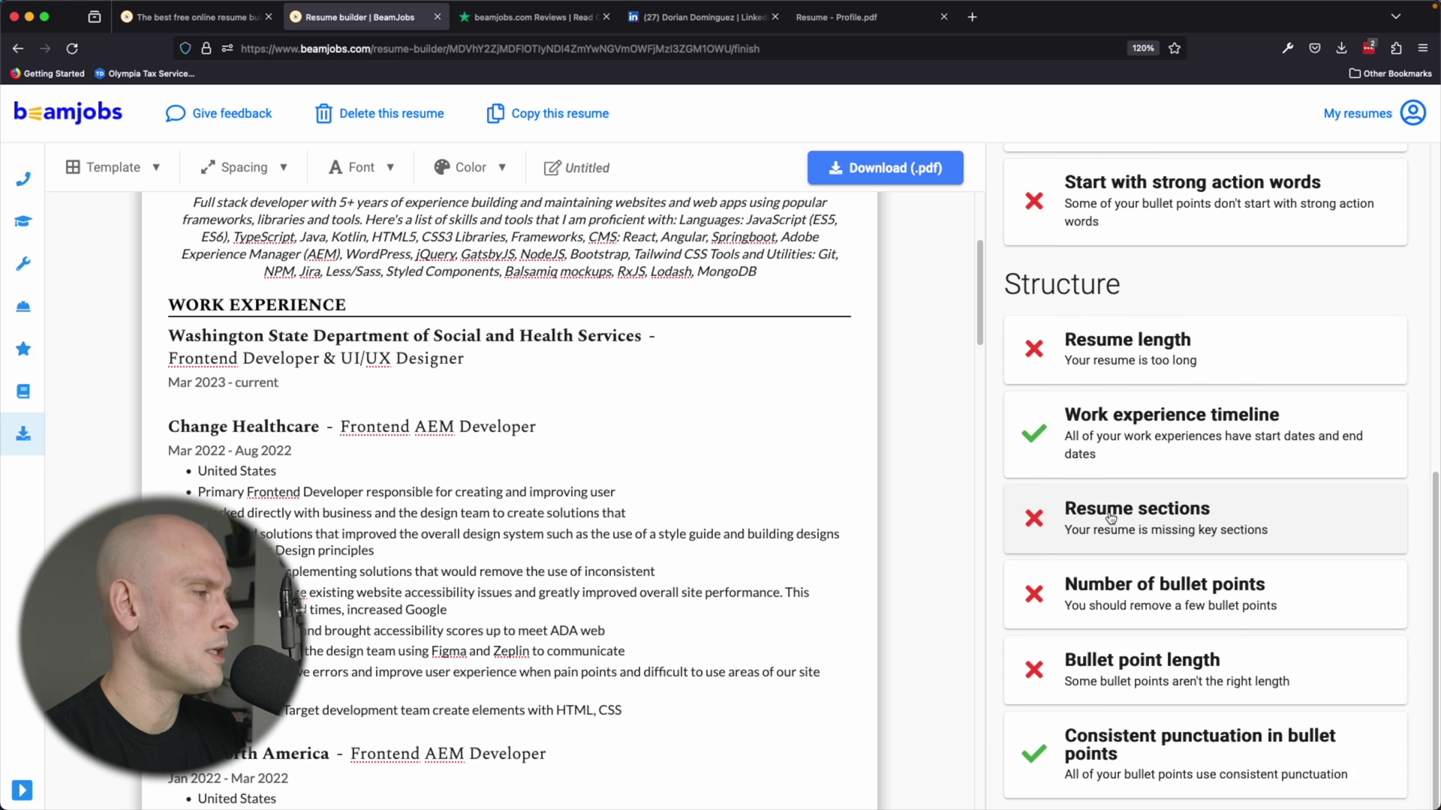
pyautogui.scroll(-1, 1170, 499)
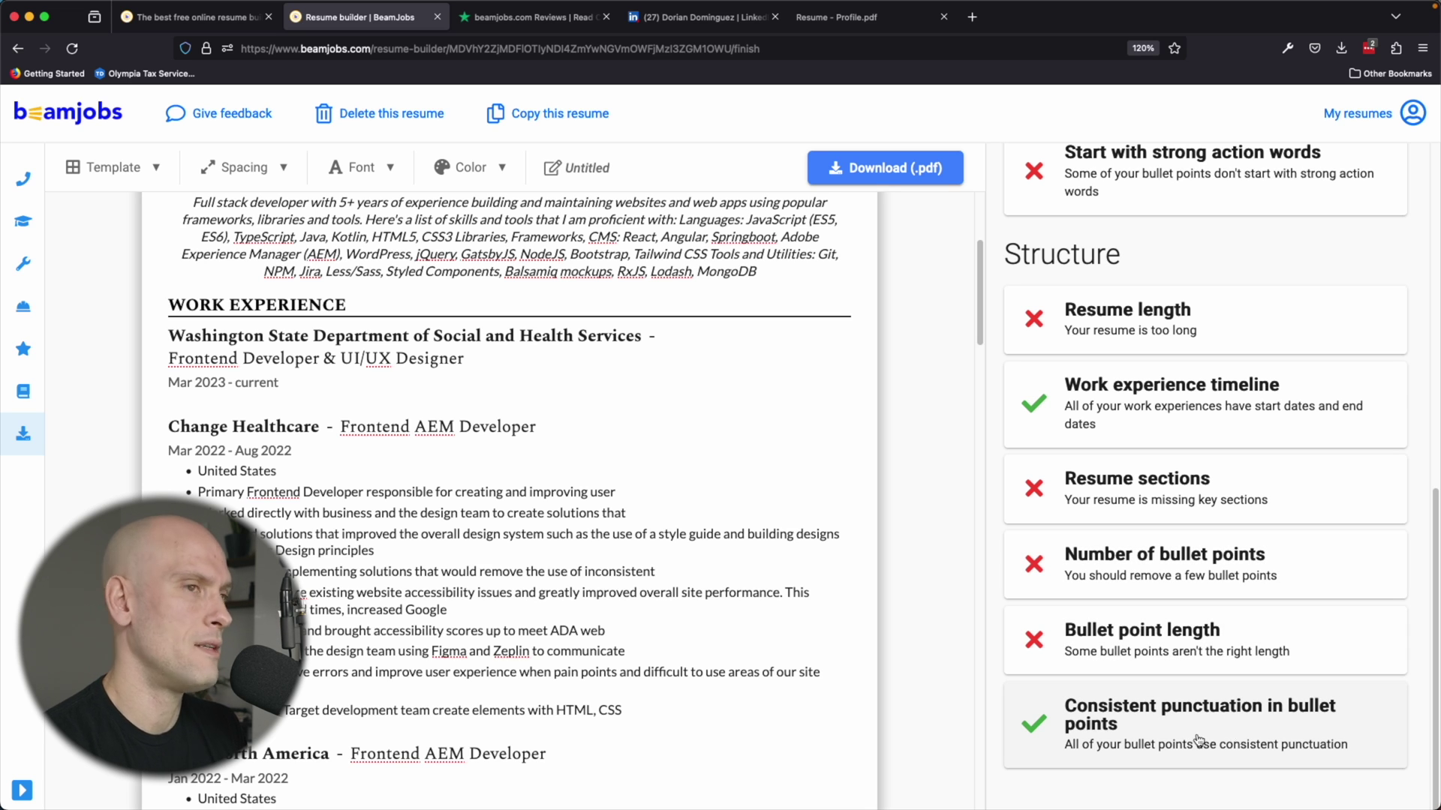
pyautogui.scroll(4, 748, 499)
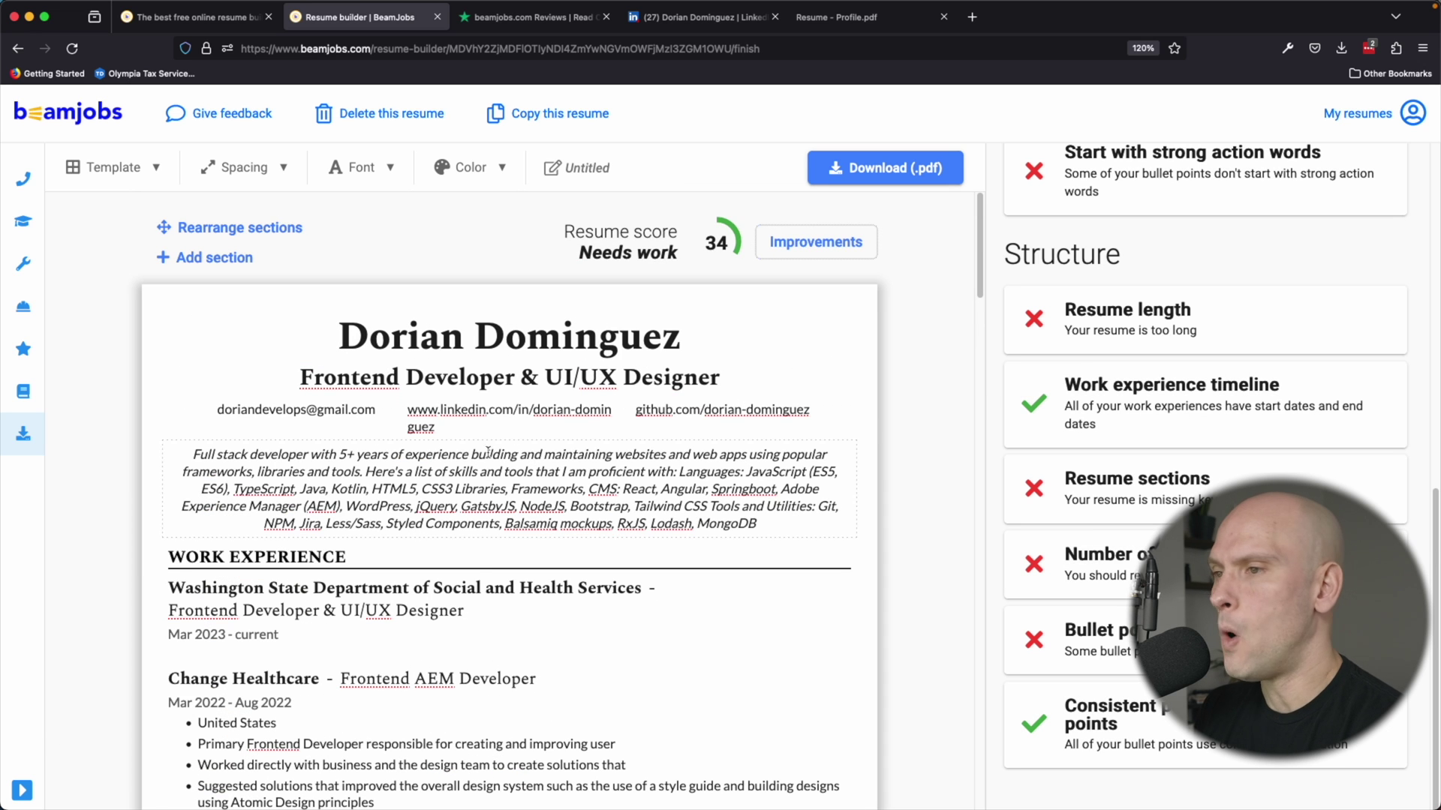
pyautogui.scroll(-1, 575, 424)
pyautogui.scroll(-10, 585, 417)
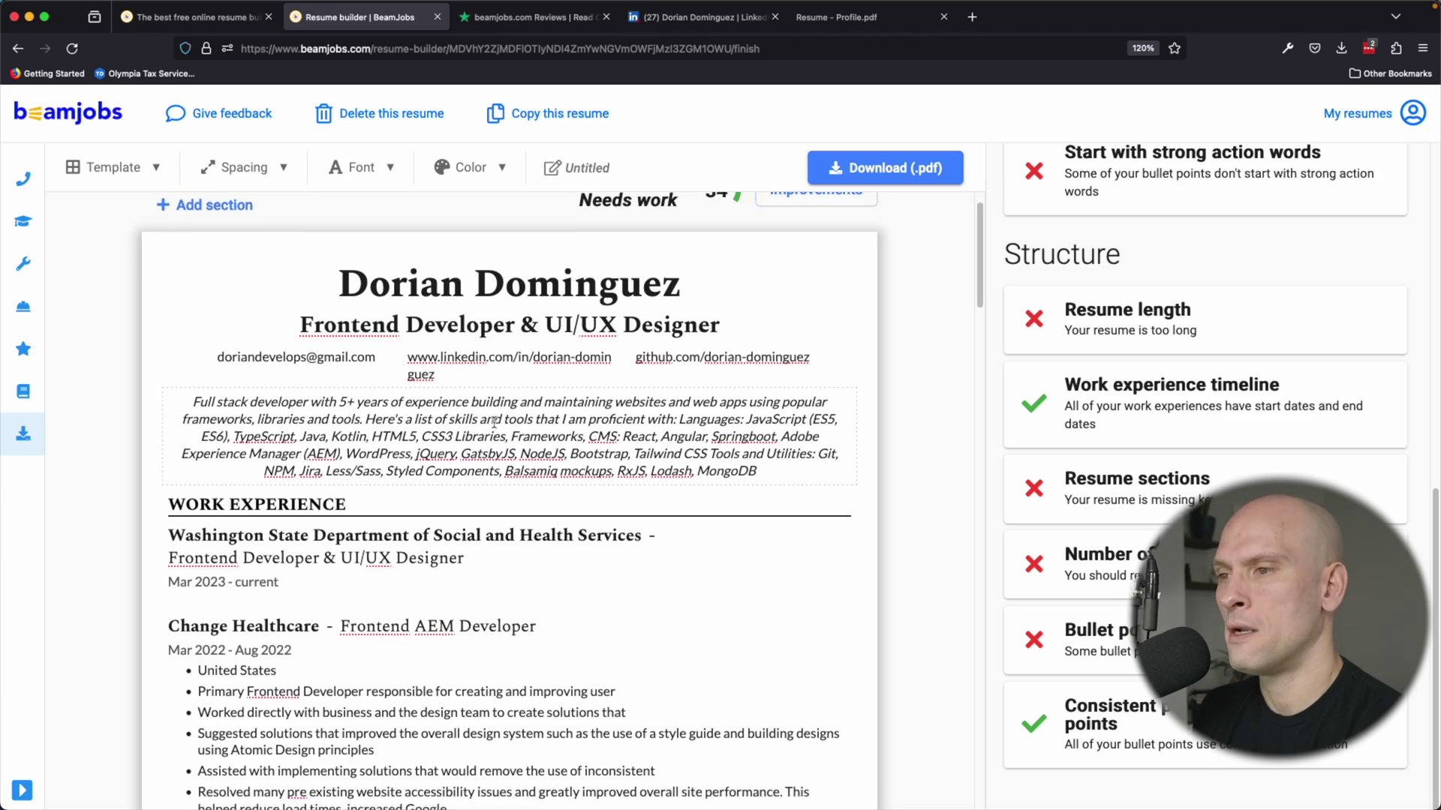
pyautogui.scroll(-15, 493, 423)
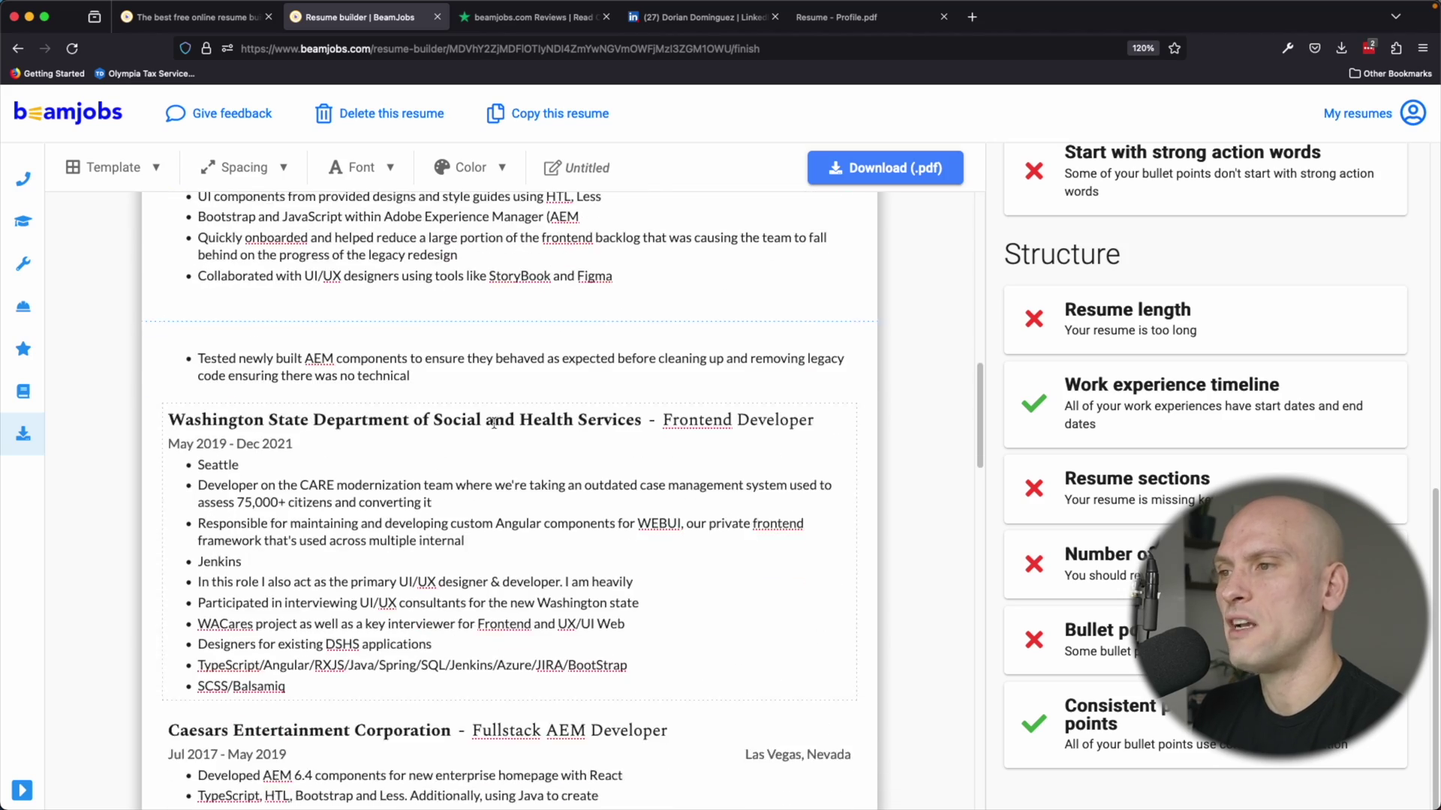
pyautogui.scroll(-10, 493, 424)
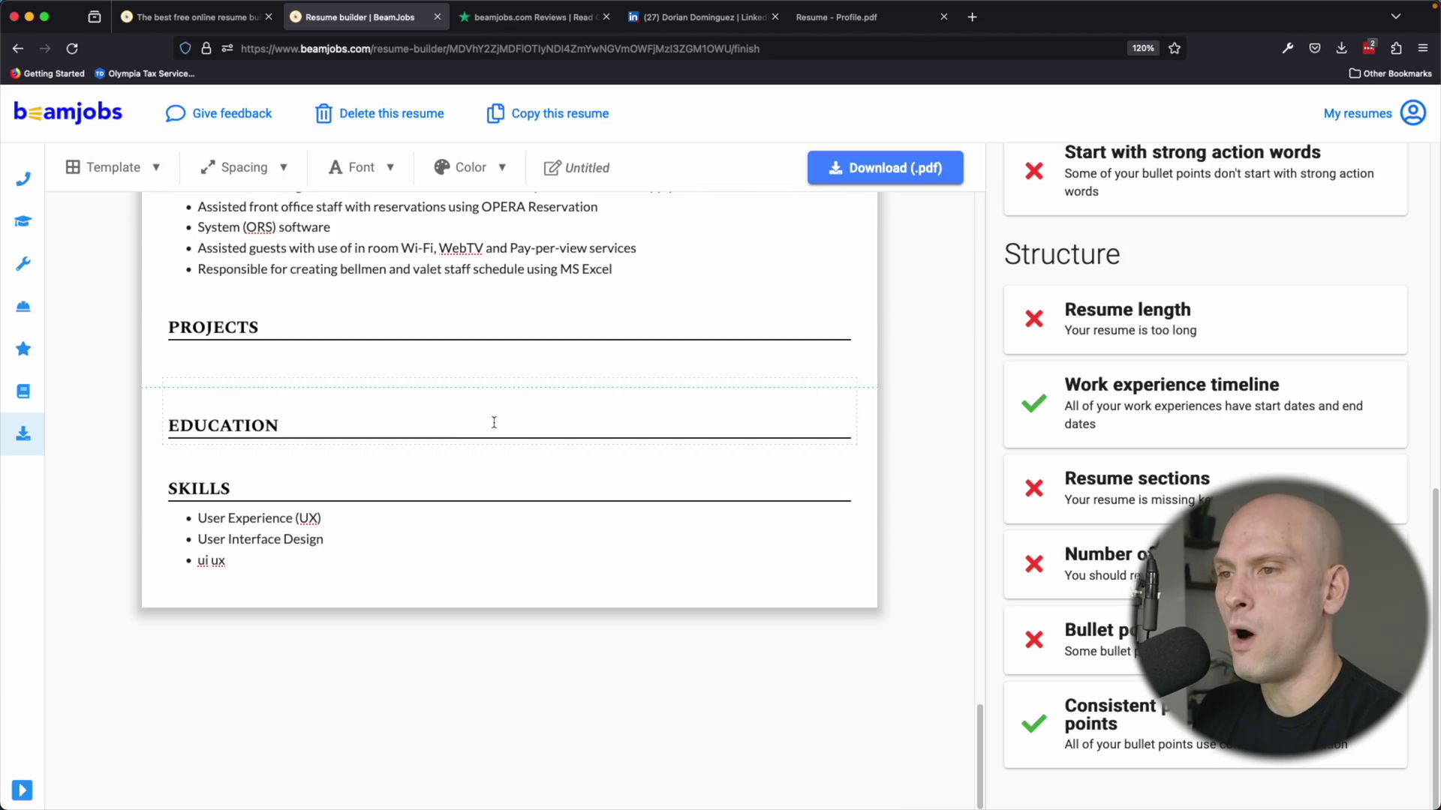
pyautogui.click(270, 560)
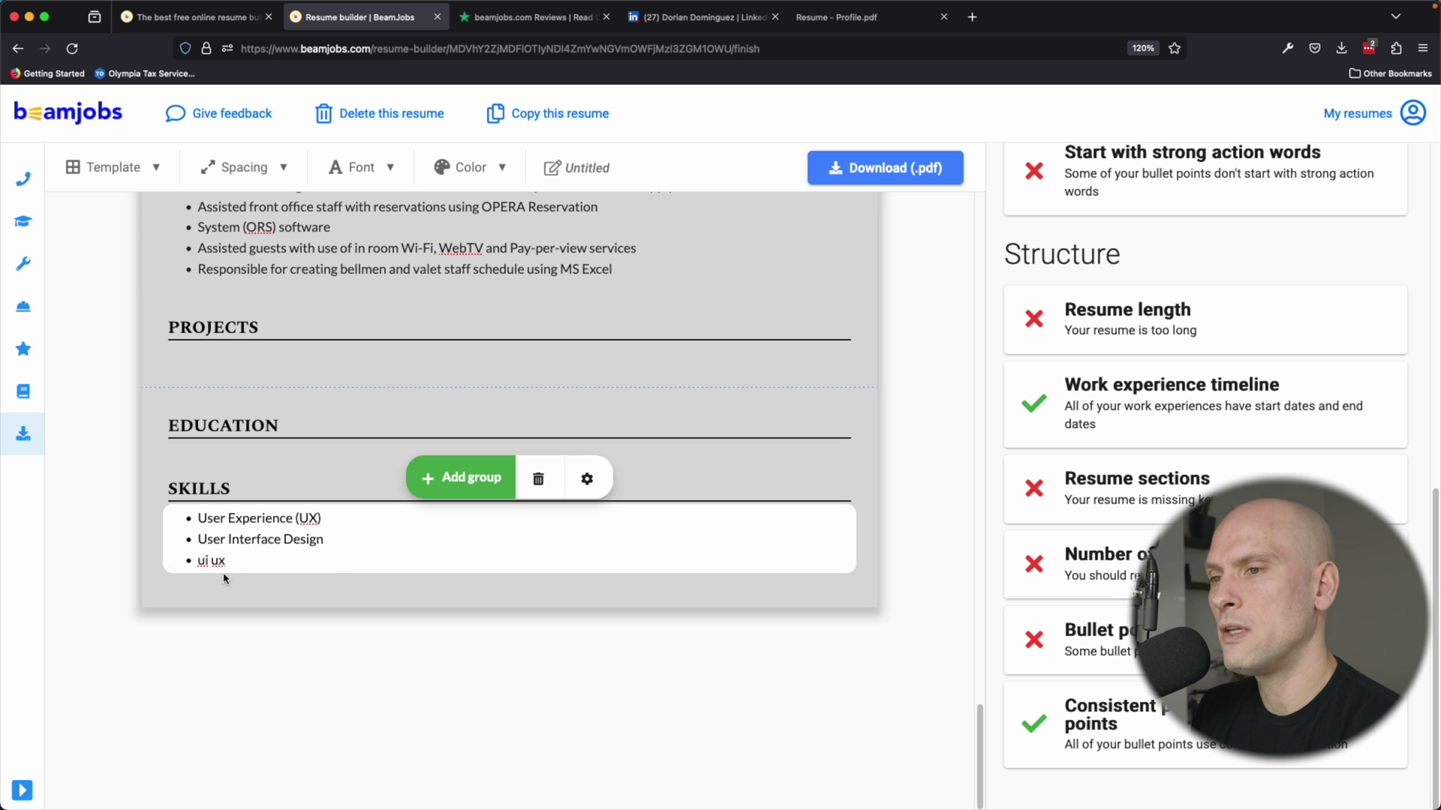
pyautogui.moveTo(227, 559); pyautogui.dragTo(195, 559)
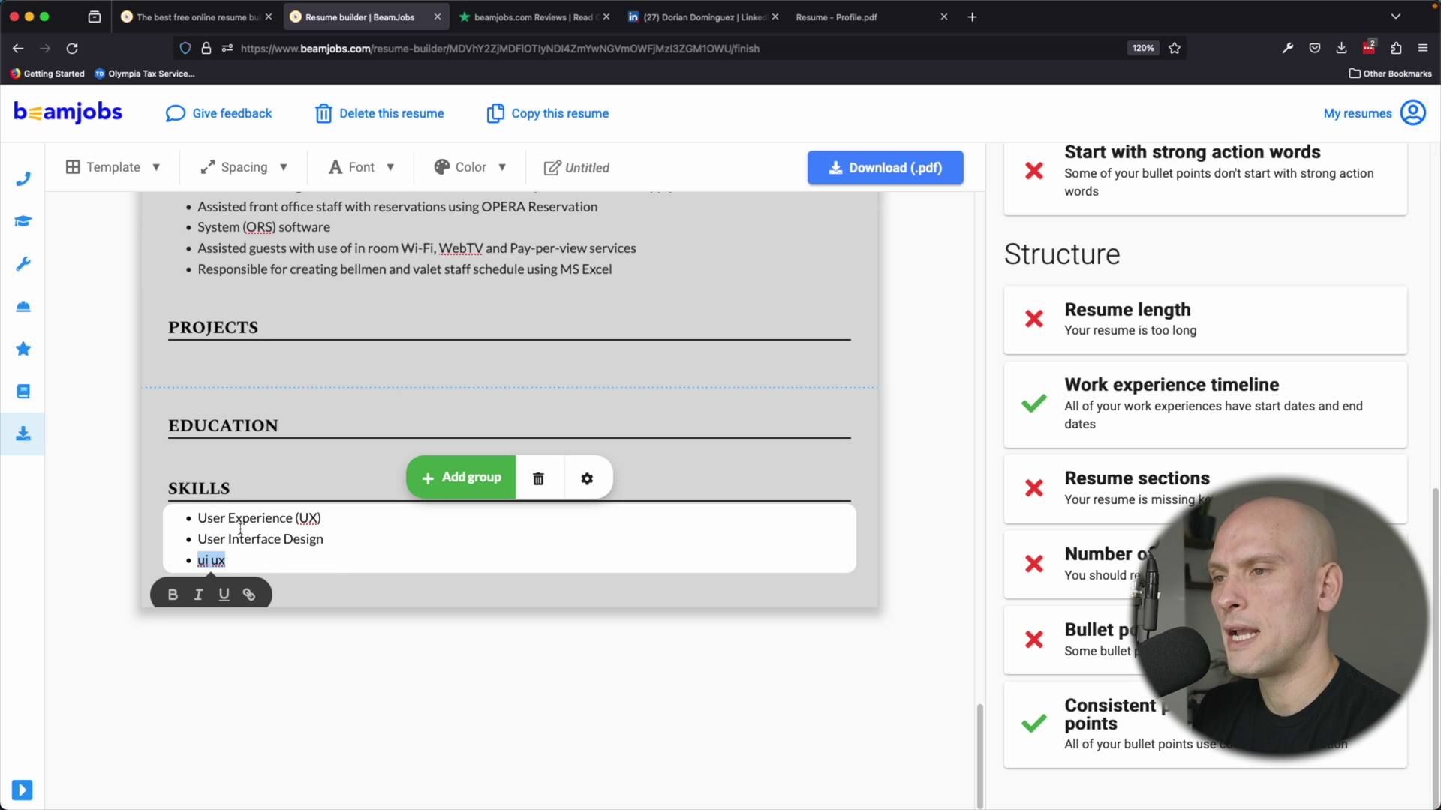
pyautogui.moveTo(328, 540); pyautogui.dragTo(197, 540)
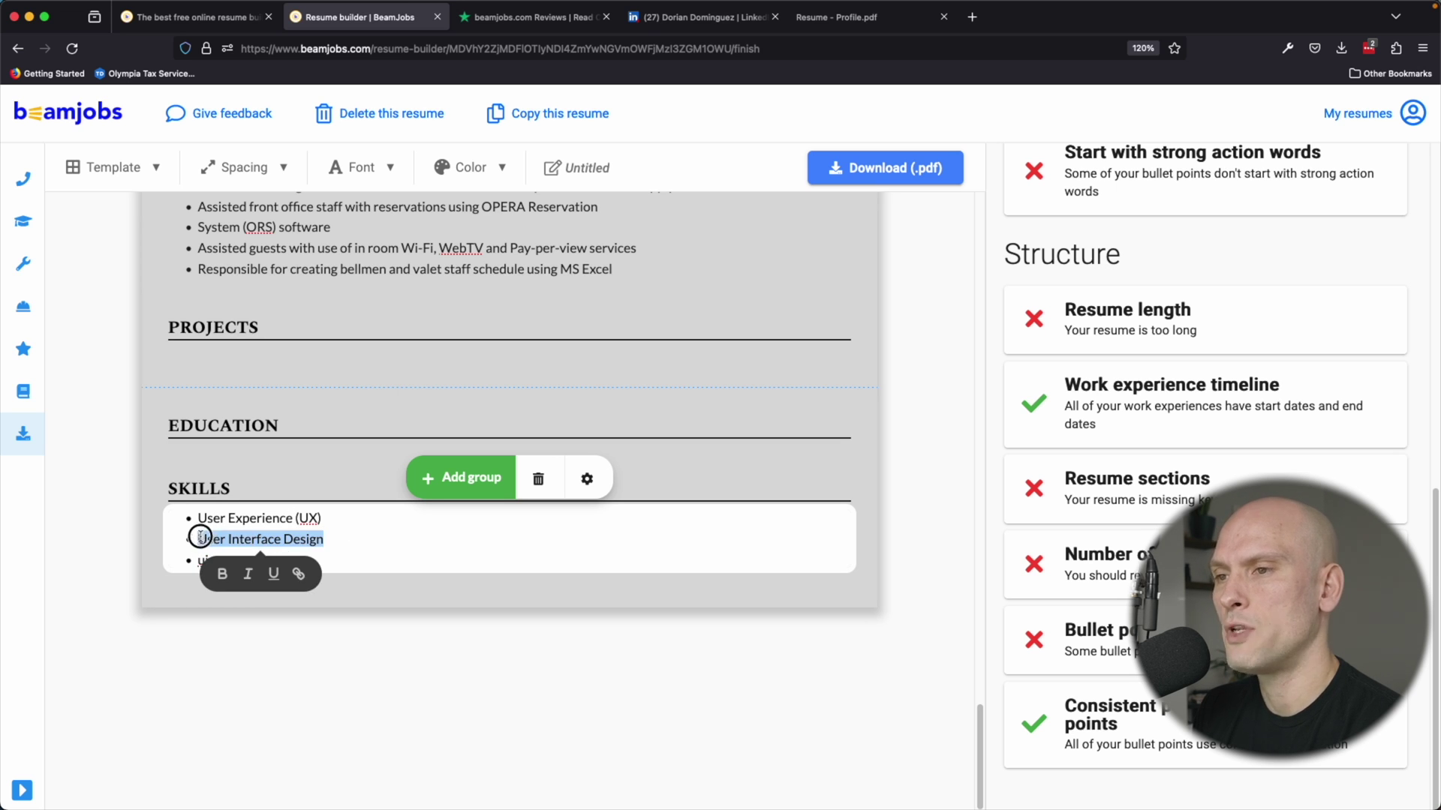
pyautogui.click(330, 517)
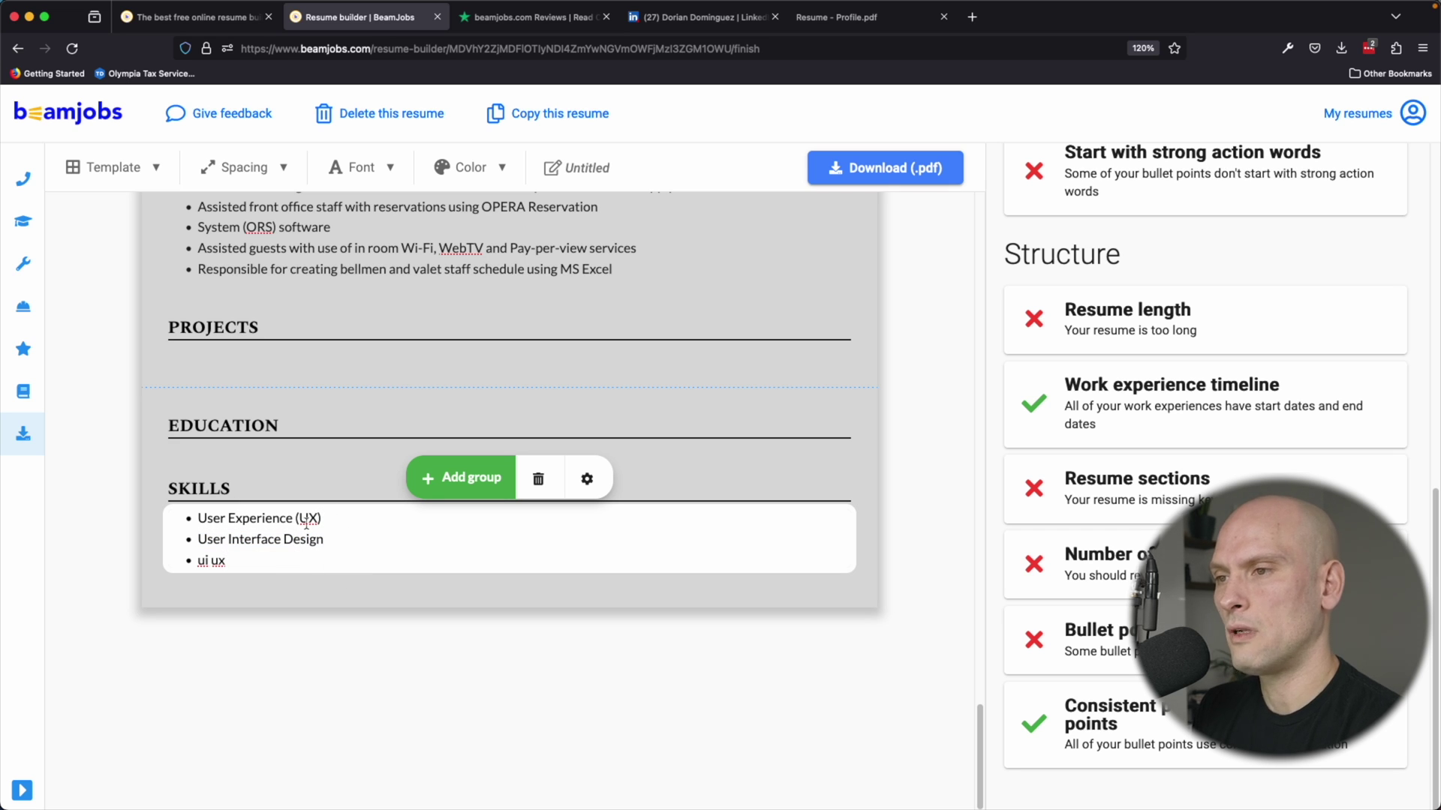
pyautogui.click(337, 519)
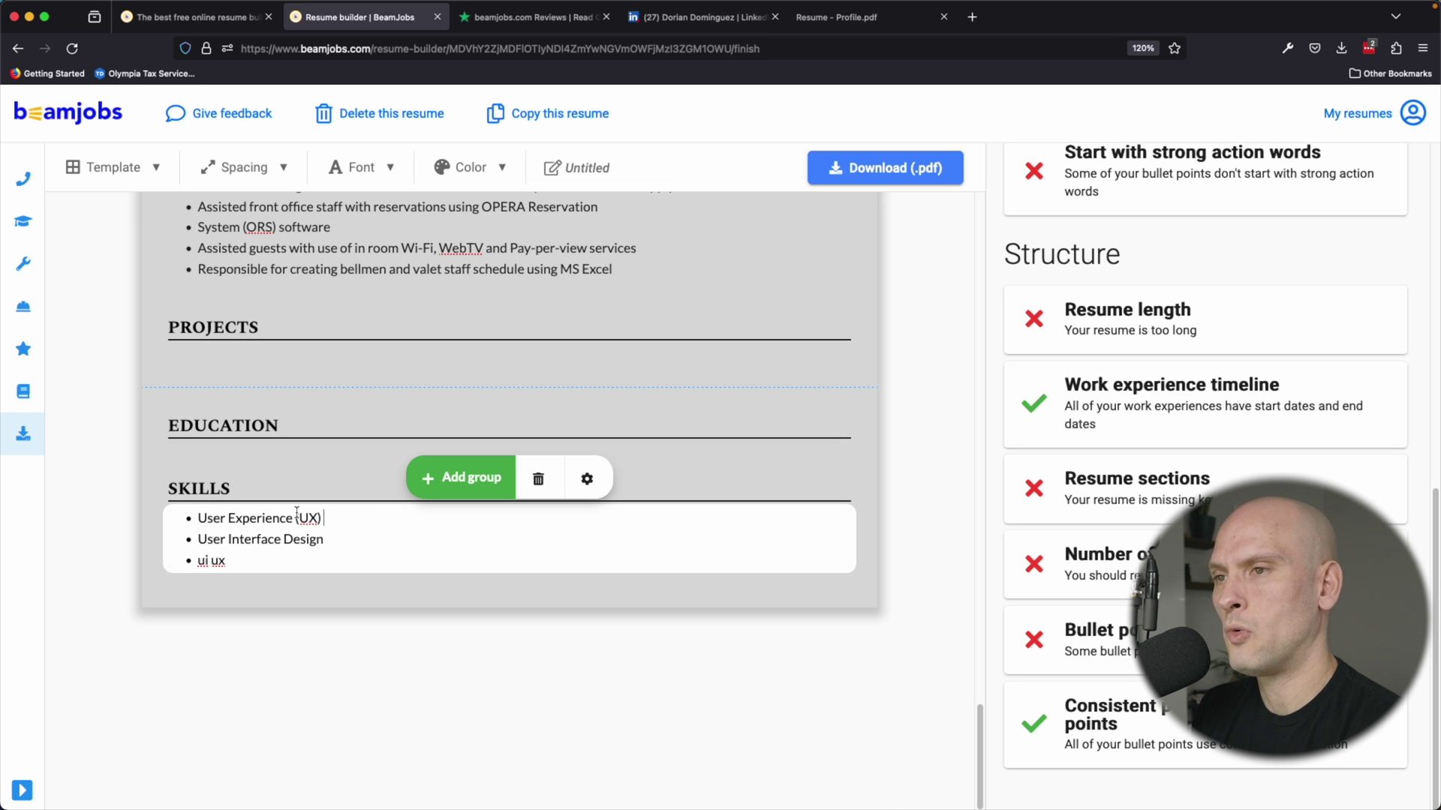
pyautogui.scroll(10, 297, 513)
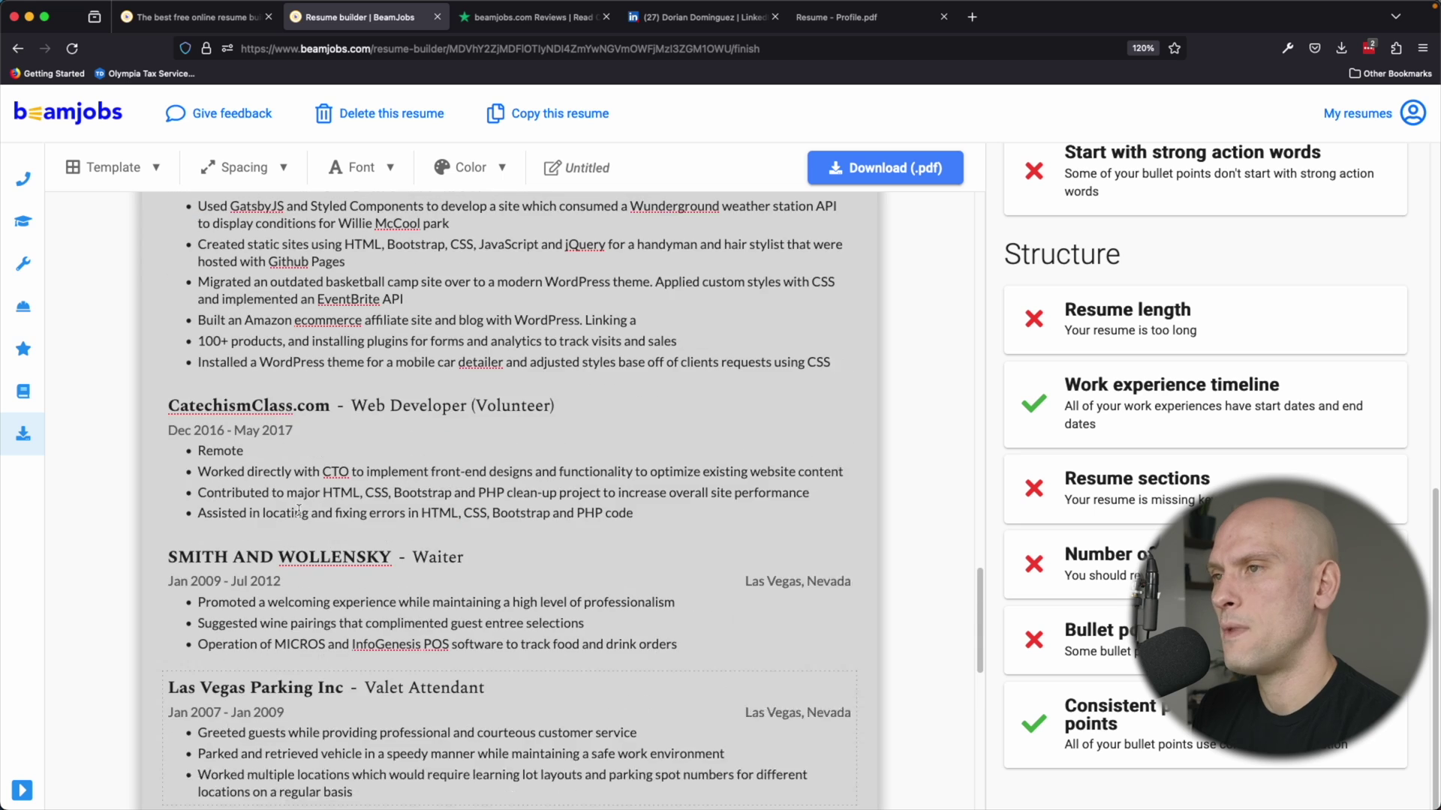
pyautogui.scroll(10, 299, 511)
pyautogui.scroll(-10, 299, 513)
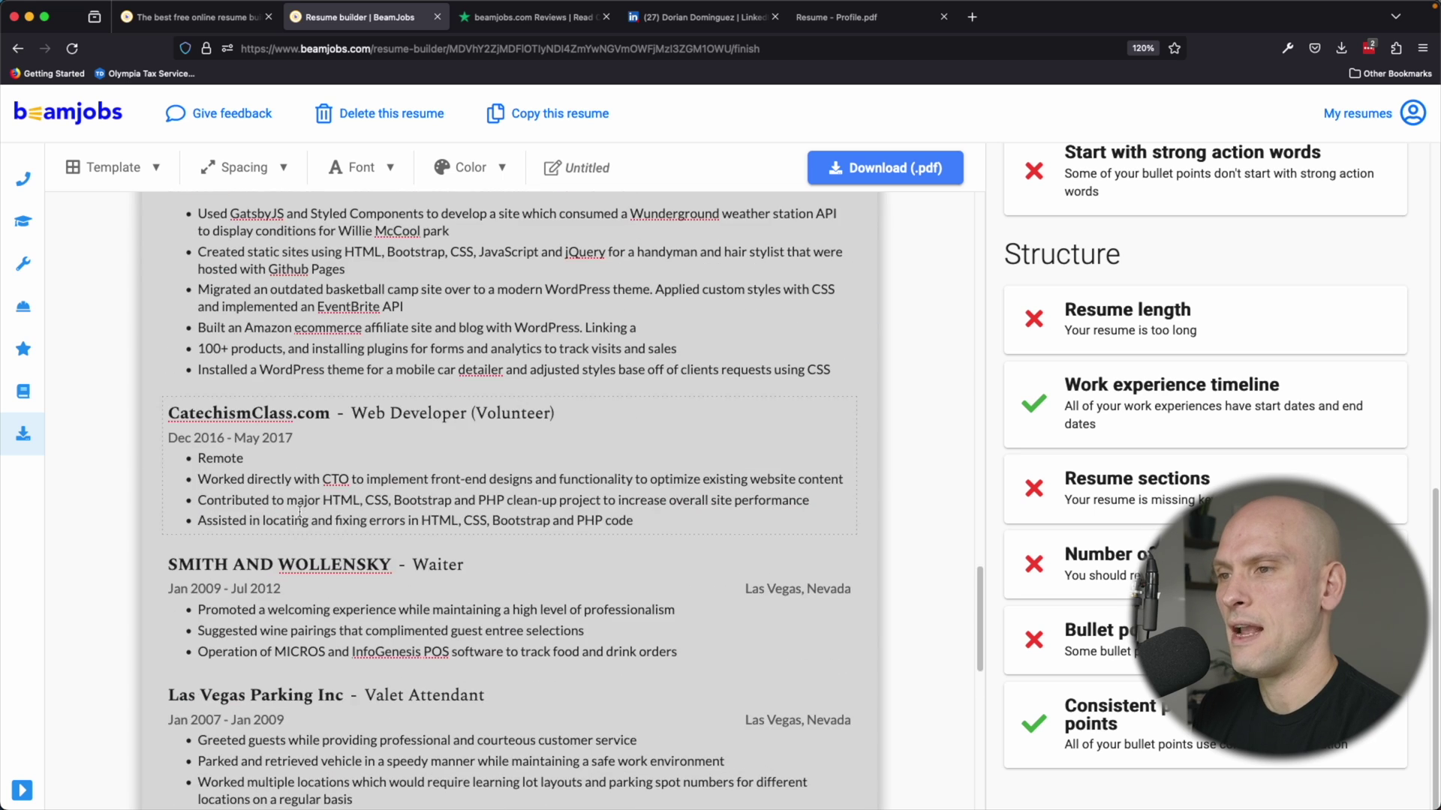
pyautogui.scroll(-15, 300, 513)
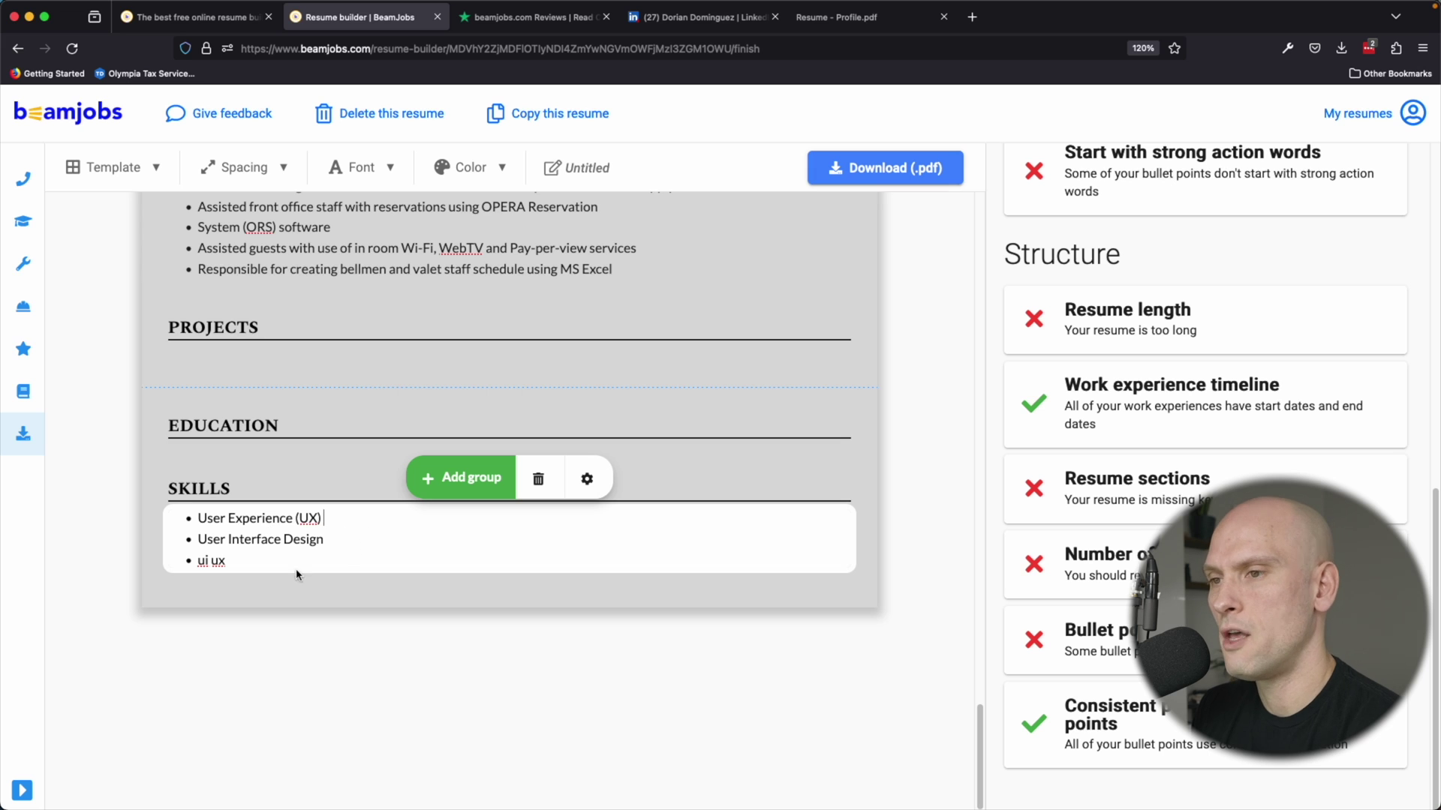
pyautogui.click(229, 561)
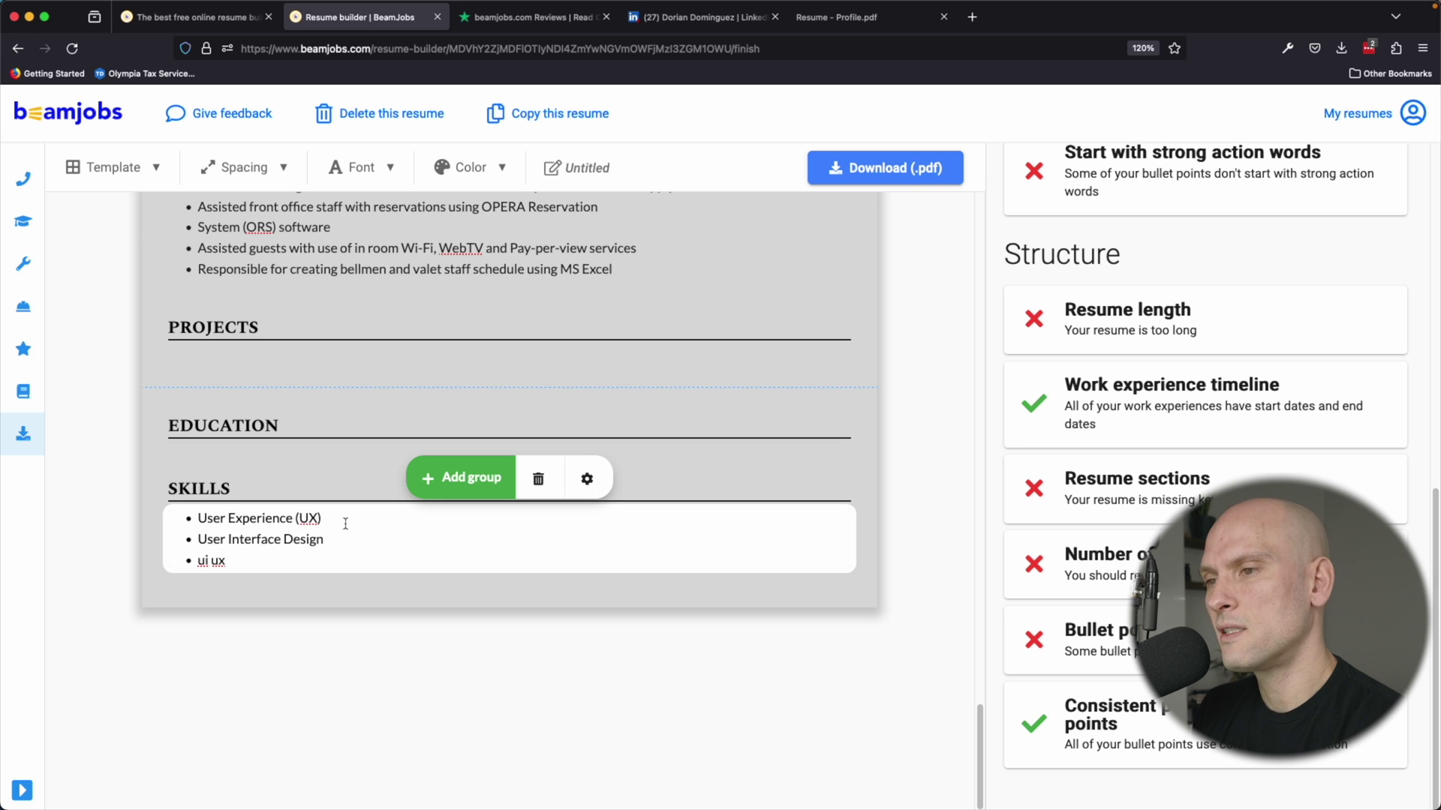
pyautogui.scroll(5, 345, 523)
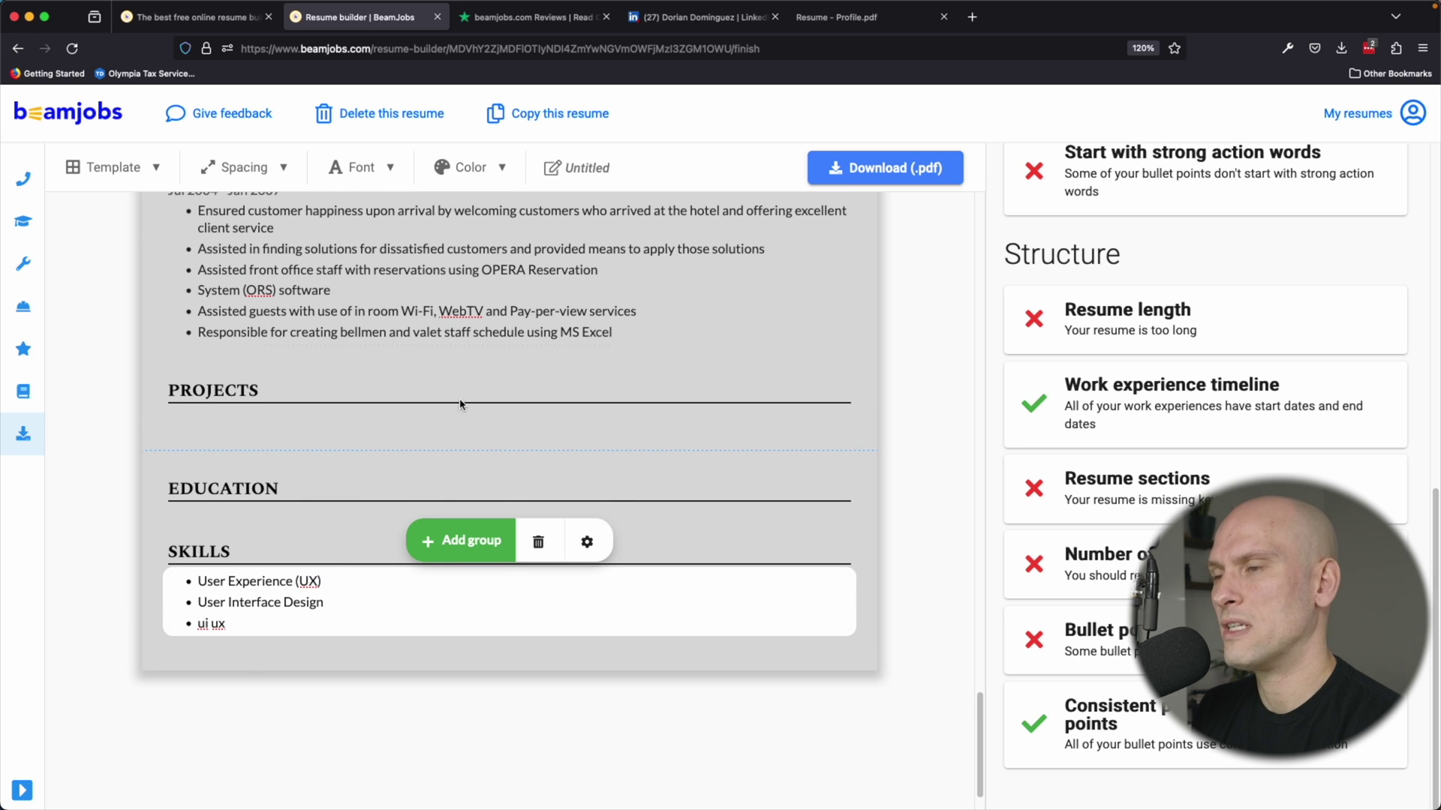
pyautogui.scroll(20, 398, 381)
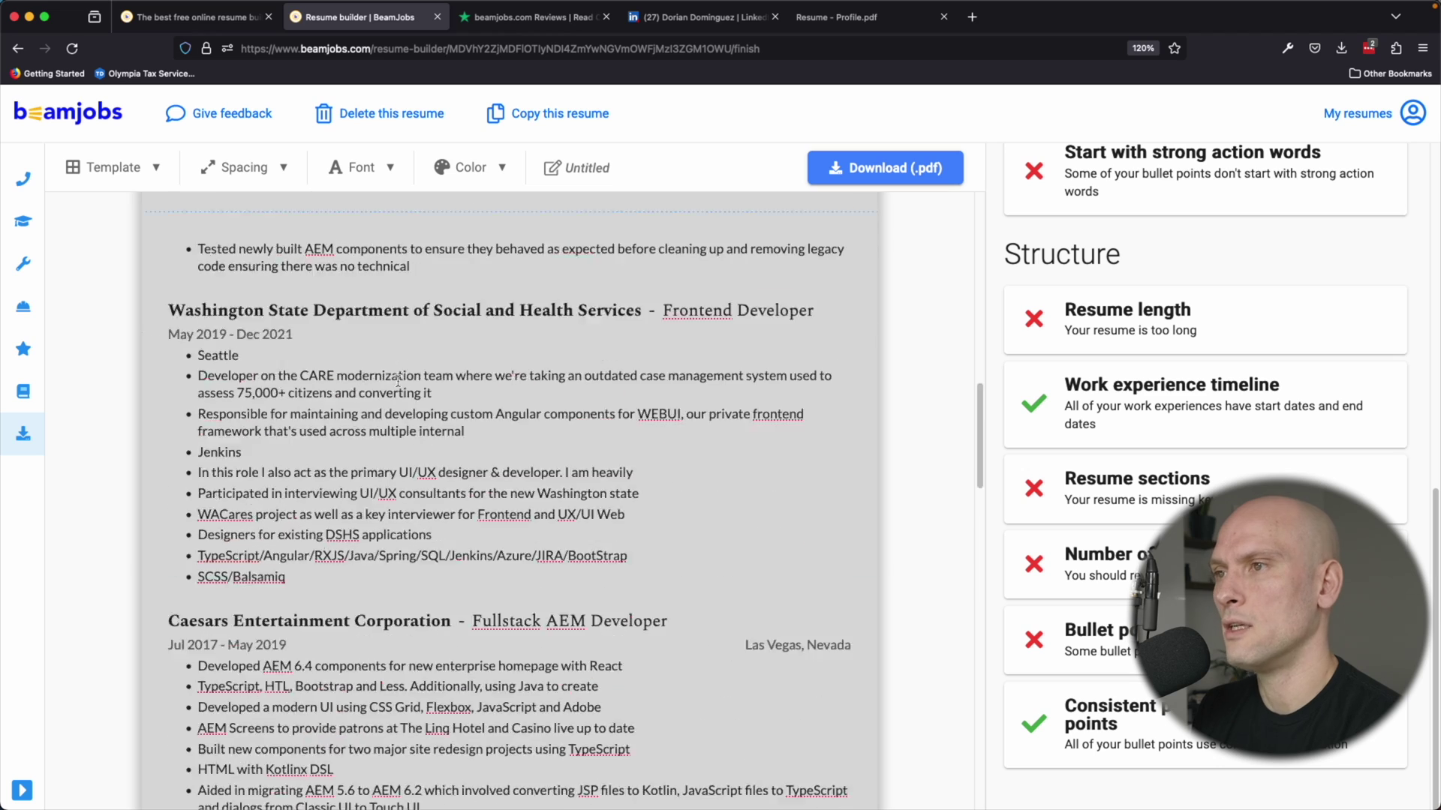
pyautogui.scroll(-20, 398, 377)
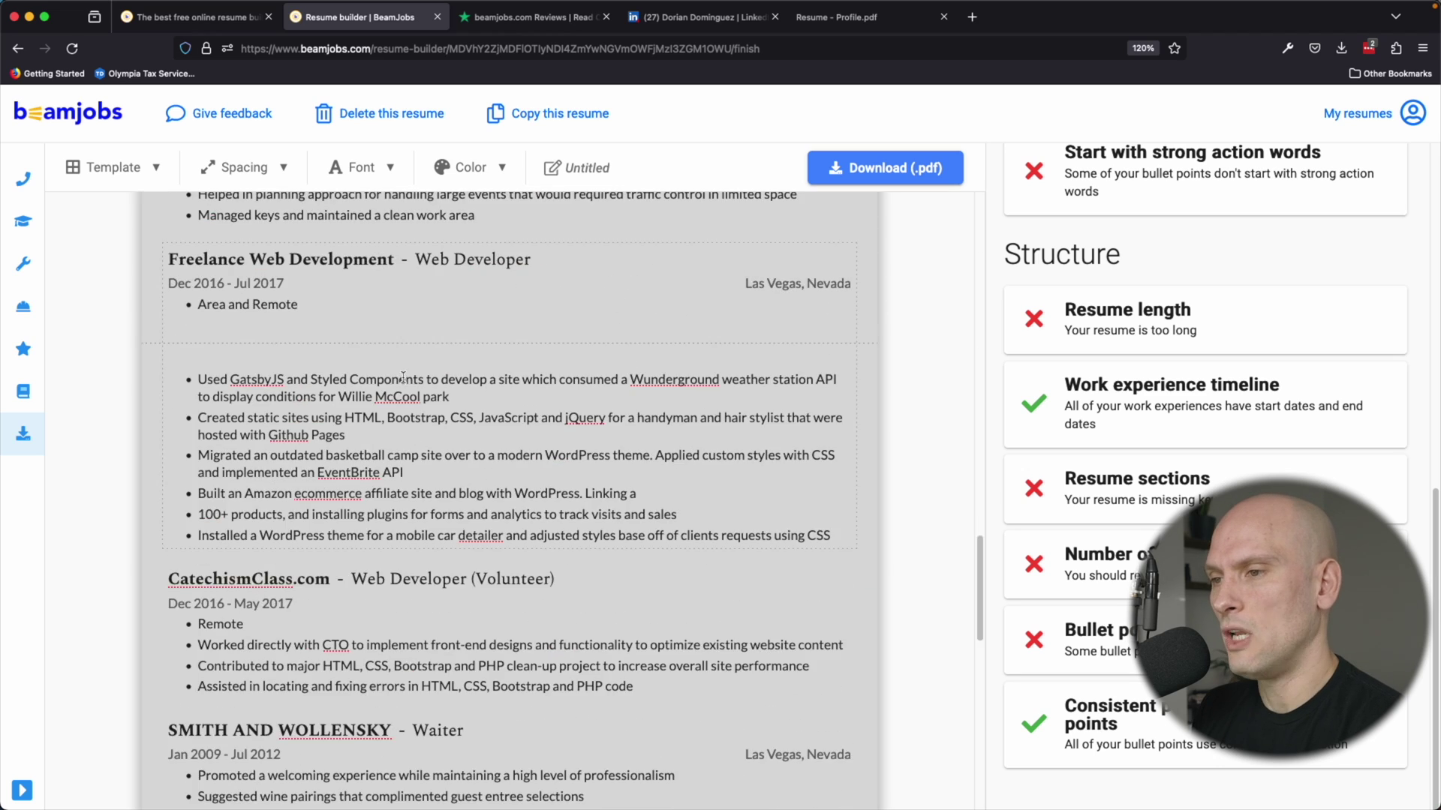
# Hide the empty Education section and place the cursor after the PROJECTS heading.
pyautogui.click(350, 409)
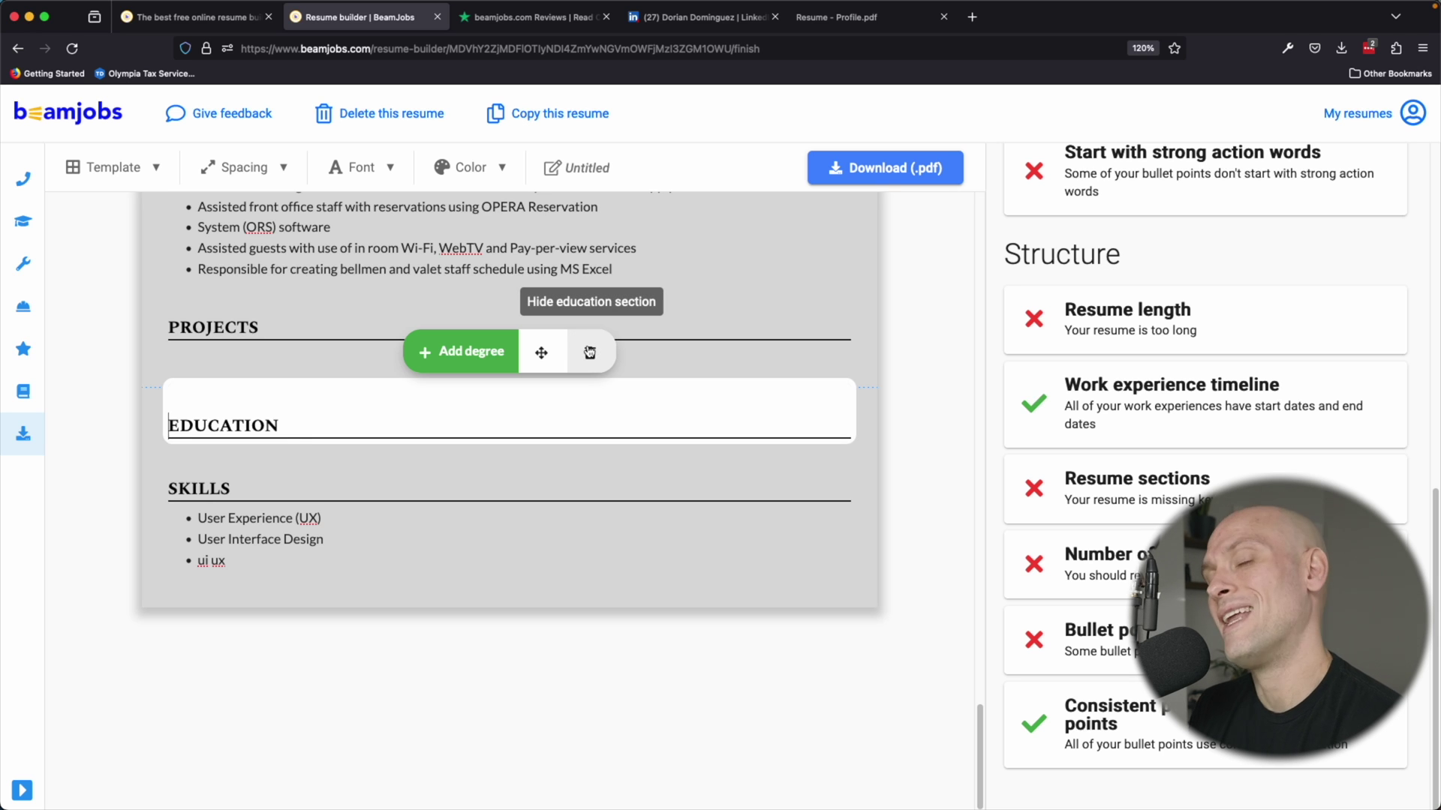
pyautogui.click(590, 353)
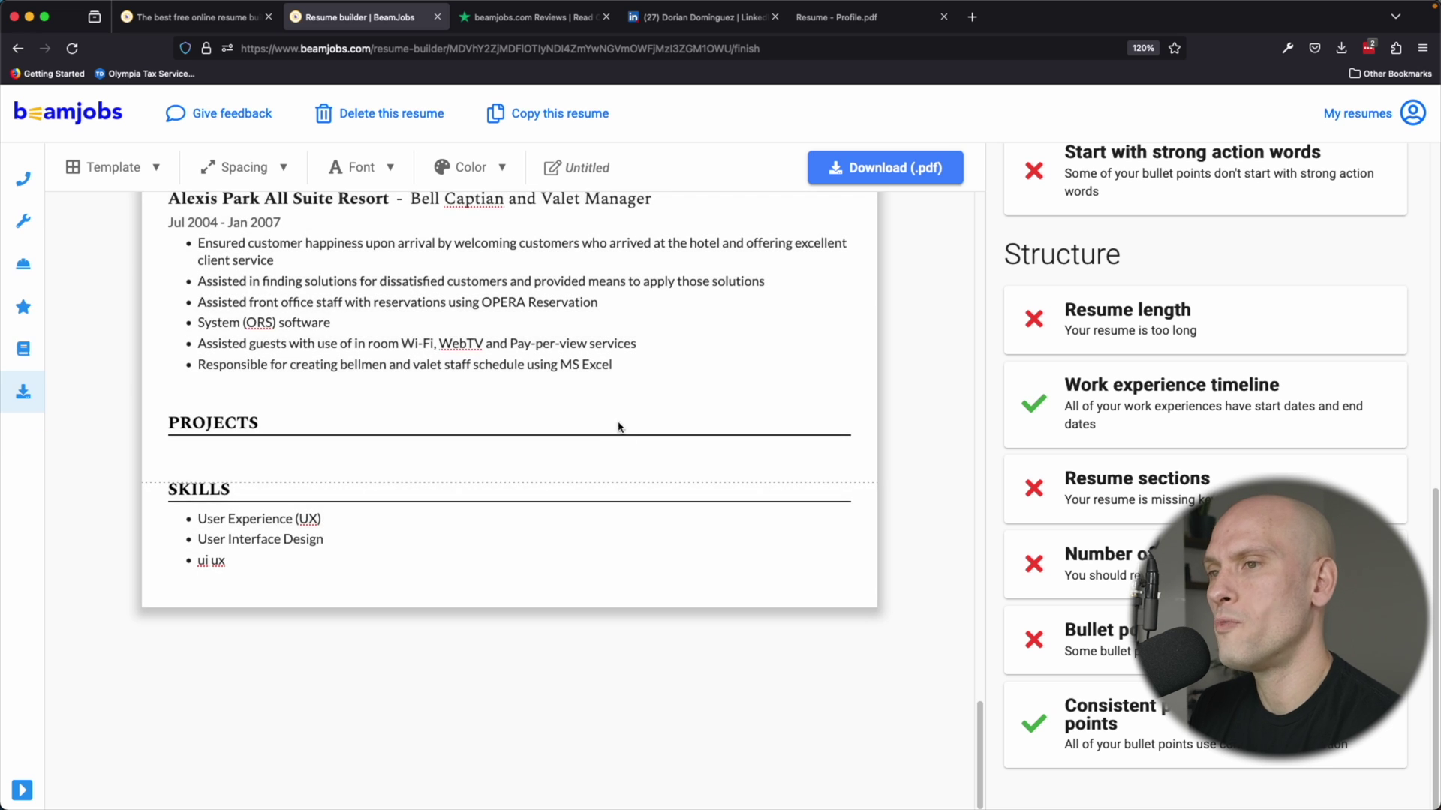
pyautogui.click(594, 421)
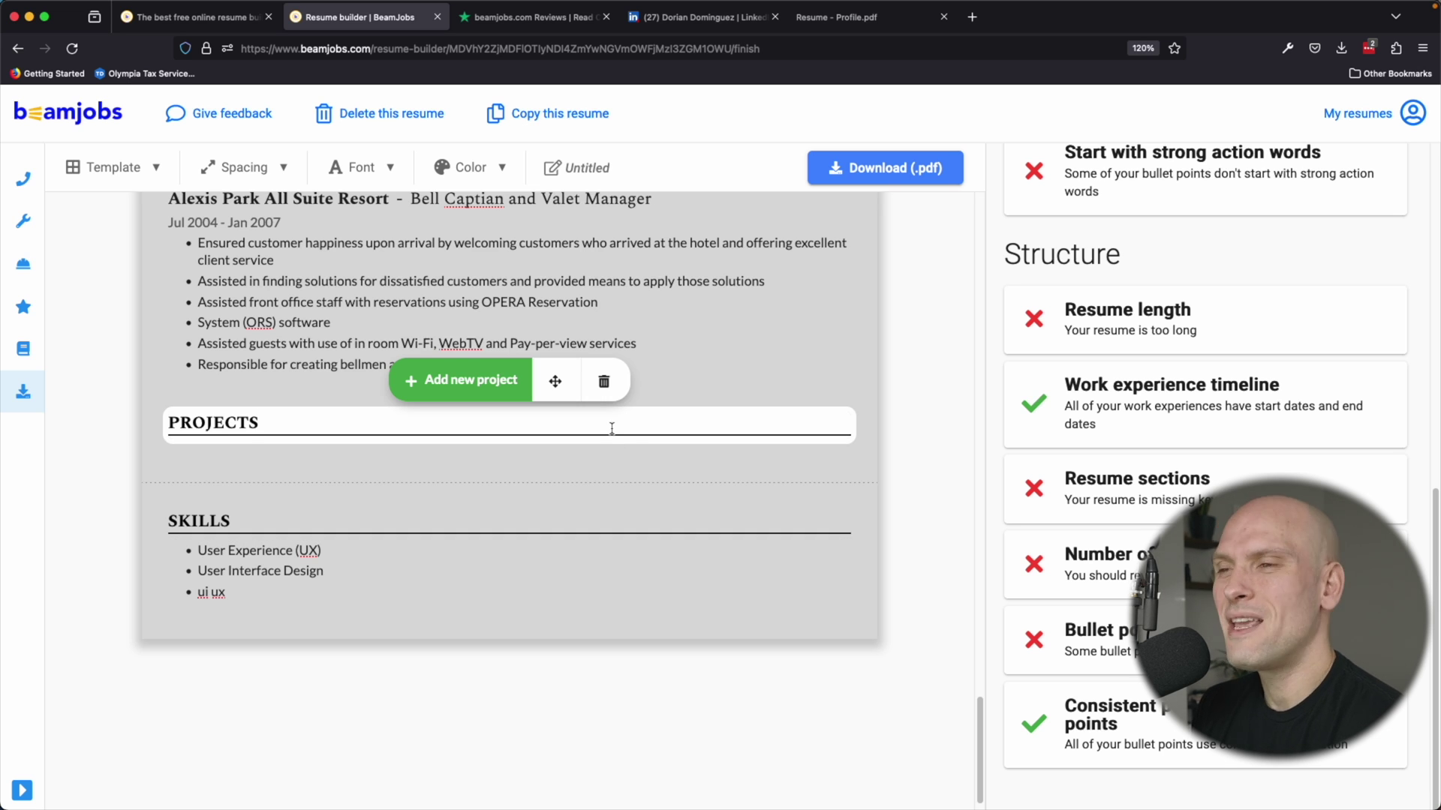
pyautogui.click(611, 429)
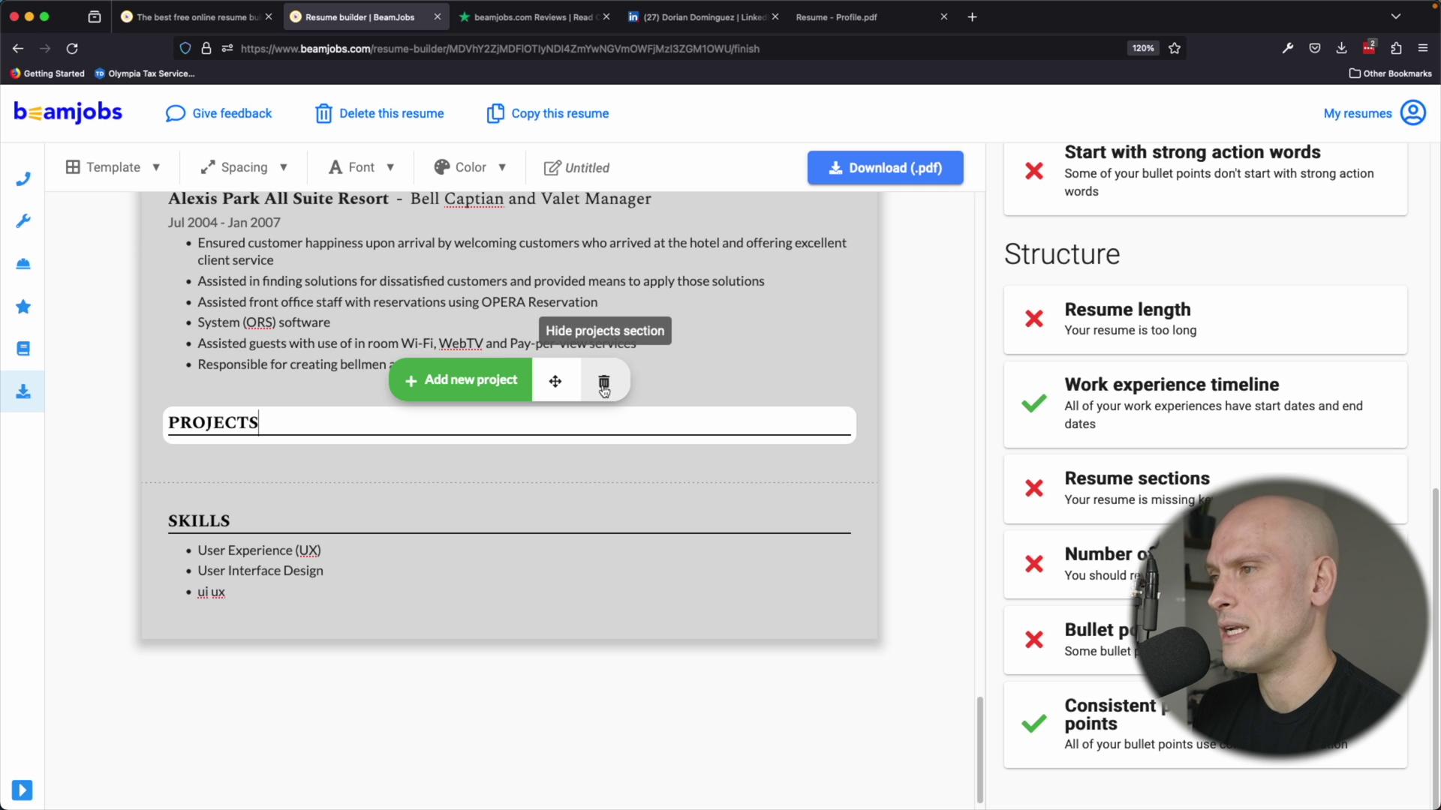
# Hide the empty Projects section and select the Alexis Park work entry.
pyautogui.click(604, 386)
pyautogui.click(505, 434)
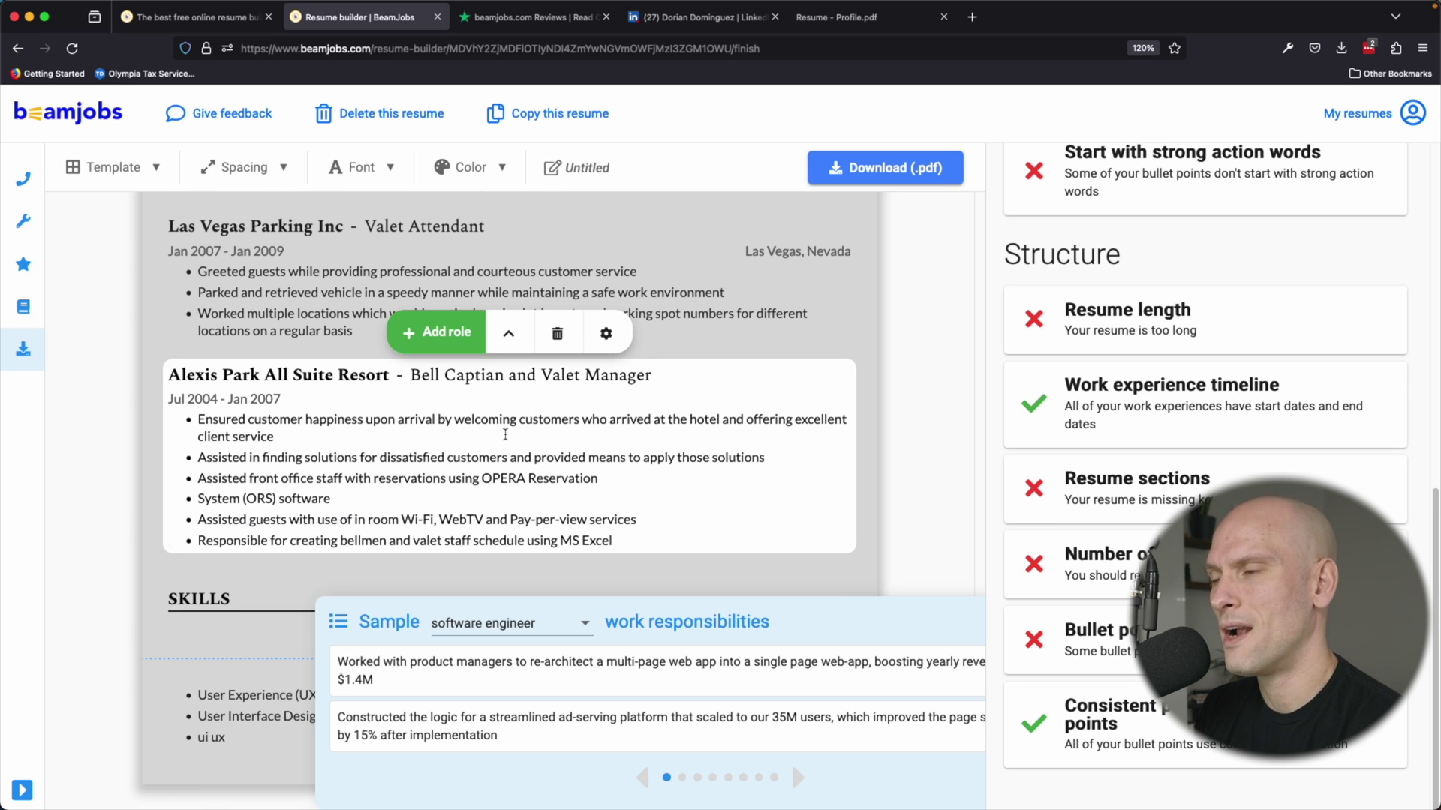
pyautogui.scroll(3, 505, 435)
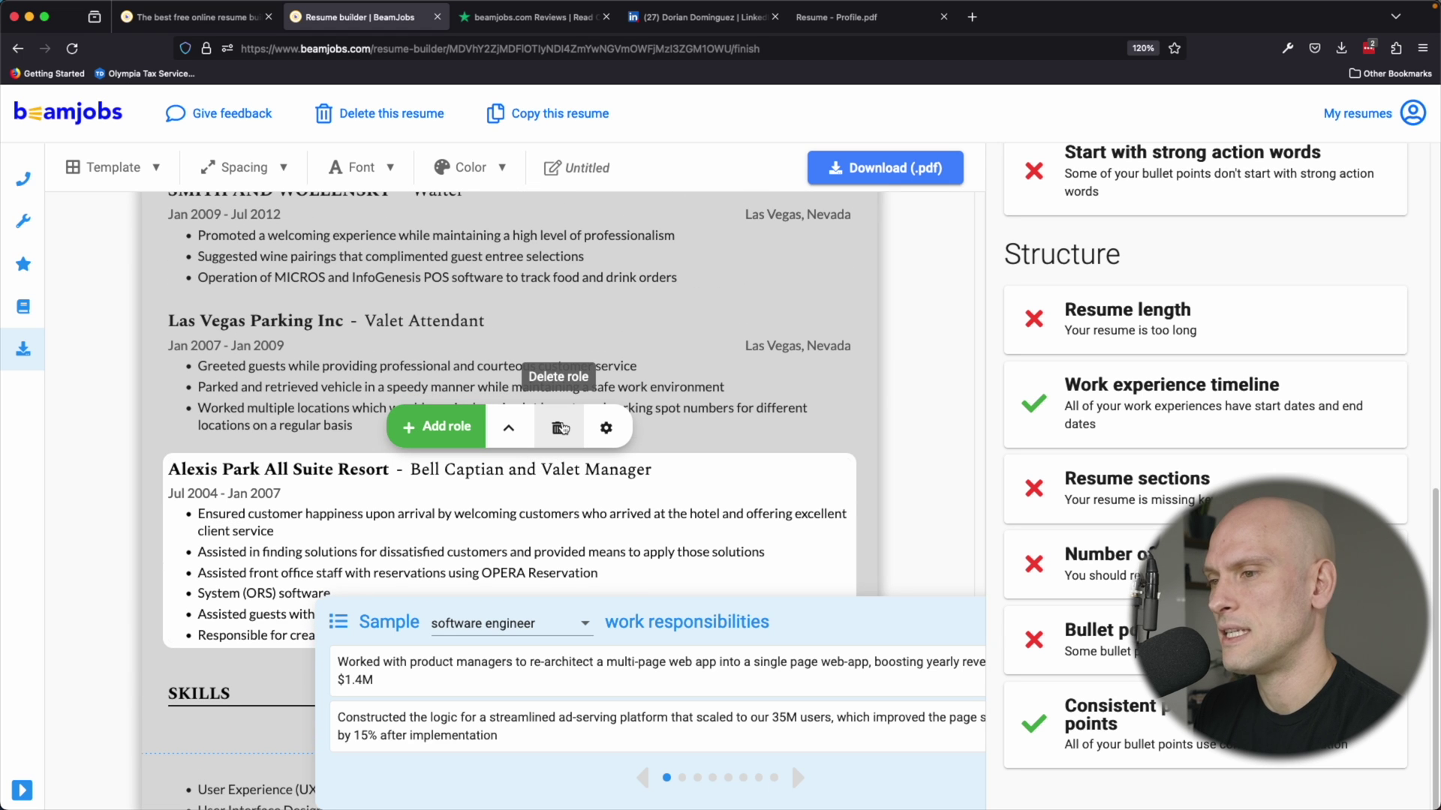
# Delete the Alexis Park role and the Las Vegas Parking Inc. role, confirming each deletion.
pyautogui.click(561, 429)
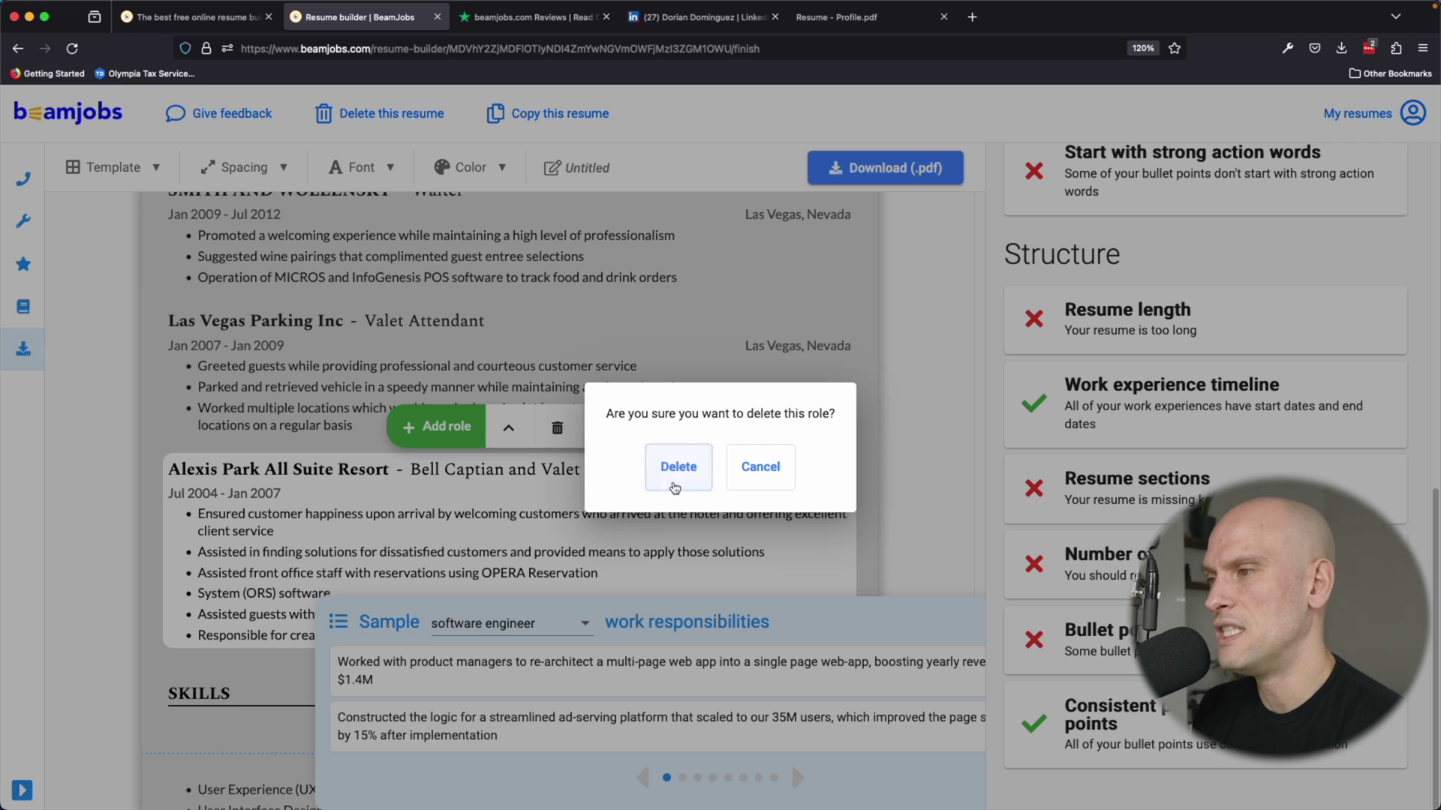
pyautogui.click(674, 488)
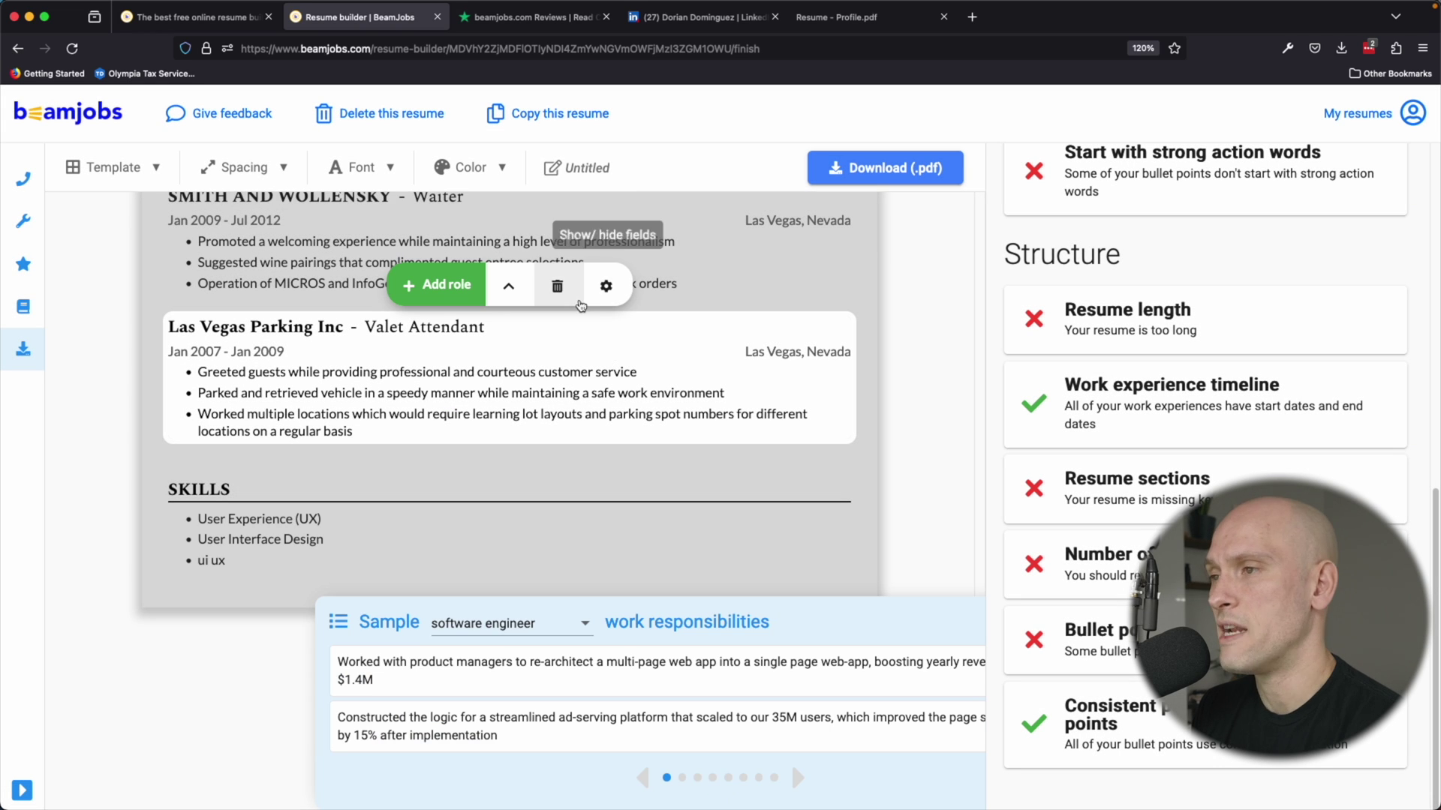
pyautogui.click(557, 286)
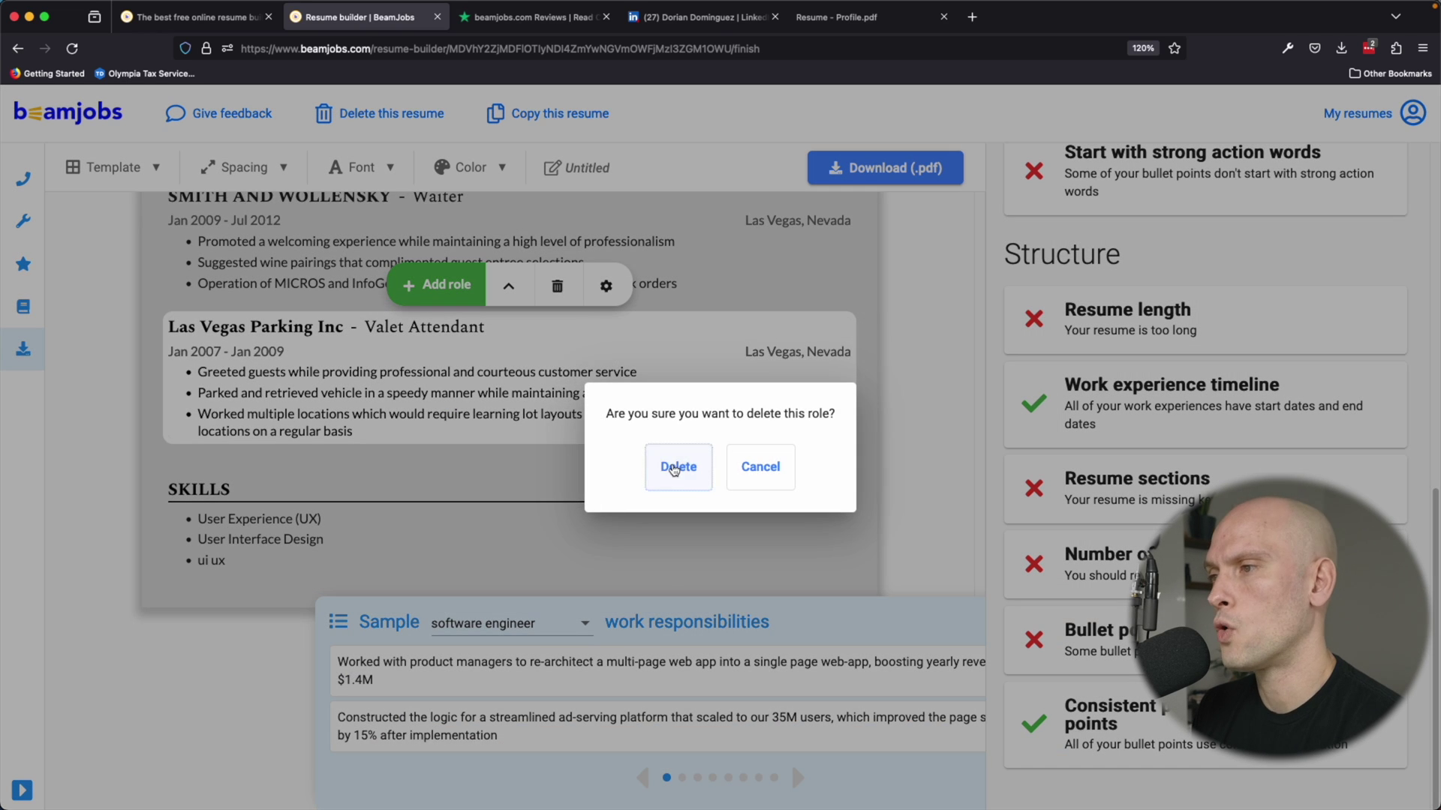
pyautogui.click(675, 468)
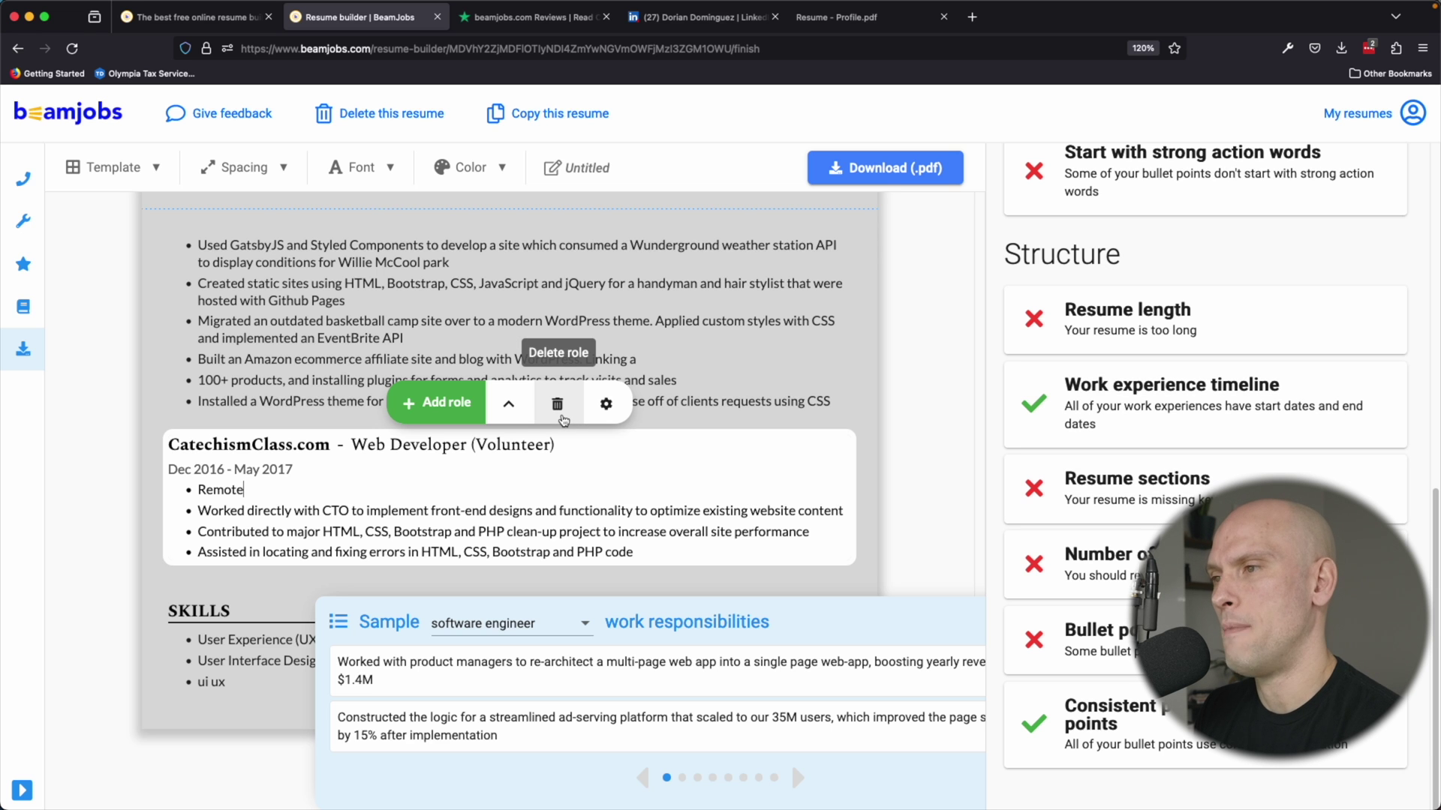
# Delete the CatechismClass.com volunteer role and the Freelance Web Development role, confirming each.
pyautogui.click(558, 405)
pyautogui.click(683, 466)
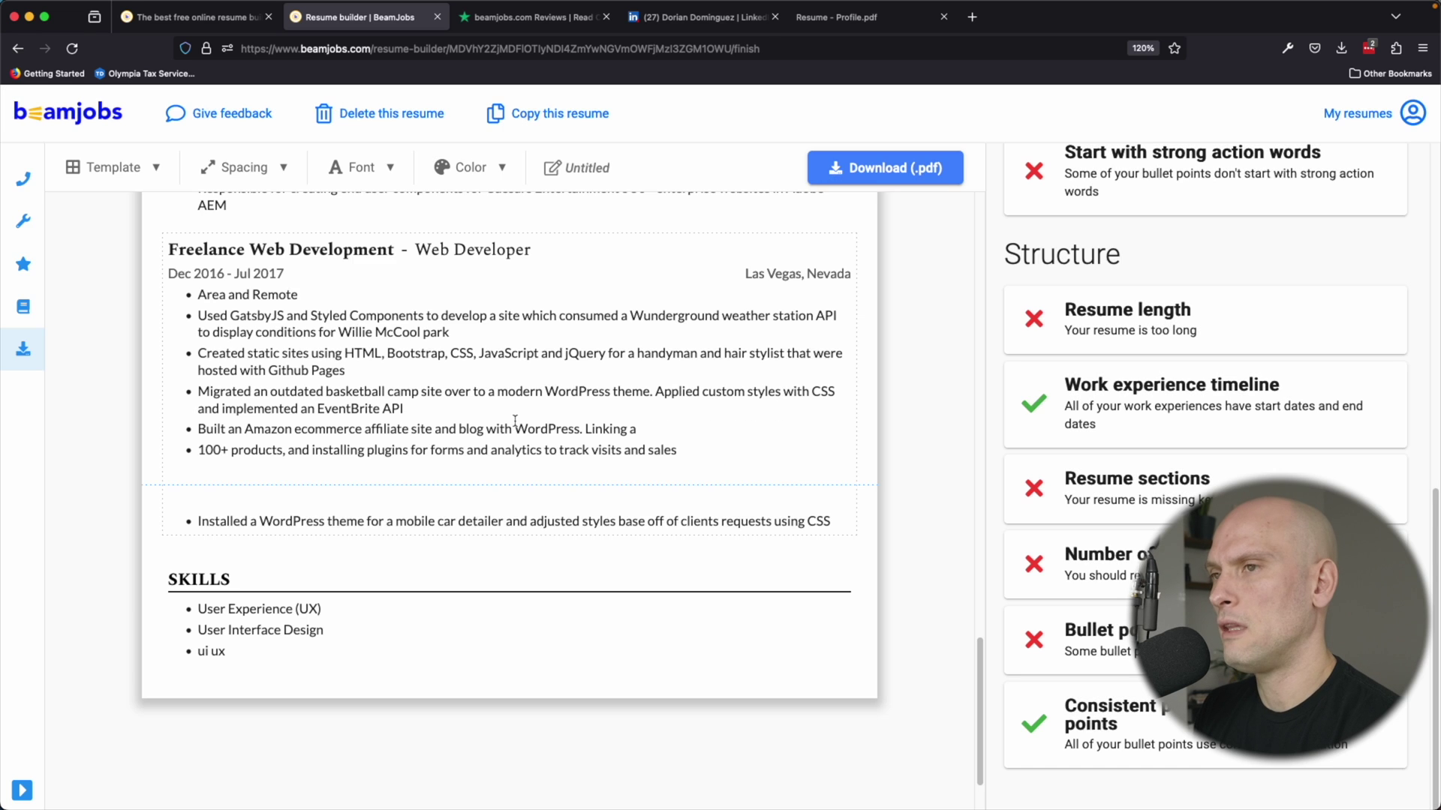
pyautogui.click(436, 390)
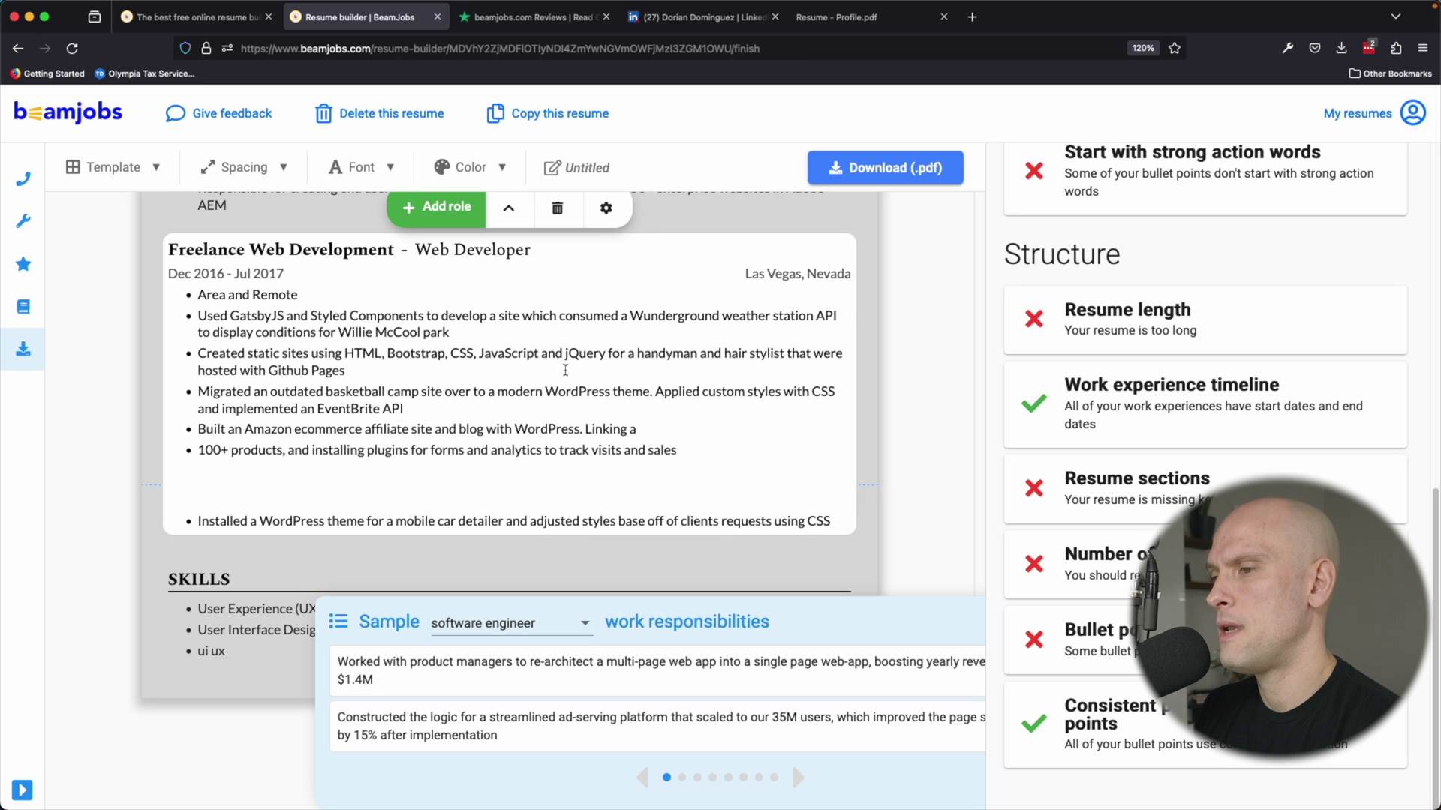
pyautogui.click(557, 207)
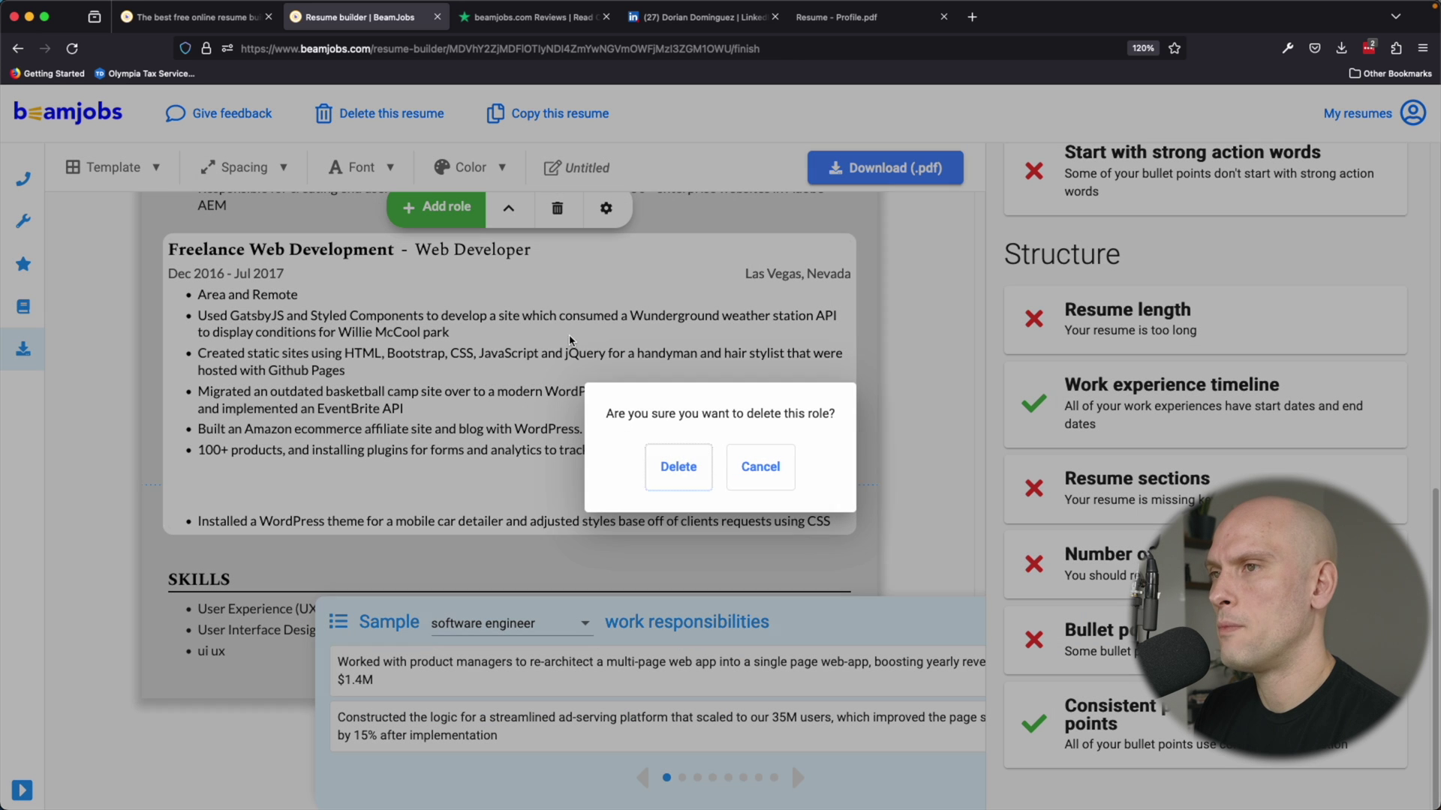
pyautogui.click(680, 464)
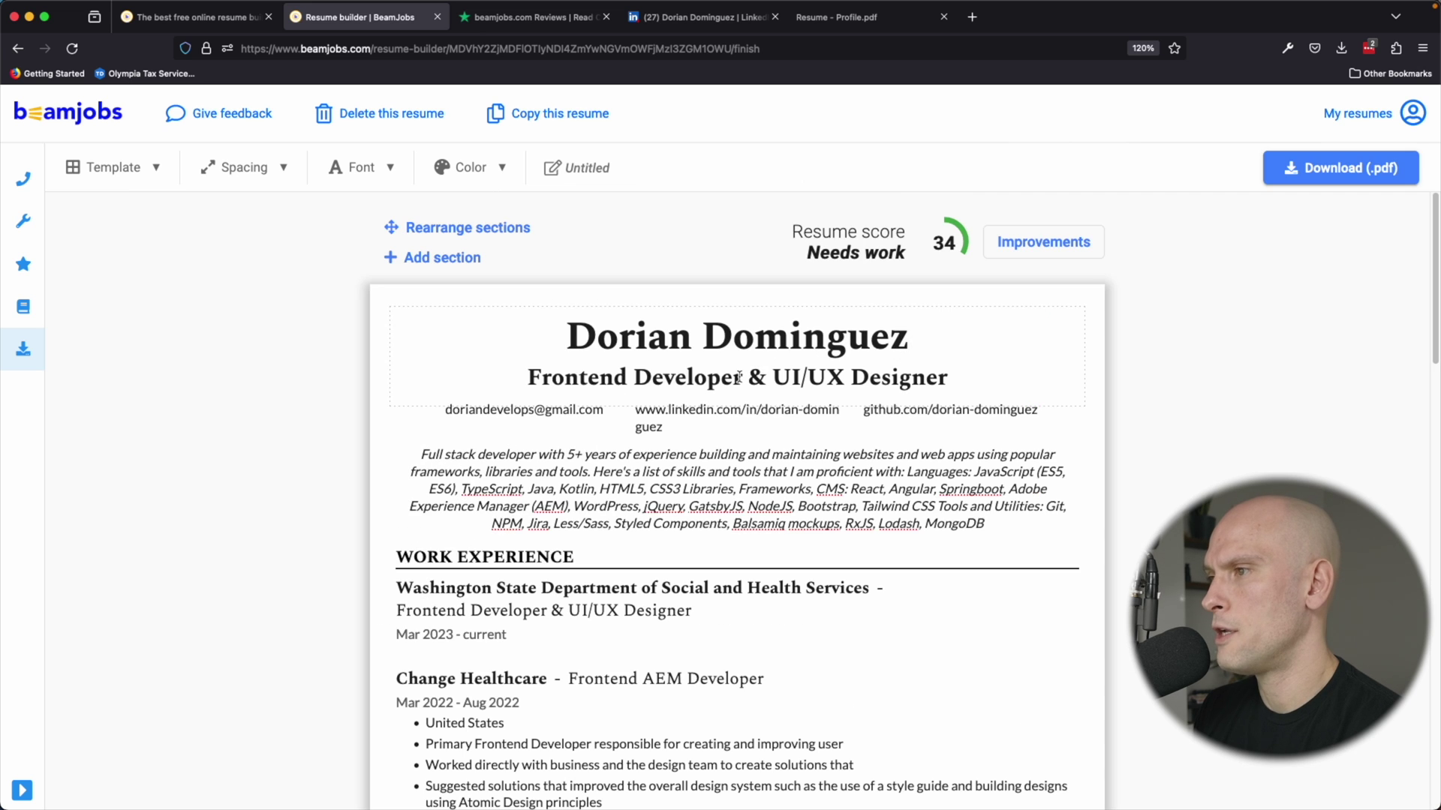
# Trim the headline to 'Frontend Developer' and replace the contact e-mail with the new address.
pyautogui.moveTo(741, 377); pyautogui.dragTo(1024, 378)
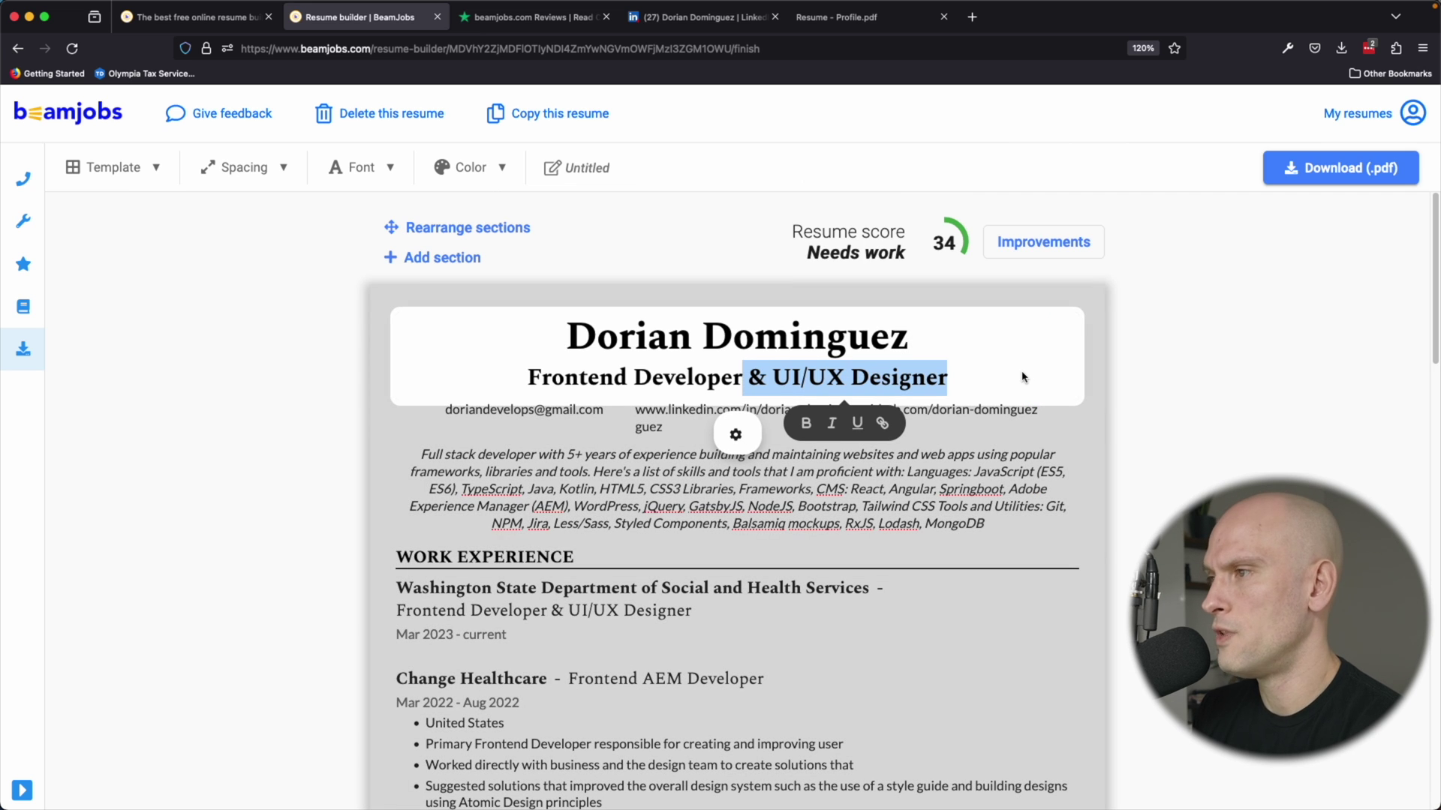
pyautogui.press('BackSpace')
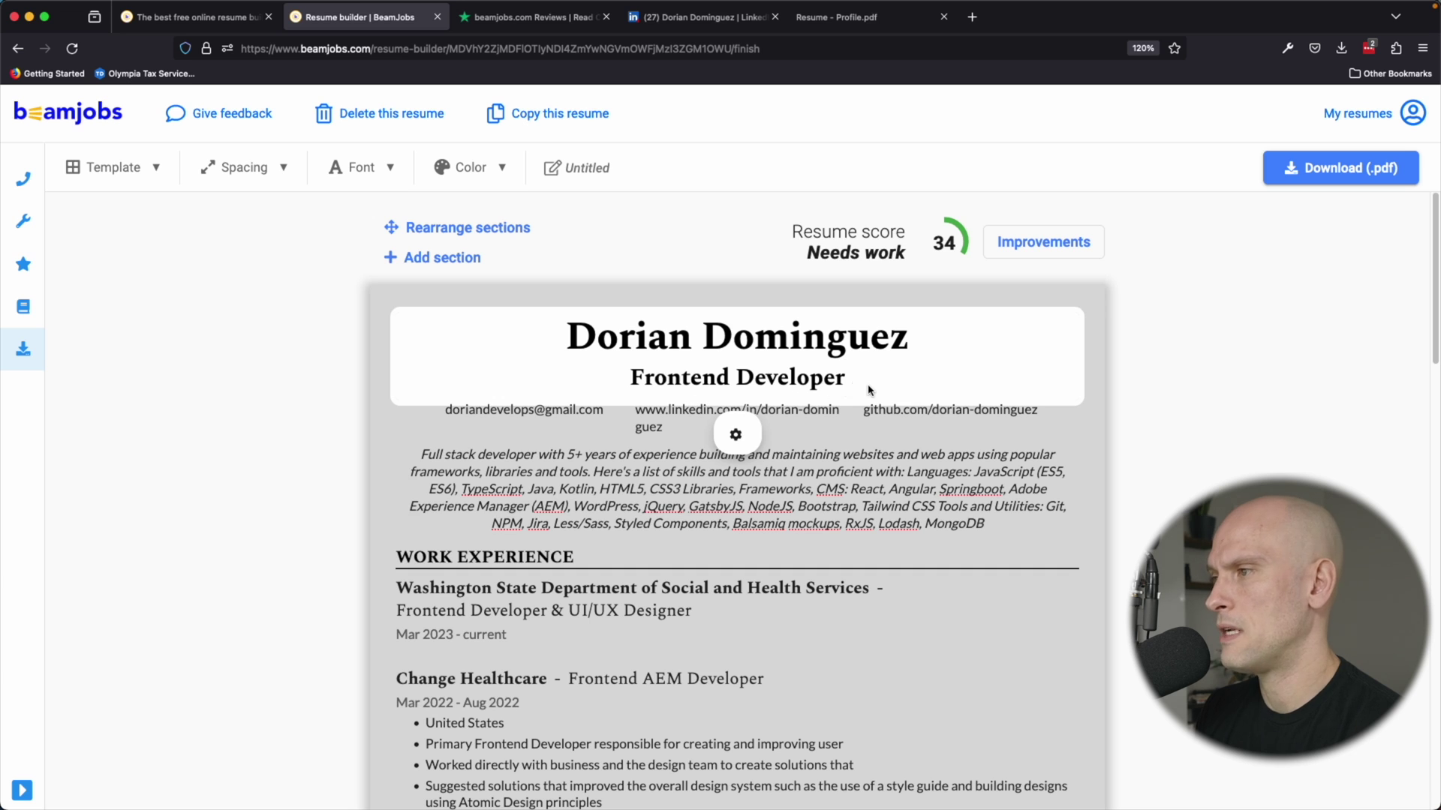
pyautogui.click(556, 409)
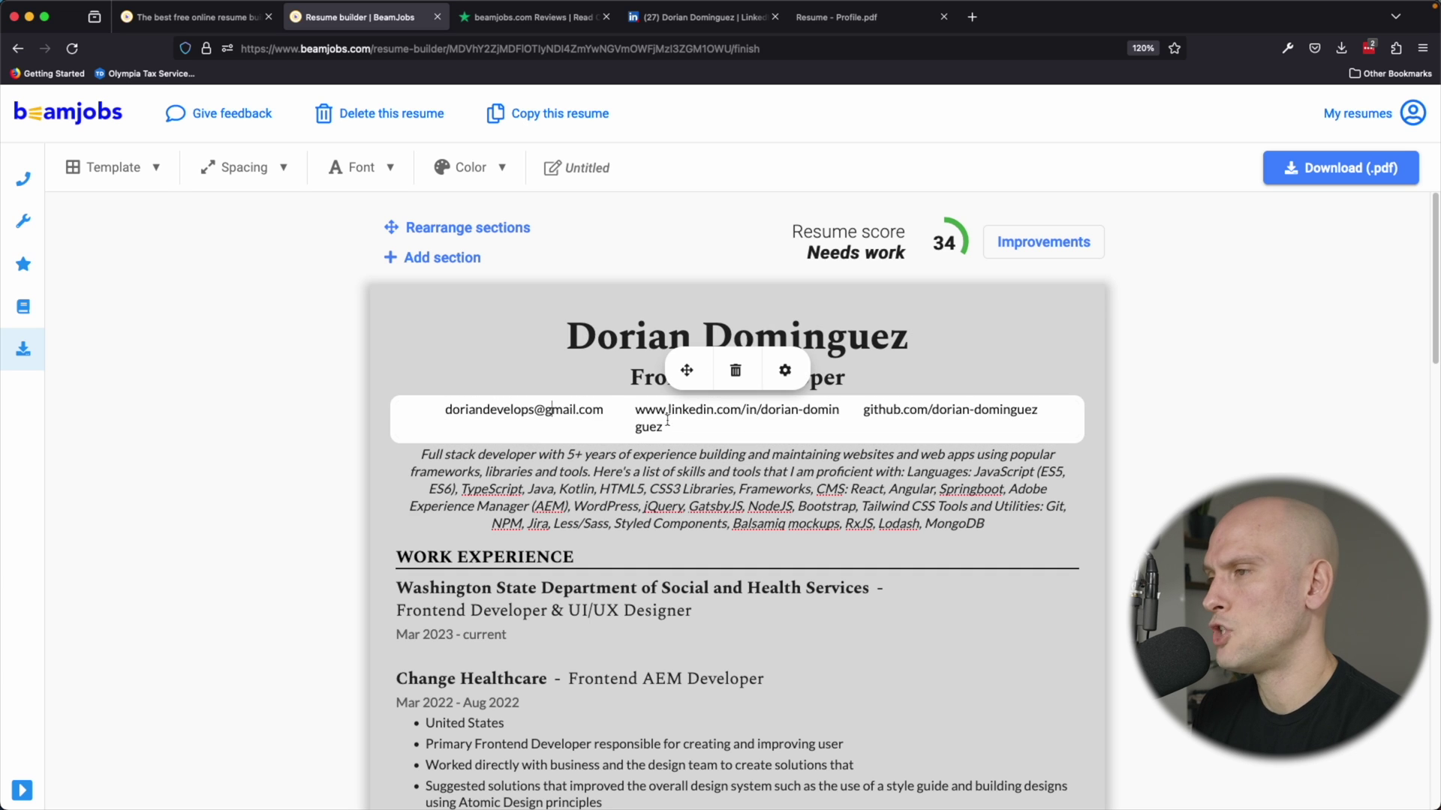
pyautogui.moveTo(605, 412); pyautogui.dragTo(430, 419)
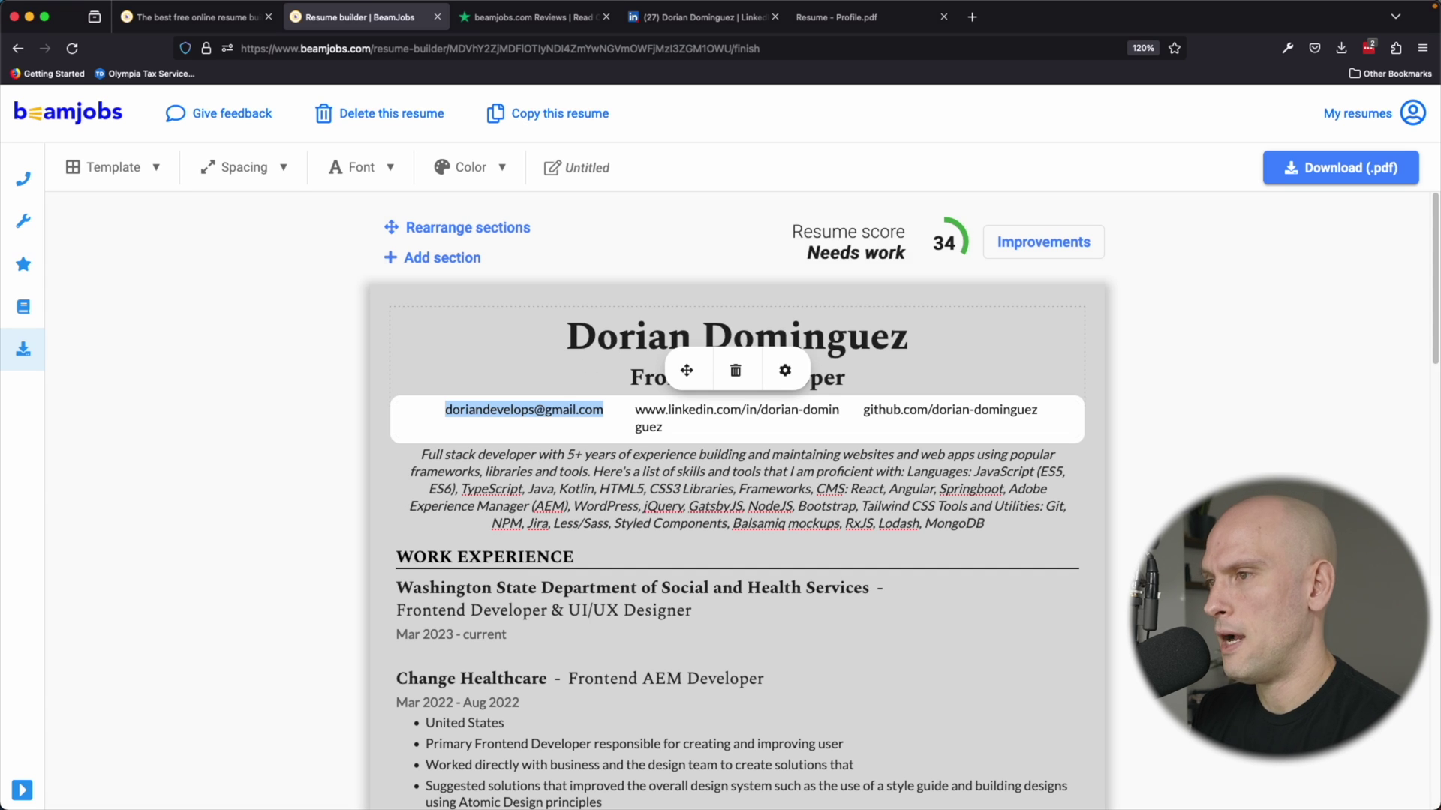
pyautogui.press('BackSpace')
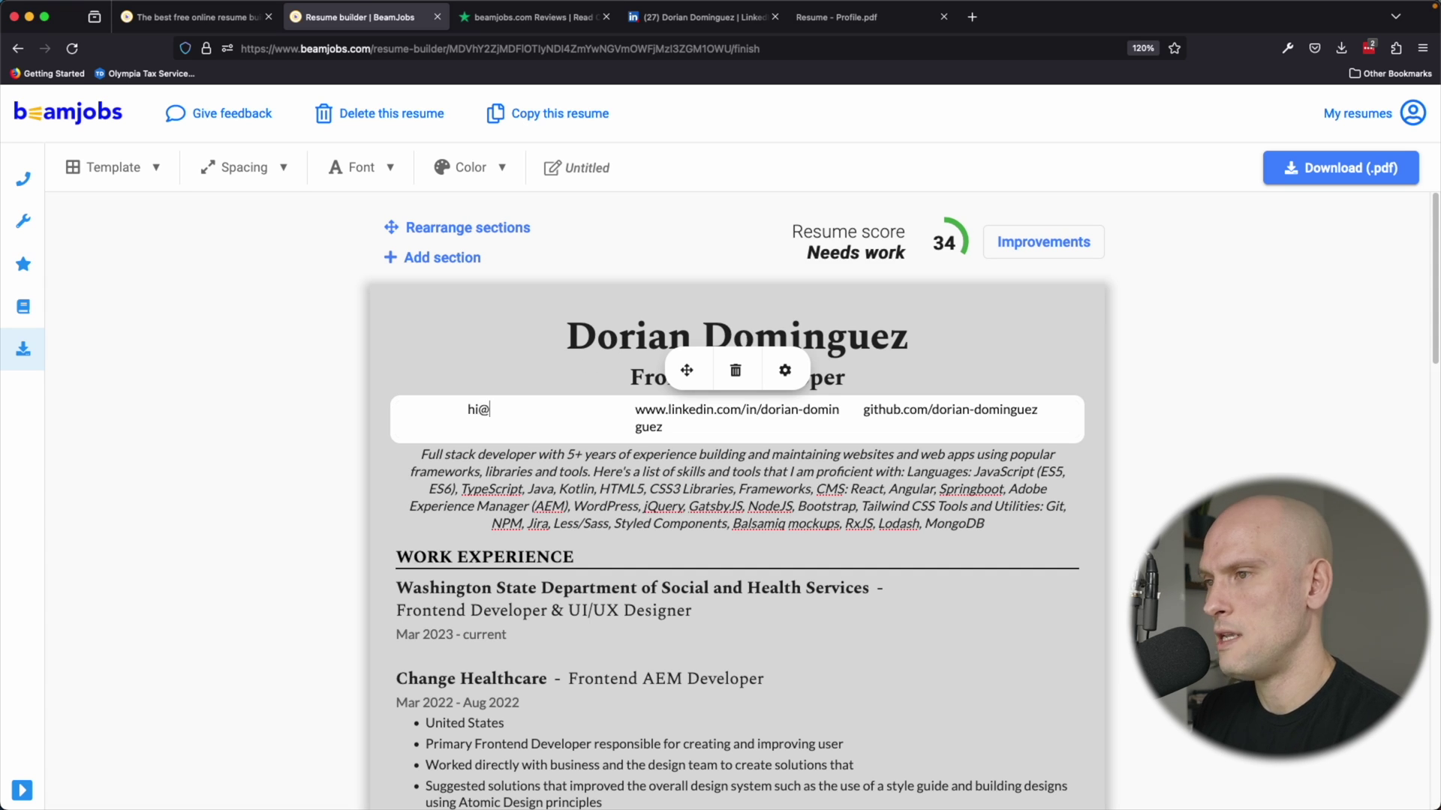
pyautogui.click(687, 370)
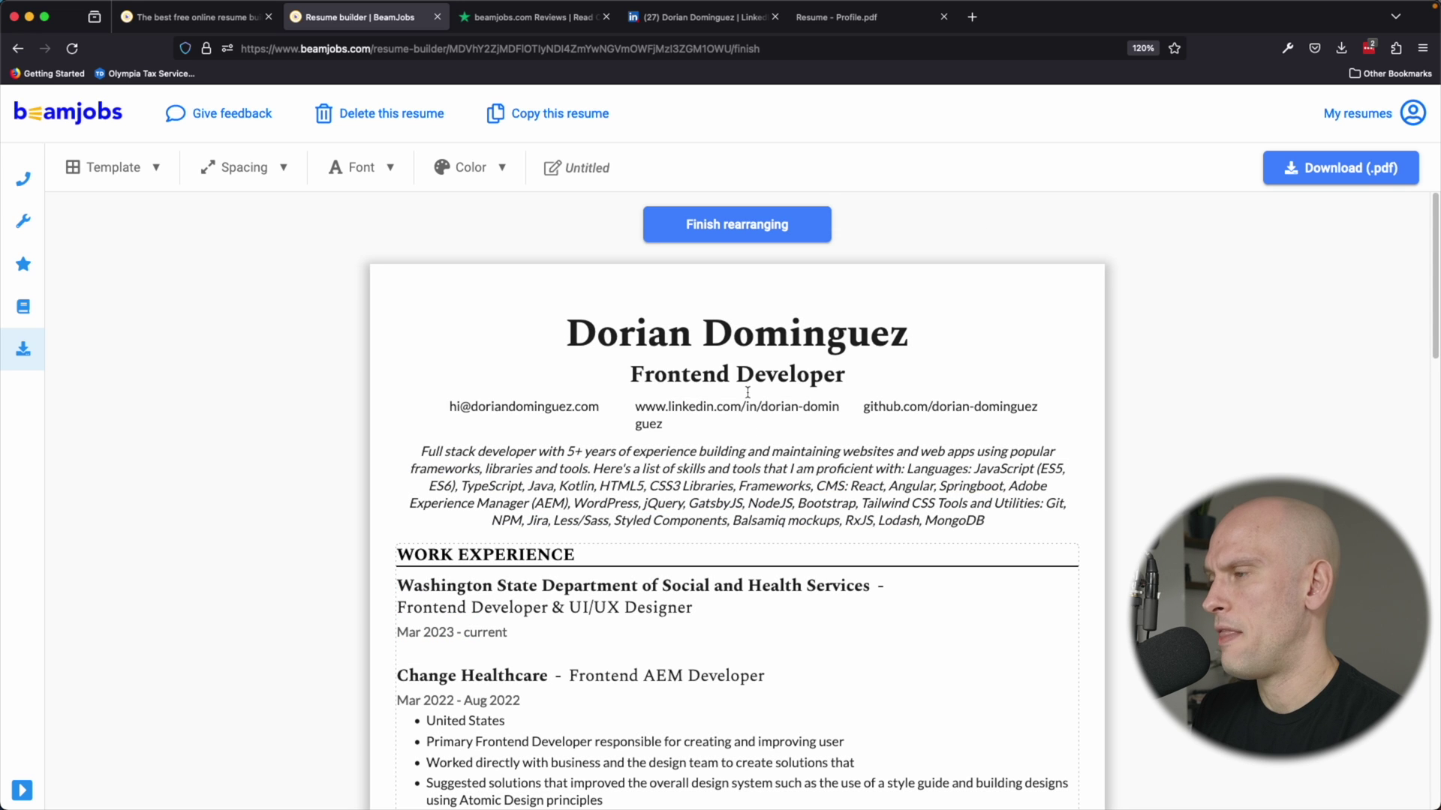
# Correct a character in the LinkedIn address on the contact line.
pyautogui.click(739, 225)
pyautogui.tripleClick(626, 411)
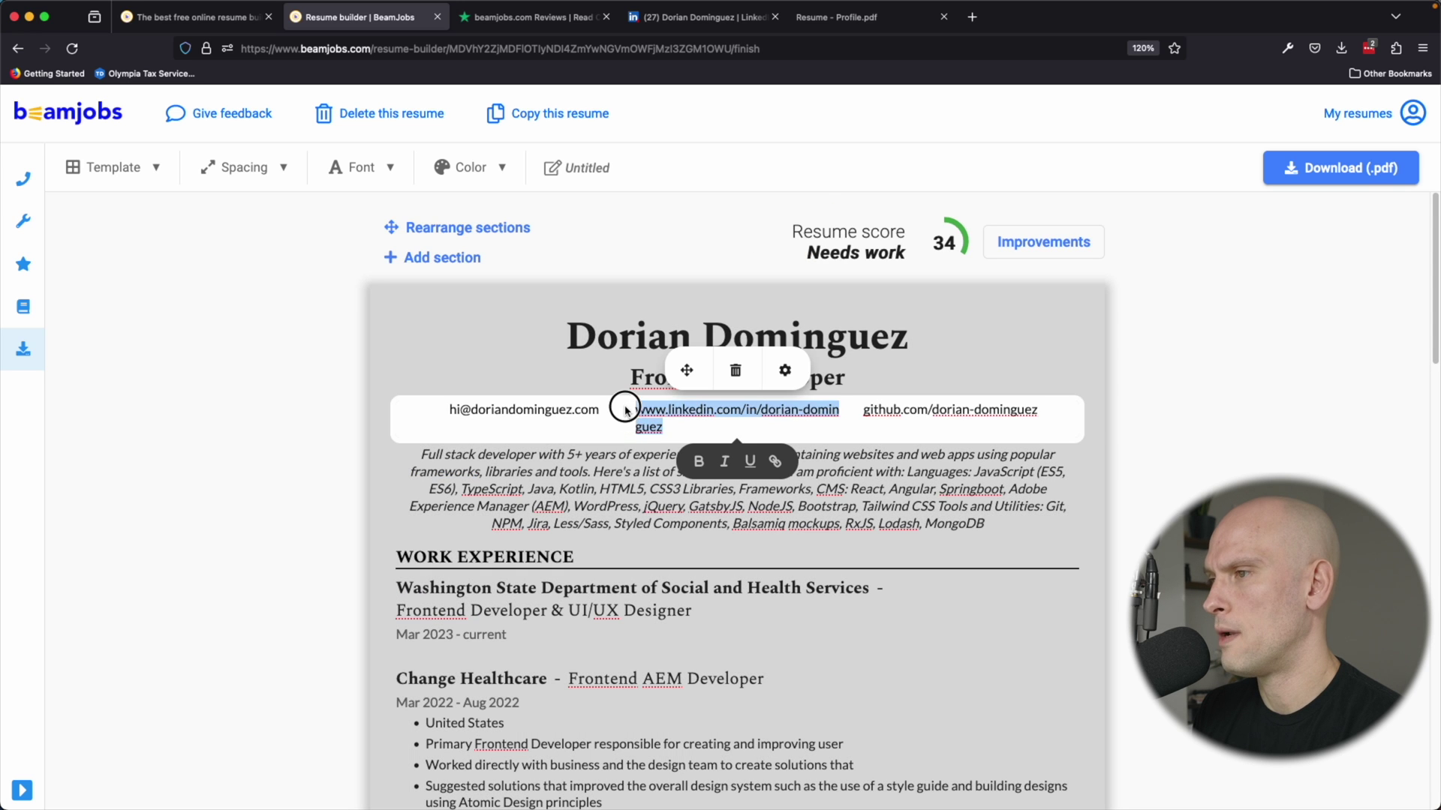
pyautogui.click(626, 411)
pyautogui.press('BackSpace')
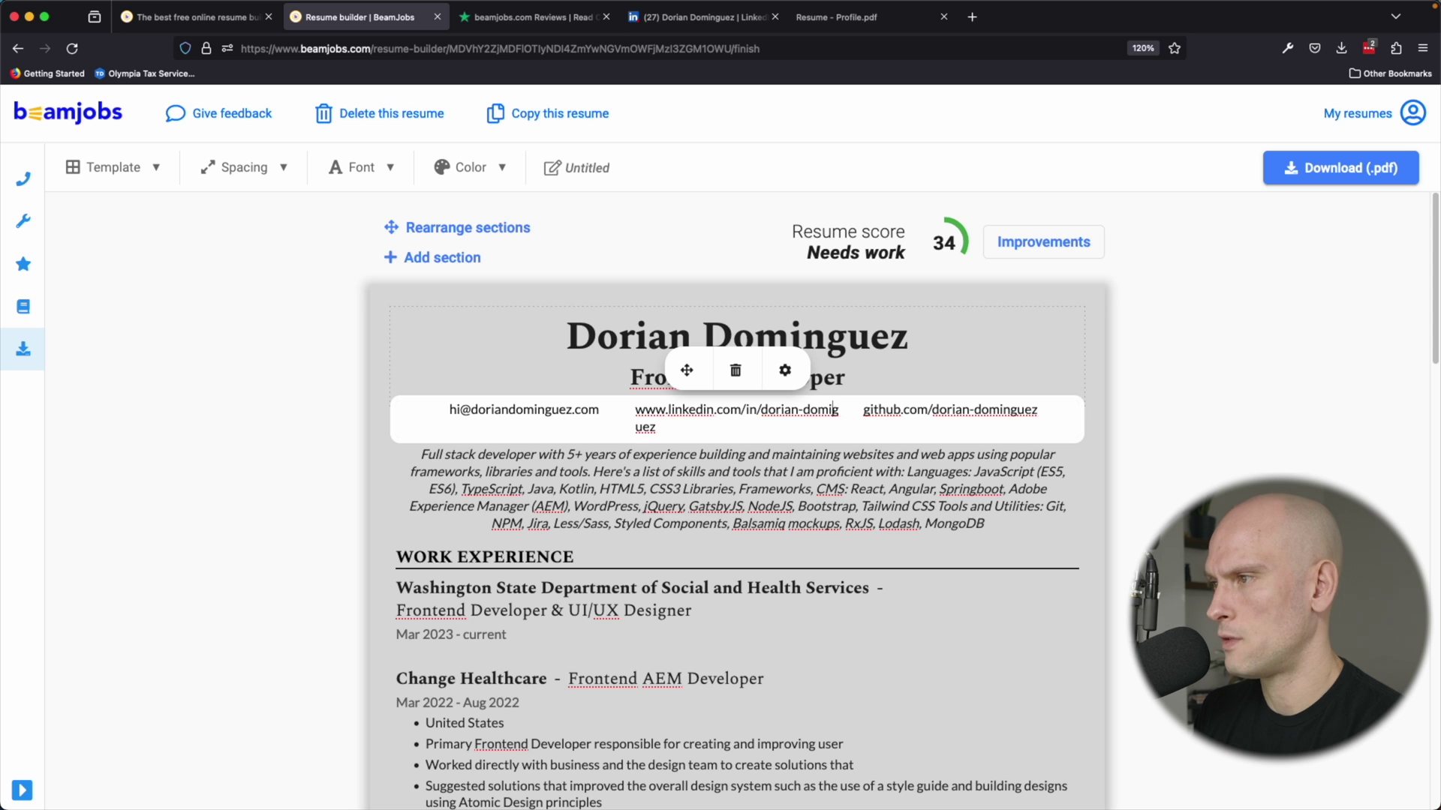
pyautogui.write('n')
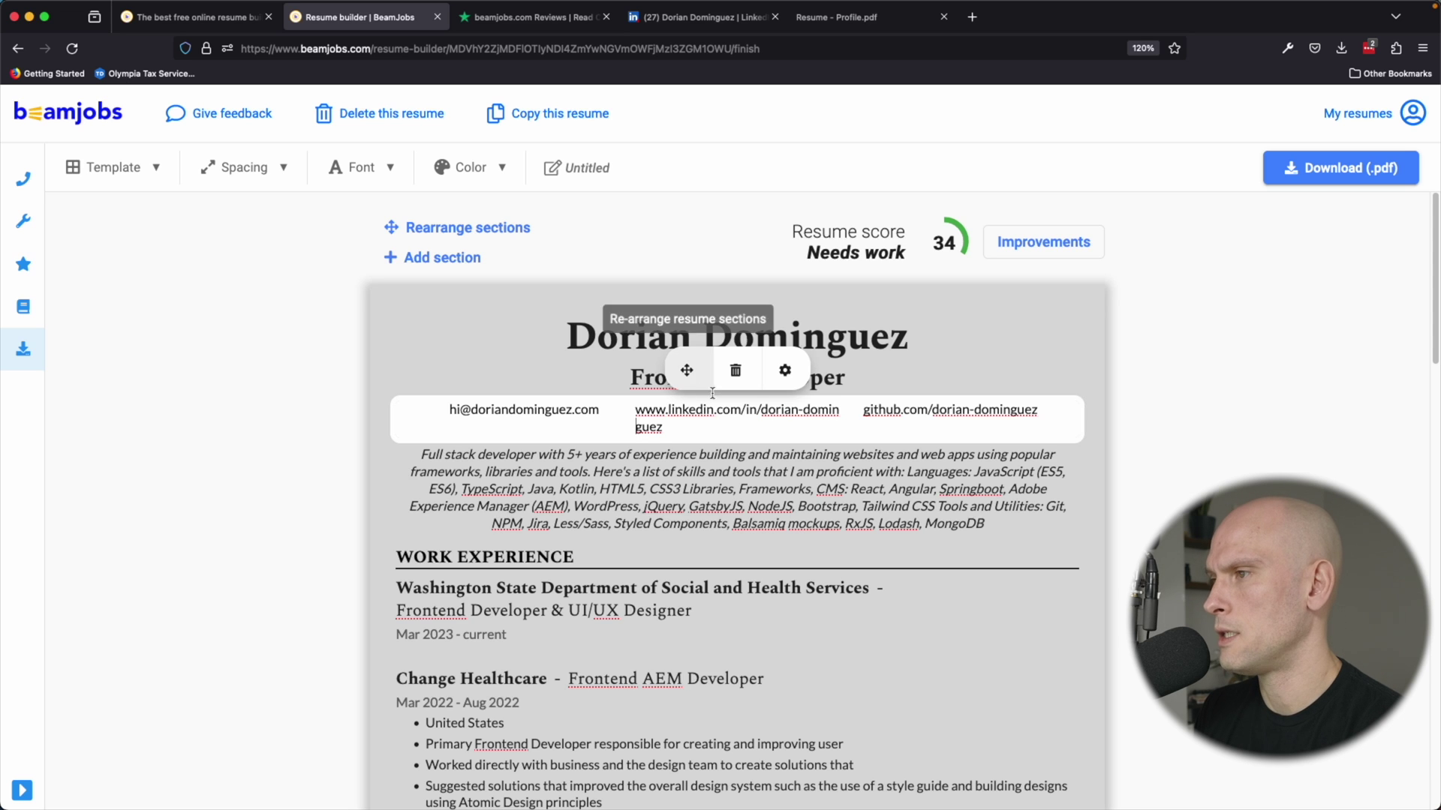
# In the contact field options, turn Custom website on and LinkedIn off.
pyautogui.click(785, 370)
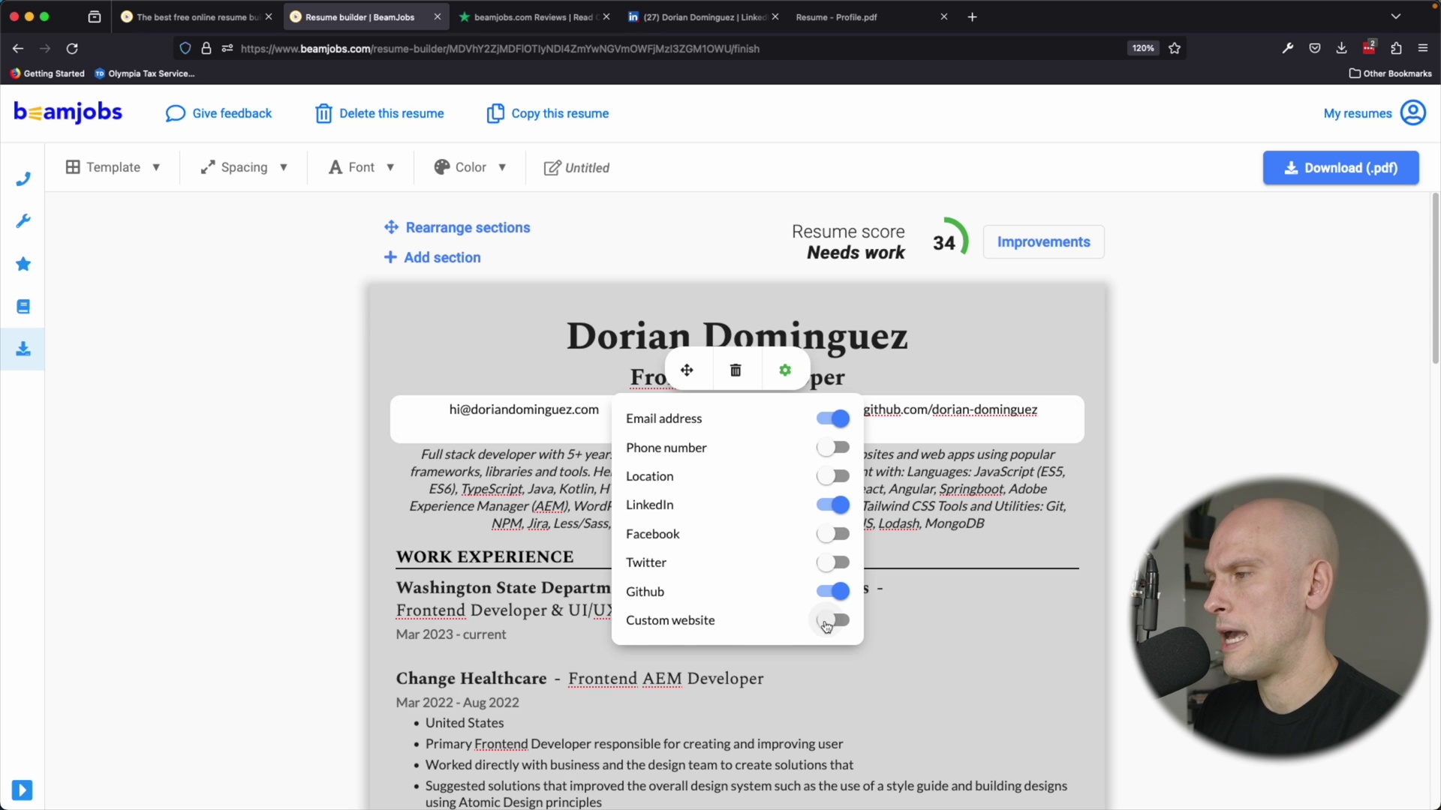
pyautogui.click(825, 620)
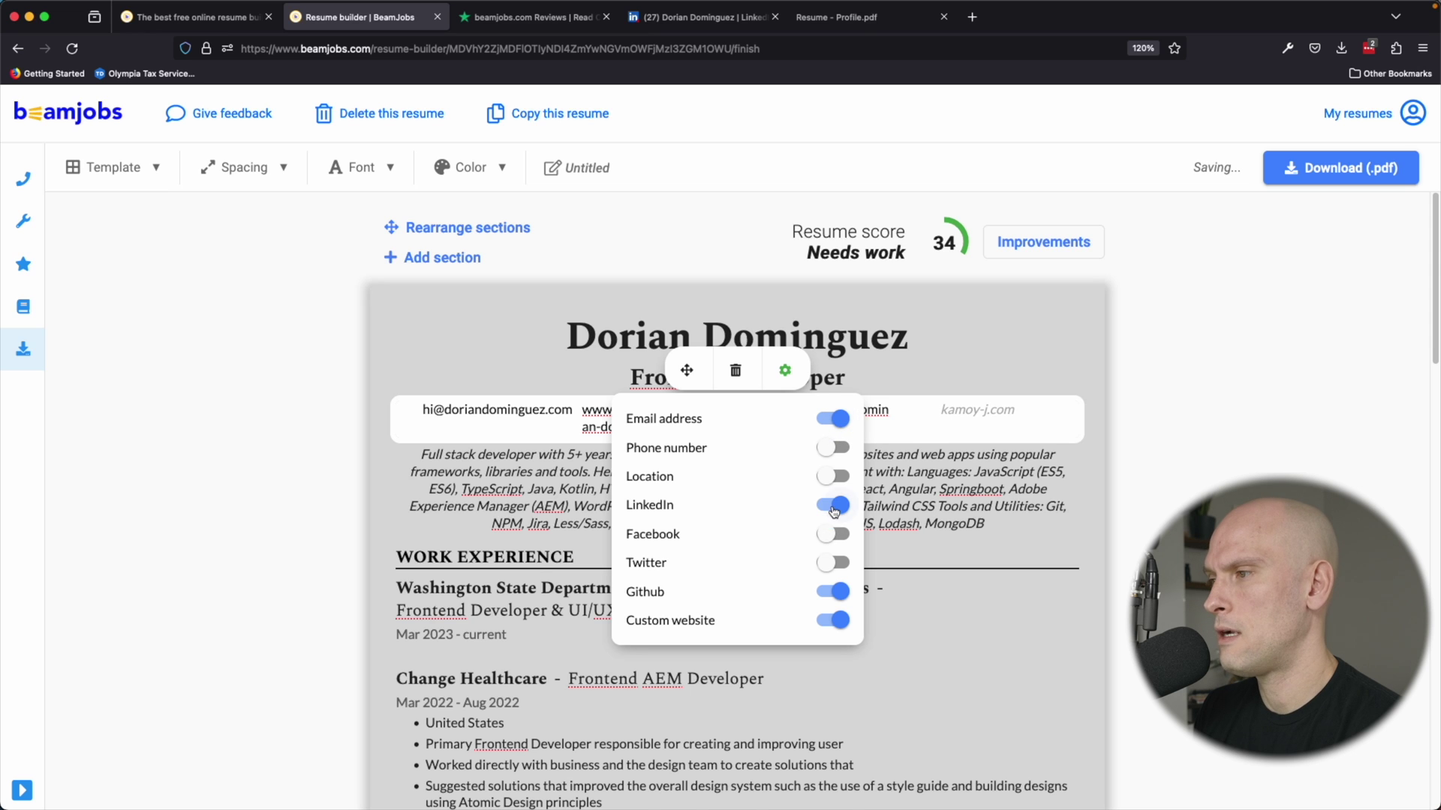
pyautogui.click(829, 505)
# Enter the personal website address in the new website field.
pyautogui.click(953, 424)
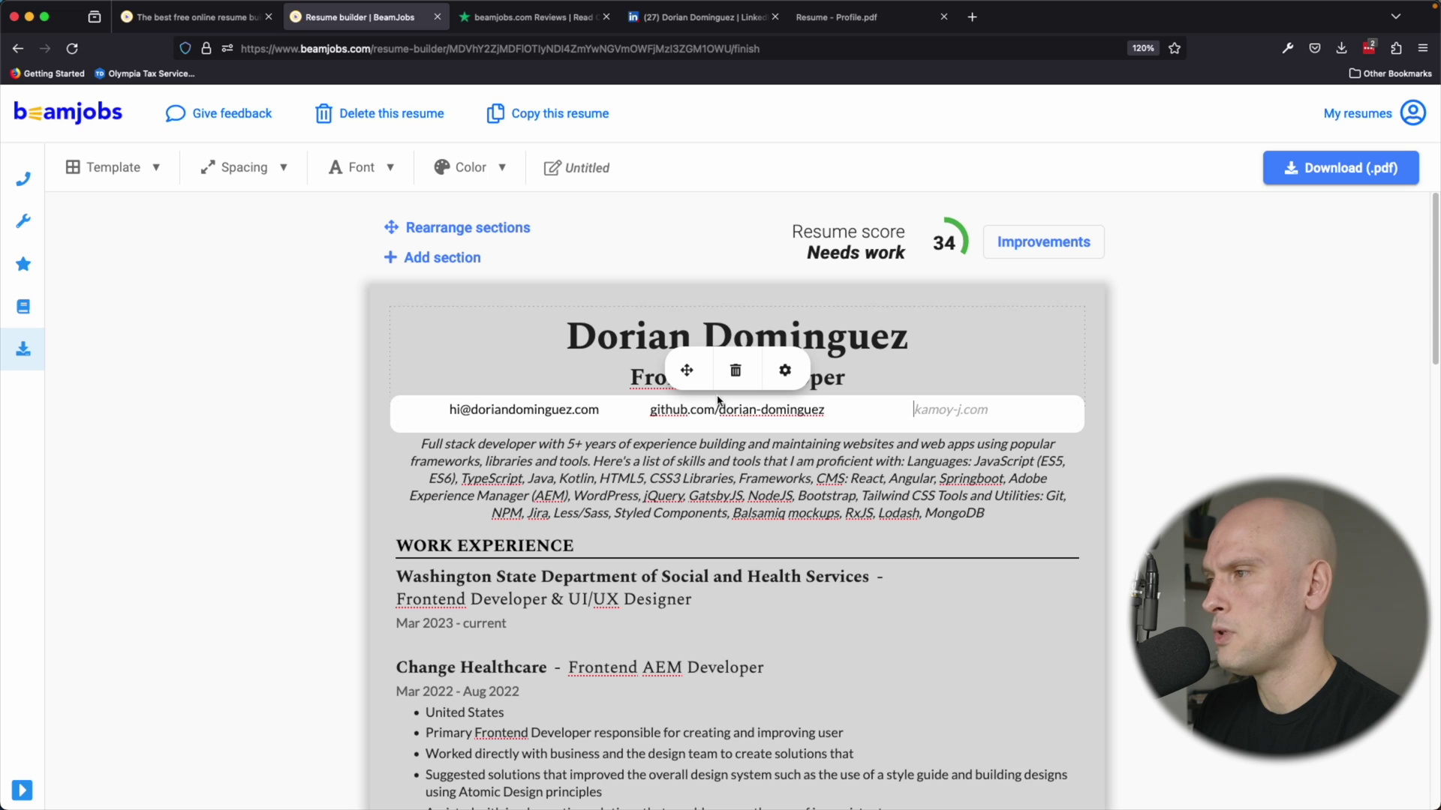
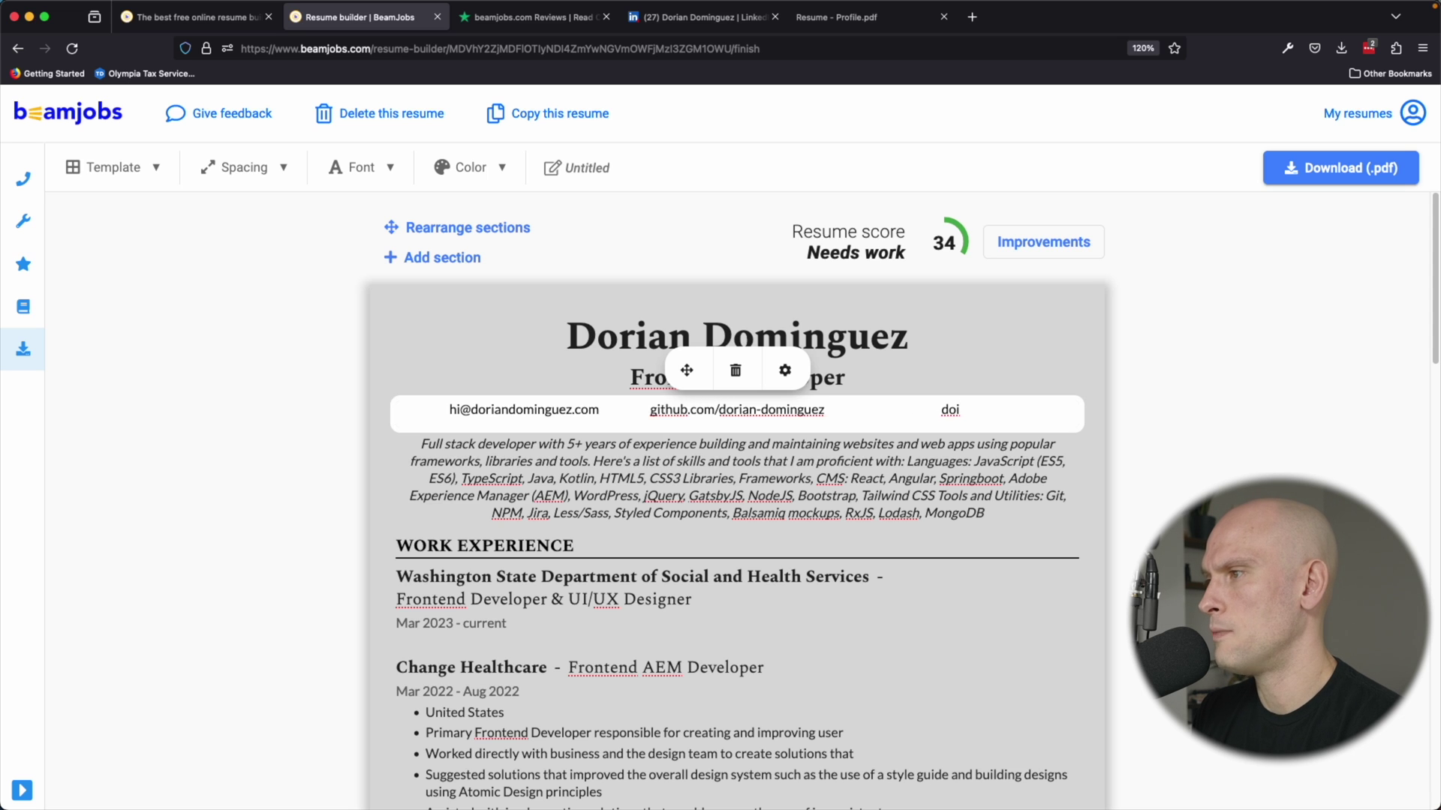
pyautogui.press('BackSpace')
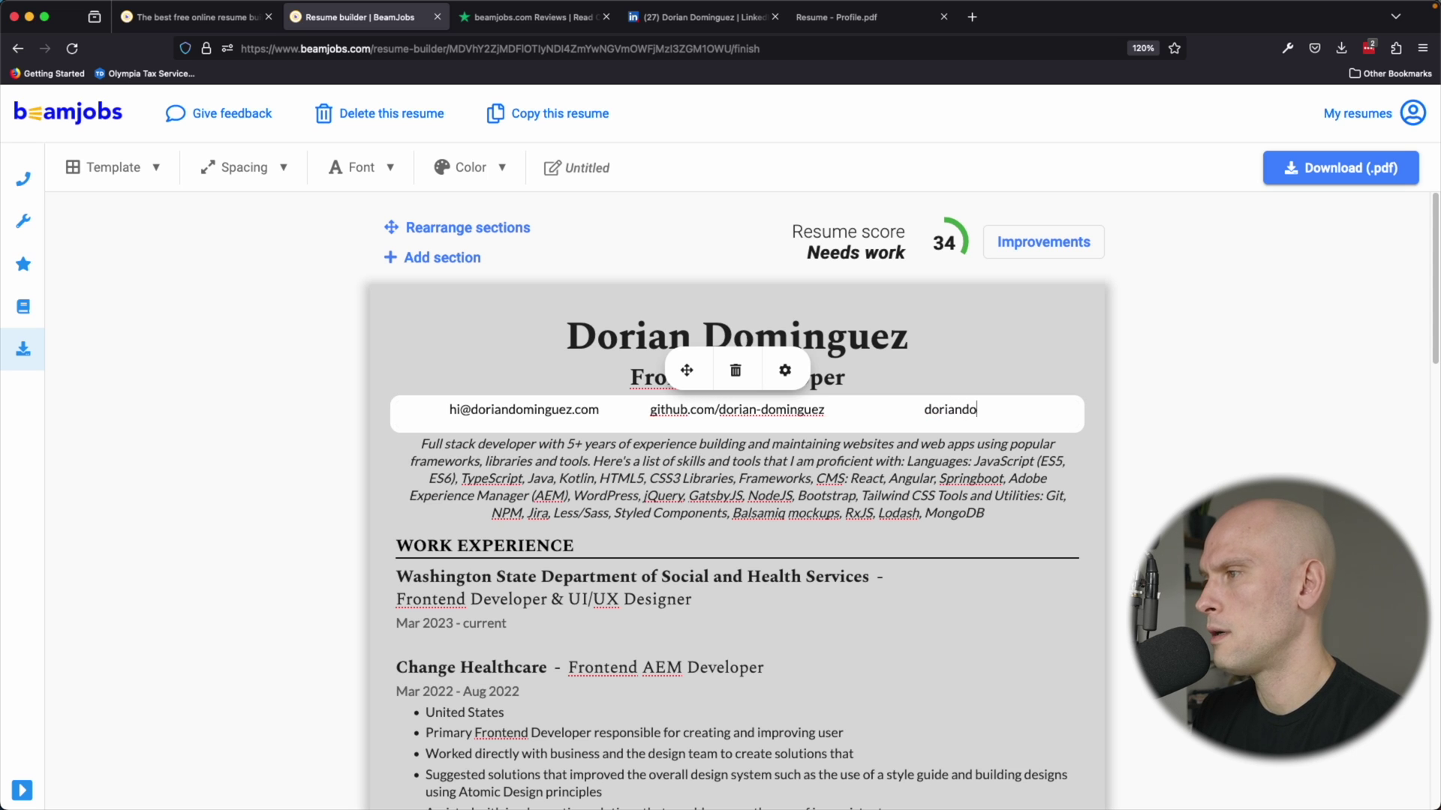
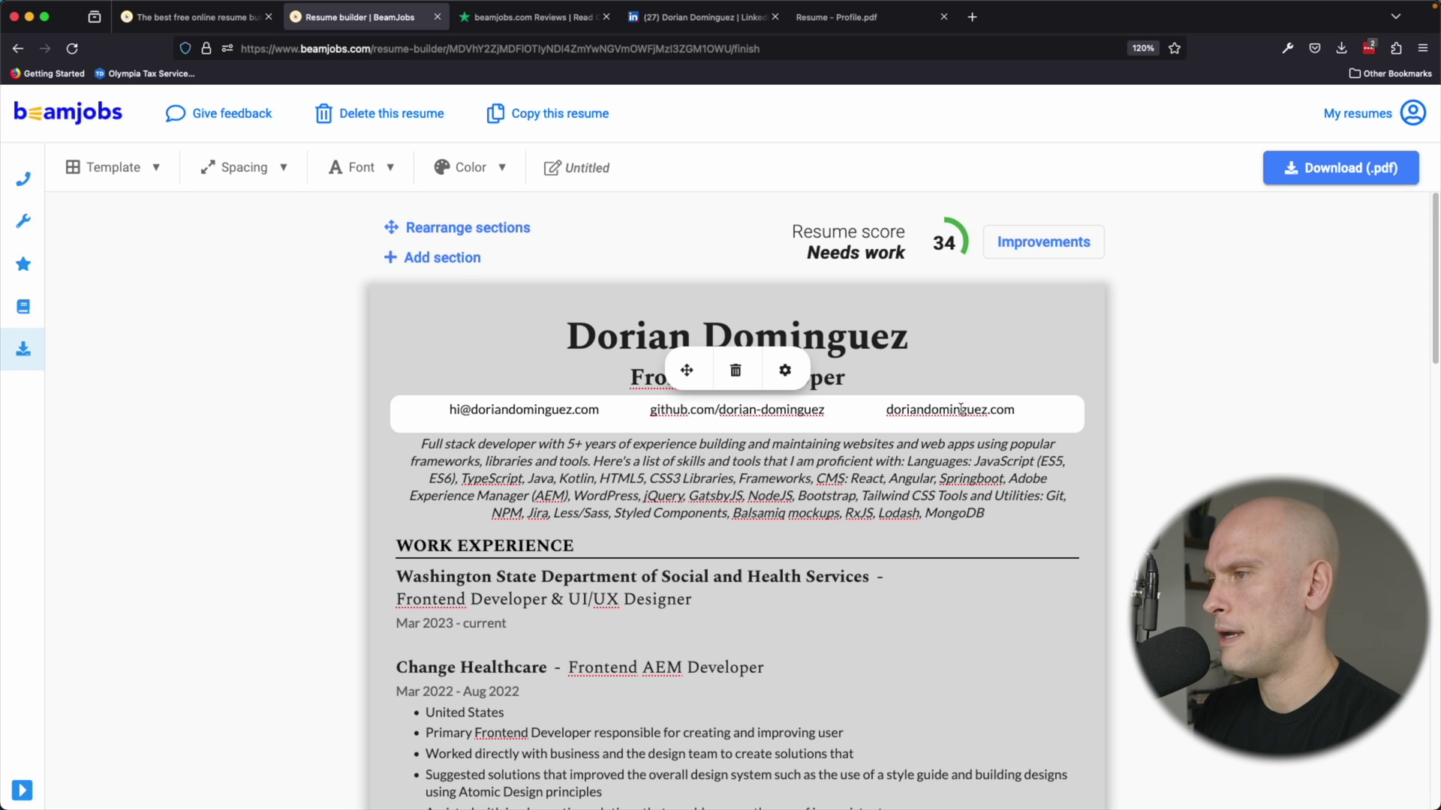
pyautogui.click(894, 413)
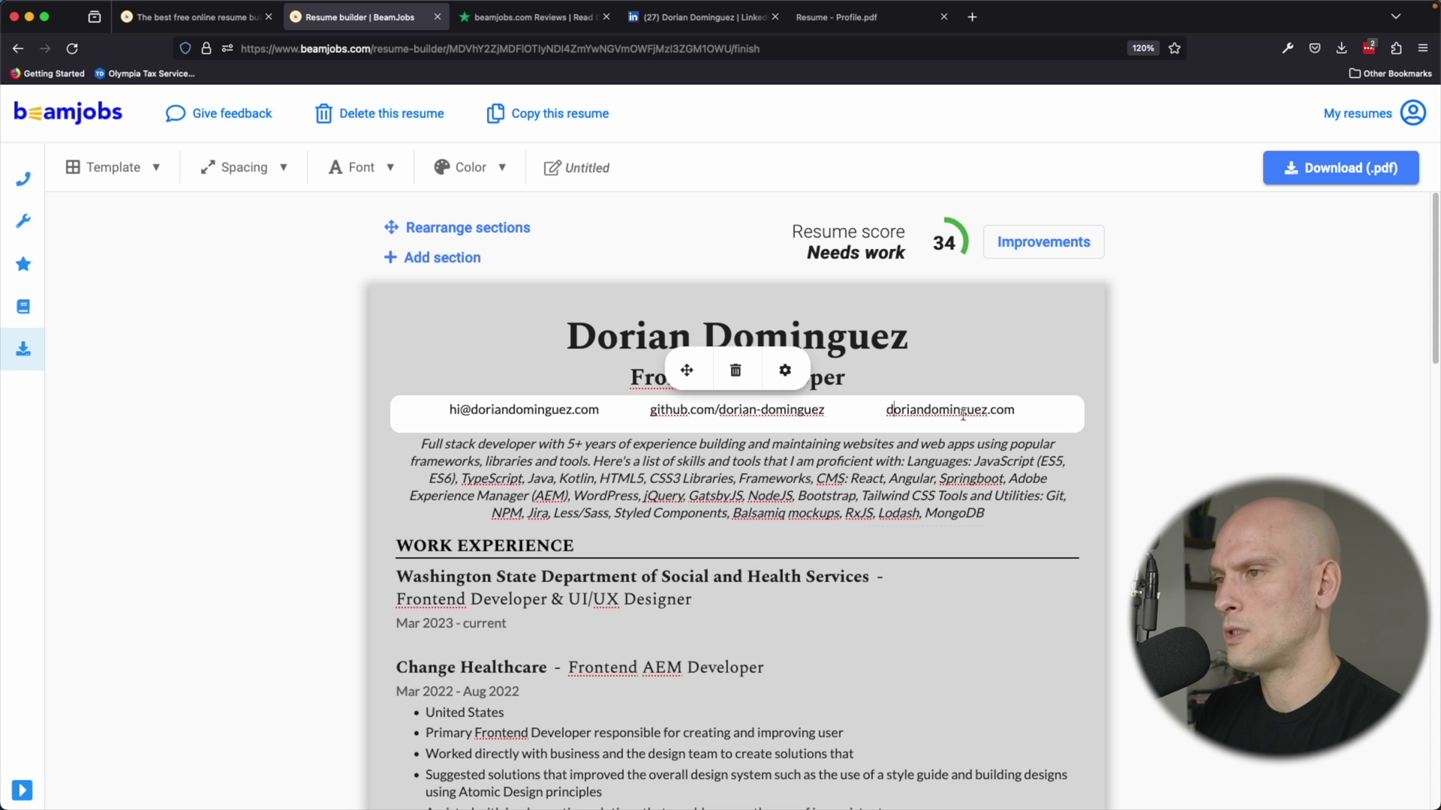
pyautogui.click(835, 461)
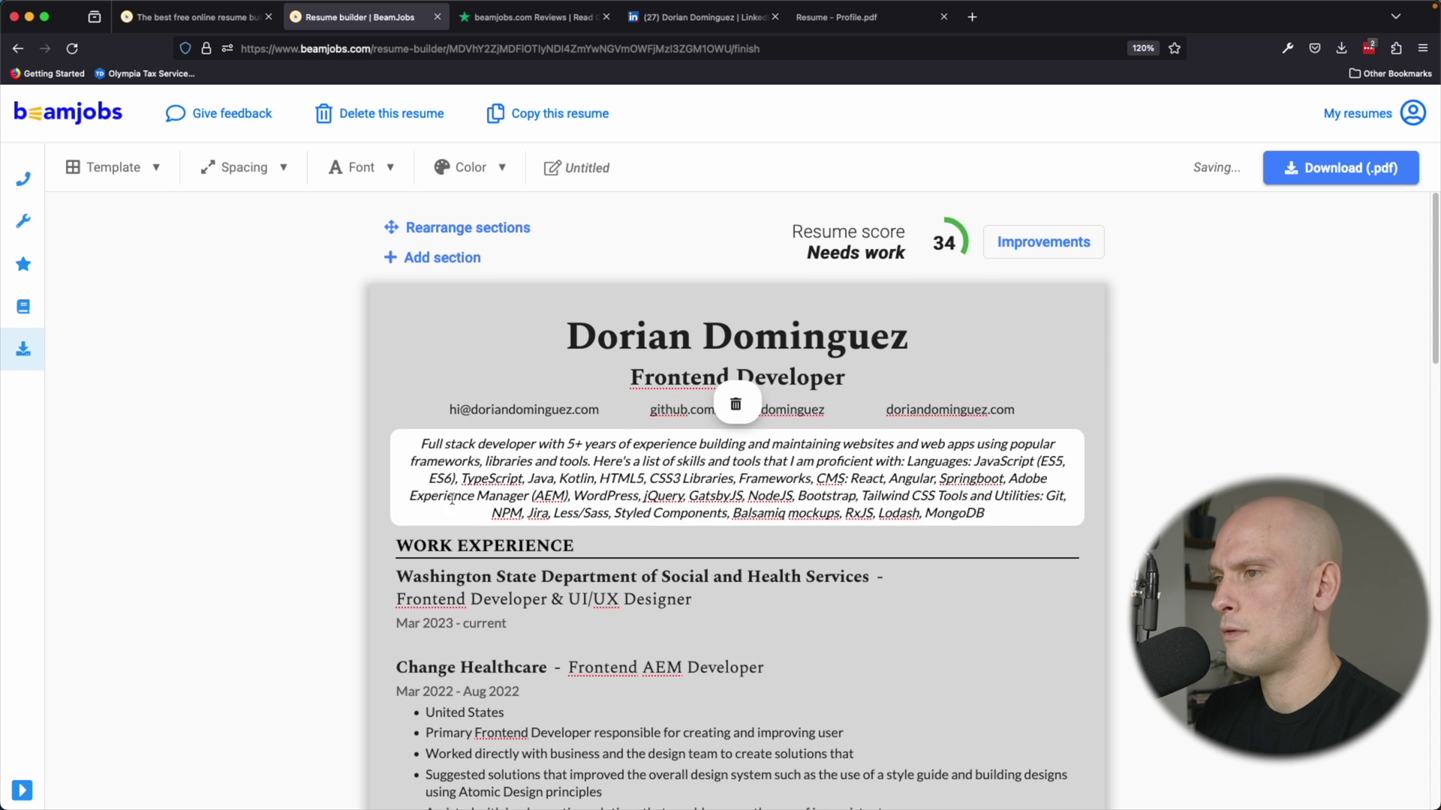
# Select the summary paragraph, then deselect it, leaving the text unchanged.
pyautogui.scroll(-1, 451, 499)
pyautogui.moveTo(987, 450); pyautogui.dragTo(416, 384)
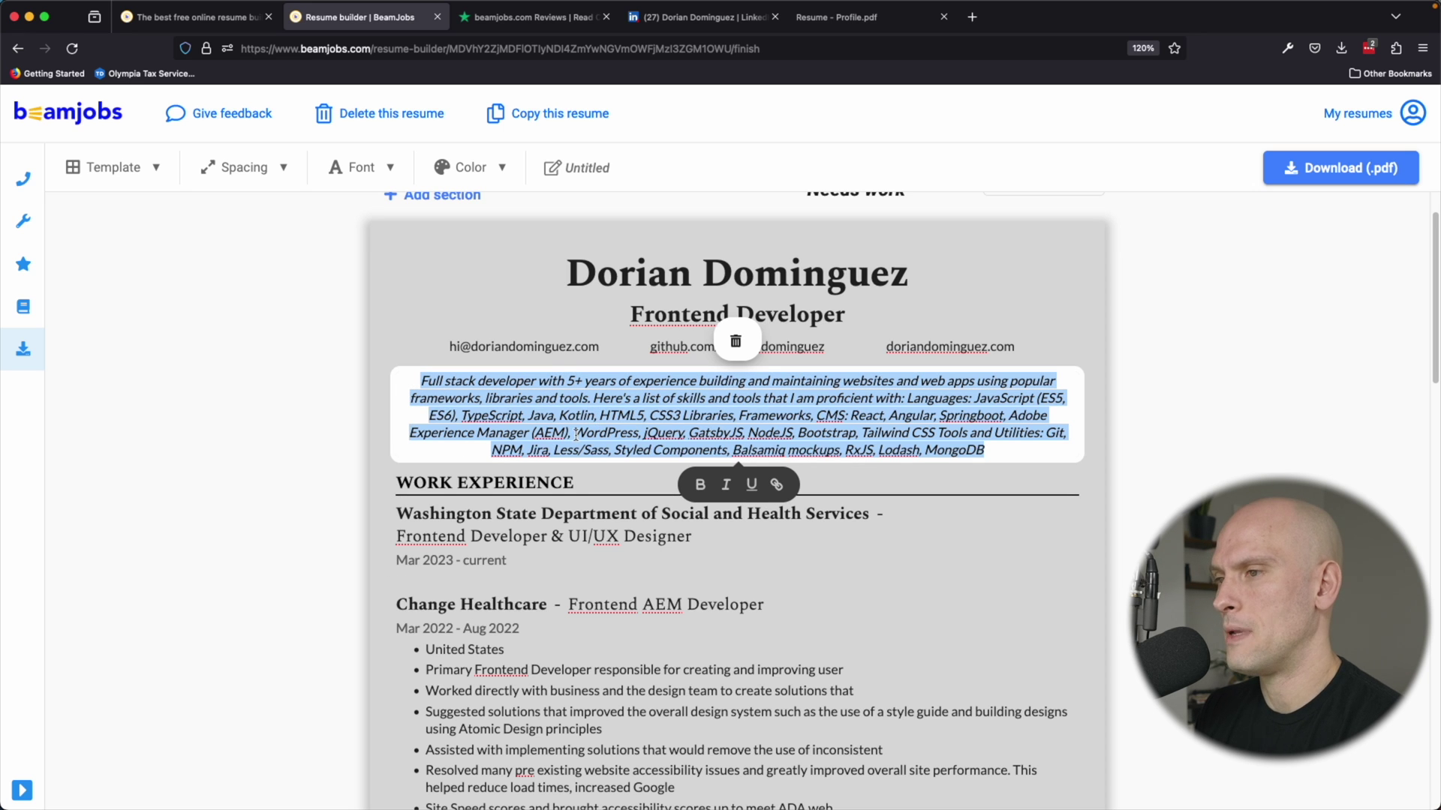
pyautogui.click(658, 418)
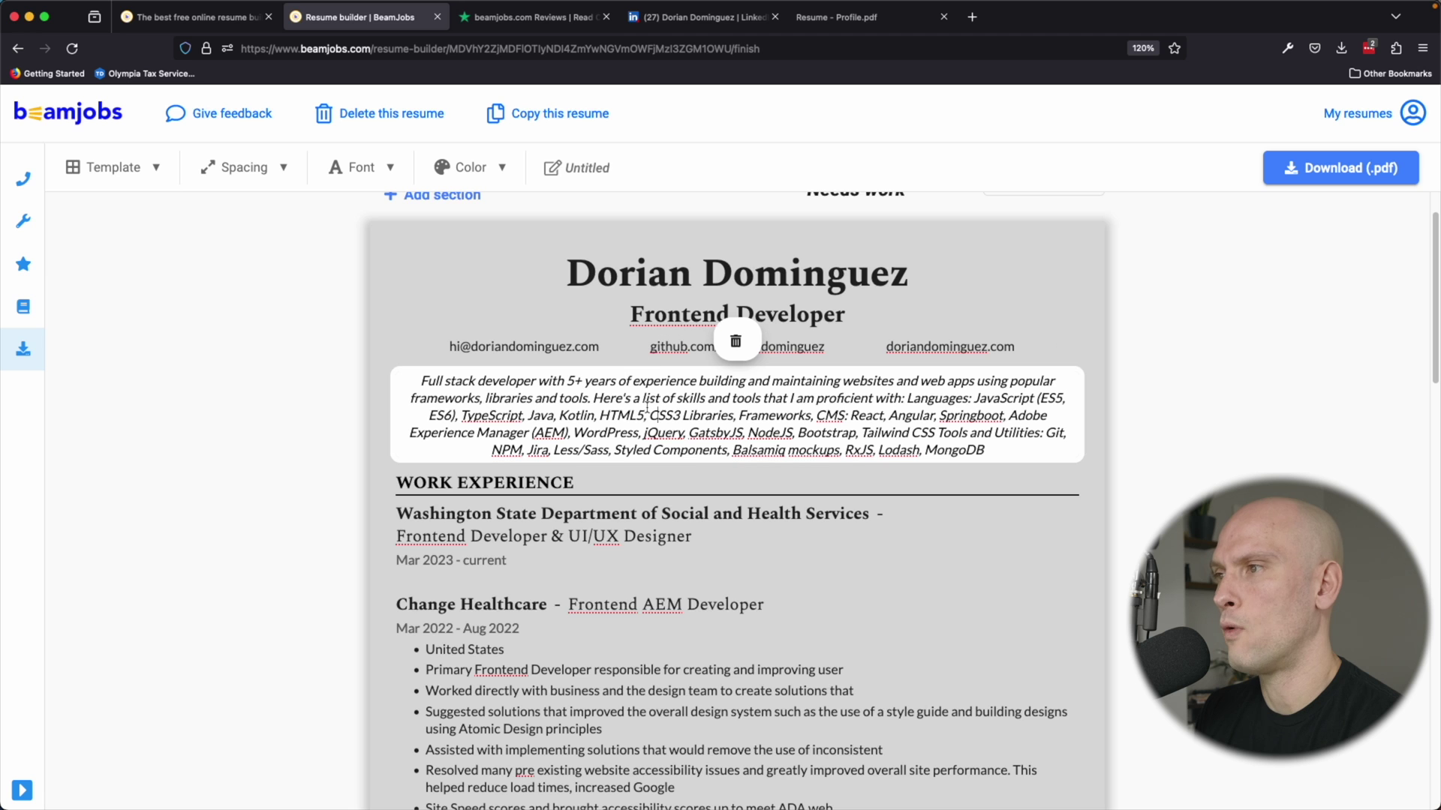
pyautogui.click(659, 491)
# Delete the 'United States' bullet from the Change Healthcare role.
pyautogui.scroll(-5, 668, 480)
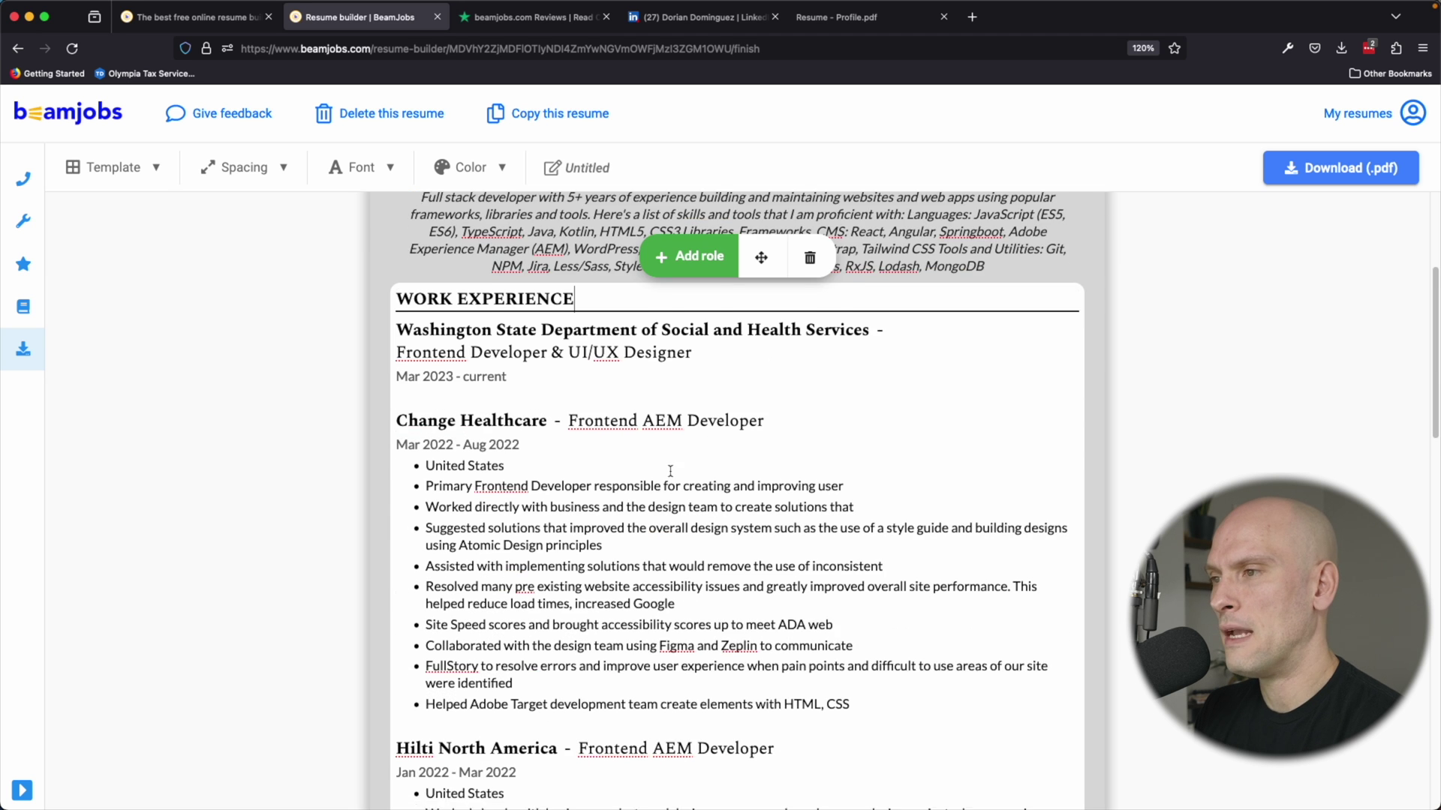
pyautogui.click(508, 350)
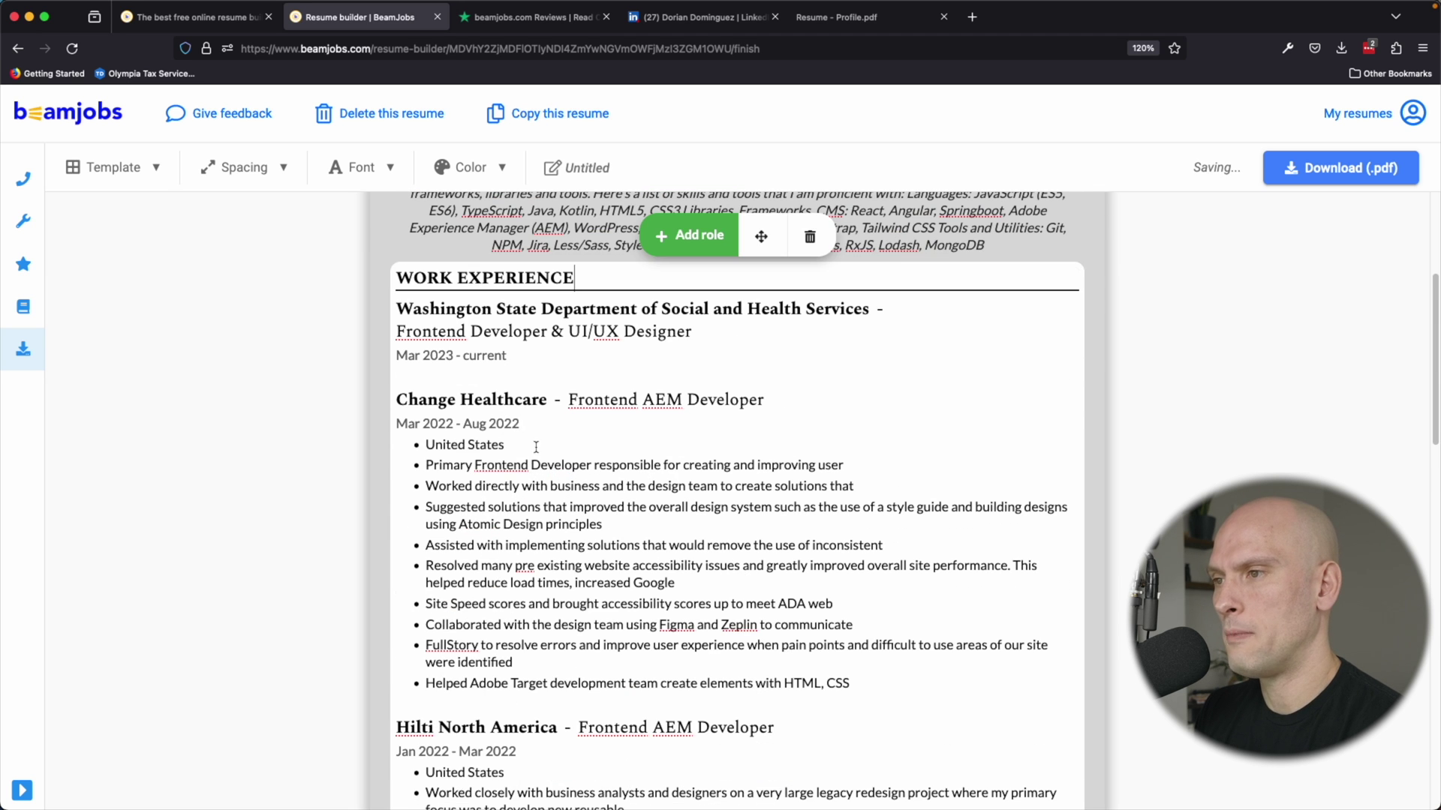
pyautogui.moveTo(529, 445); pyautogui.dragTo(404, 440)
pyautogui.press('BackSpace')
pyautogui.press('BackSpace')
pyautogui.press('BackSpace')
pyautogui.press('BackSpace')
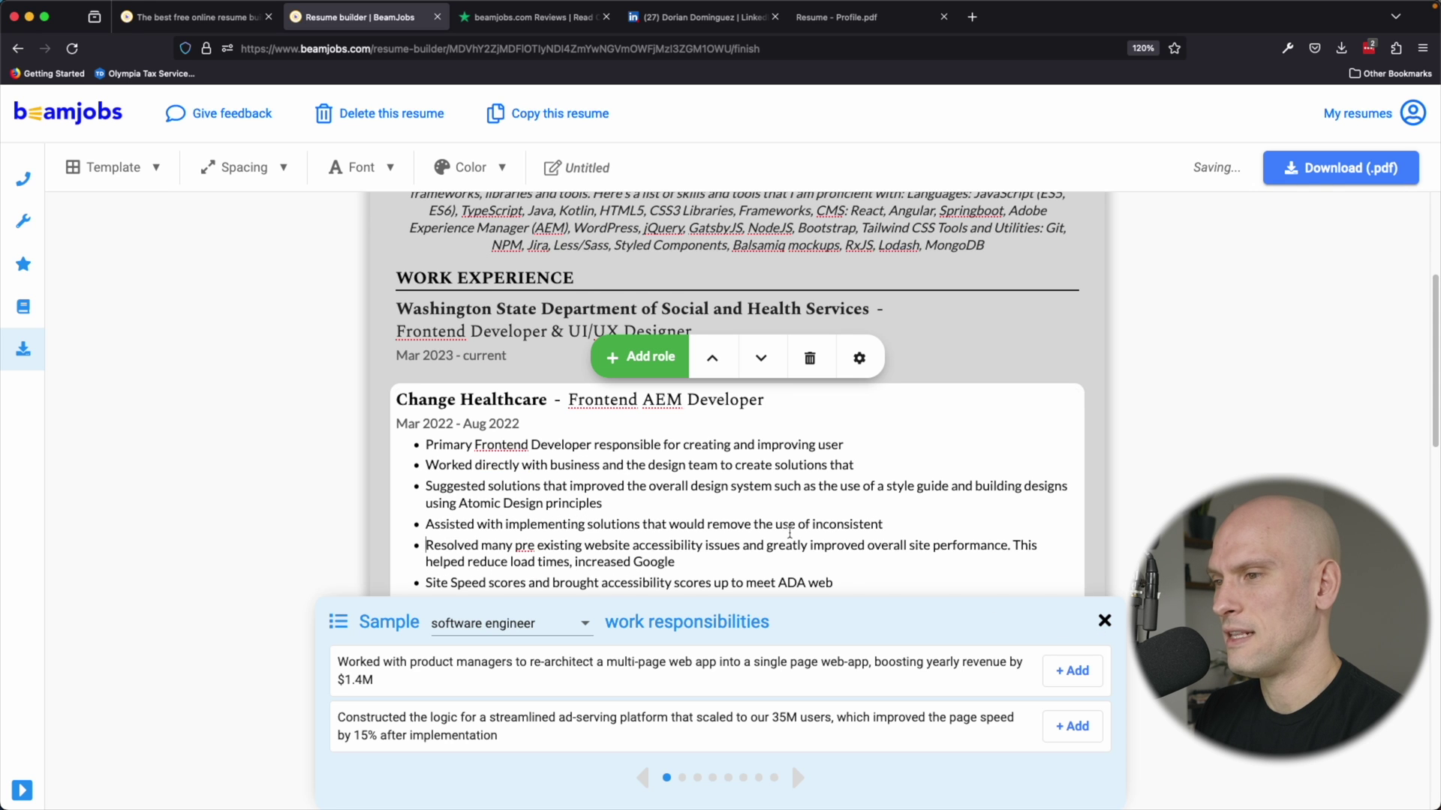
pyautogui.scroll(-5, 877, 424)
pyautogui.scroll(10, 877, 425)
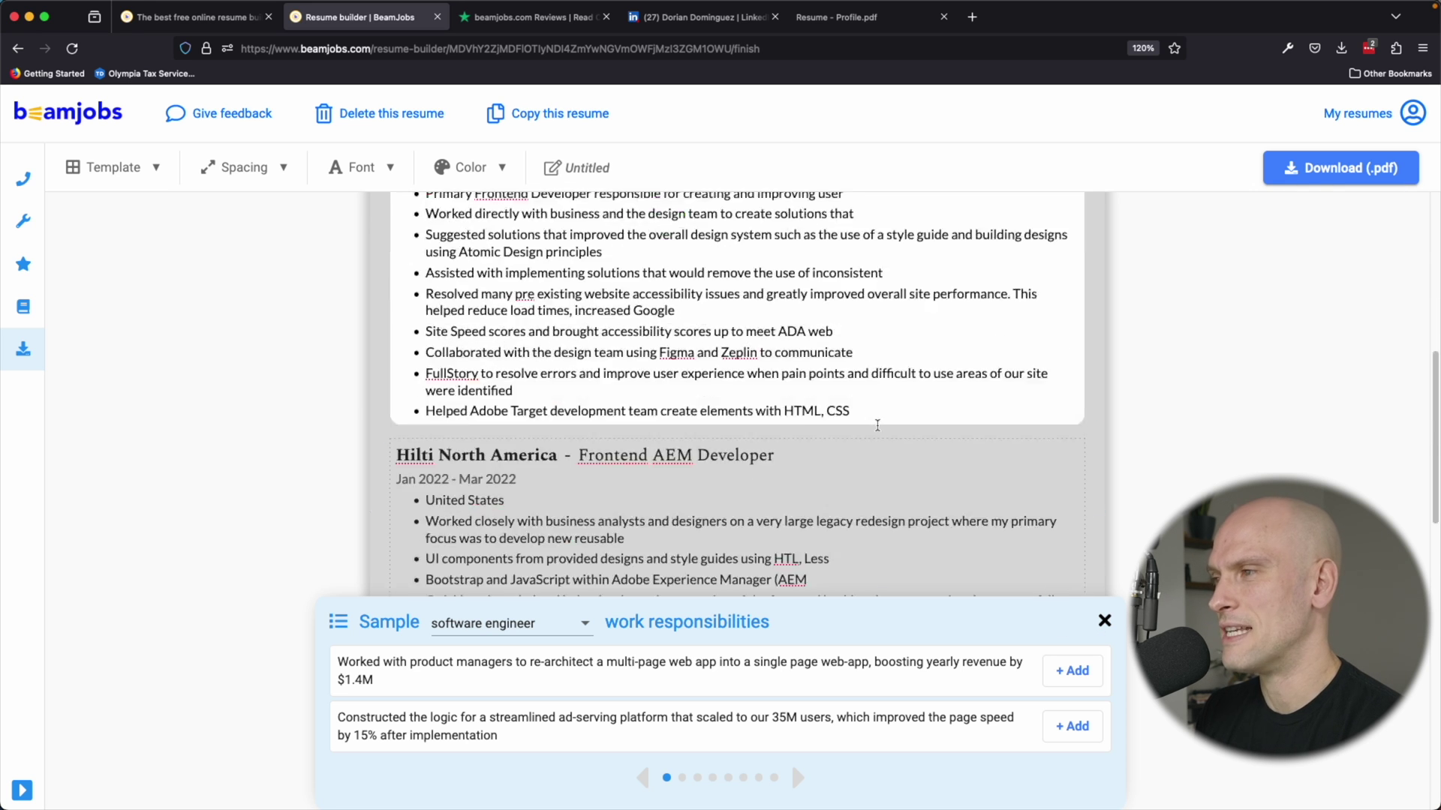
# Pick 'ux designer' as the sample job title and zoom the browser to 150%.
pyautogui.click(510, 623)
pyautogui.scroll(-2, 508, 583)
pyautogui.scroll(-10, 507, 583)
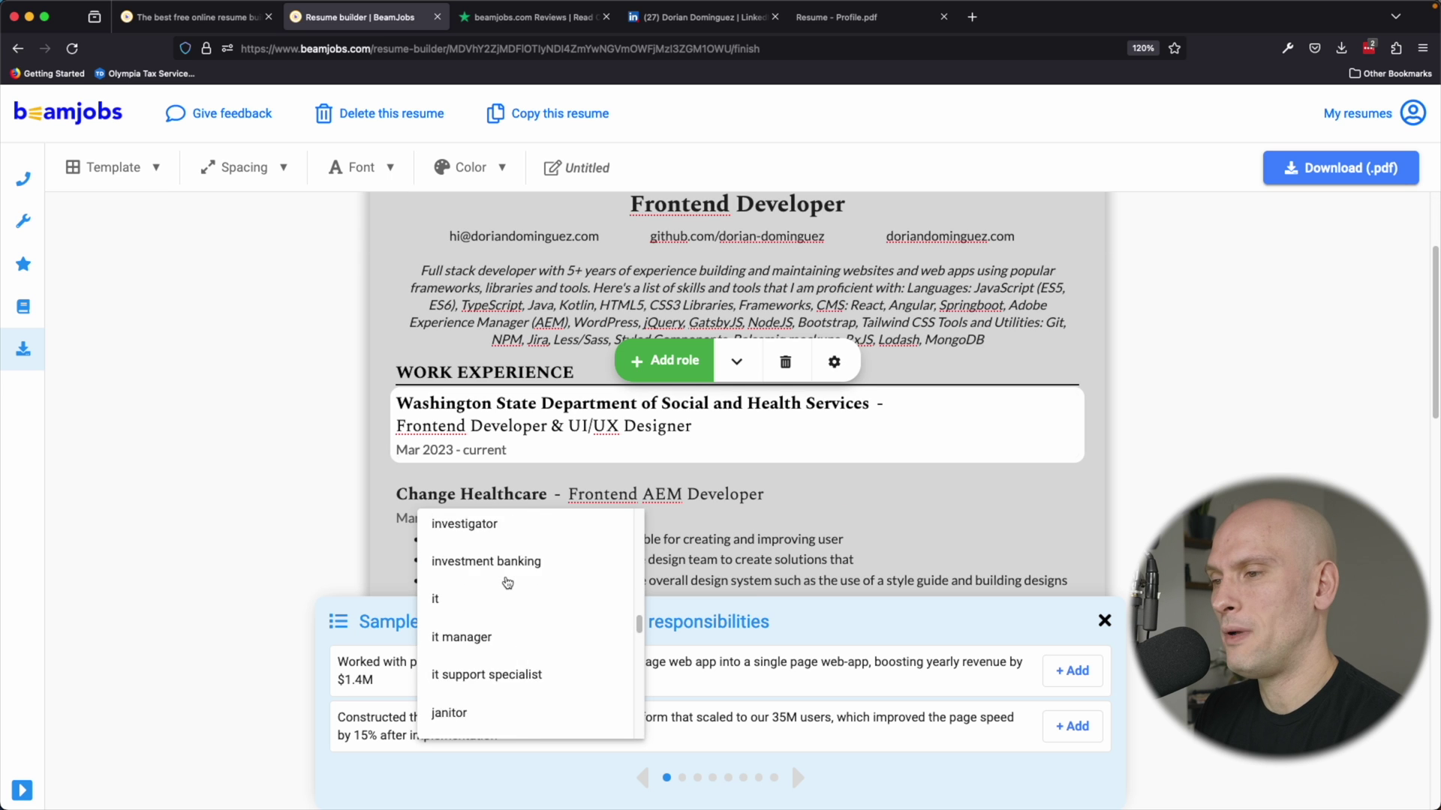
pyautogui.scroll(-10, 507, 582)
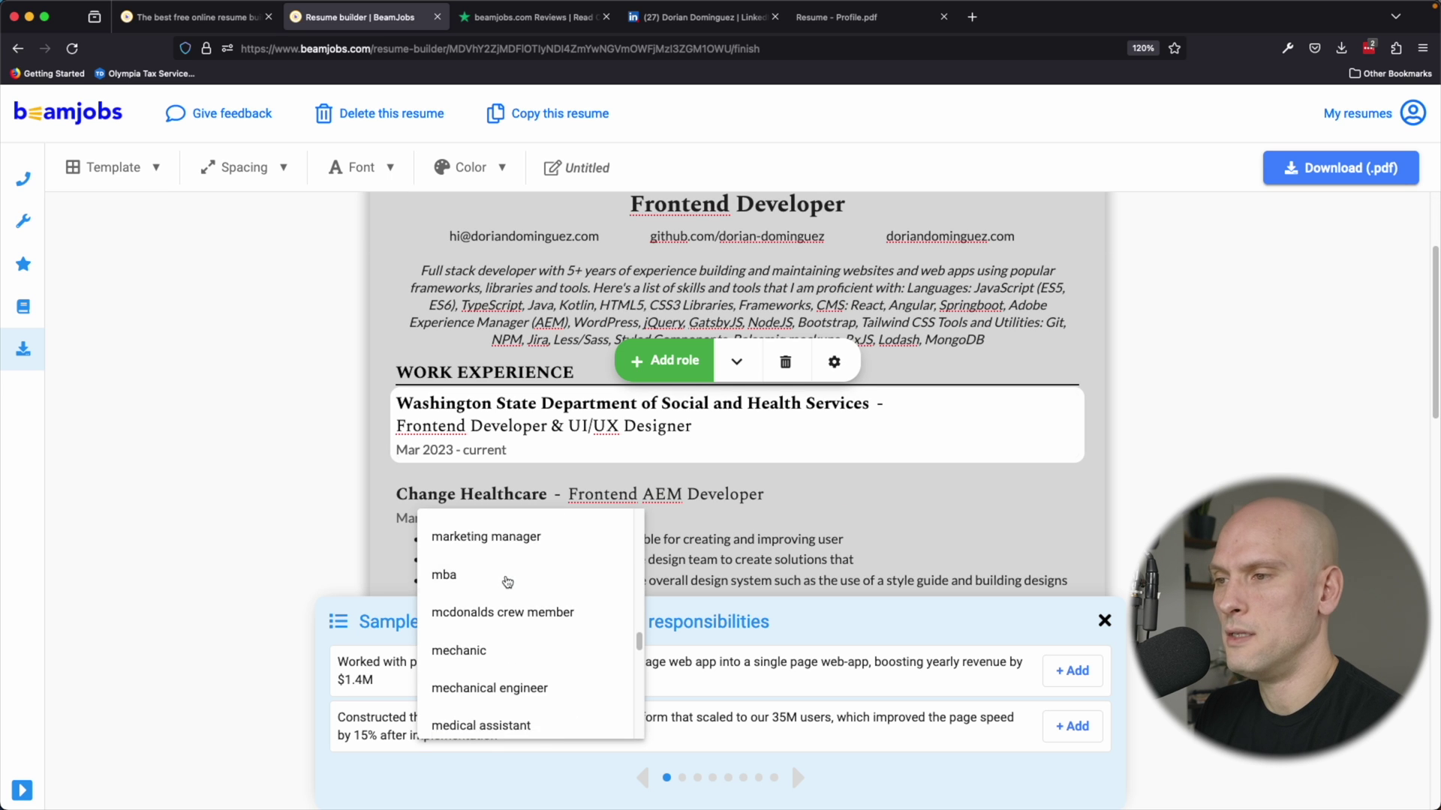
pyautogui.scroll(-10, 507, 583)
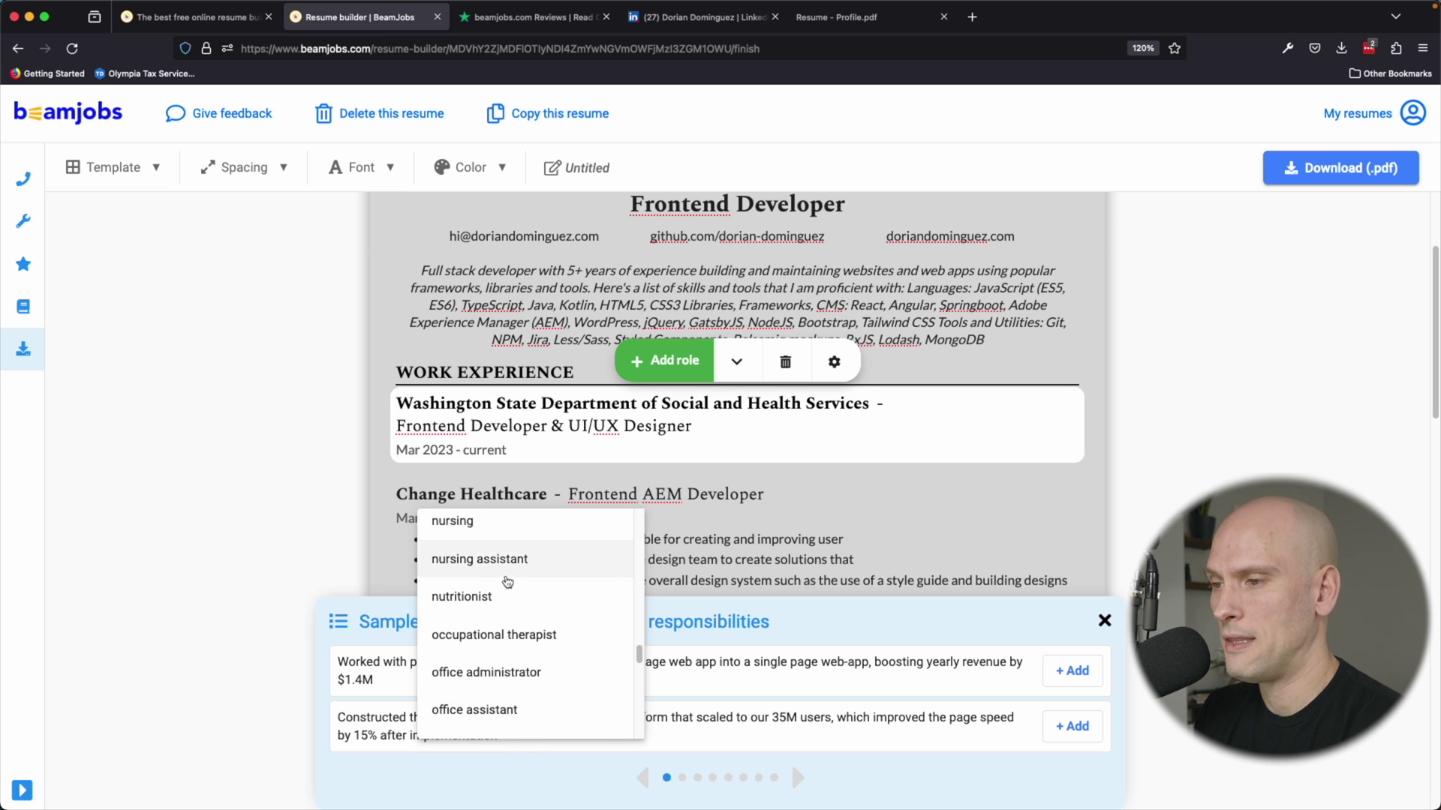
pyautogui.scroll(-10, 508, 585)
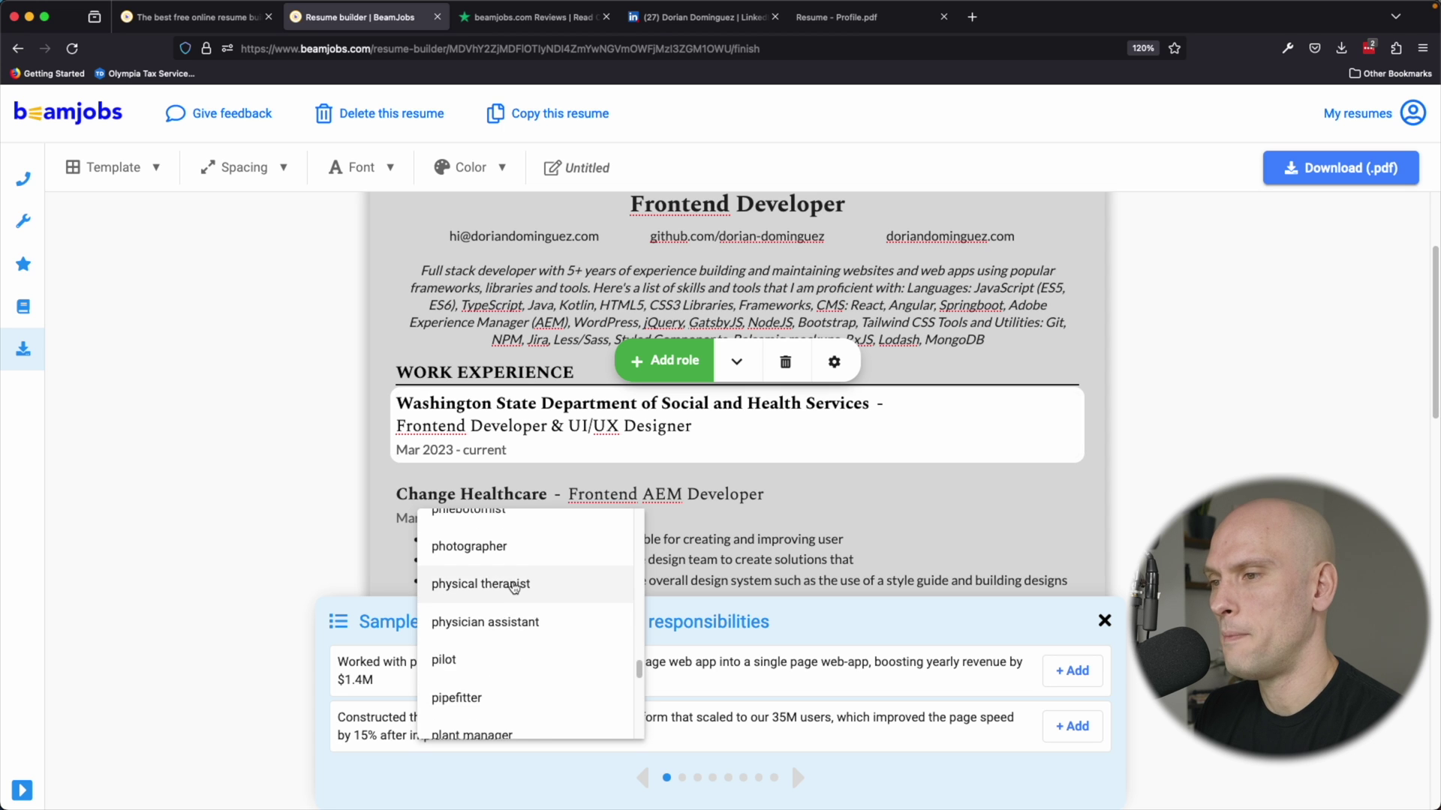
pyautogui.scroll(-15, 515, 589)
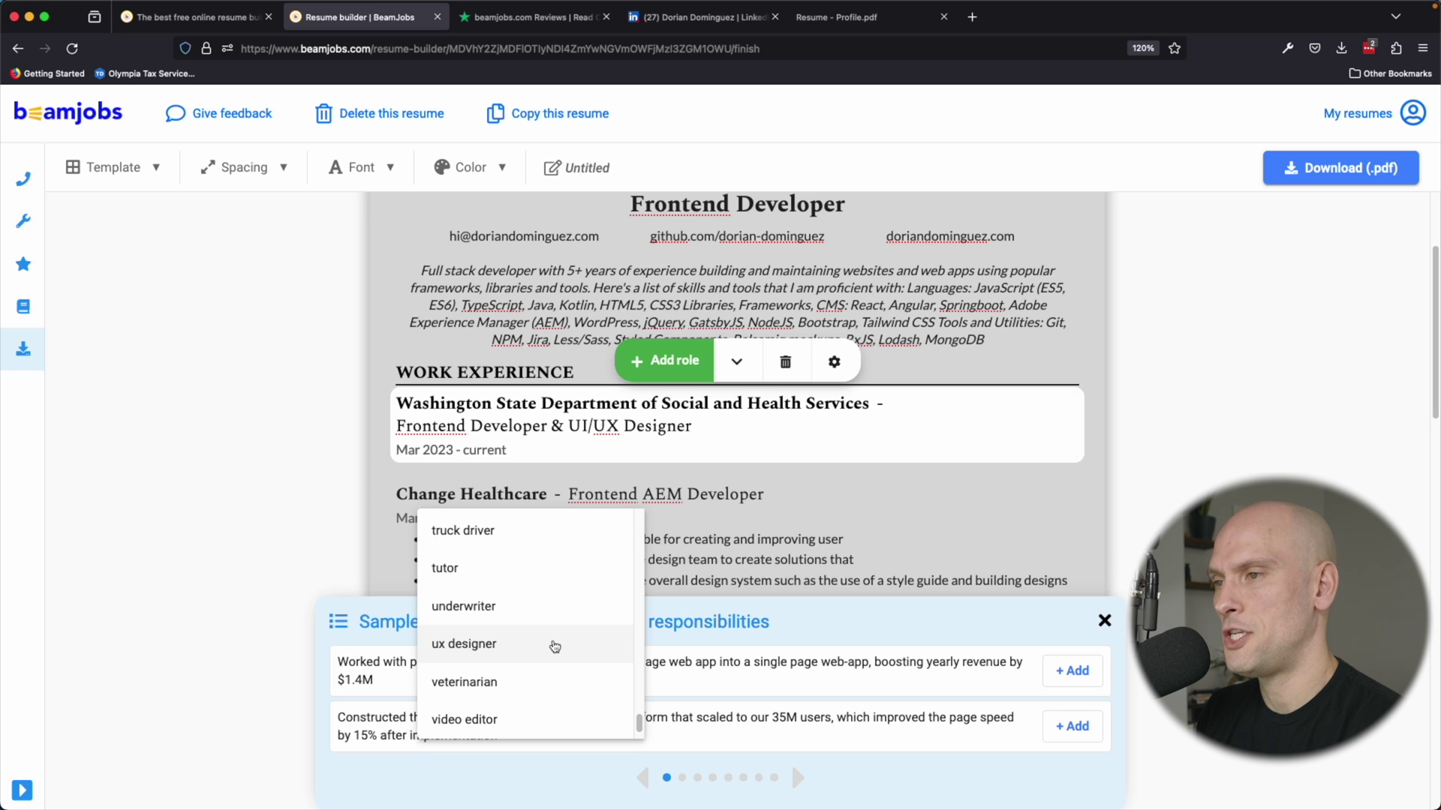
pyautogui.click(555, 646)
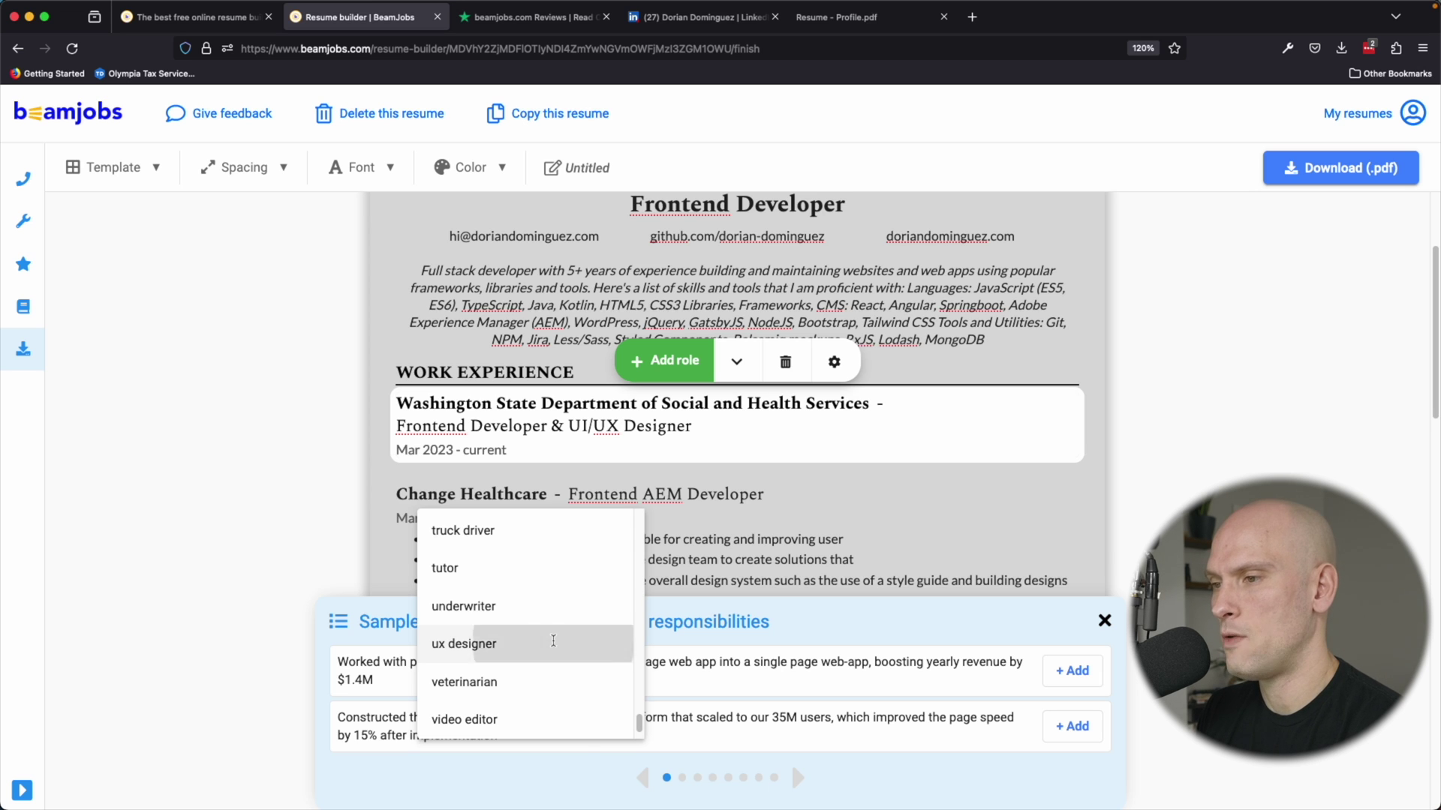
pyautogui.press('super+plus')
pyautogui.press('super+plus')
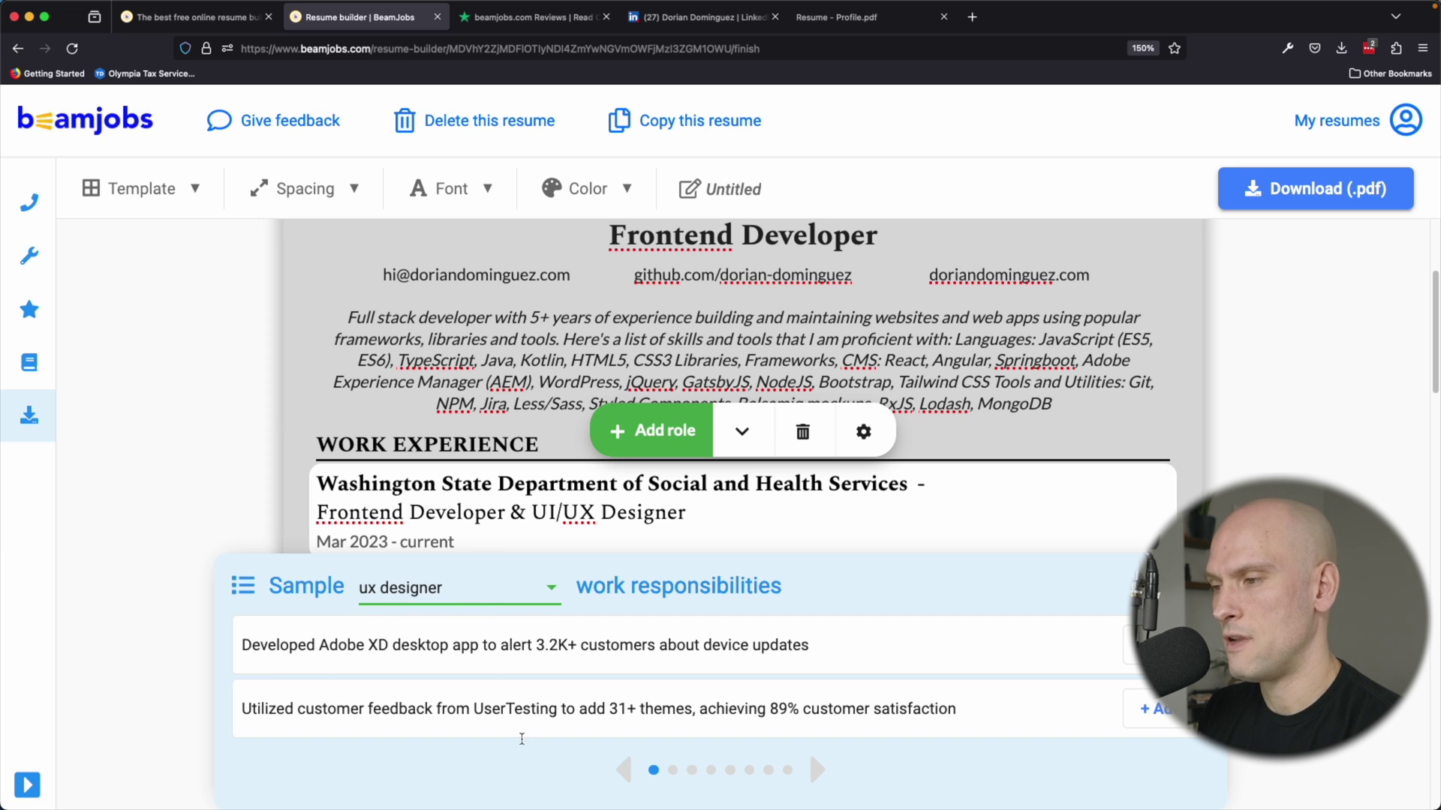
# Add the Hotjar user personas and products redesign sample bullets to the Washington State role.
pyautogui.click(817, 771)
pyautogui.click(817, 773)
pyautogui.click(818, 773)
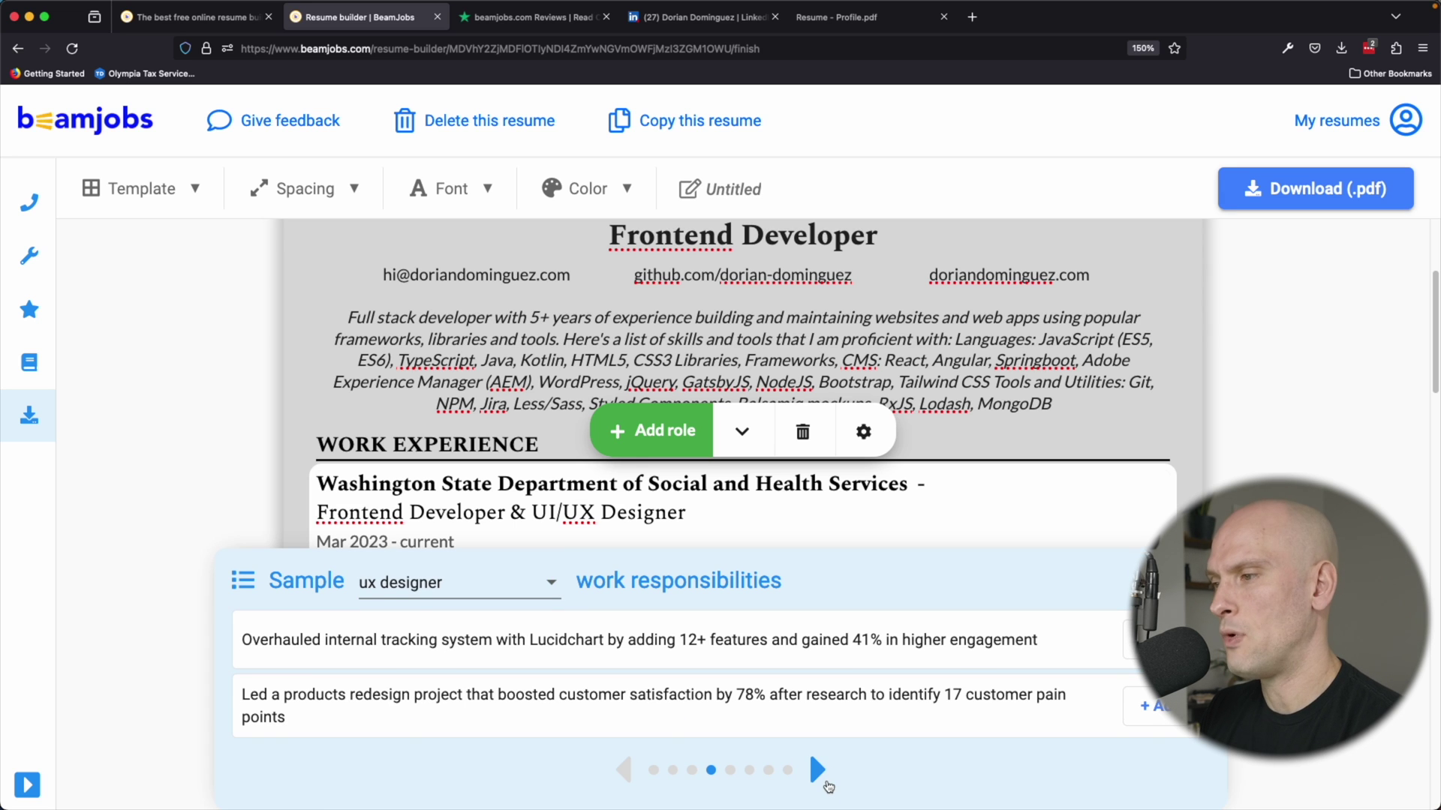
pyautogui.click(818, 772)
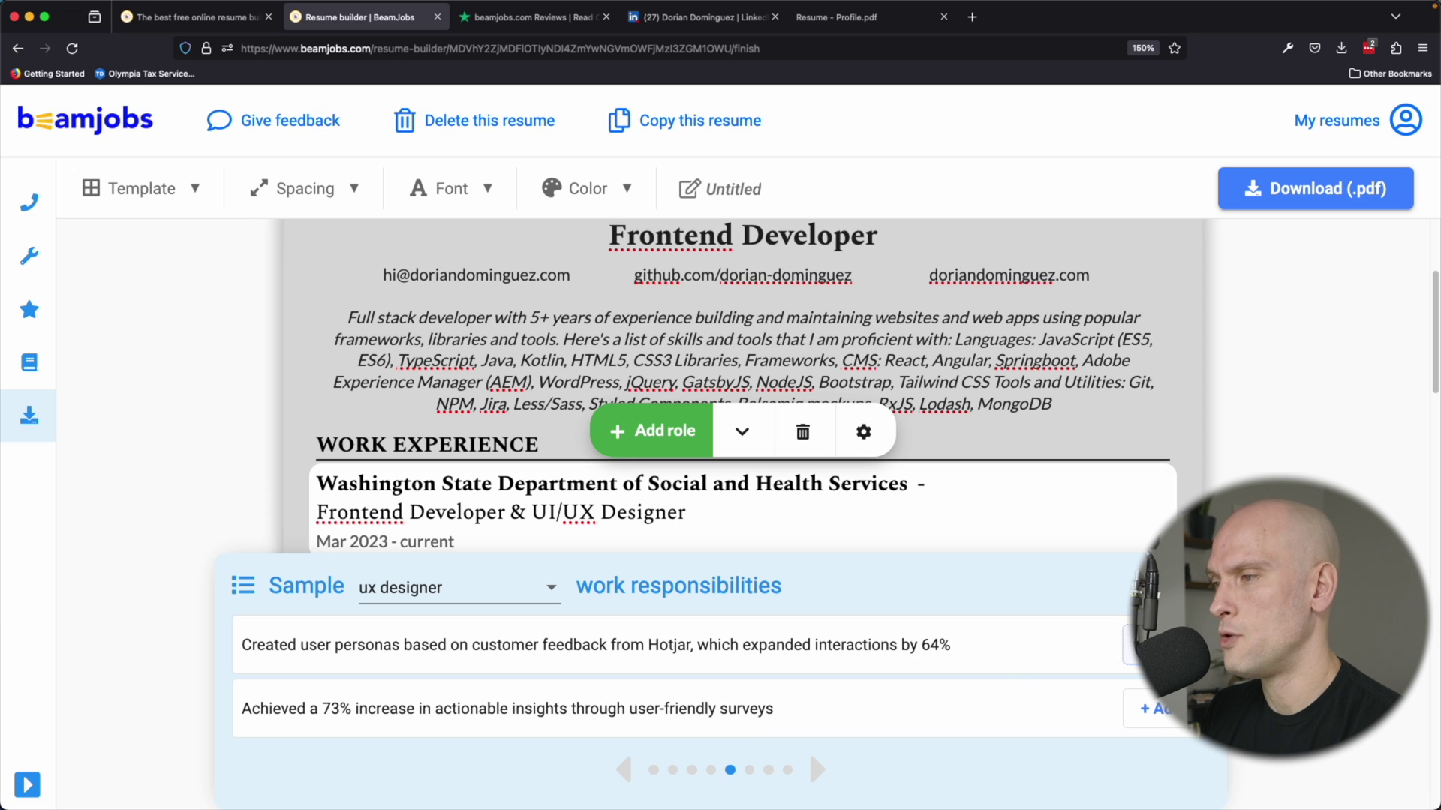
pyautogui.click(1148, 645)
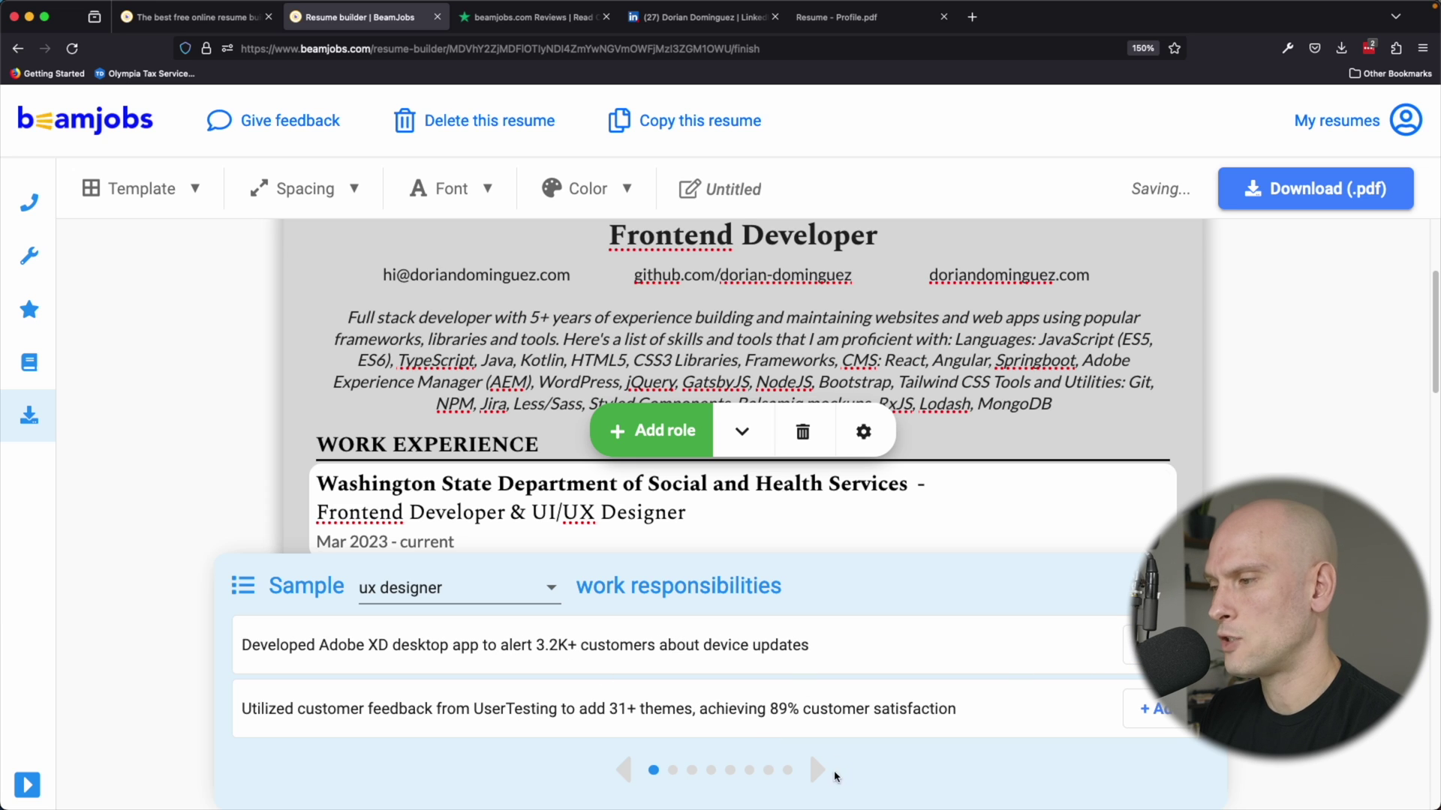
pyautogui.click(817, 772)
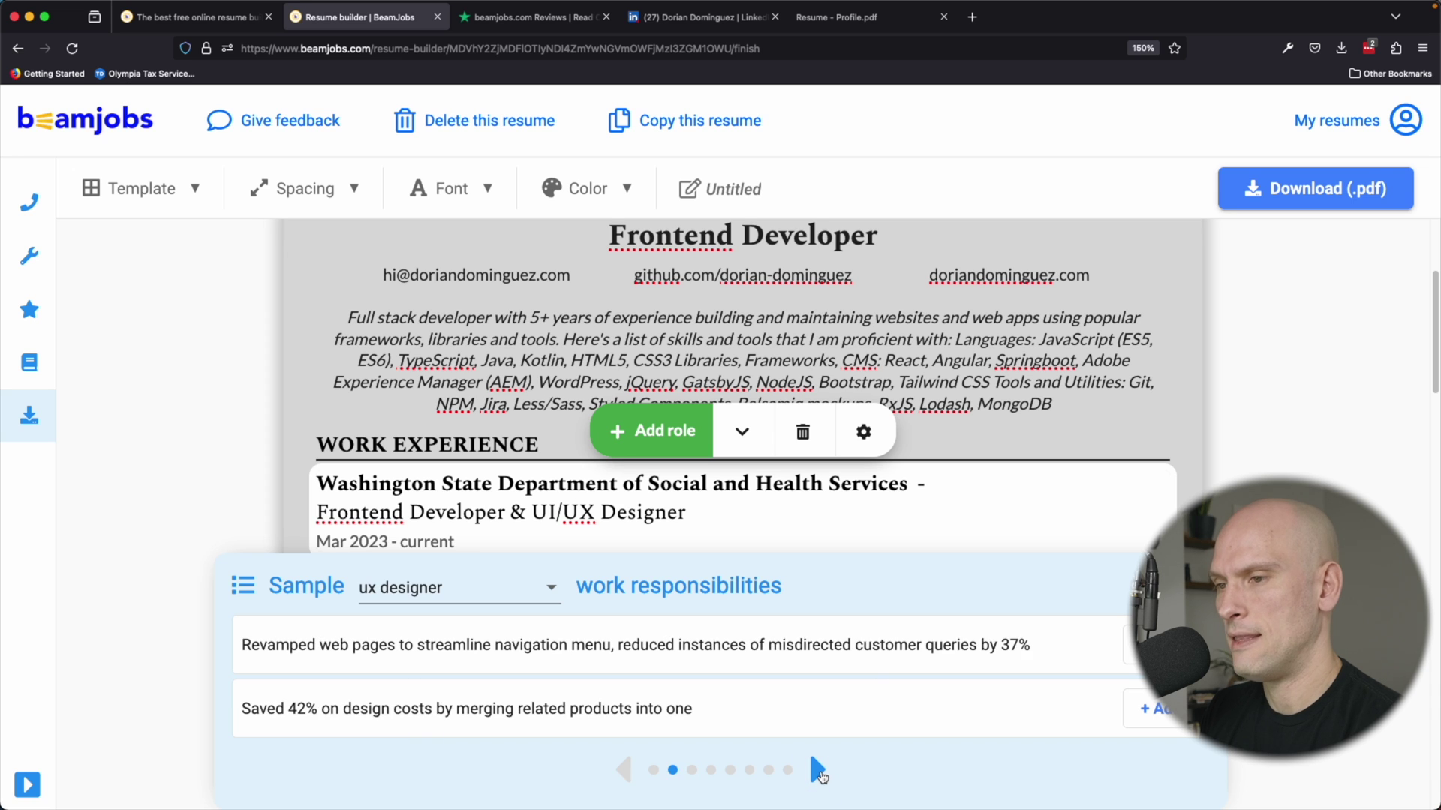
pyautogui.click(818, 771)
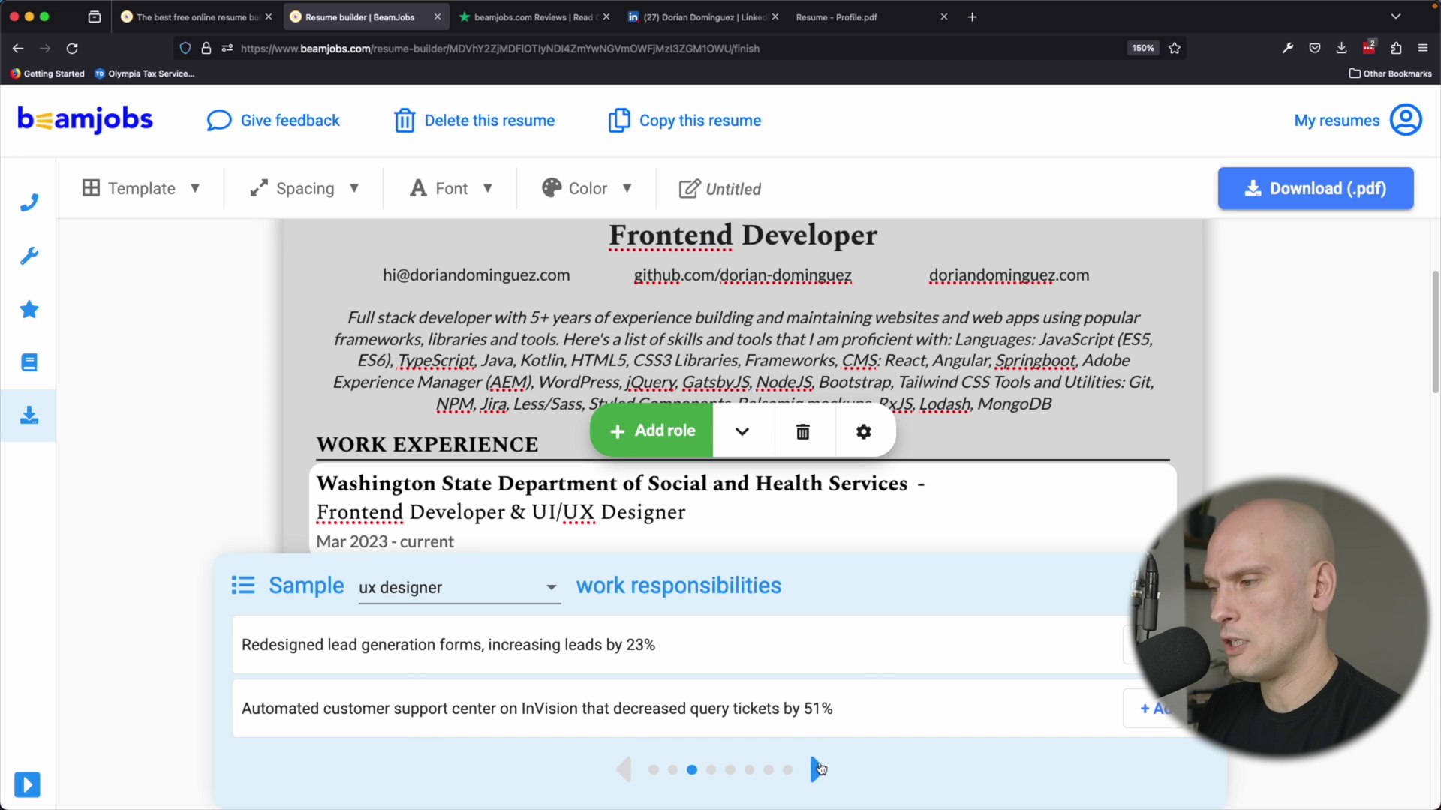
pyautogui.click(818, 770)
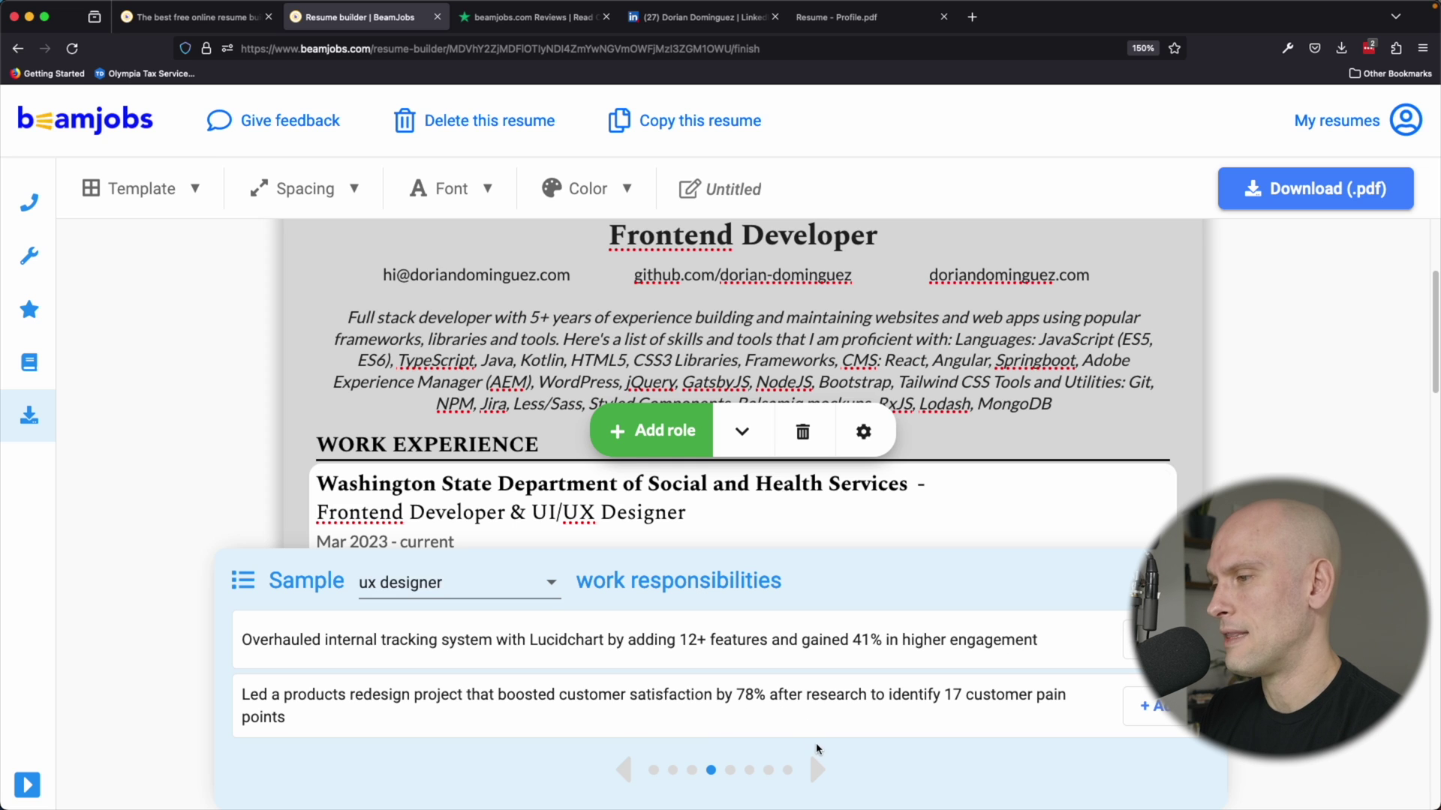
pyautogui.click(1147, 717)
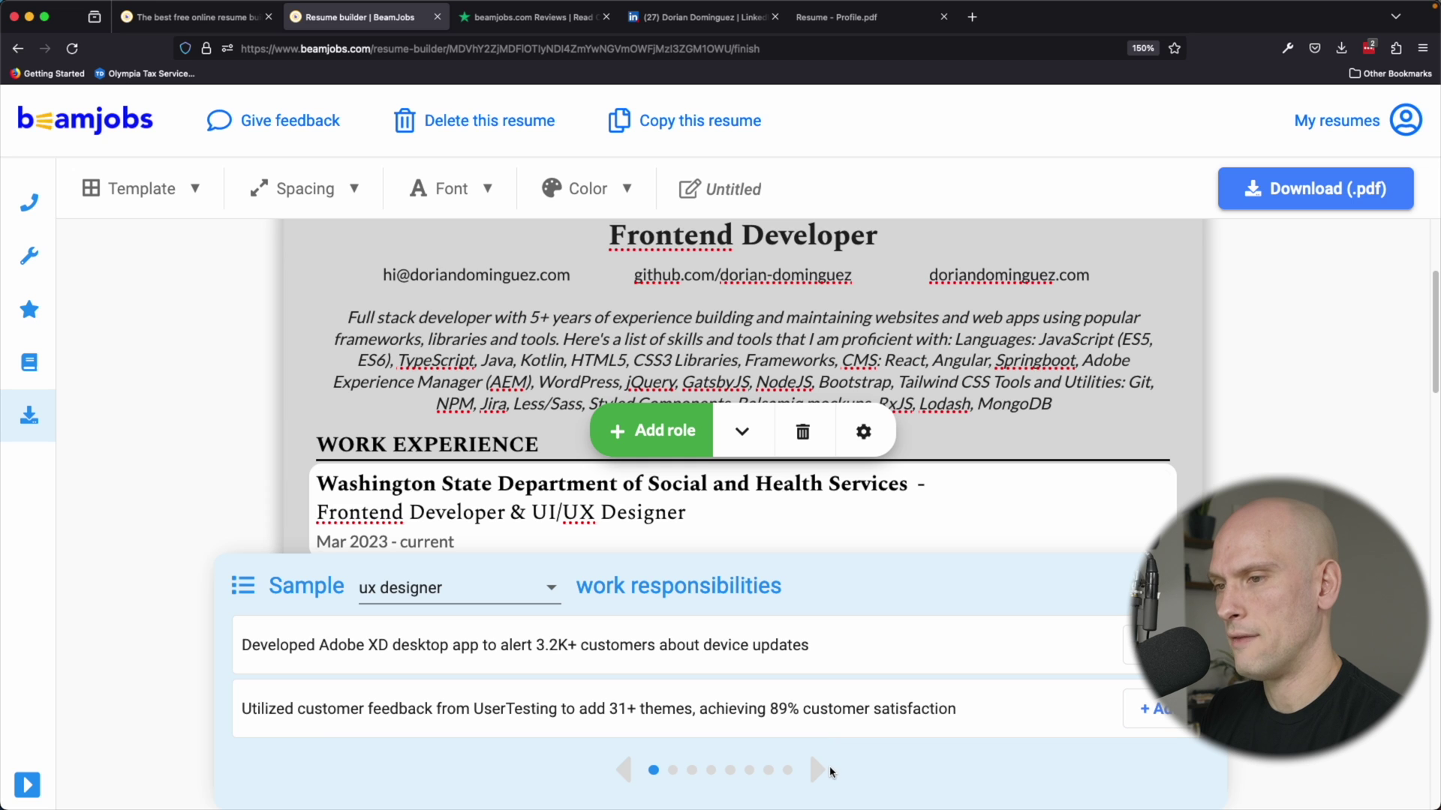
# Add the Sketch-based style guide sample bullet to the Washington State role.
pyautogui.click(622, 777)
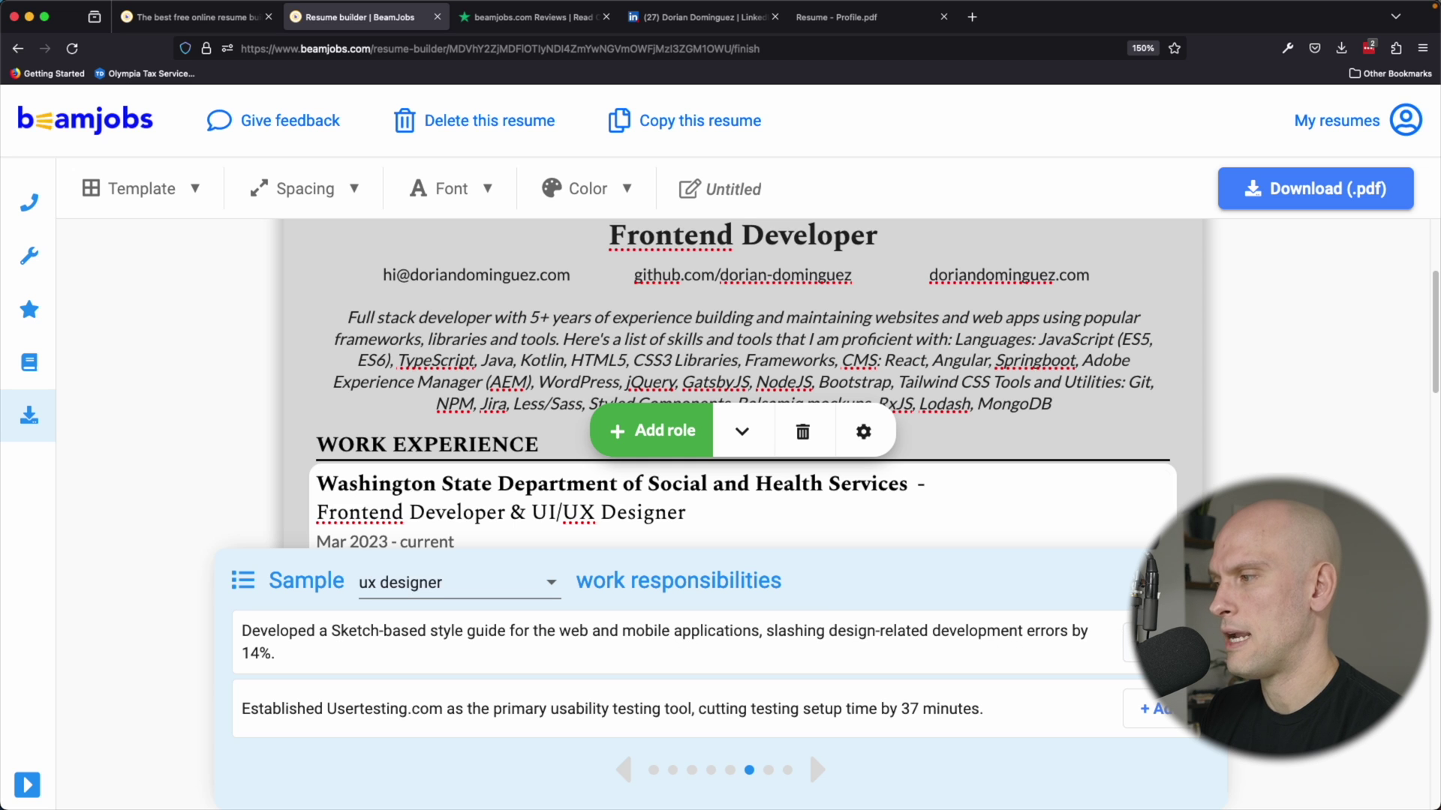
pyautogui.click(818, 769)
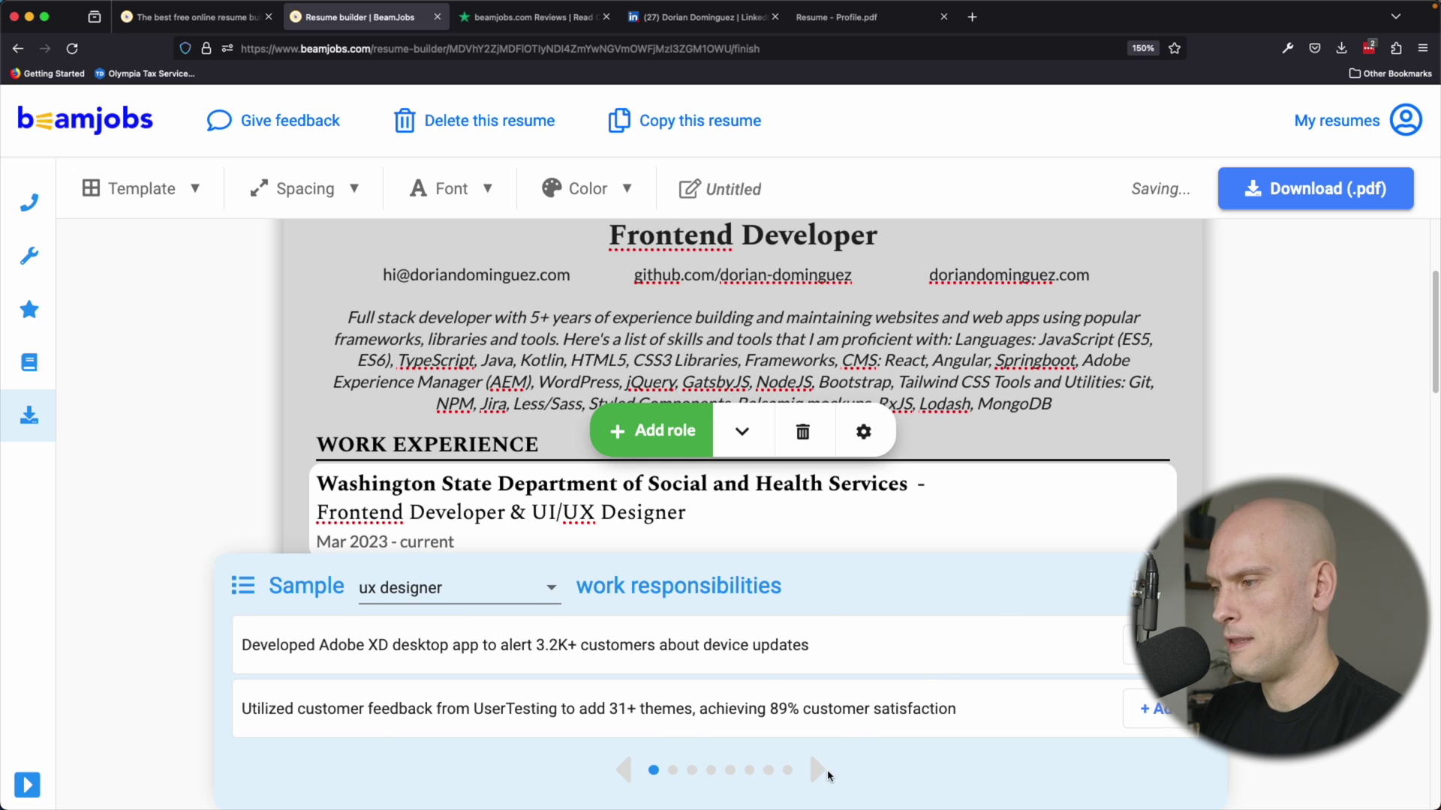
pyautogui.click(824, 774)
pyautogui.click(823, 774)
pyautogui.click(823, 774)
pyautogui.click(822, 774)
pyautogui.click(821, 774)
pyautogui.click(821, 775)
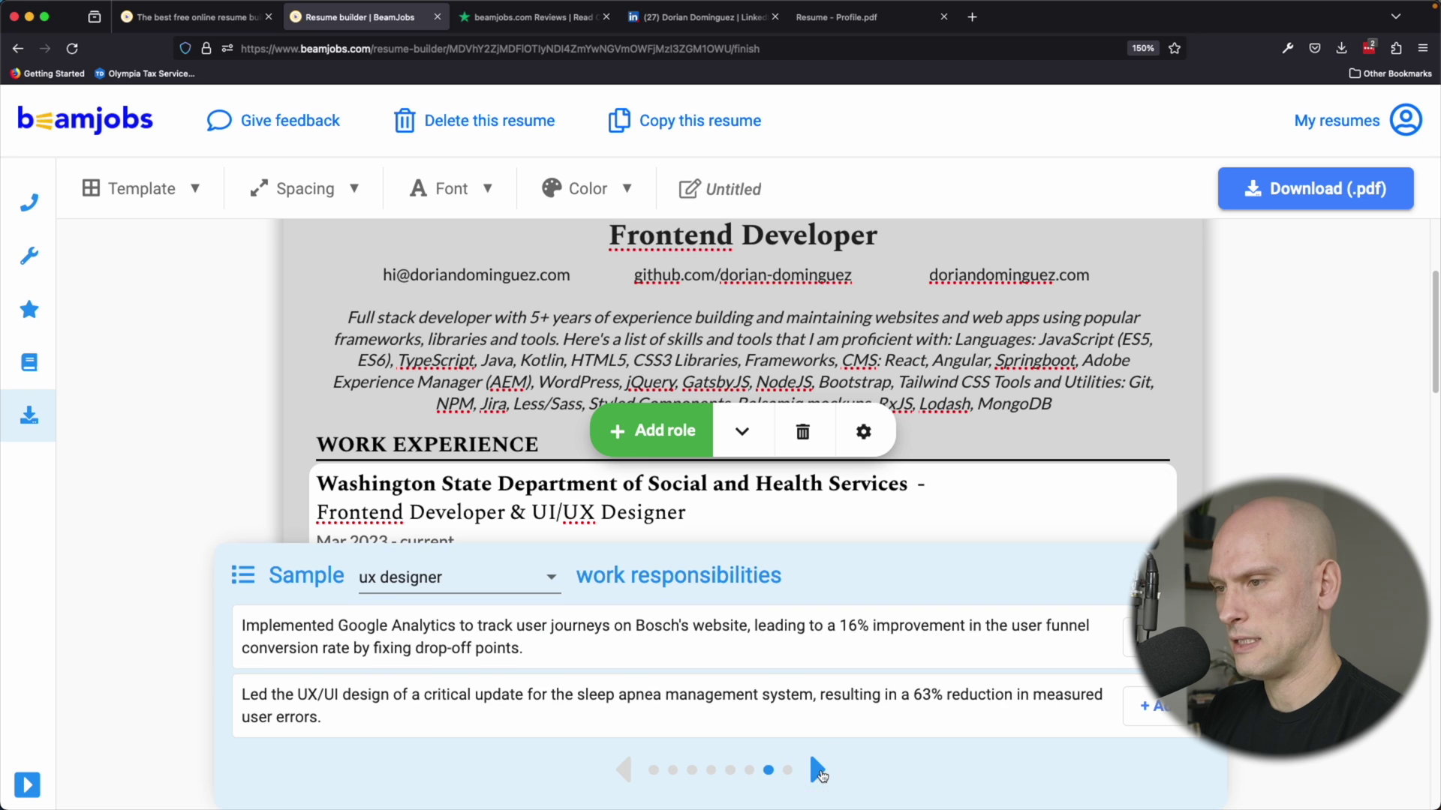
pyautogui.click(864, 431)
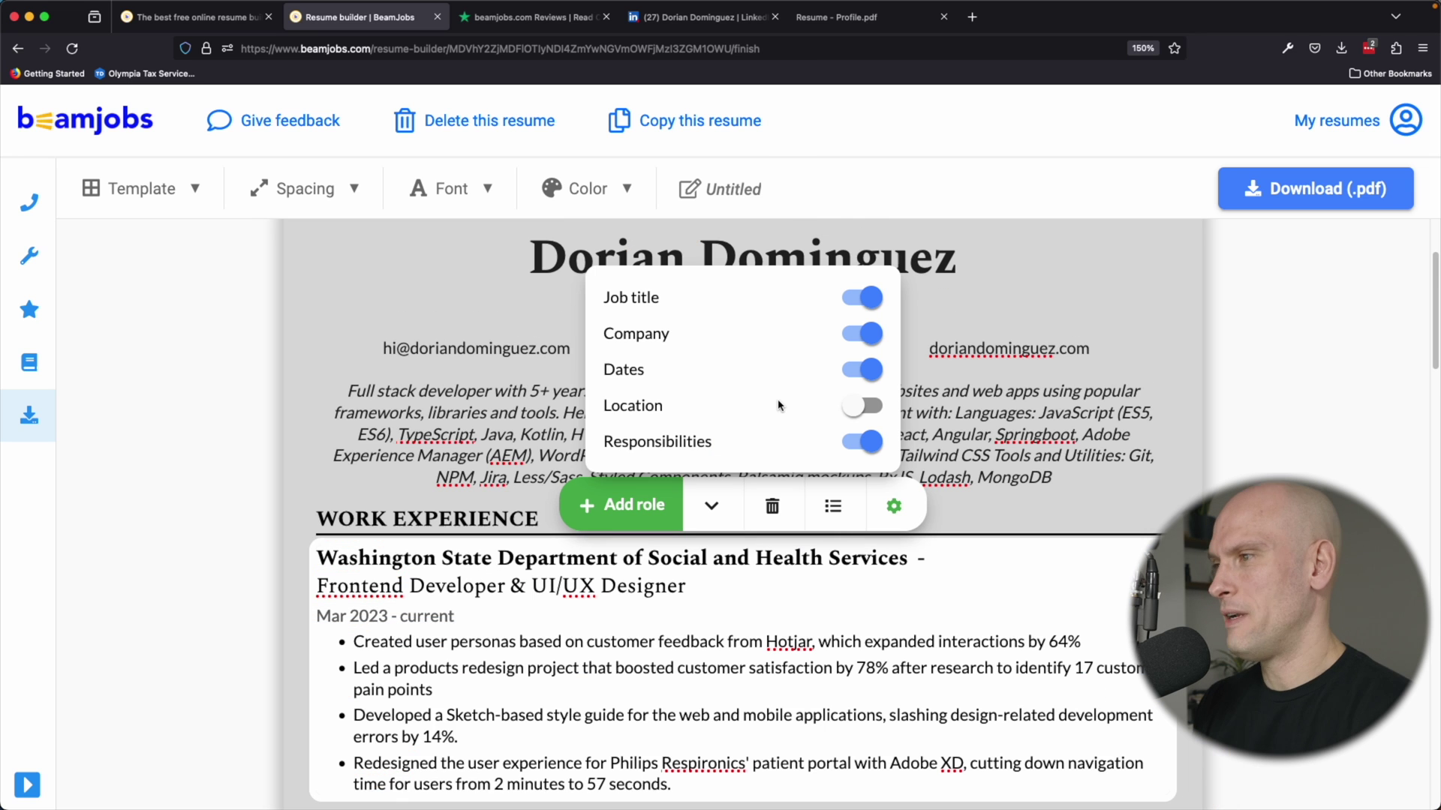
# Review the four new UX bullets by selecting them, then scroll down to Skills.
pyautogui.scroll(-2, 779, 409)
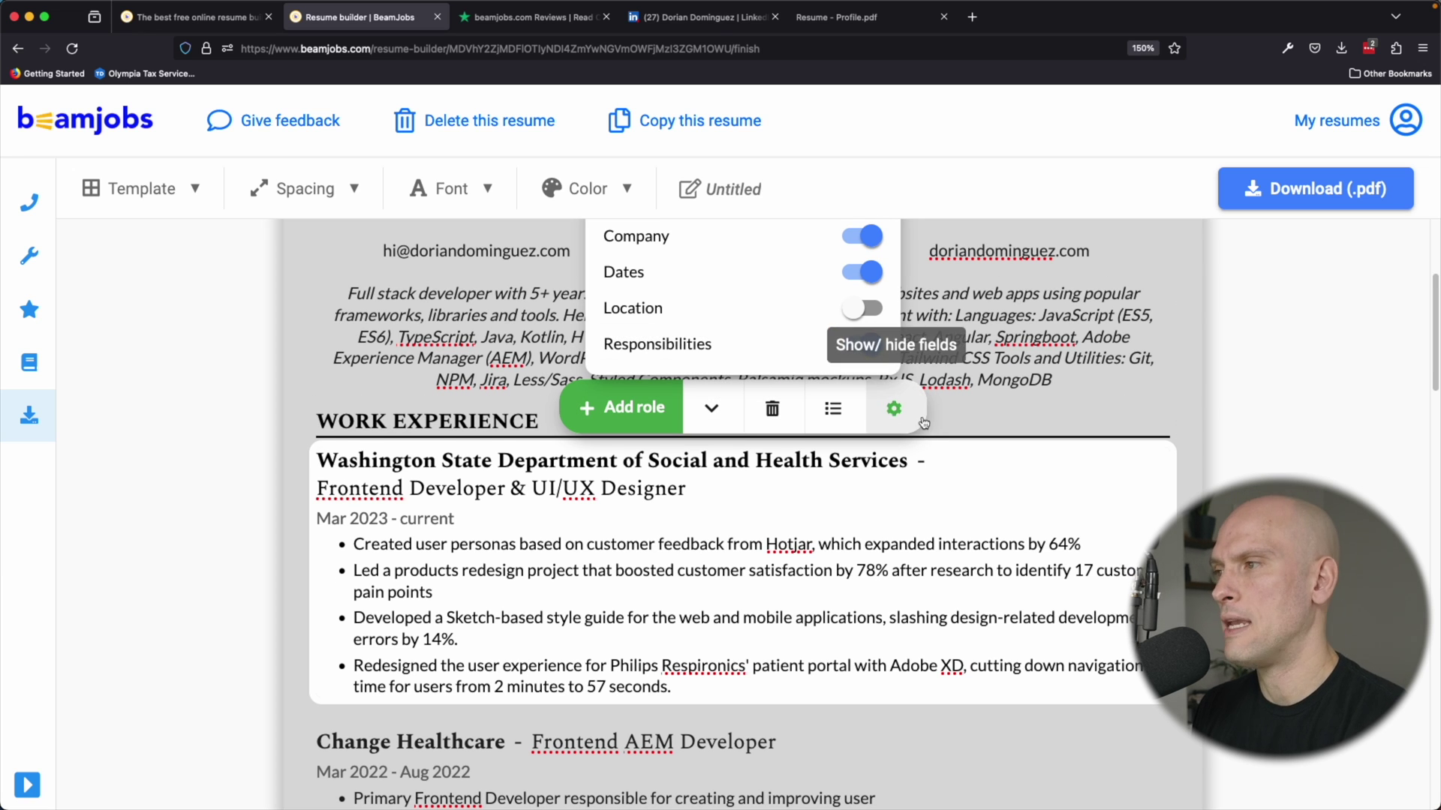
pyautogui.scroll(1, 914, 424)
pyautogui.scroll(-2, 758, 523)
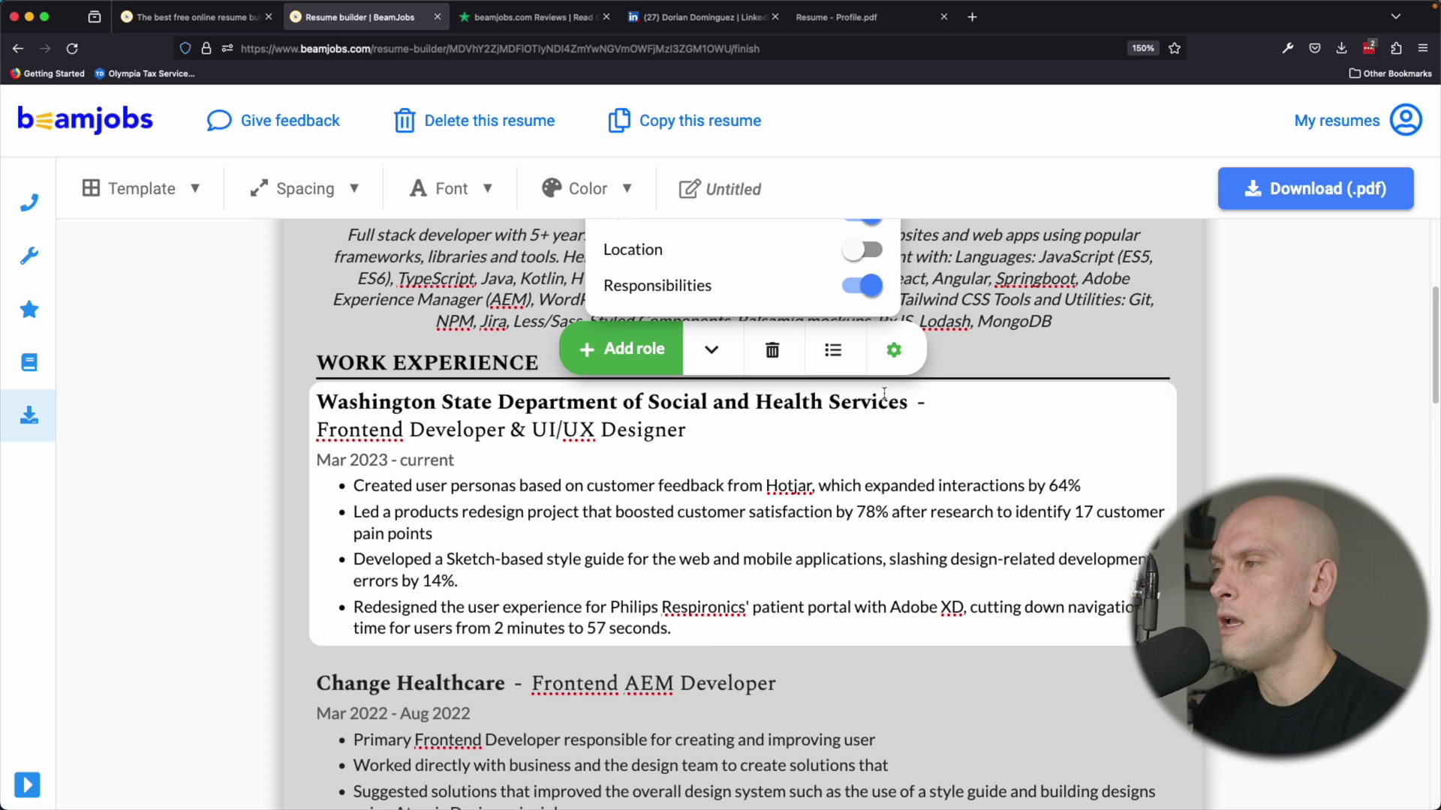
pyautogui.scroll(-2, 884, 381)
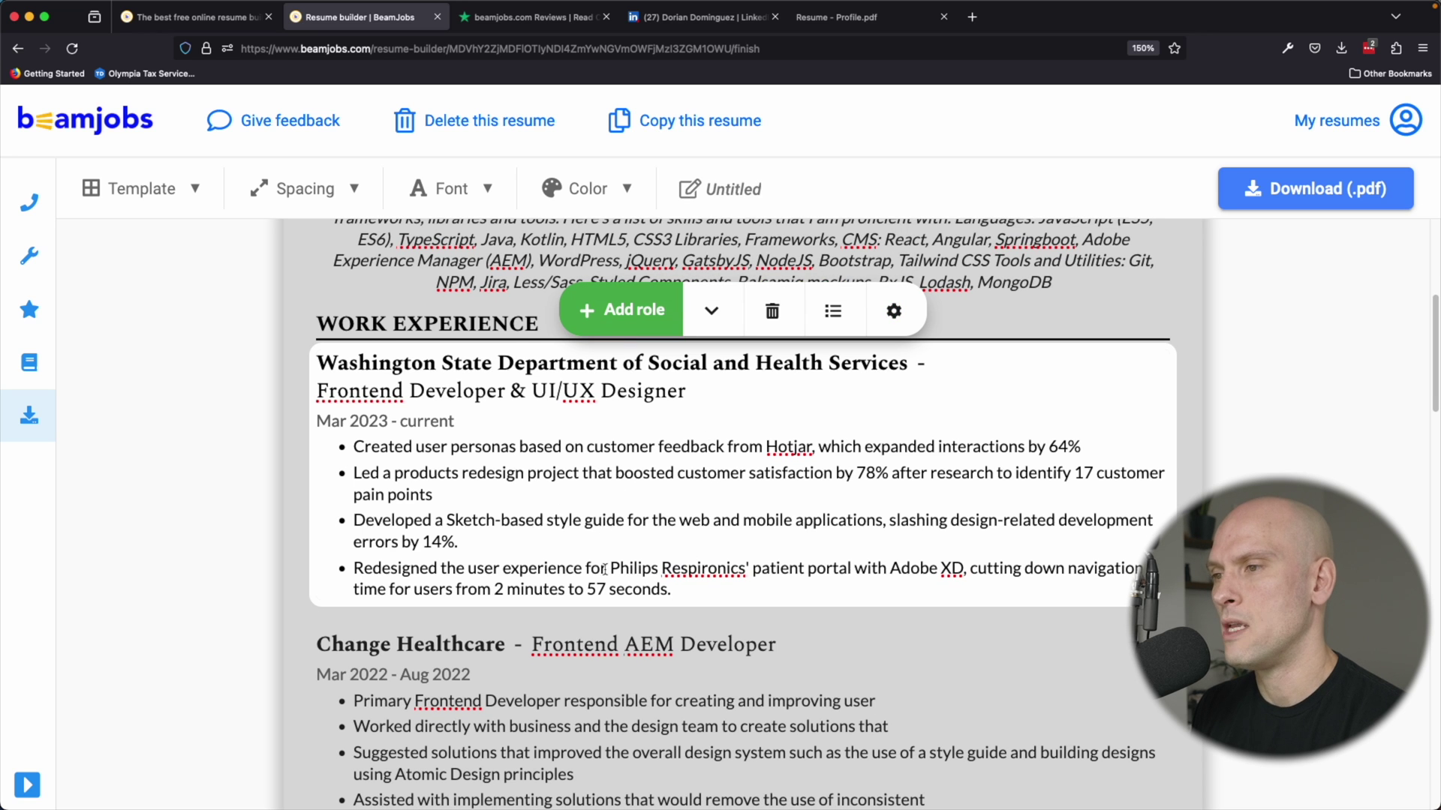
pyautogui.moveTo(699, 589); pyautogui.dragTo(391, 456)
pyautogui.click(687, 592)
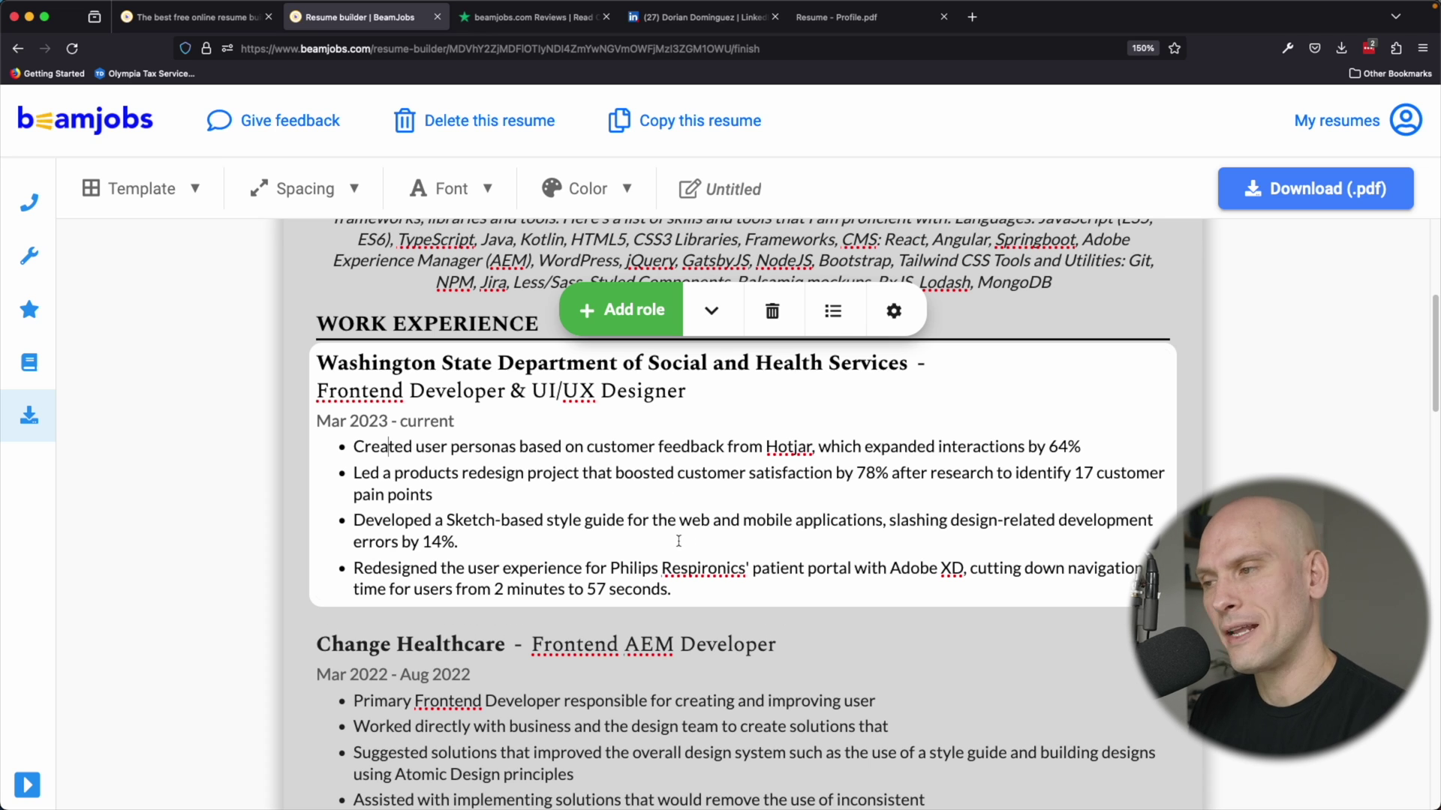
pyautogui.scroll(-2, 697, 525)
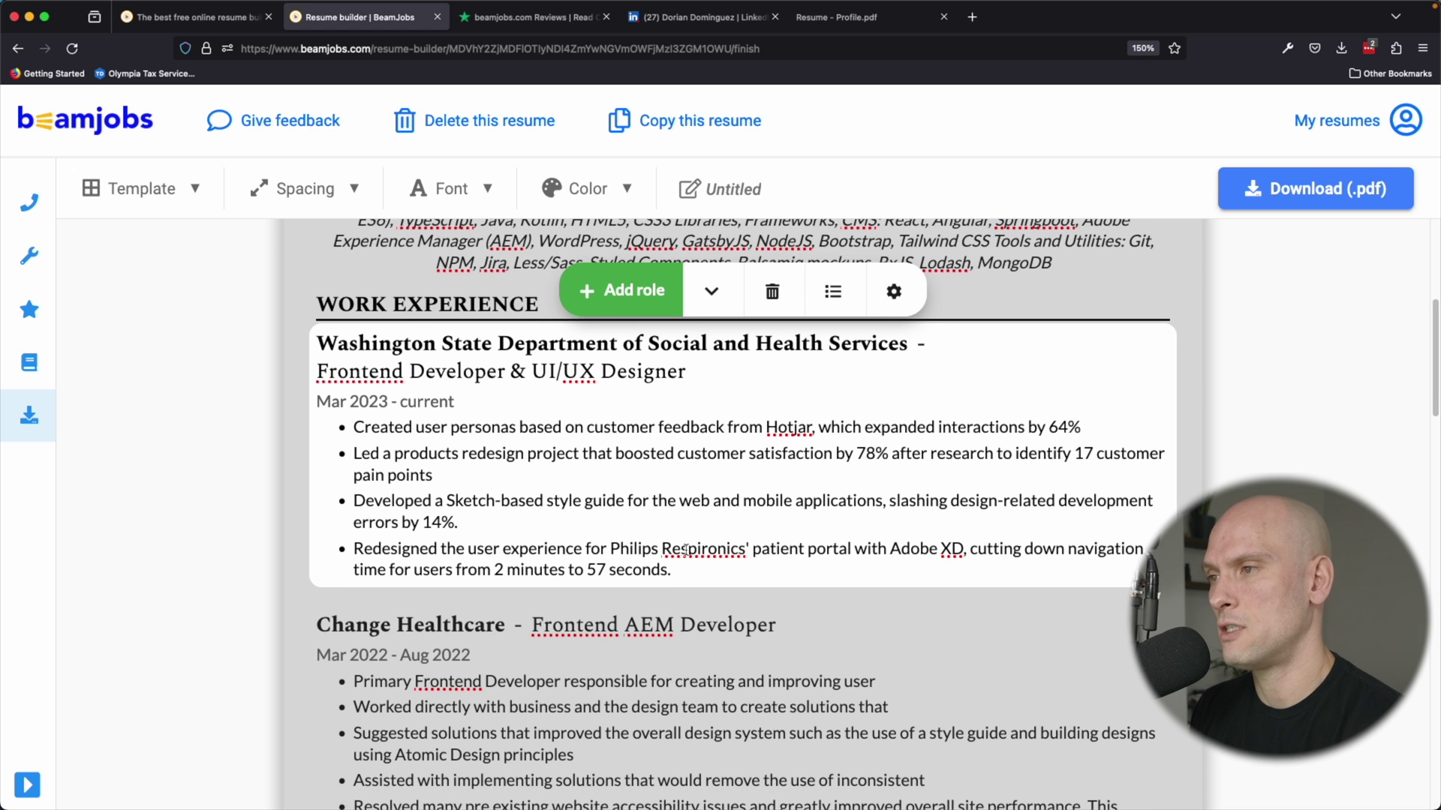
# Check the Skills list and header, then download the resume as resume.pdf.
pyautogui.scroll(-15, 733, 497)
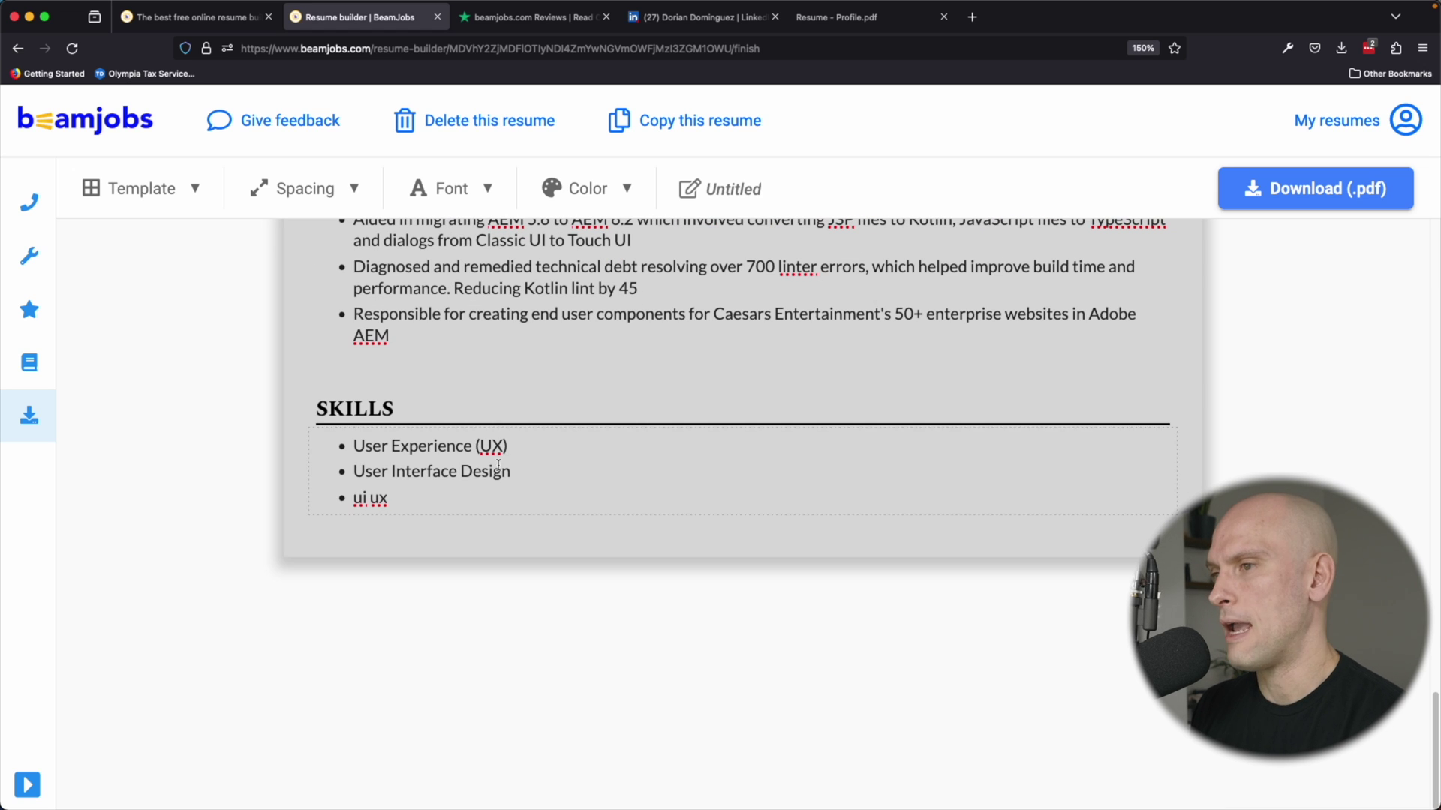
pyautogui.click(438, 504)
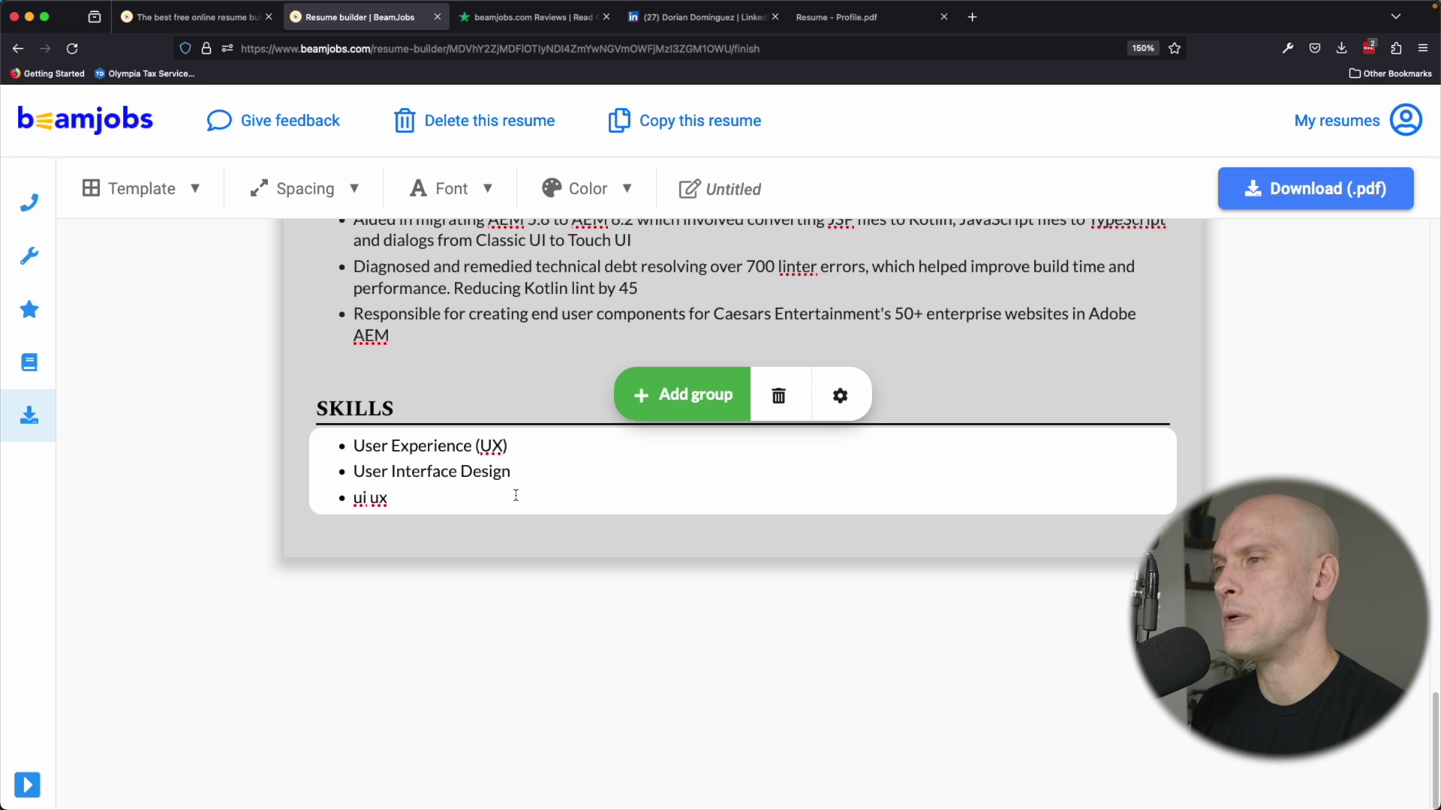
pyautogui.scroll(15, 540, 481)
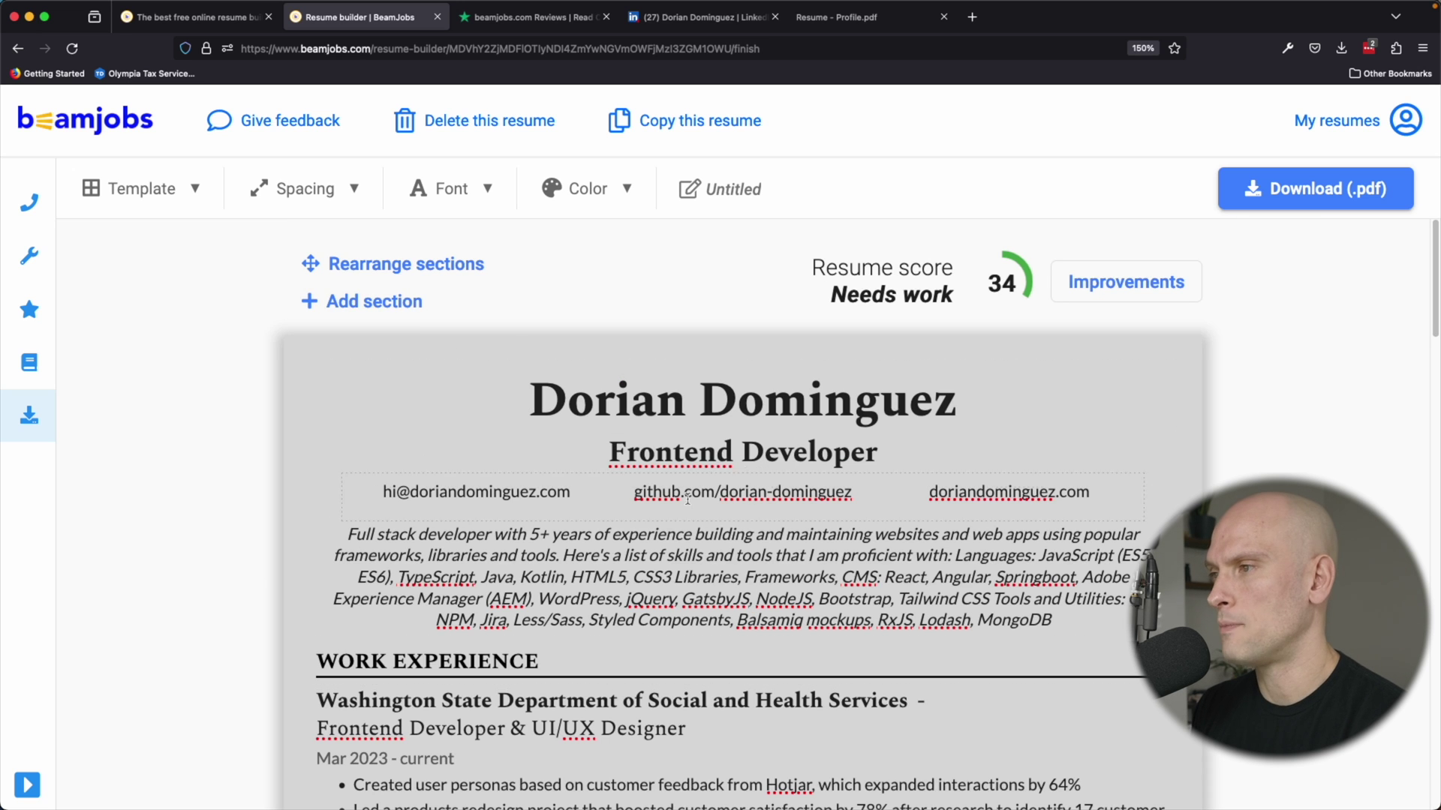
pyautogui.click(853, 450)
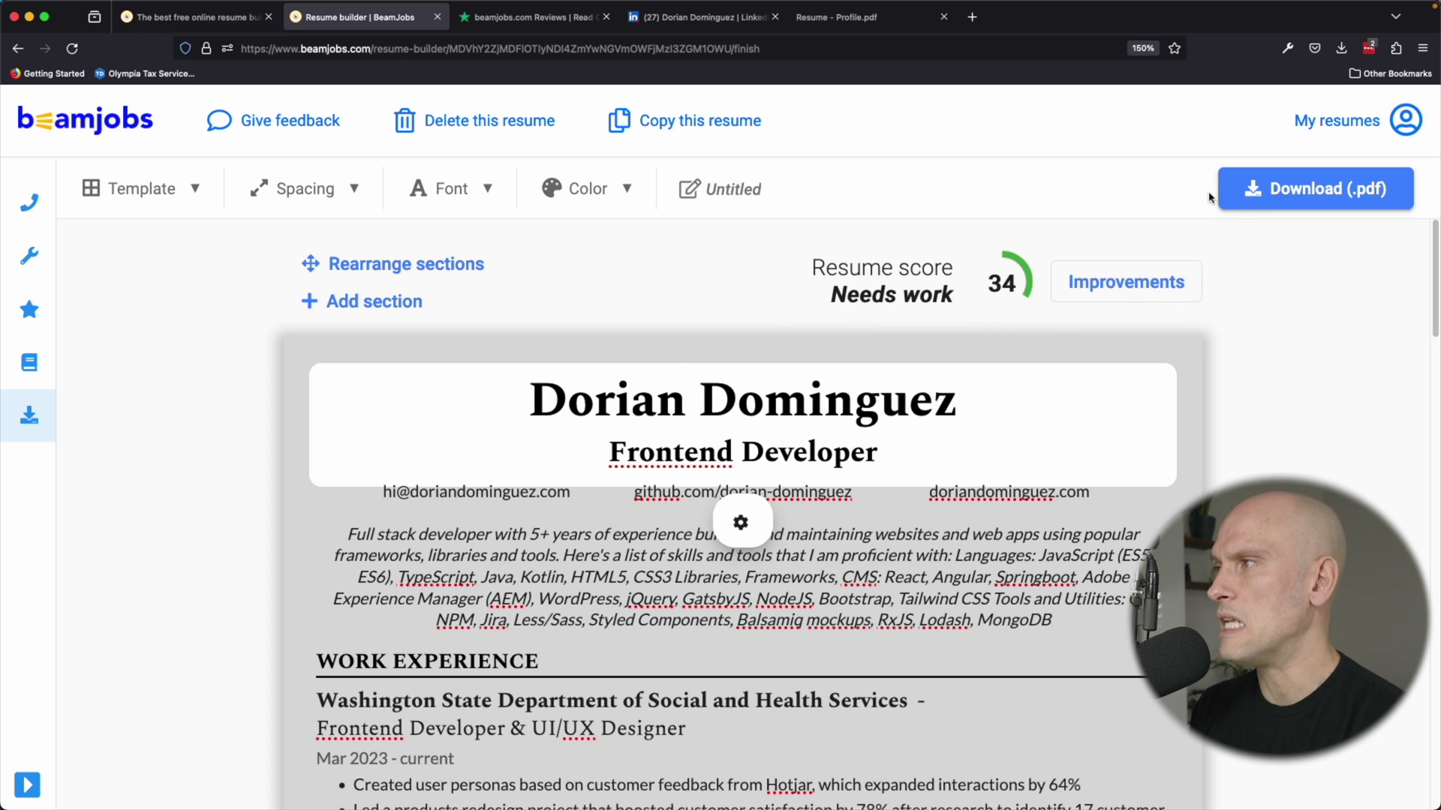
pyautogui.click(1253, 199)
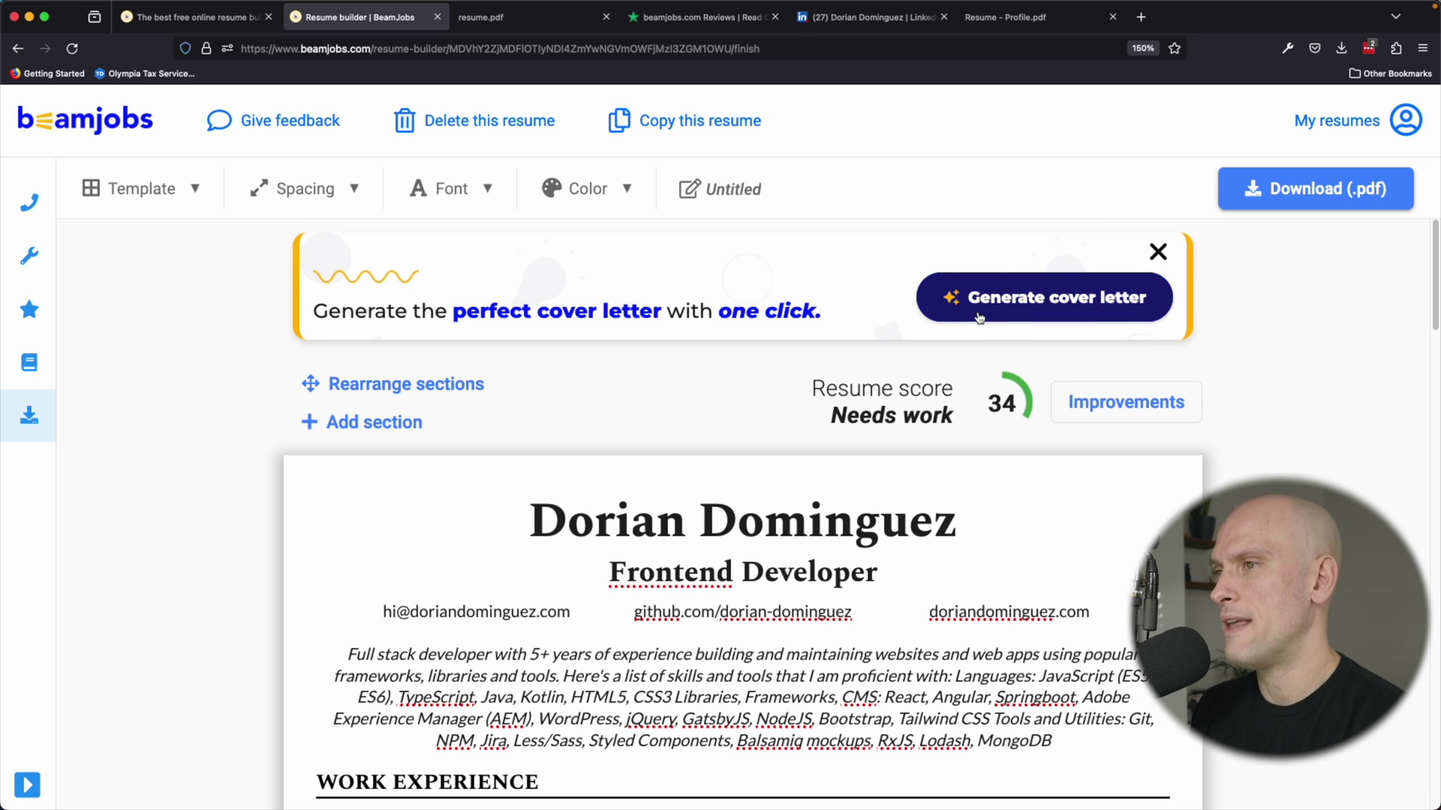
# Start a cover letter for the edited resume and scroll down to the empty job description box.
pyautogui.click(974, 310)
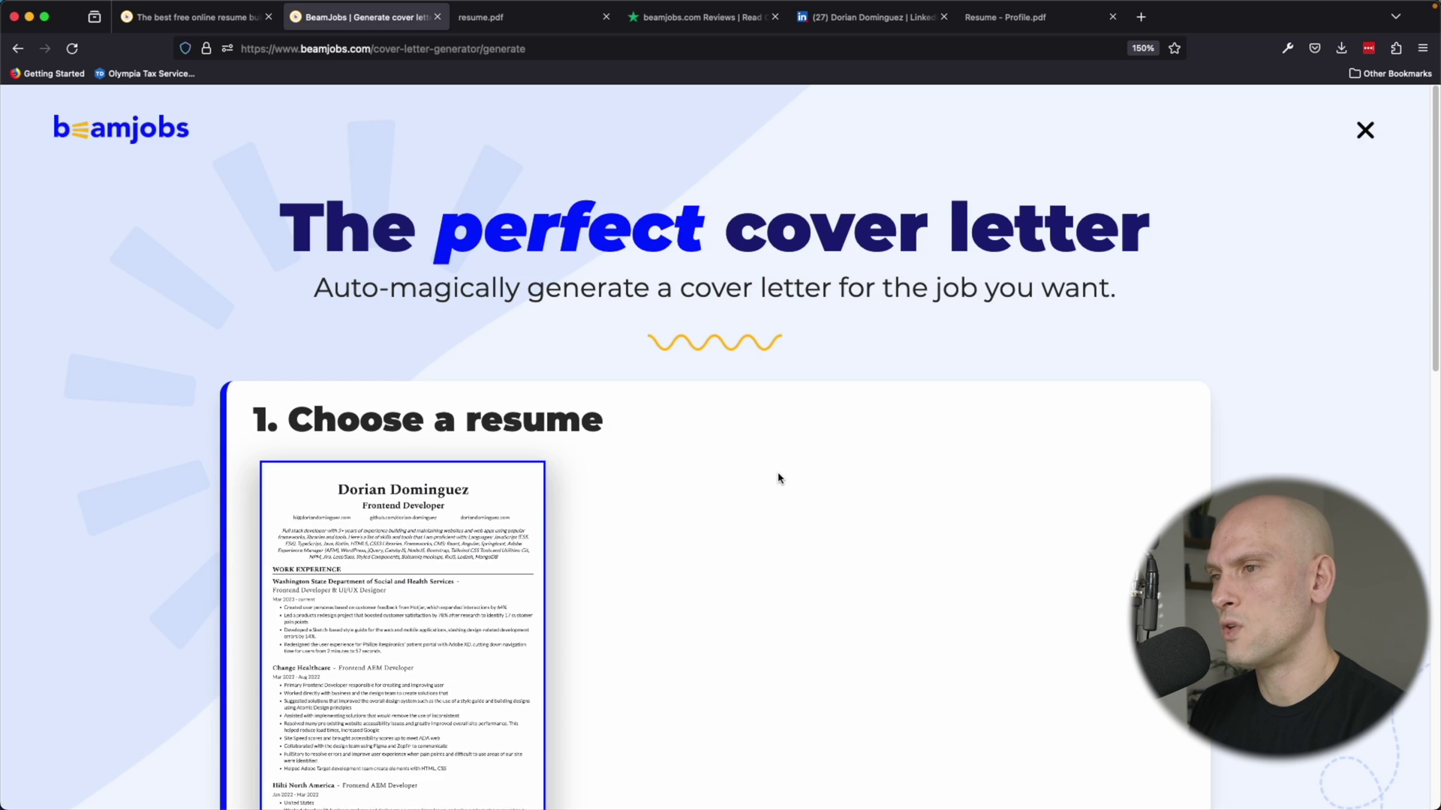
pyautogui.scroll(-2, 781, 466)
pyautogui.scroll(-6, 862, 402)
pyautogui.scroll(1, 476, 353)
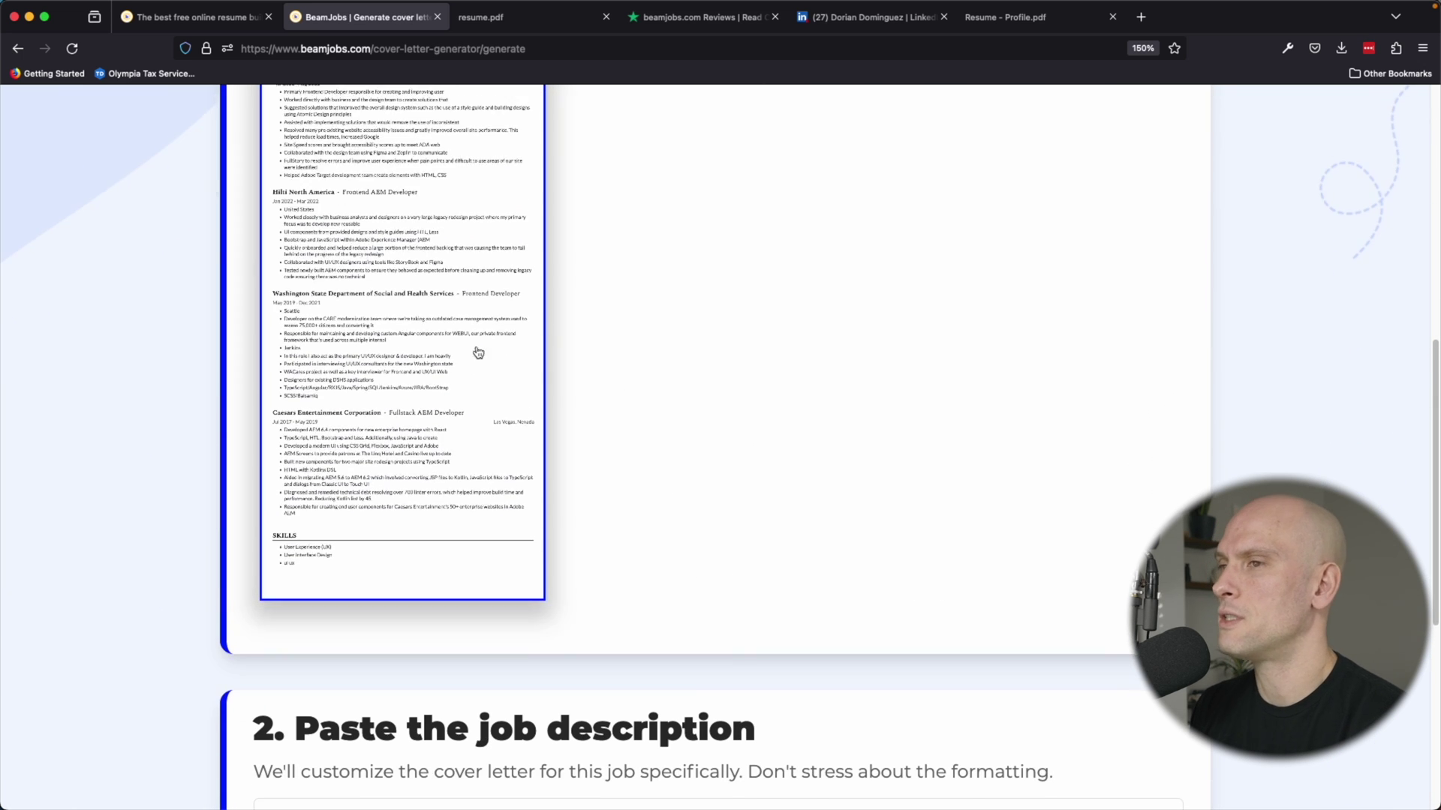
pyautogui.scroll(2, 450, 375)
pyautogui.scroll(2, 365, 381)
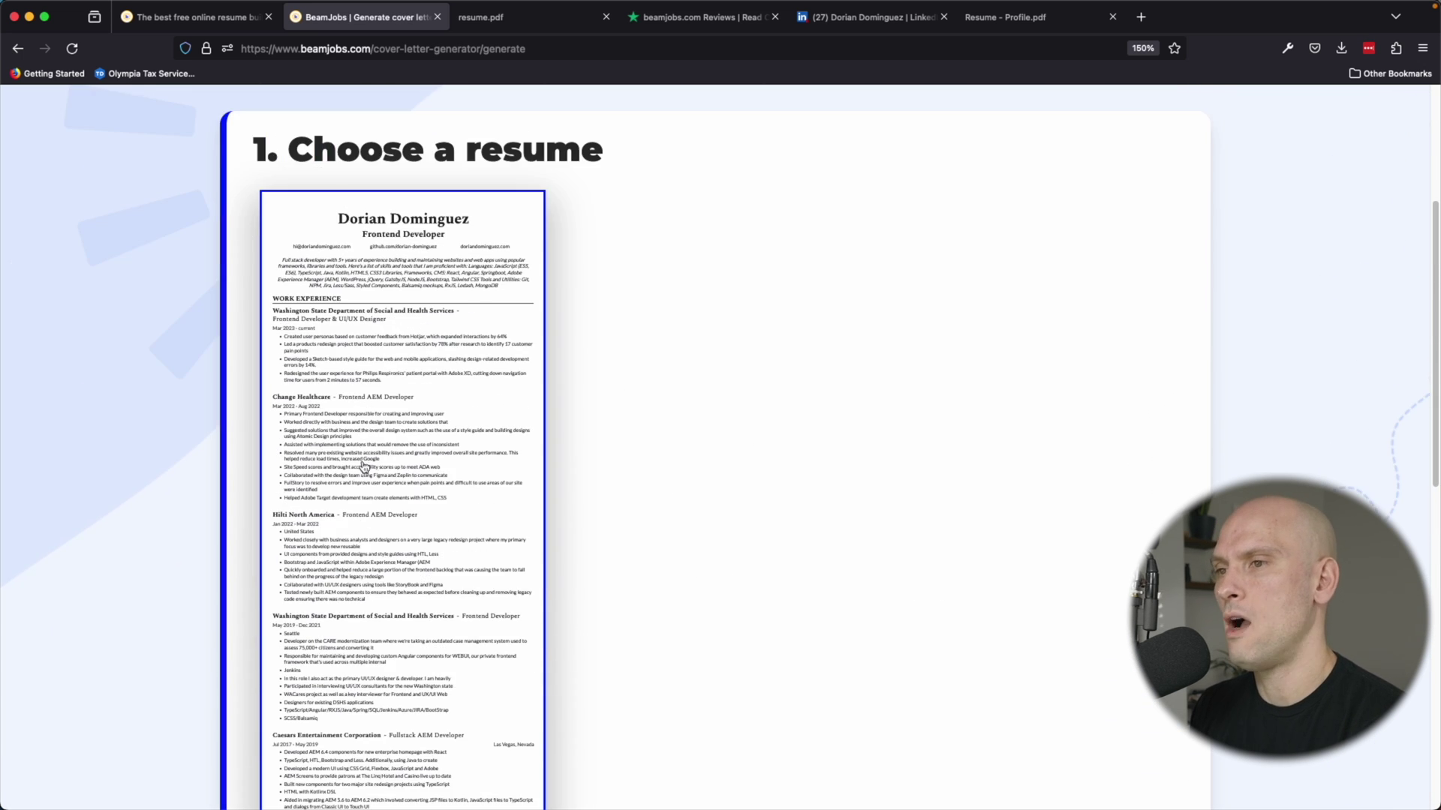
pyautogui.scroll(-2, 368, 375)
pyautogui.scroll(-5, 368, 375)
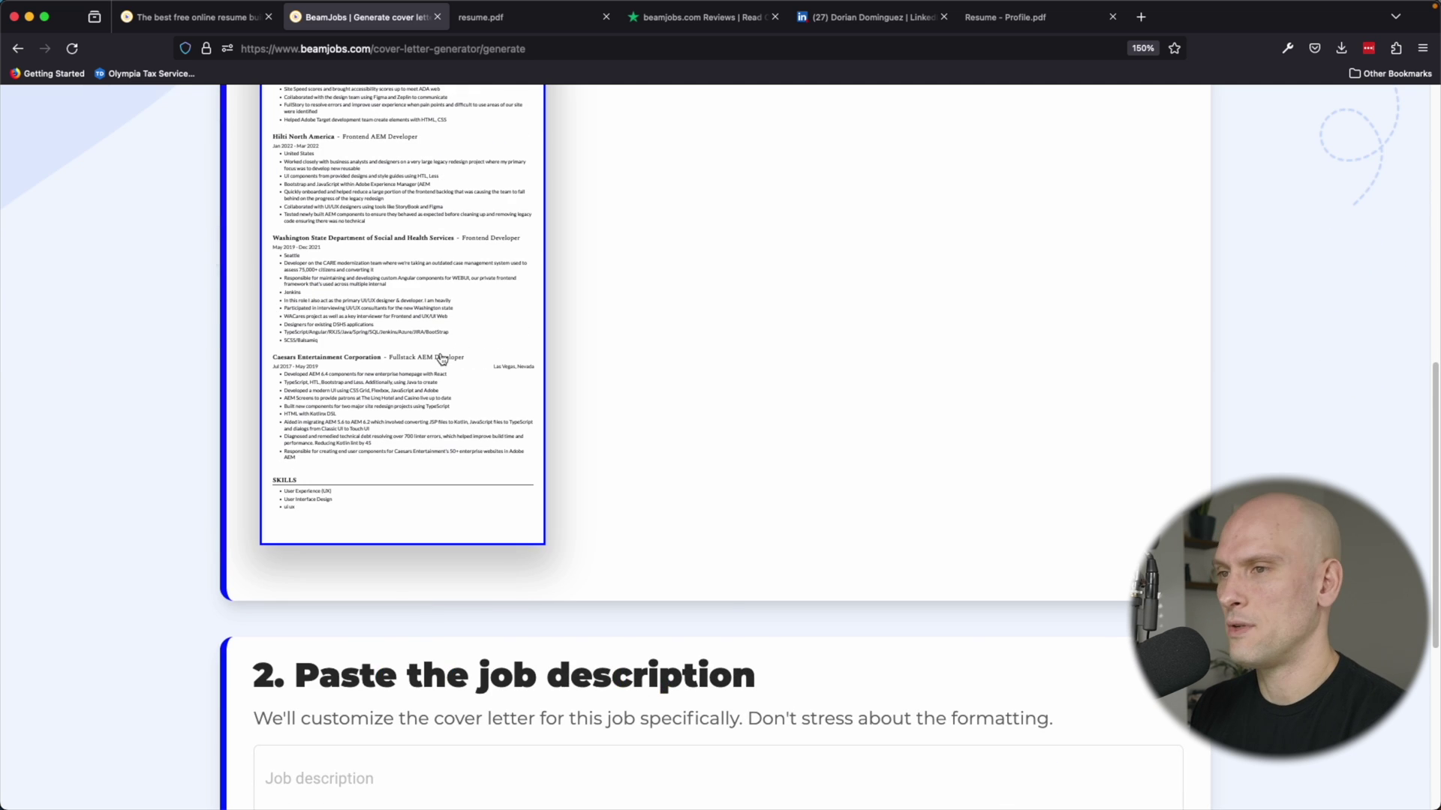
pyautogui.scroll(-2, 394, 308)
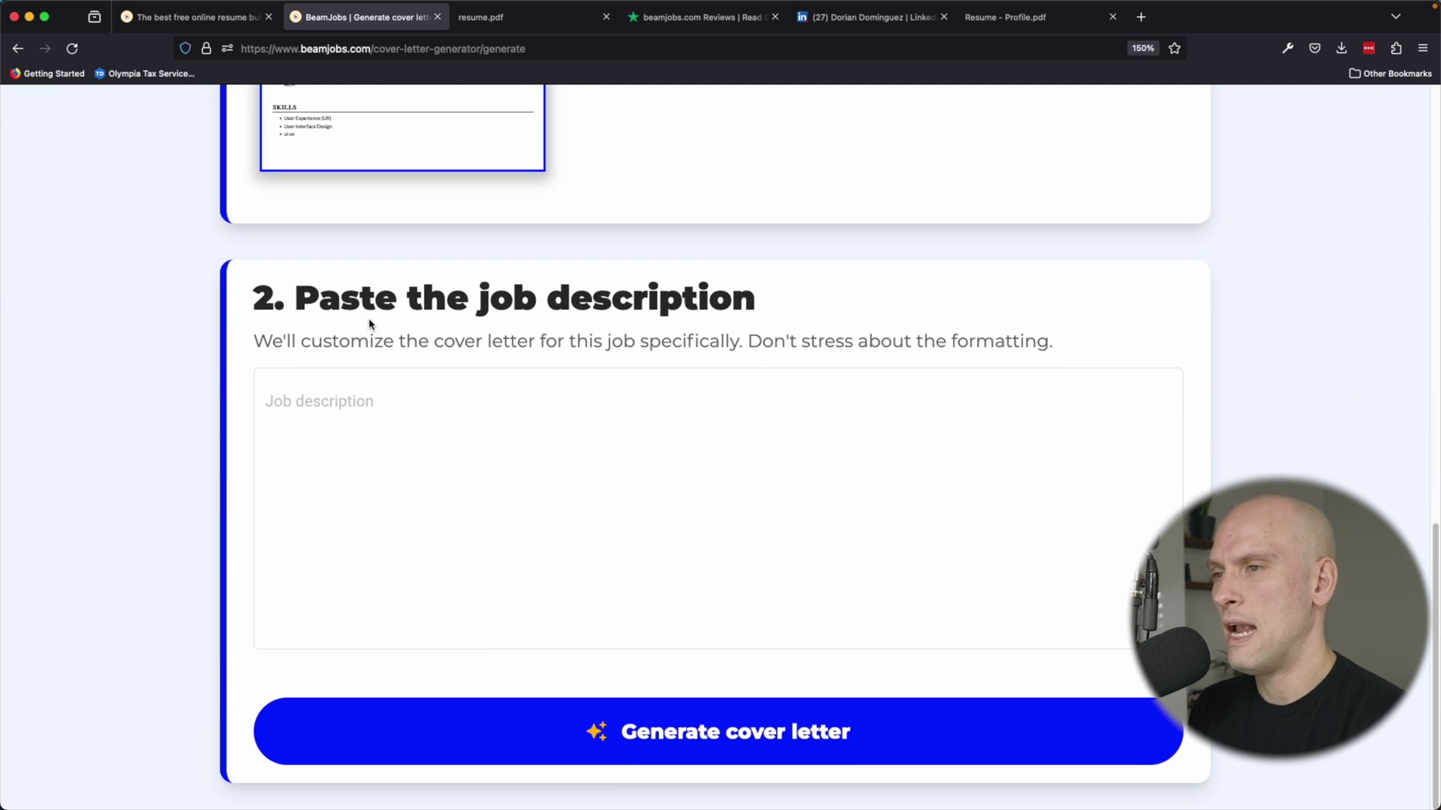
# Open AWS's 'Front End Engineer, swami Team' posting in LinkedIn Jobs and copy its description.
pyautogui.click(874, 17)
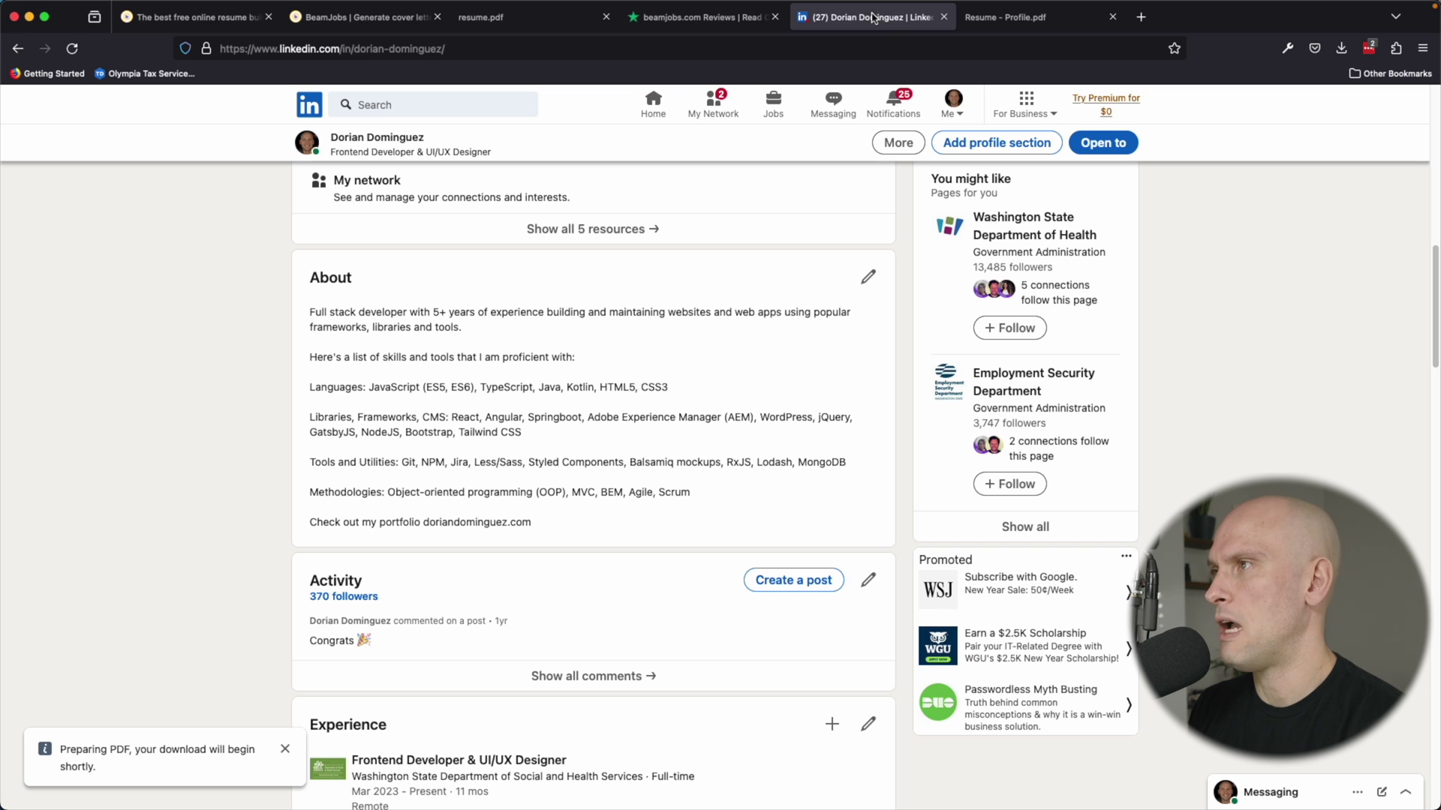
pyautogui.click(772, 111)
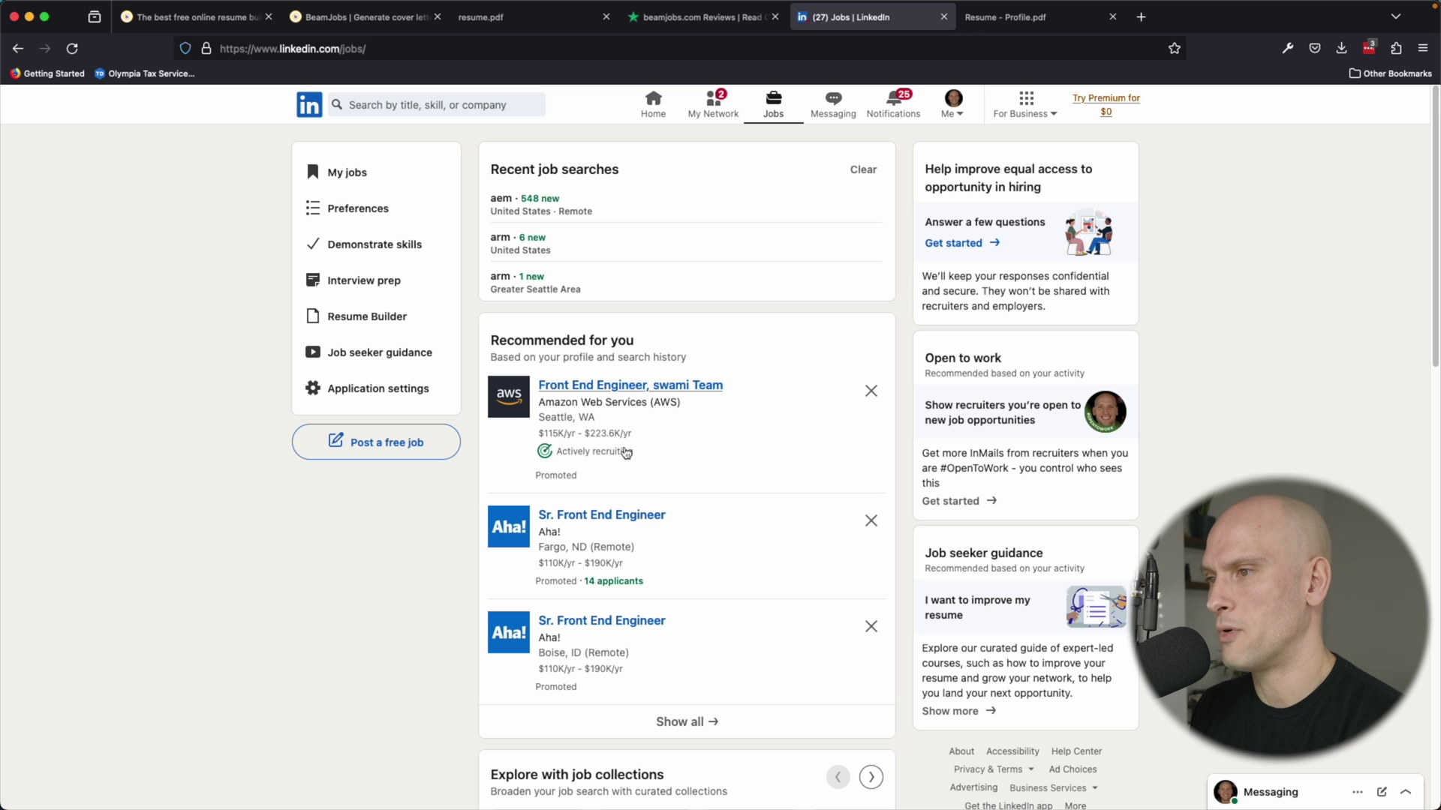
pyautogui.click(635, 387)
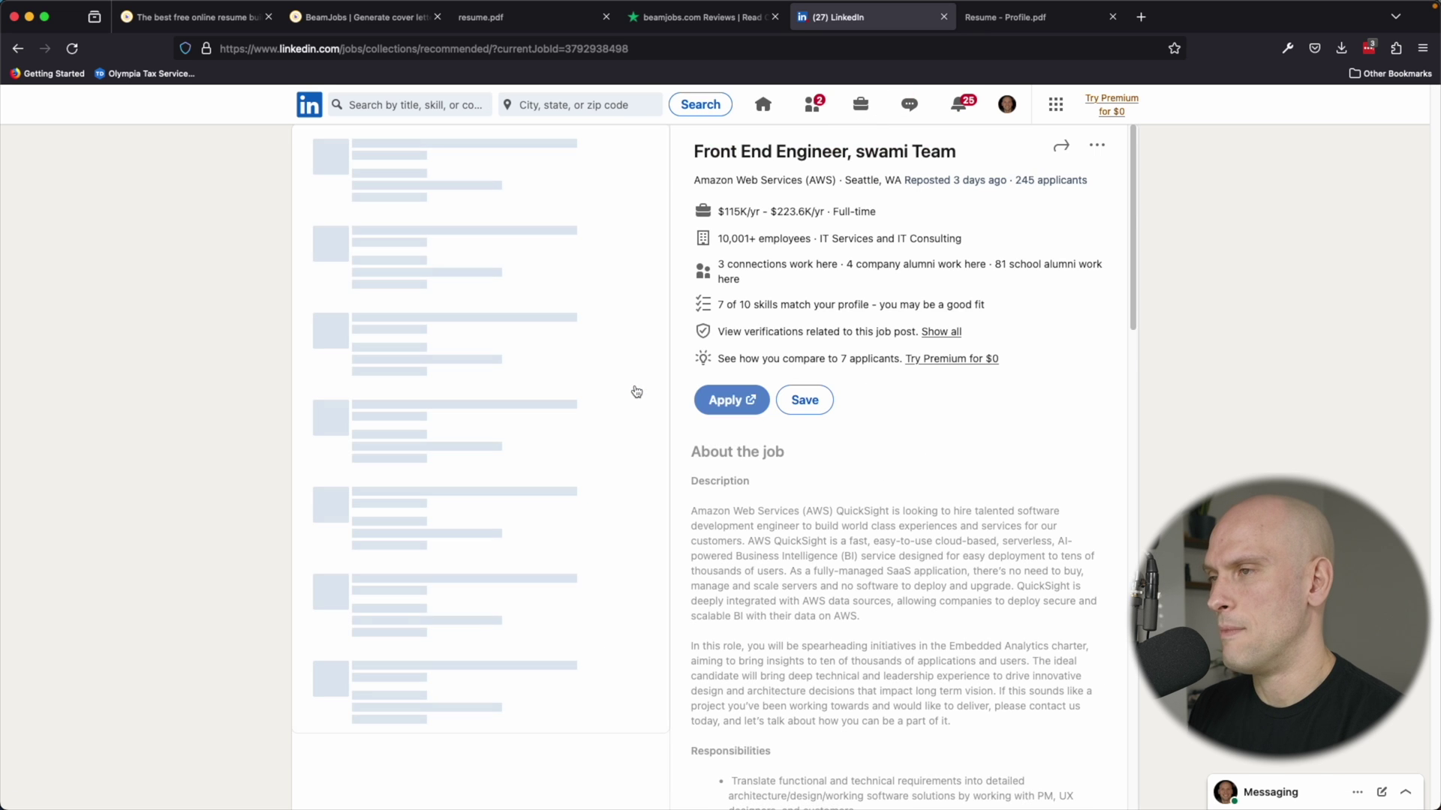
pyautogui.scroll(-3, 816, 513)
pyautogui.moveTo(817, 513); pyautogui.dragTo(962, 357)
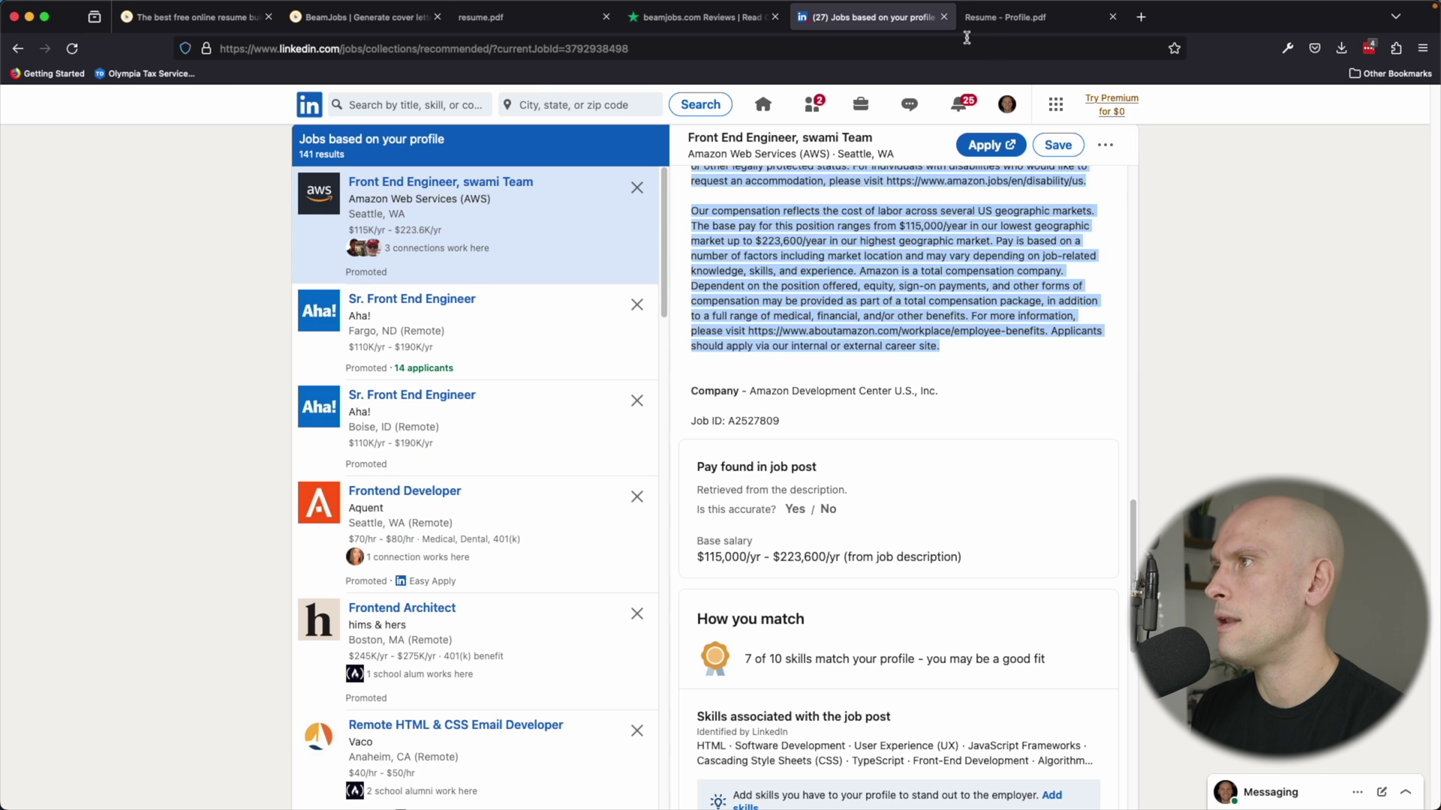
pyautogui.click(379, 20)
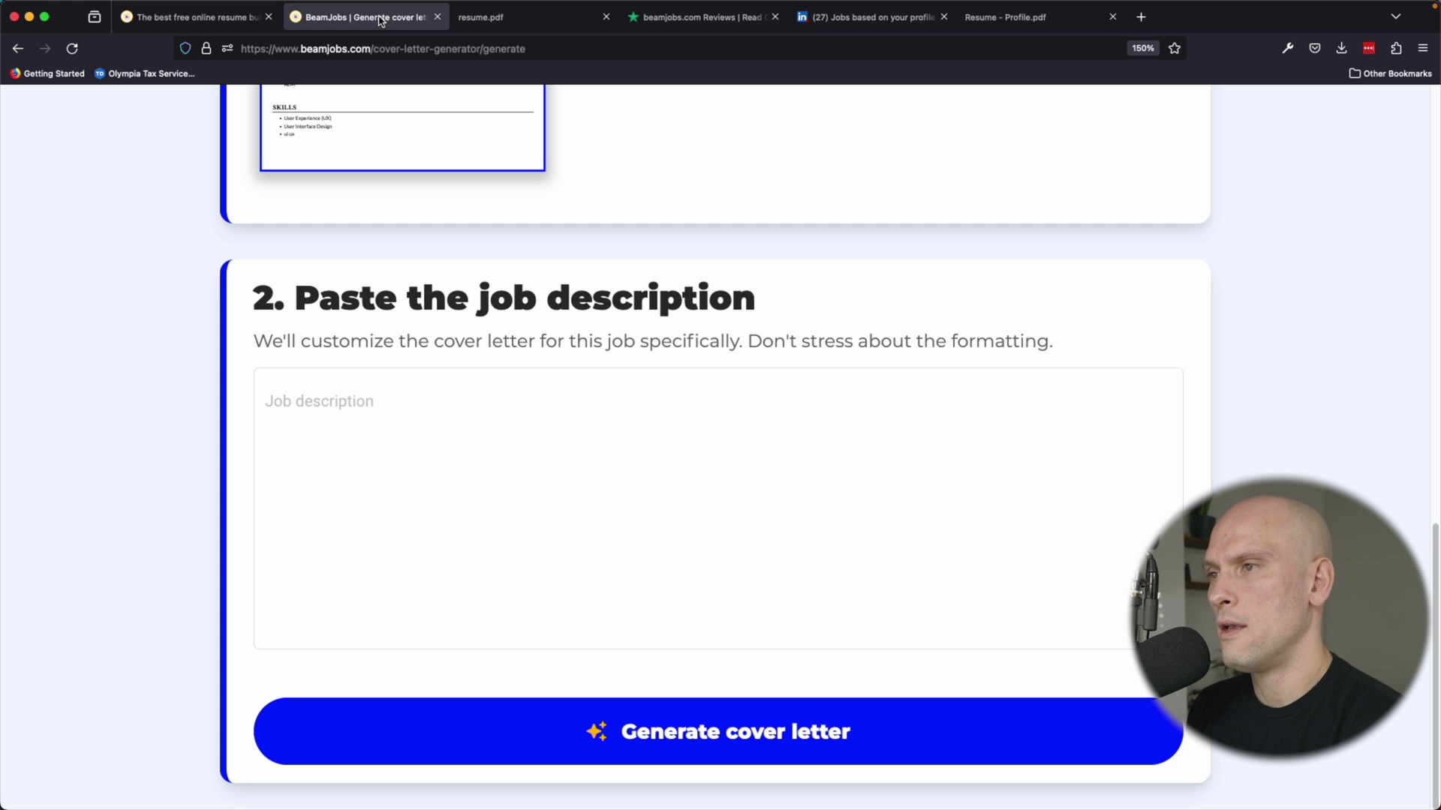
# Paste the Amazon job description, generate the cover letter, and highlight '5 years of experience'.
pyautogui.click(445, 435)
pyautogui.press('super+v')
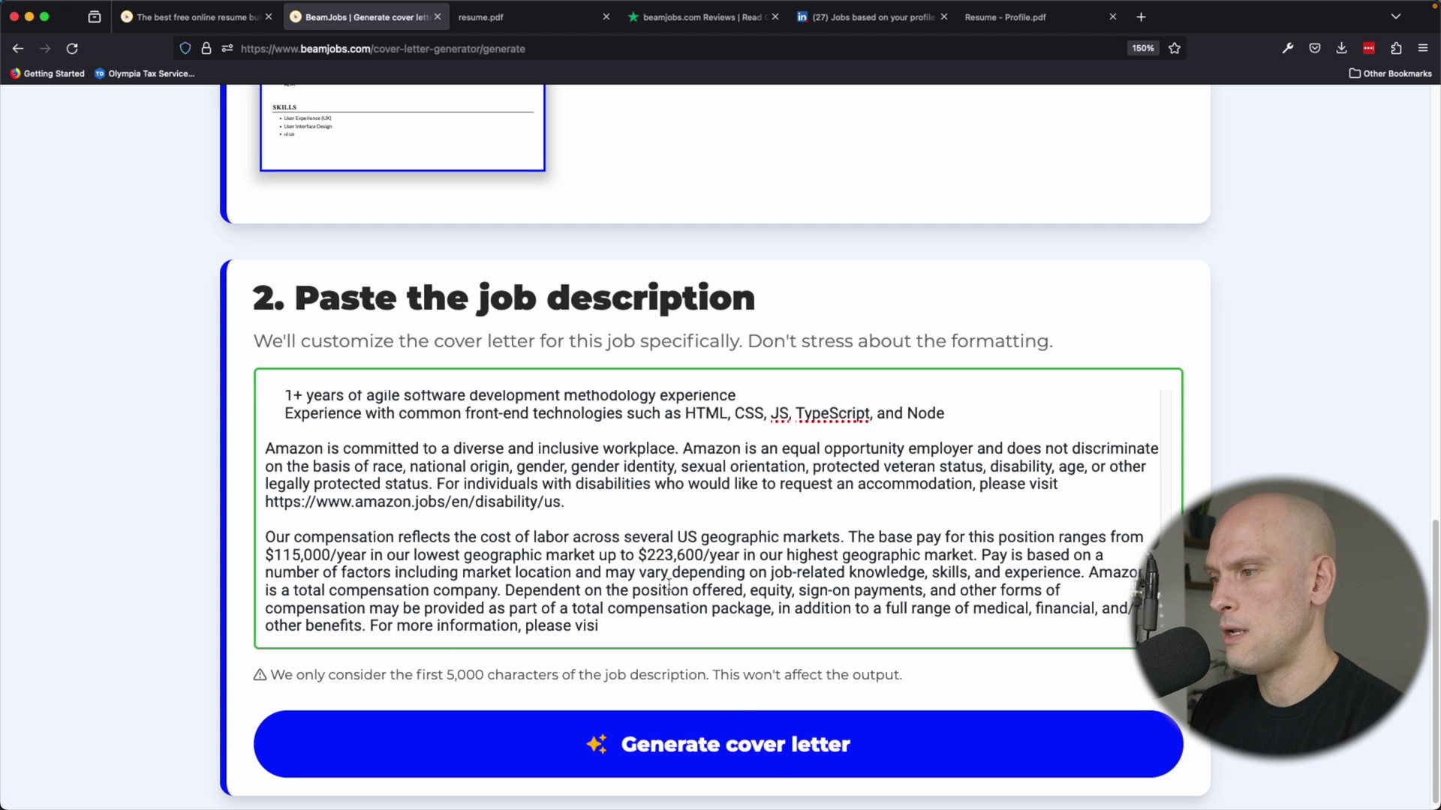
pyautogui.click(775, 773)
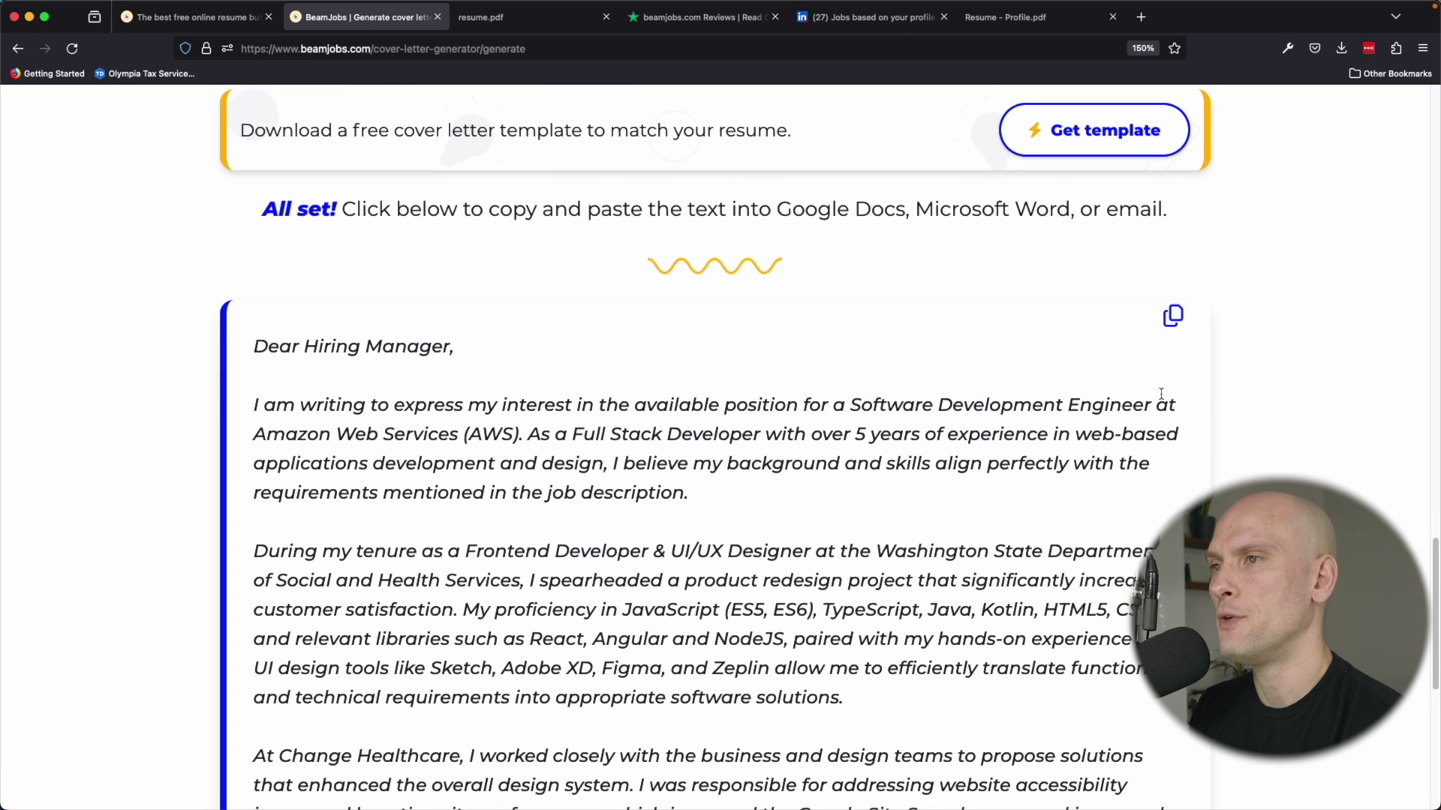
pyautogui.scroll(-3, 1164, 390)
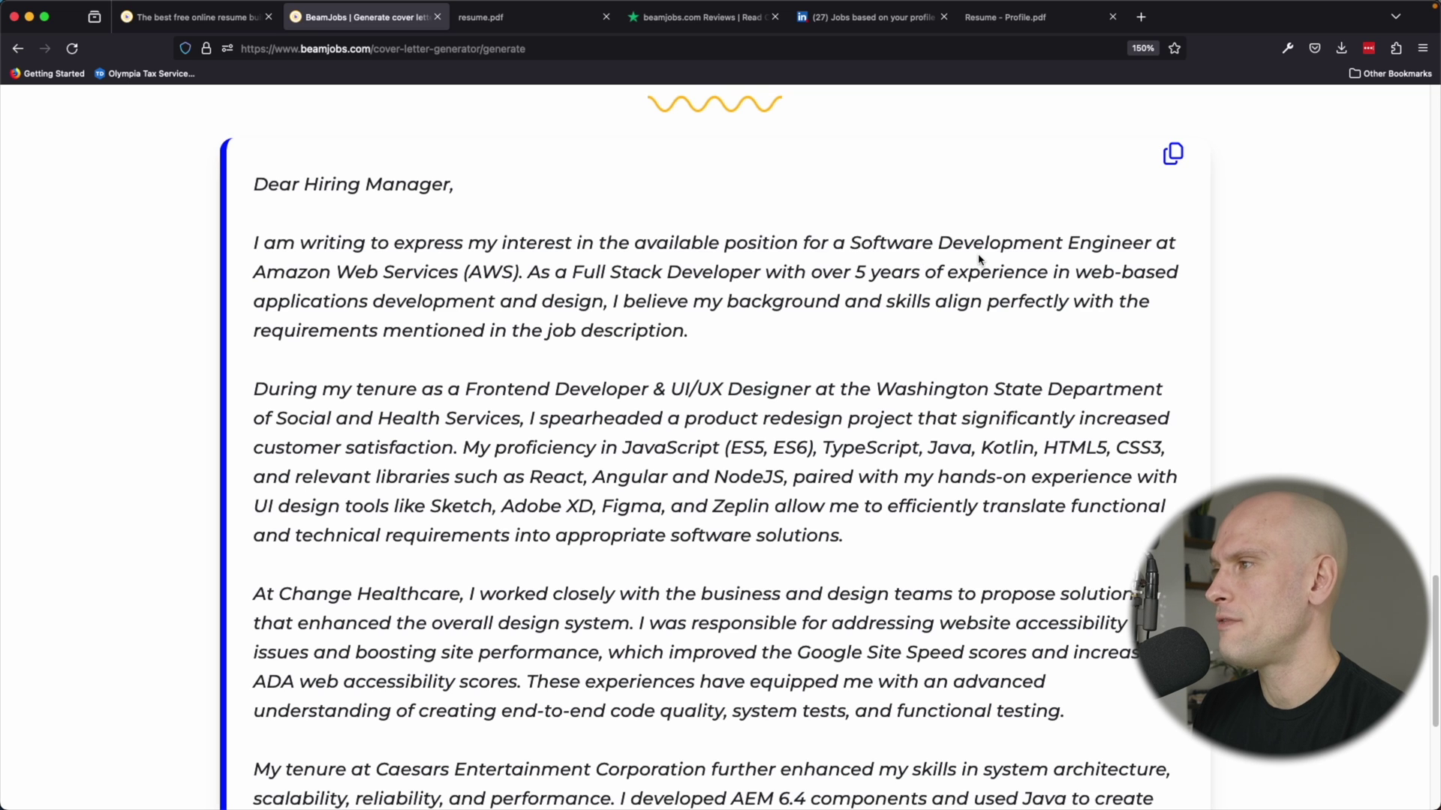
pyautogui.scroll(-1, 609, 301)
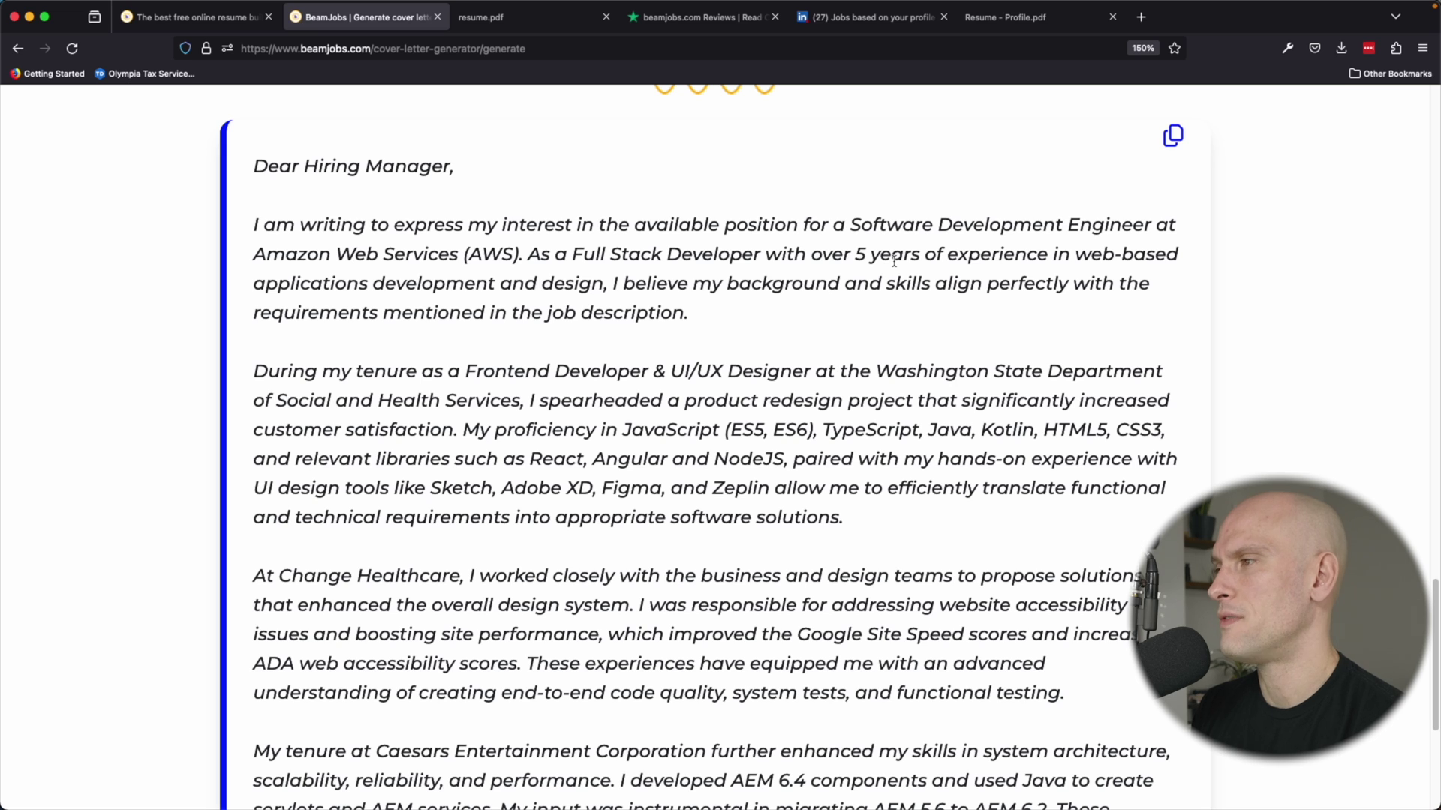
pyautogui.moveTo(854, 255); pyautogui.dragTo(1047, 253)
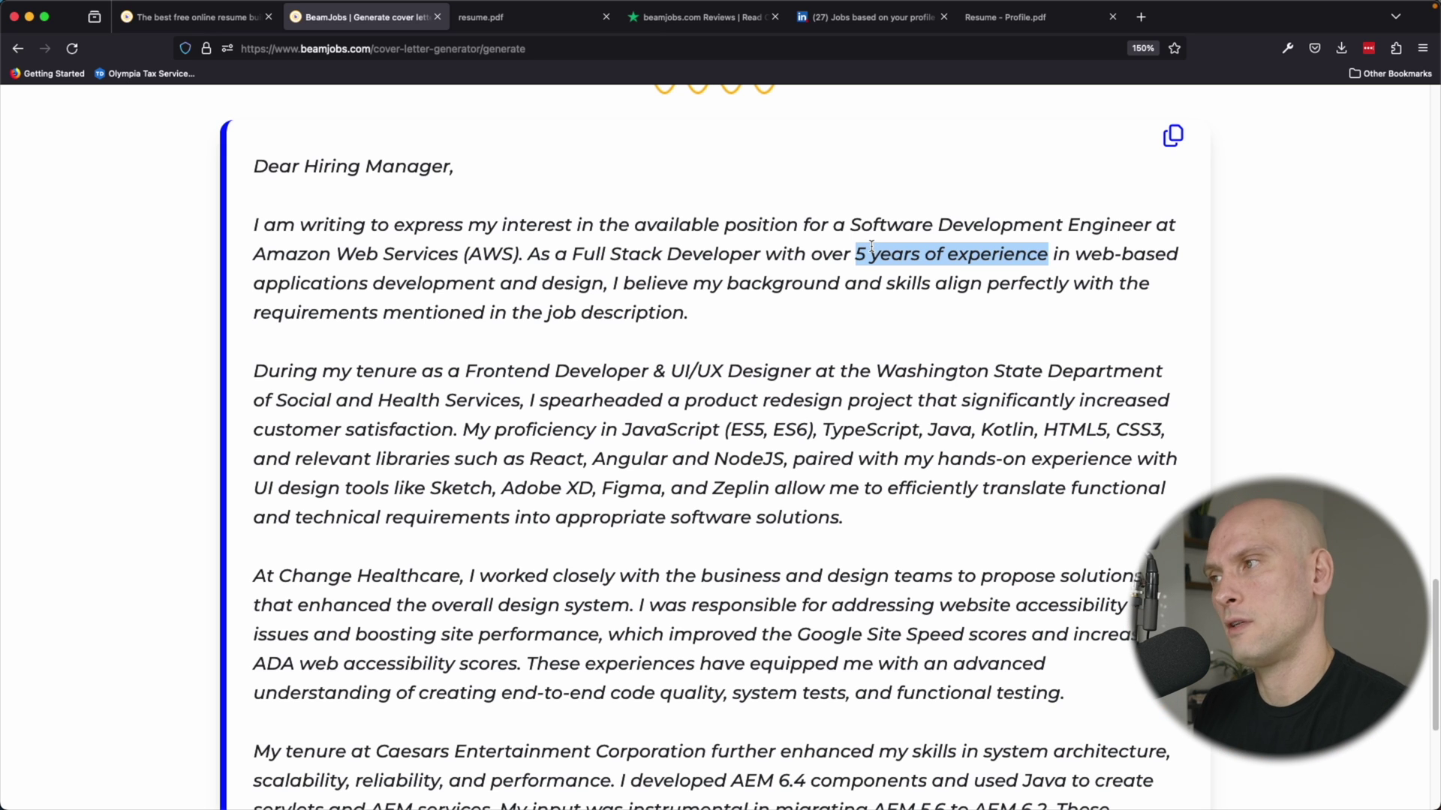
# Review the generated cover letter citing Washington State, Change Healthcare and Caesars experience.
pyautogui.scroll(-1, 761, 345)
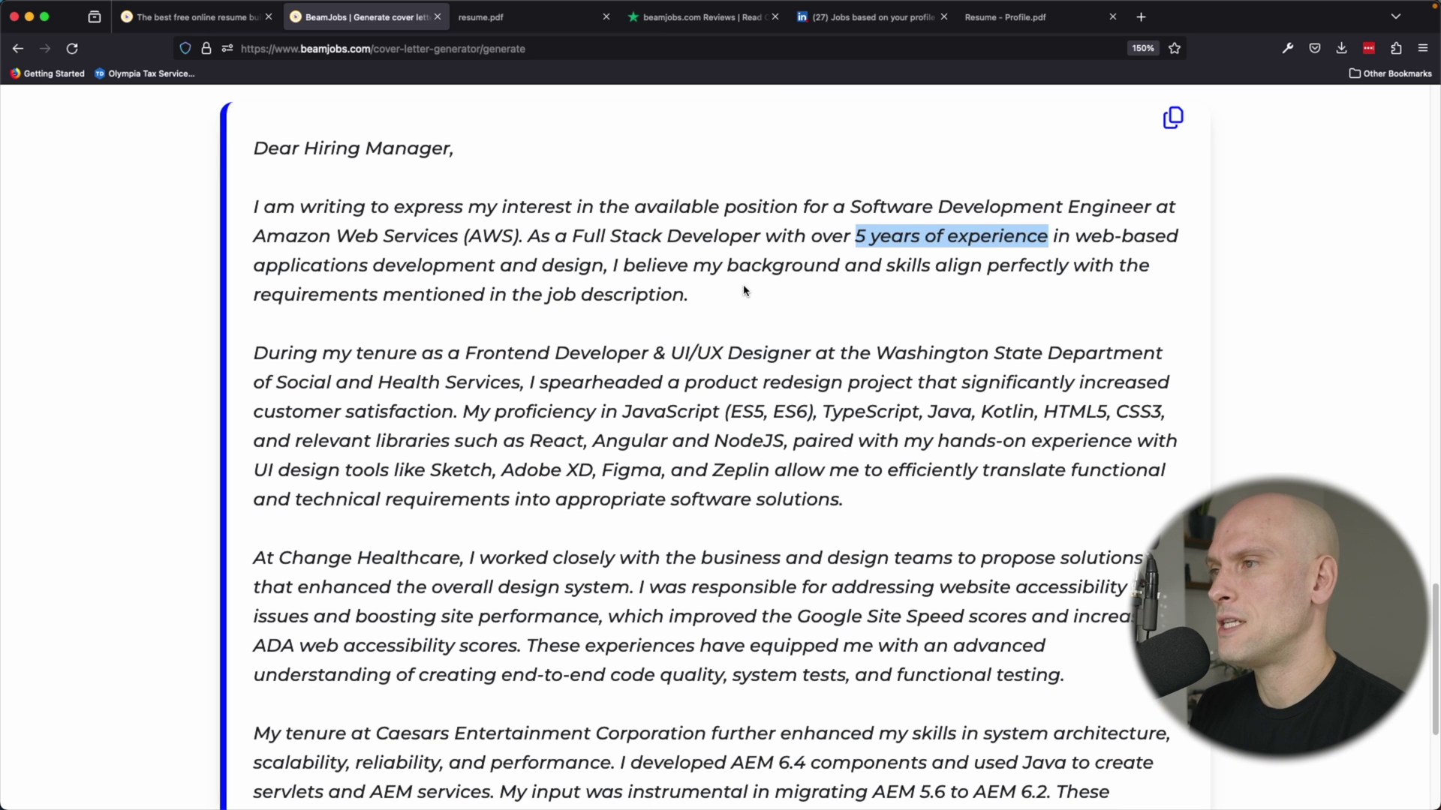
pyautogui.scroll(-3, 751, 296)
pyautogui.scroll(-1, 776, 301)
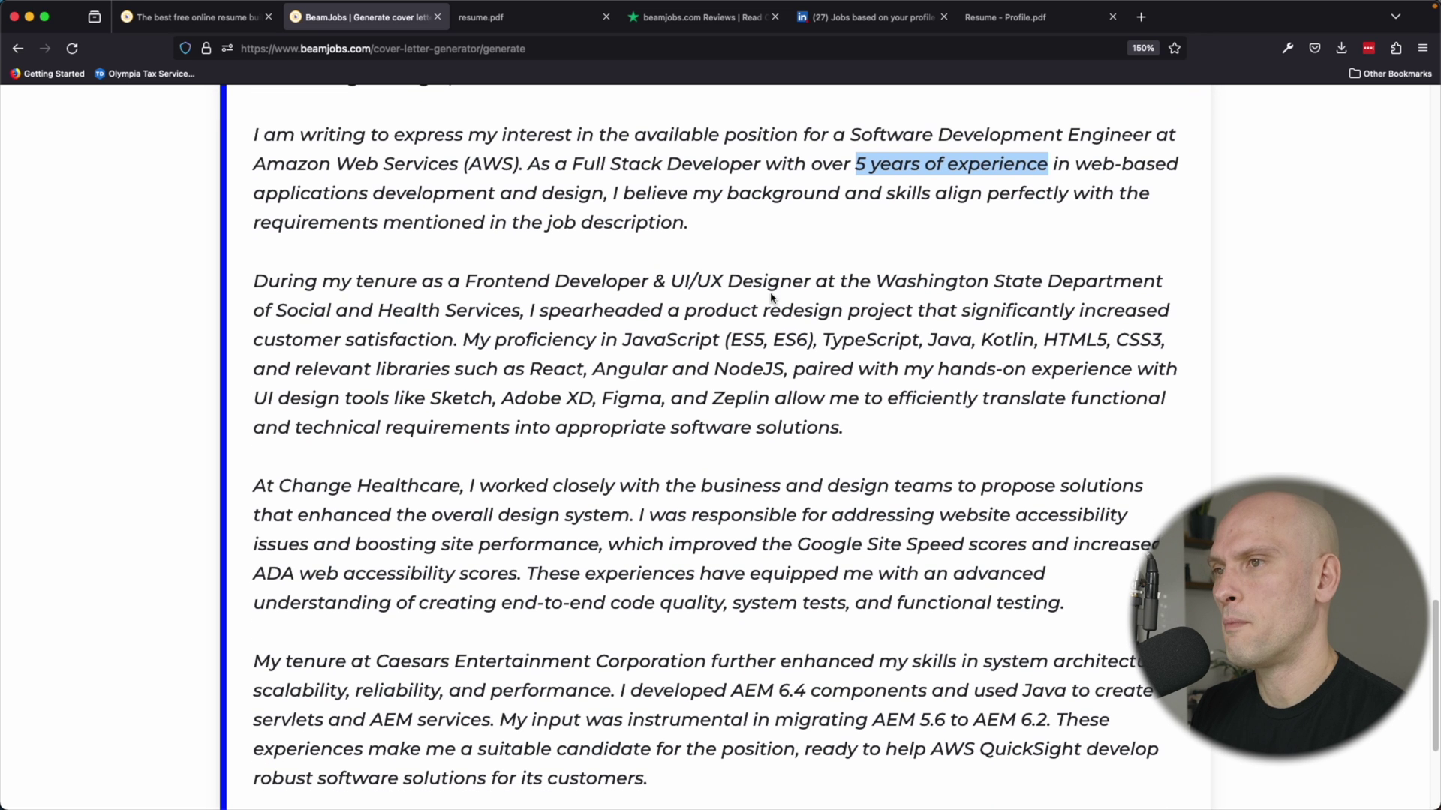
pyautogui.scroll(-2, 327, 300)
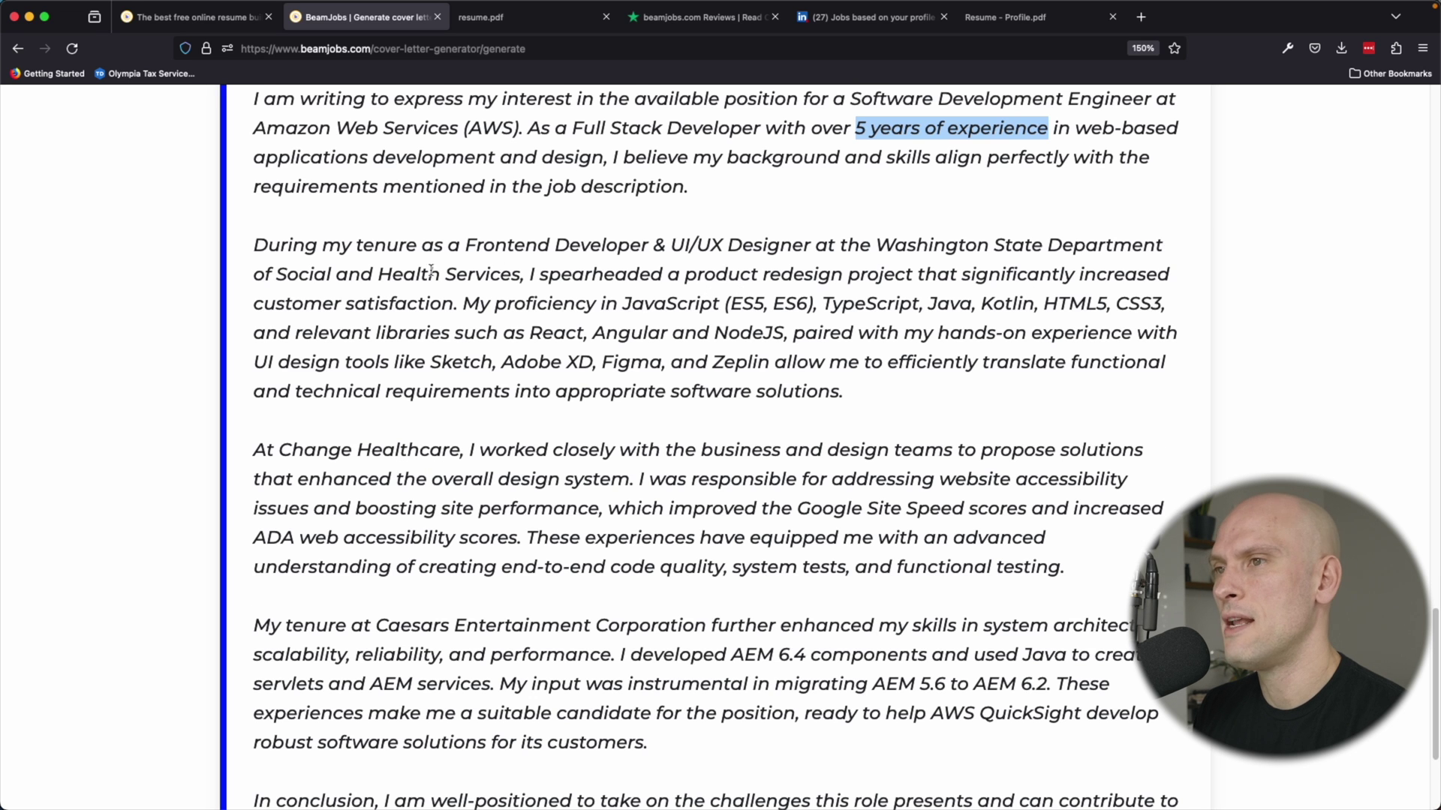
pyautogui.scroll(-3, 652, 258)
pyautogui.scroll(-5, 773, 298)
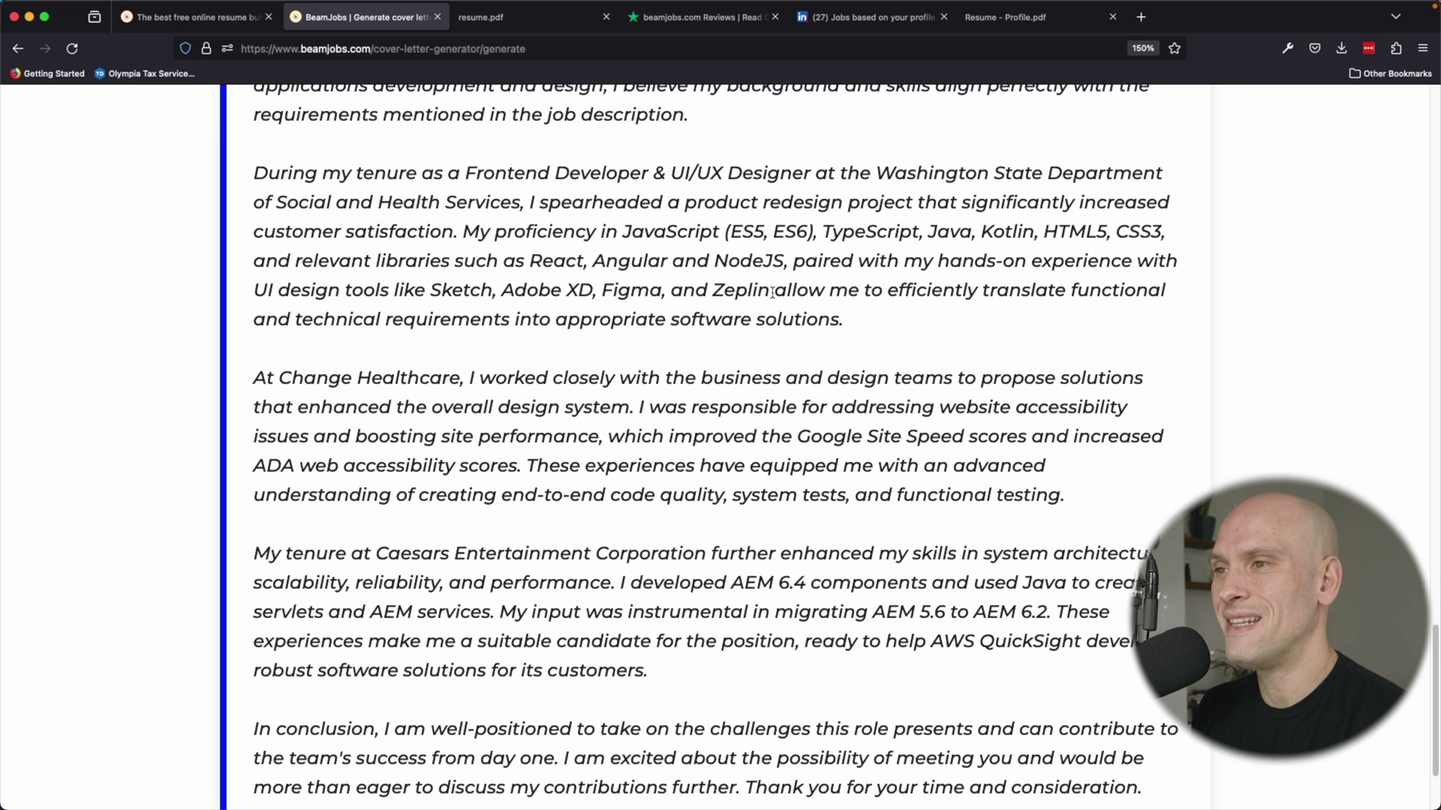
pyautogui.scroll(-2, 784, 309)
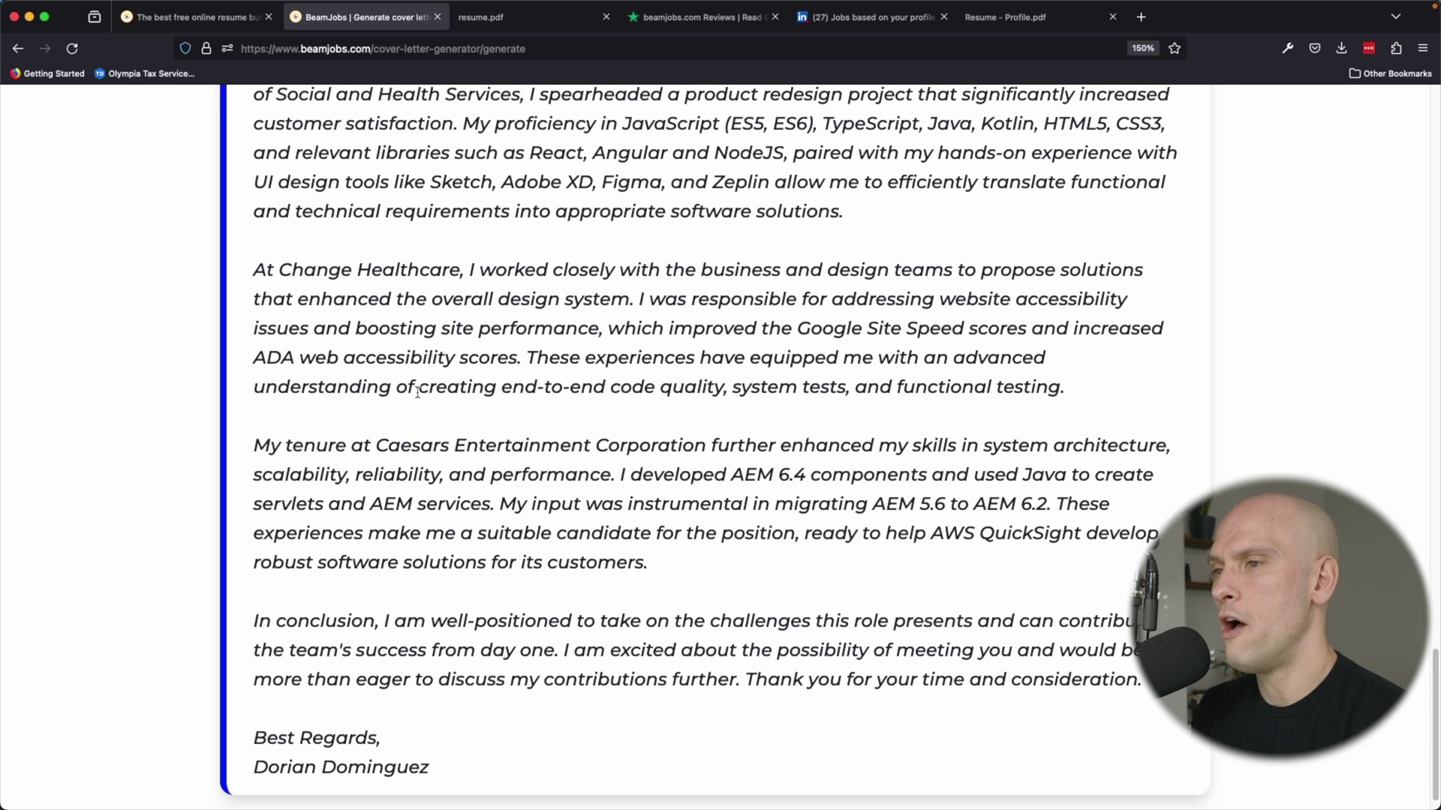
pyautogui.scroll(2, 691, 406)
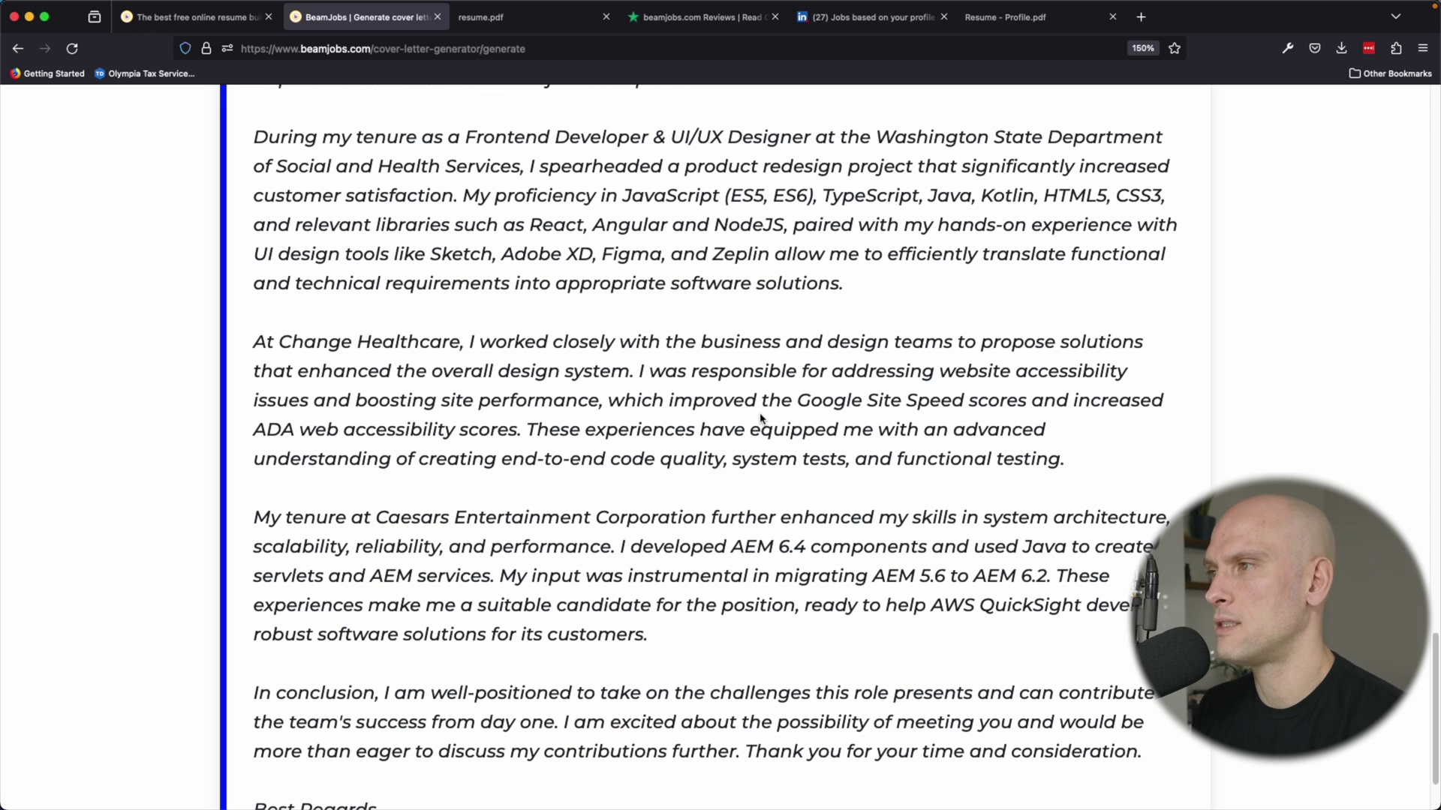
pyautogui.scroll(-3, 760, 418)
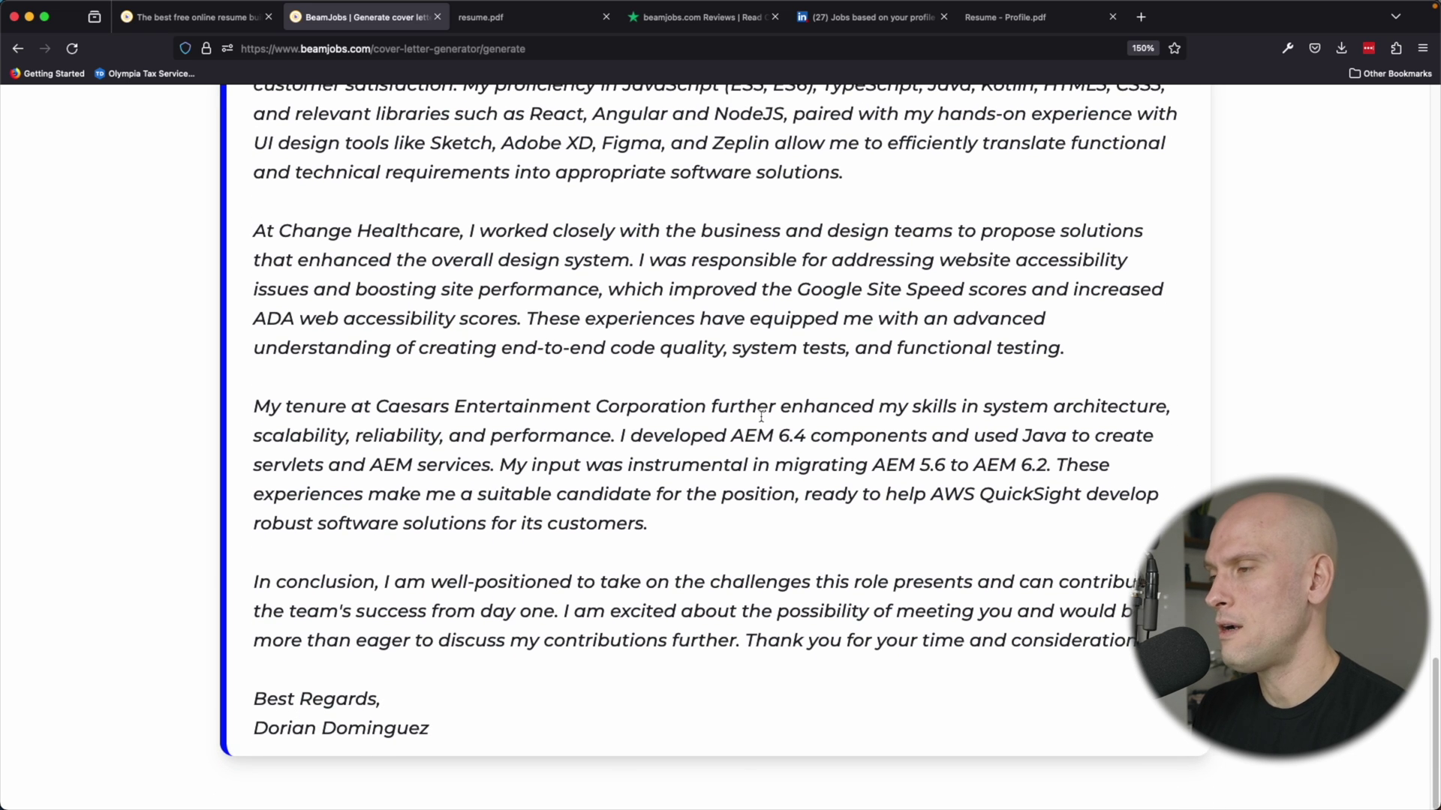
pyautogui.scroll(20, 761, 418)
pyautogui.scroll(-20, 760, 417)
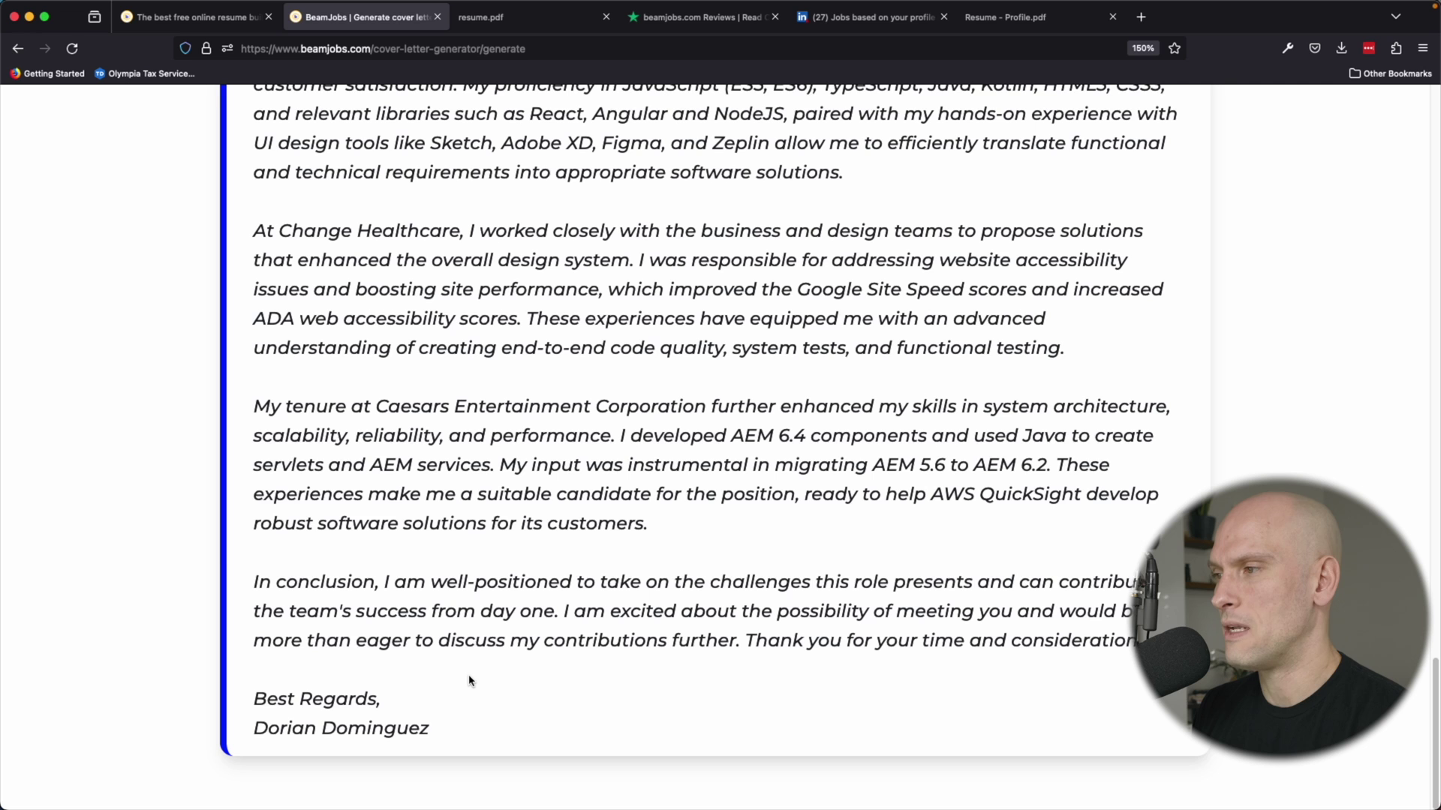
pyautogui.scroll(1, 570, 480)
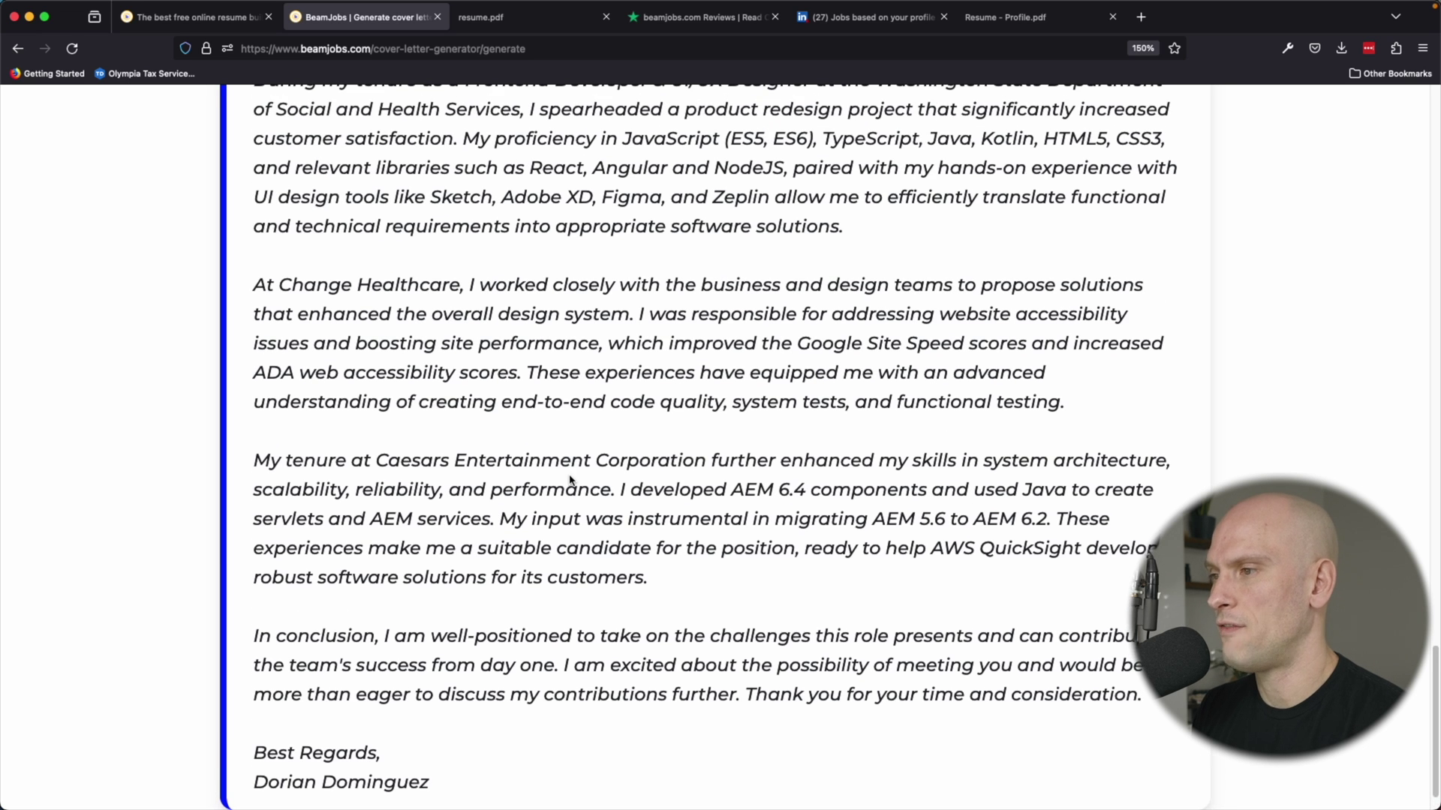
pyautogui.scroll(3, 569, 481)
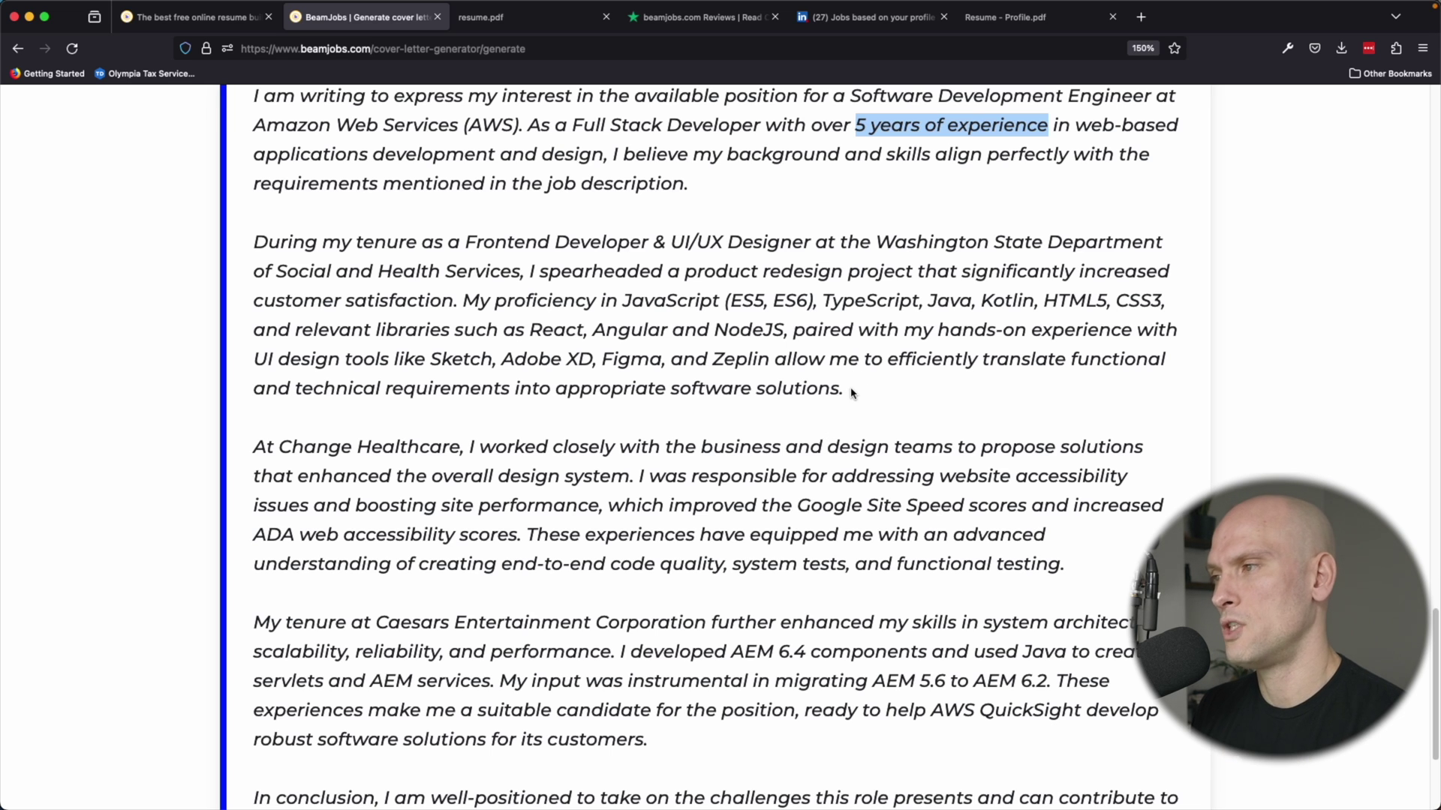
pyautogui.scroll(5, 875, 386)
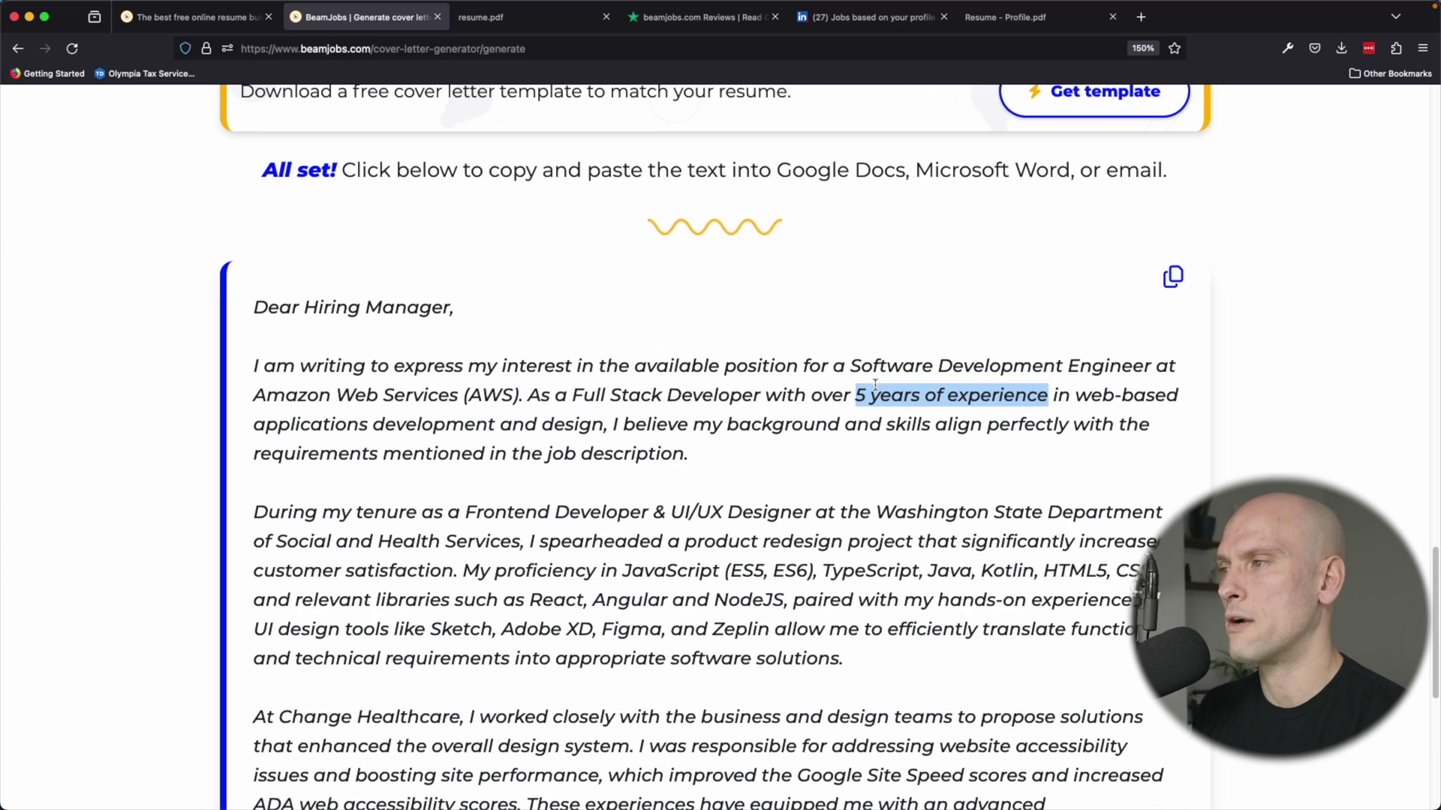
pyautogui.scroll(-9, 836, 461)
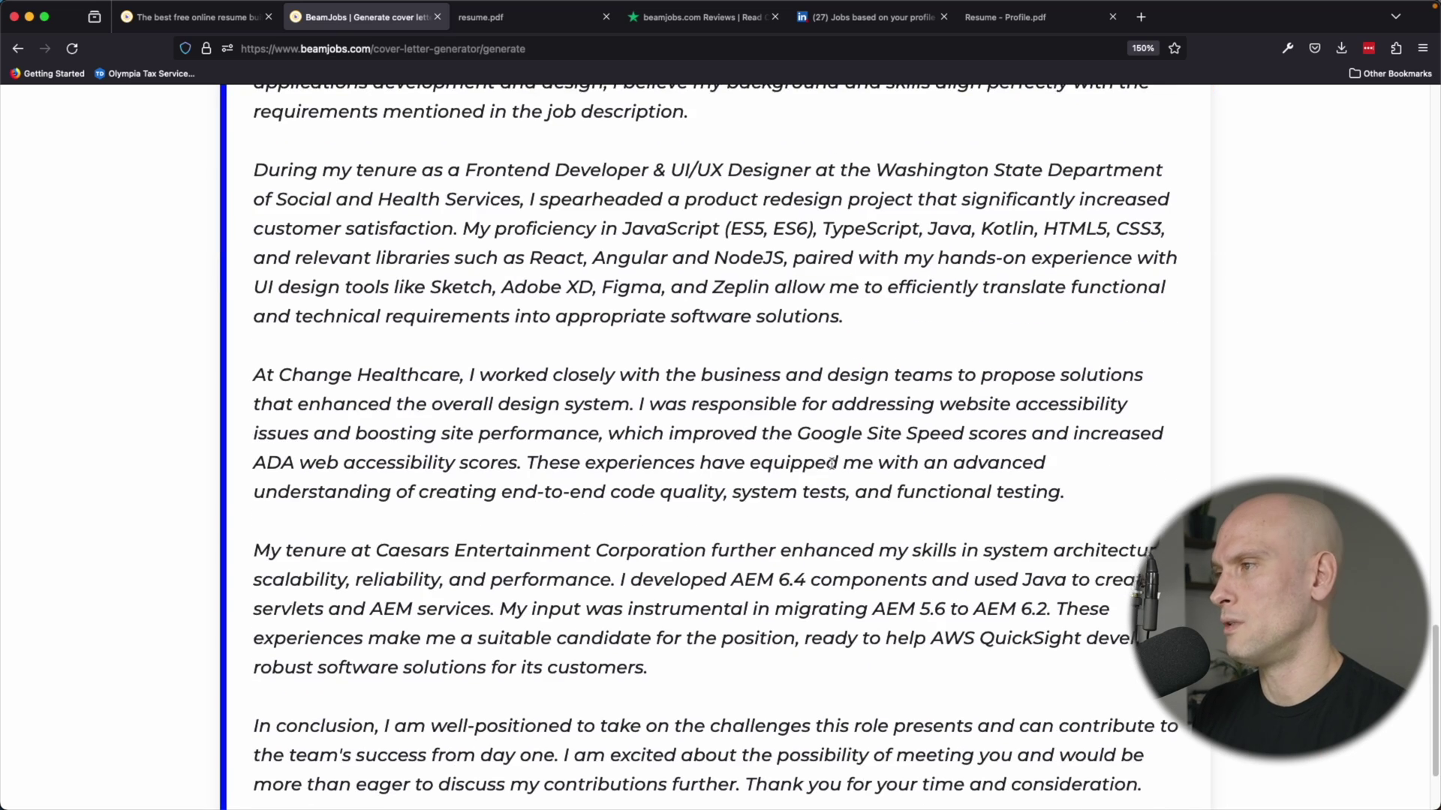
pyautogui.scroll(15, 637, 495)
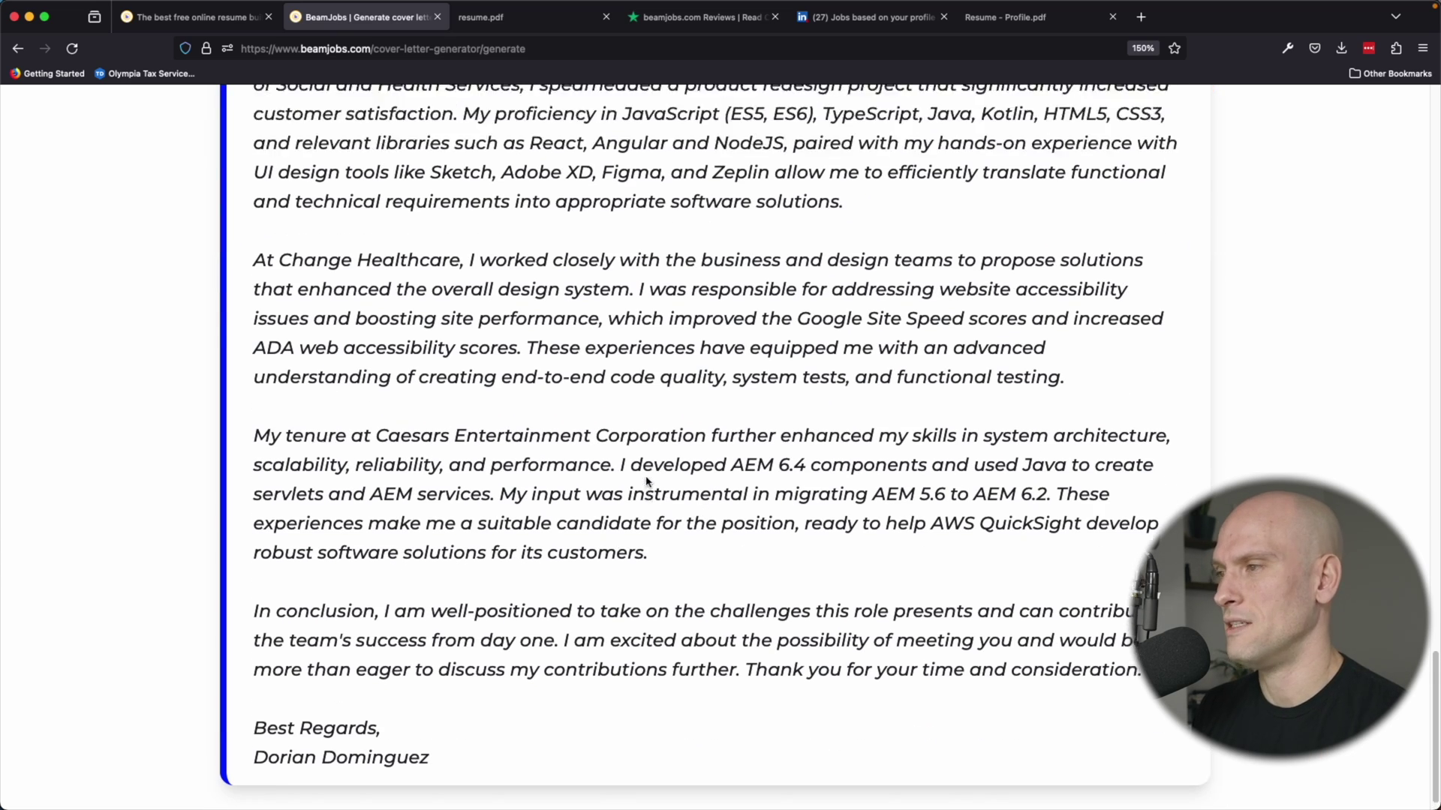
pyautogui.scroll(-7, 455, 465)
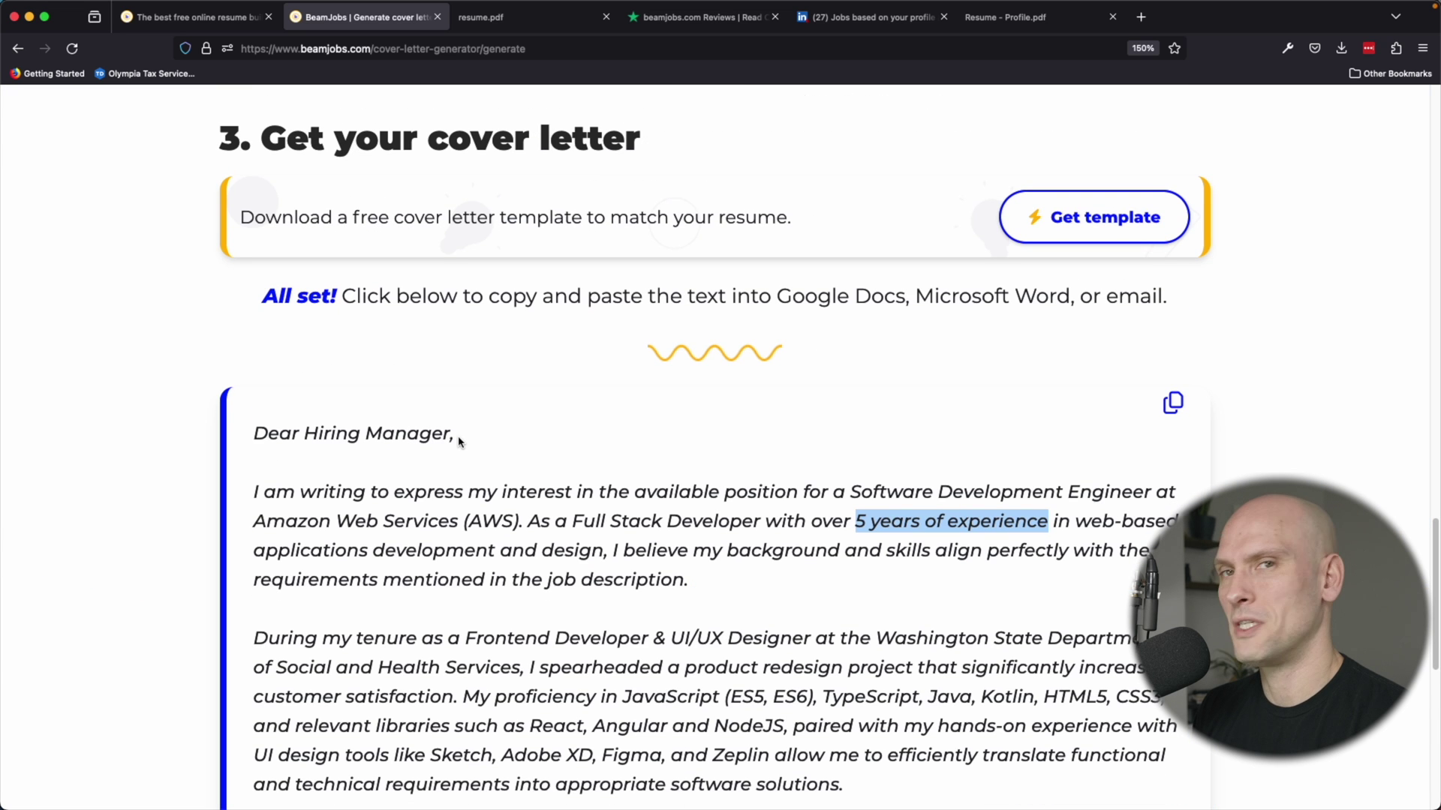